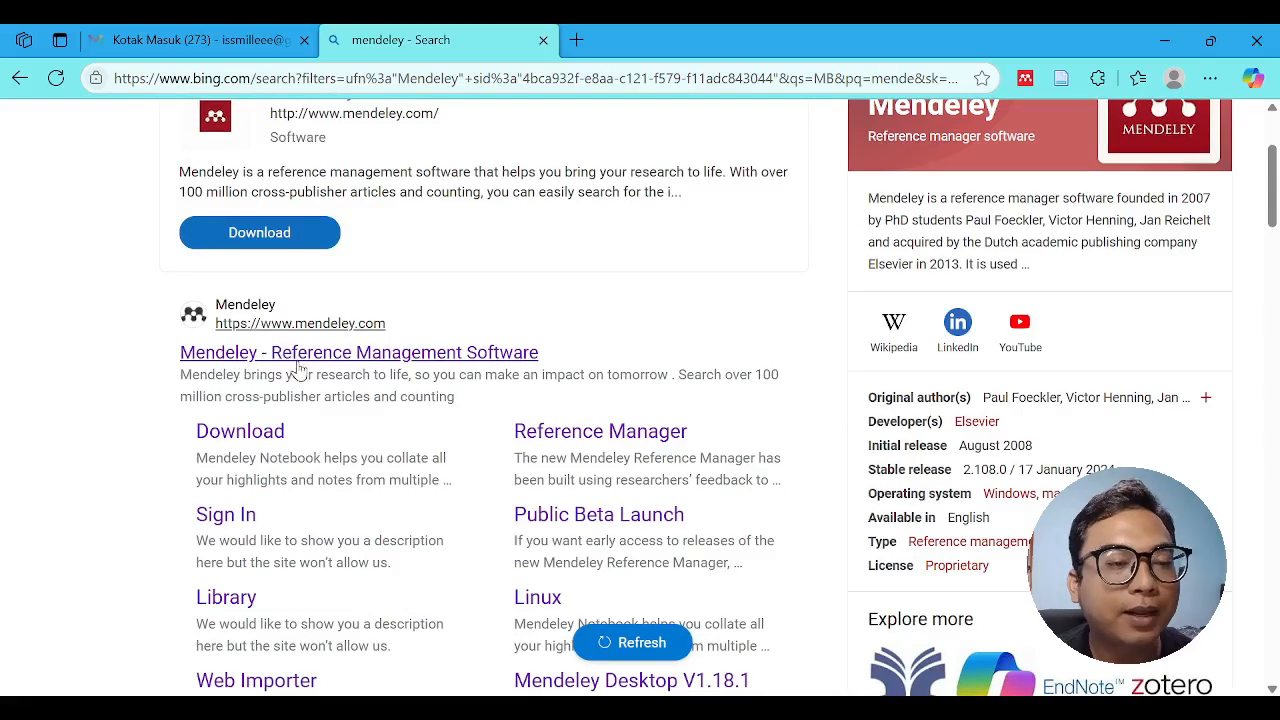
- Open the official Mendeley website from the search results and switch to the InPrivate window with the Elsevier welcome form
{"action": "left_click", "coordinate": [298, 360]}
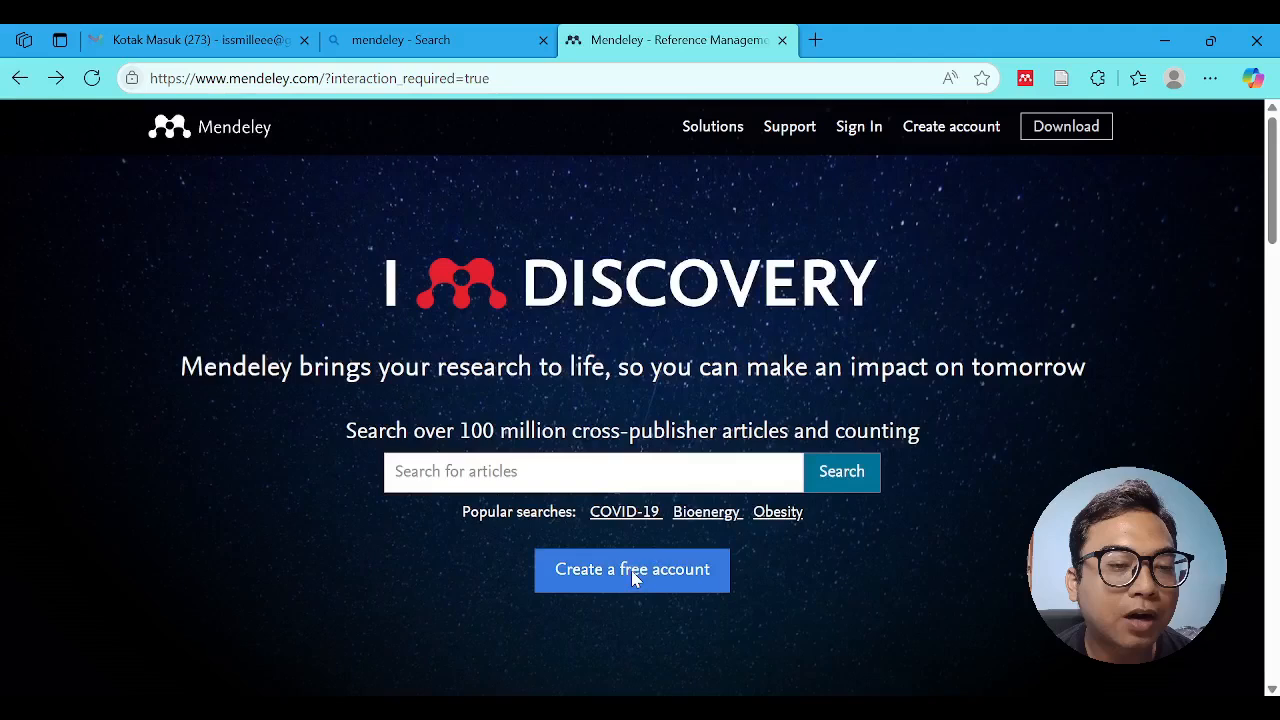
{"action": "key", "text": "alt+Tab"}
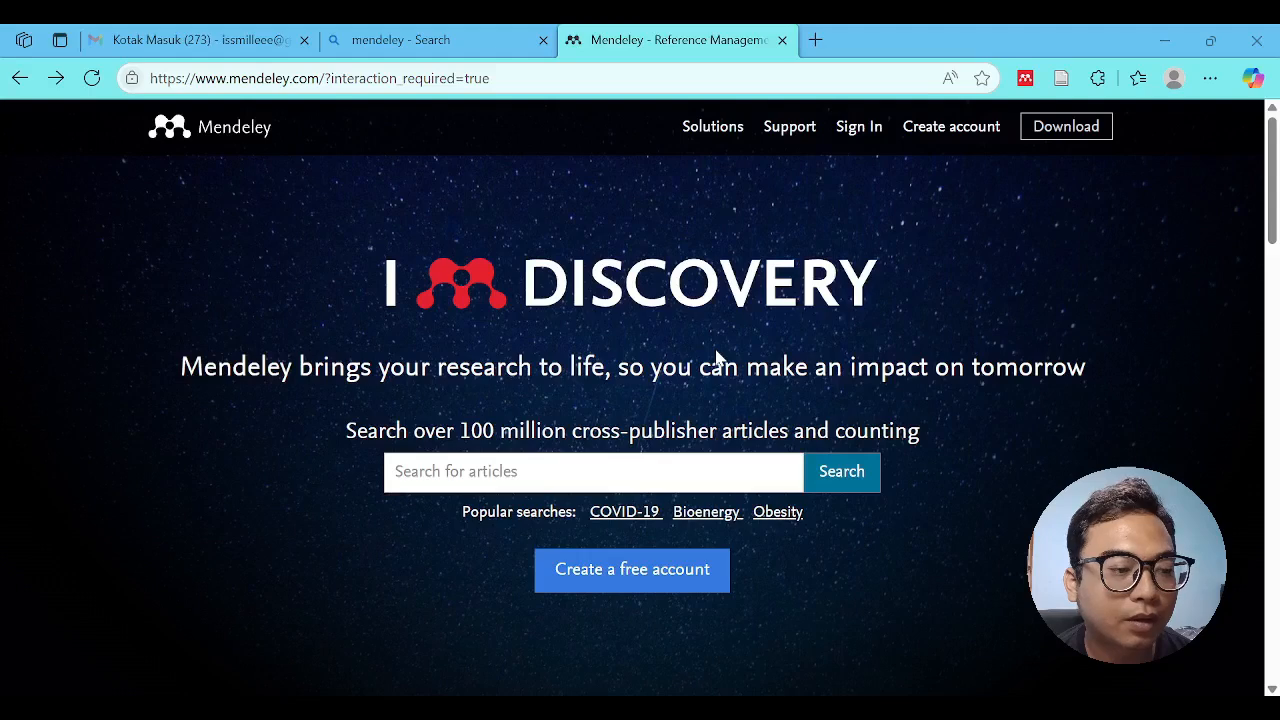
{"action": "key", "text": "alt+Tab"}
- Enter the account e-mail in the Elsevier welcome form and continue to registration
{"action": "type", "text": "iss"}
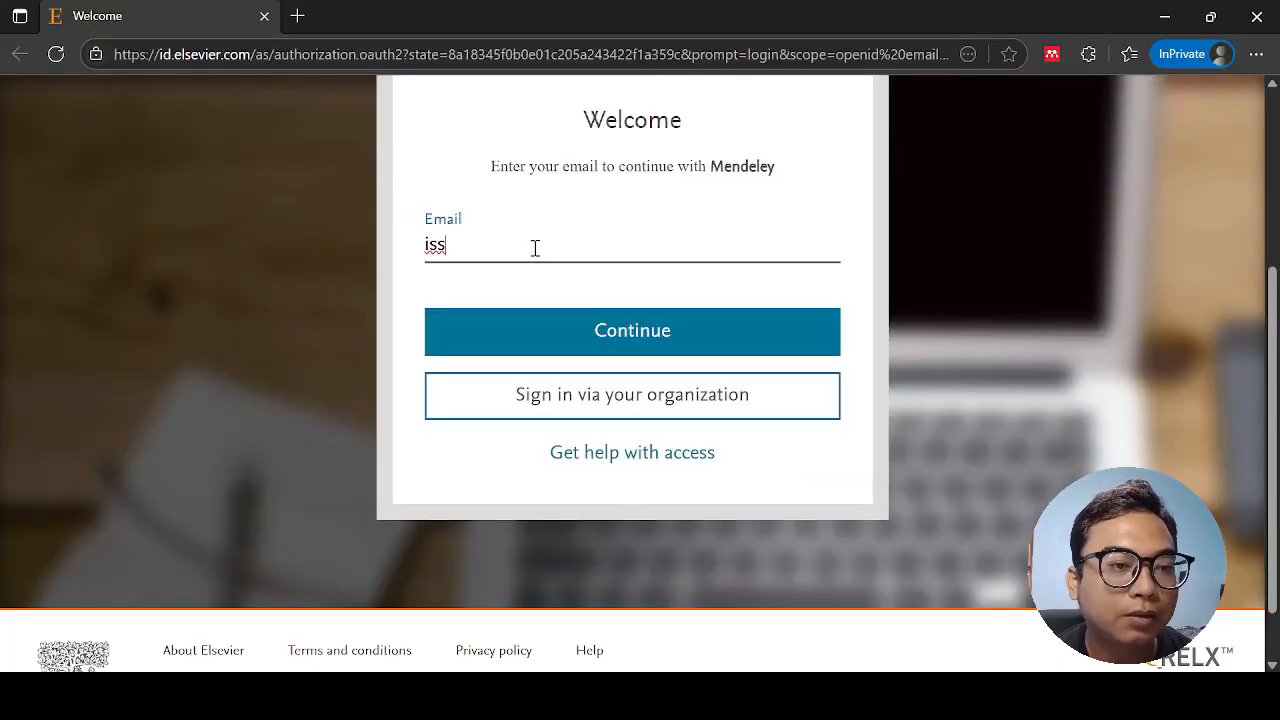
{"action": "key", "text": "Down"}
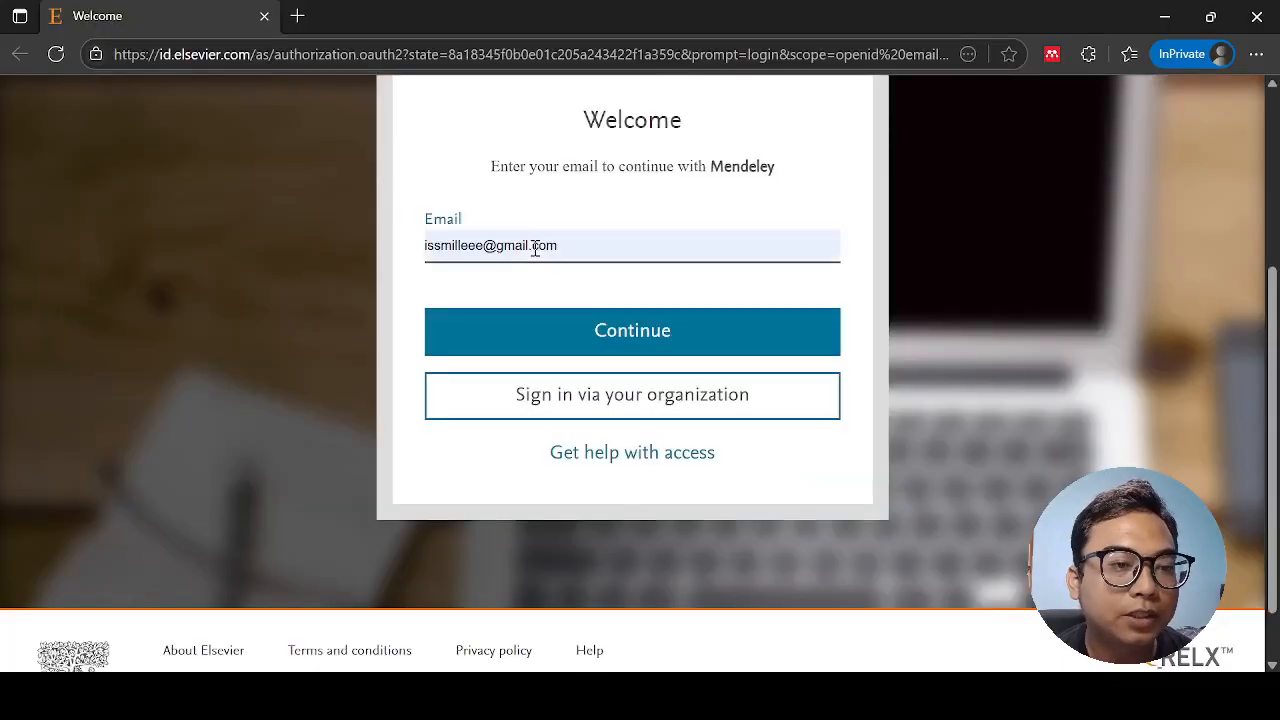
{"action": "key", "text": "Return"}
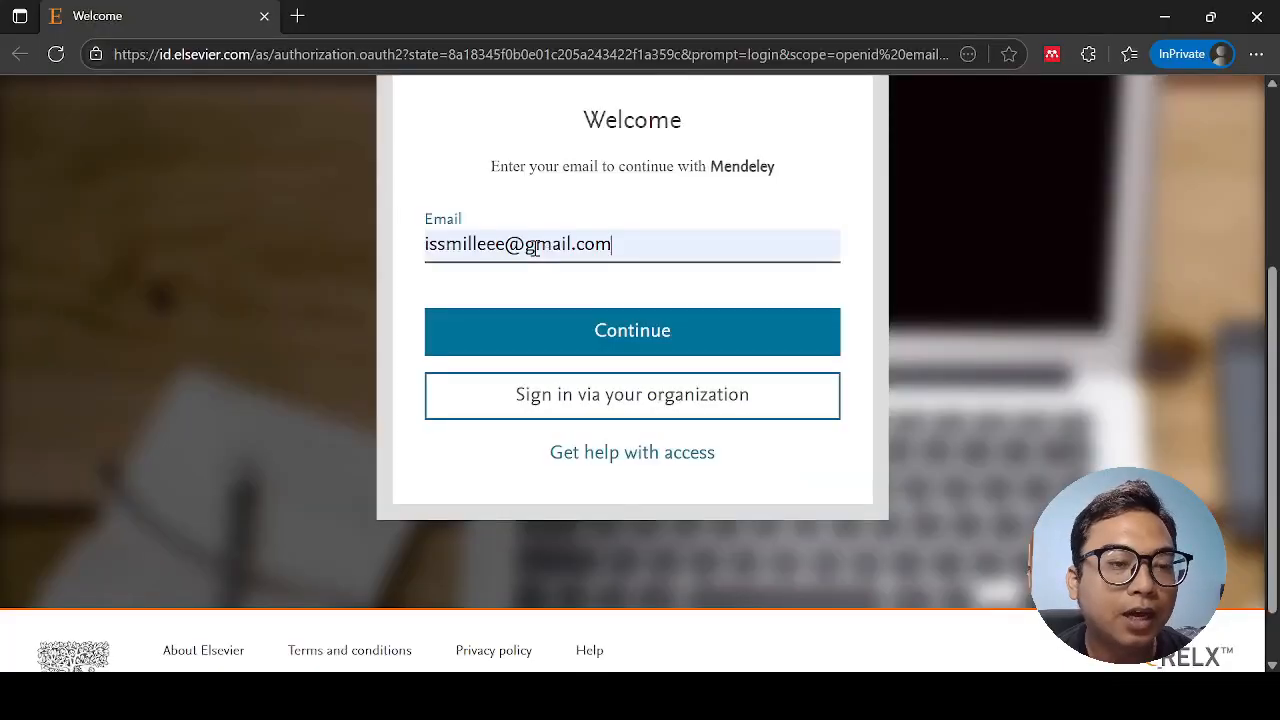
{"action": "left_click", "coordinate": [590, 350]}
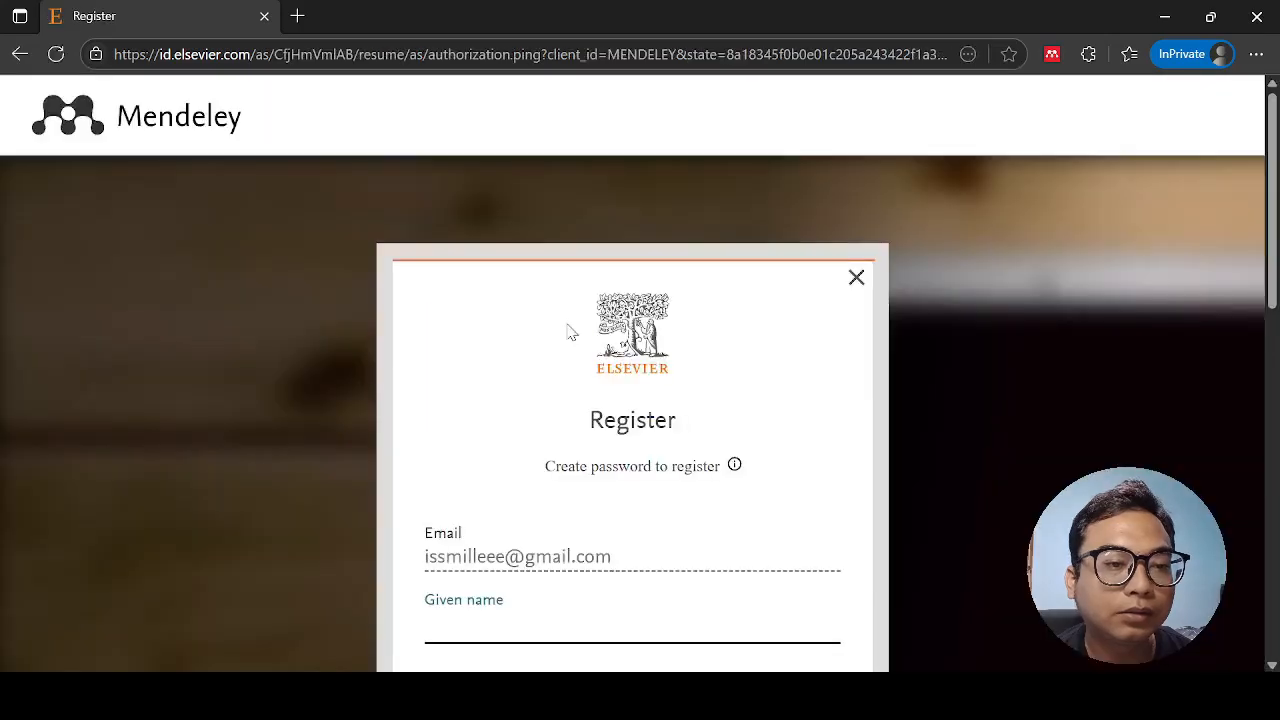
- Fill in the given name, family name and account password, and register the Elsevier account
{"action": "scroll", "coordinate": [562, 352], "scroll_direction": "down", "scroll_amount": 3}
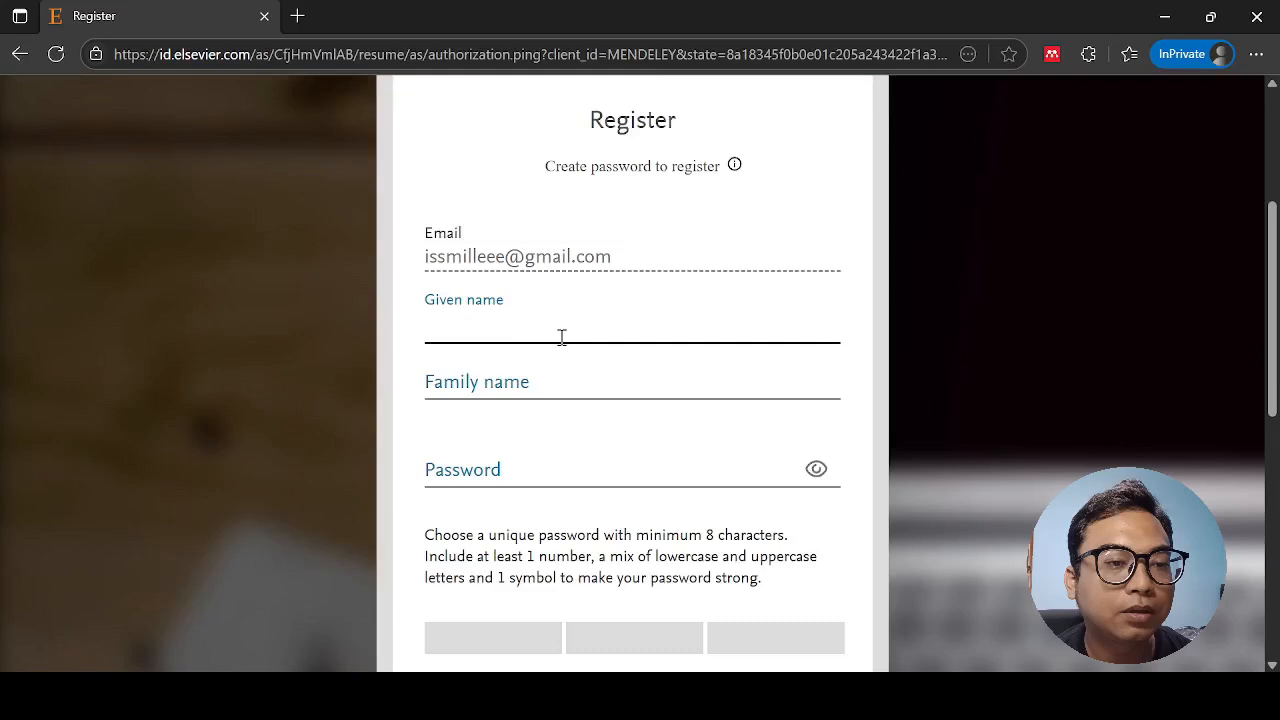
{"action": "type", "text": "Is"}
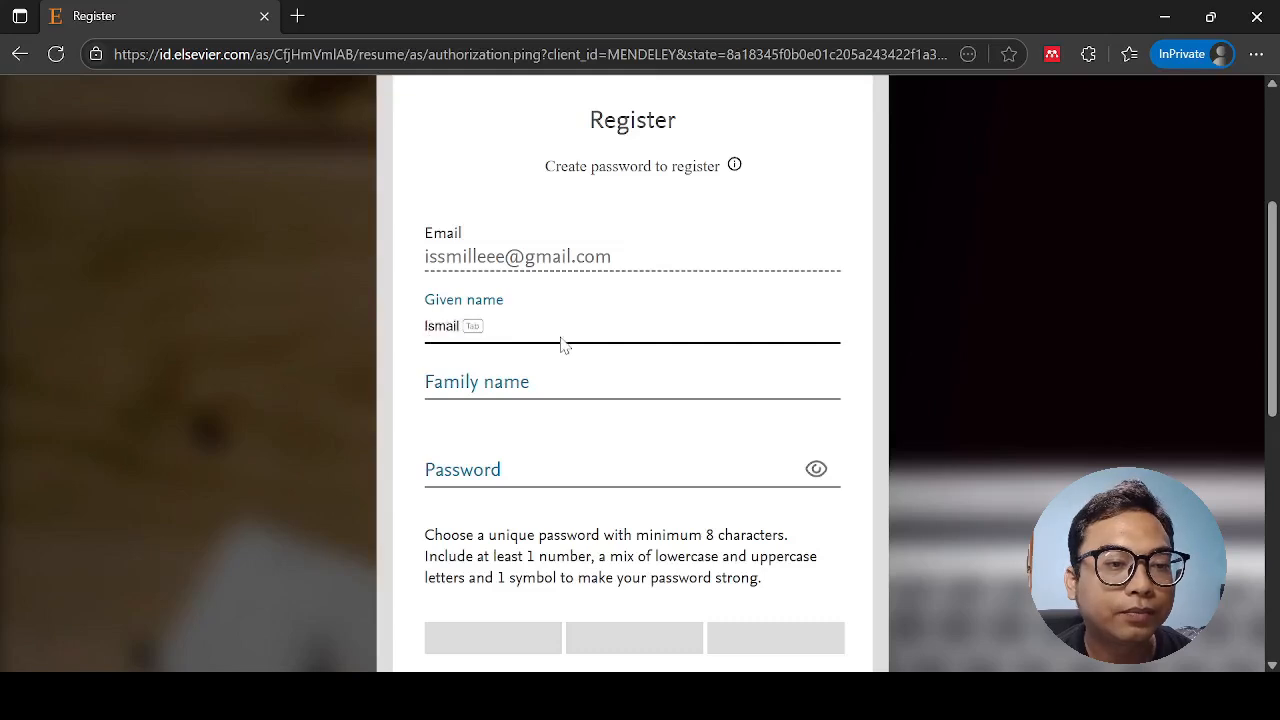
{"action": "key", "text": "Tab"}
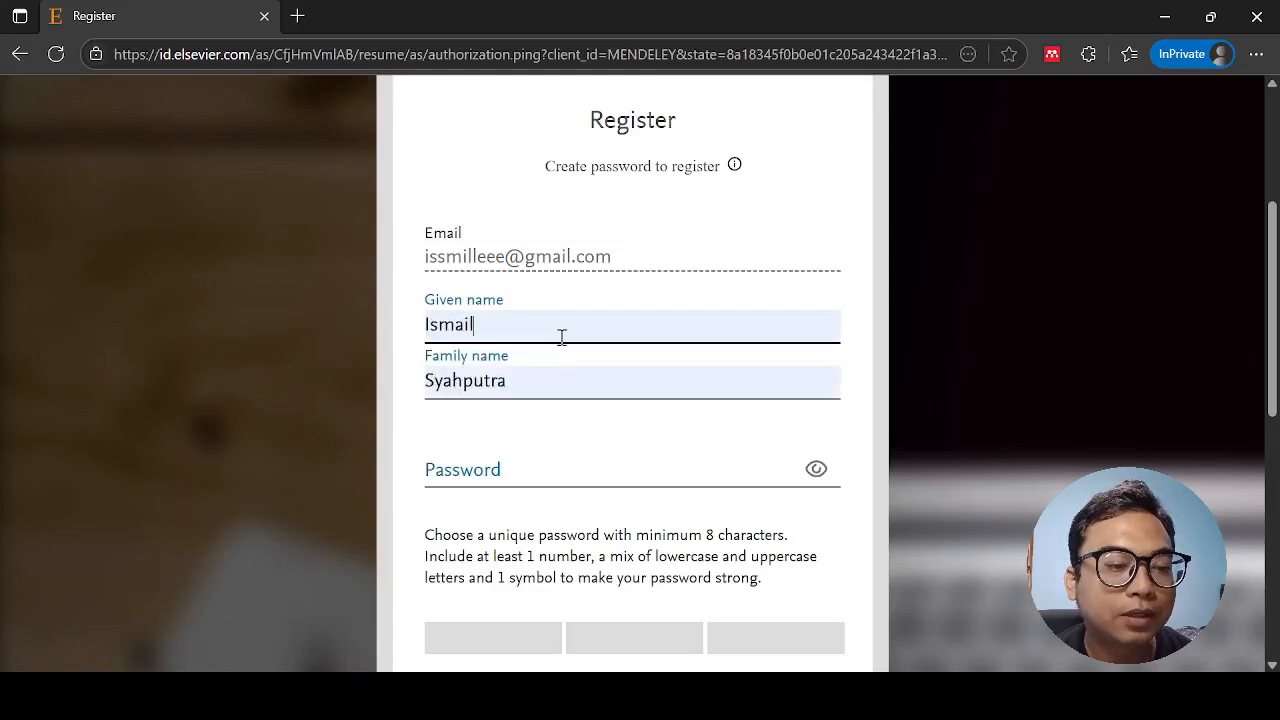
{"action": "left_click", "coordinate": [657, 425]}
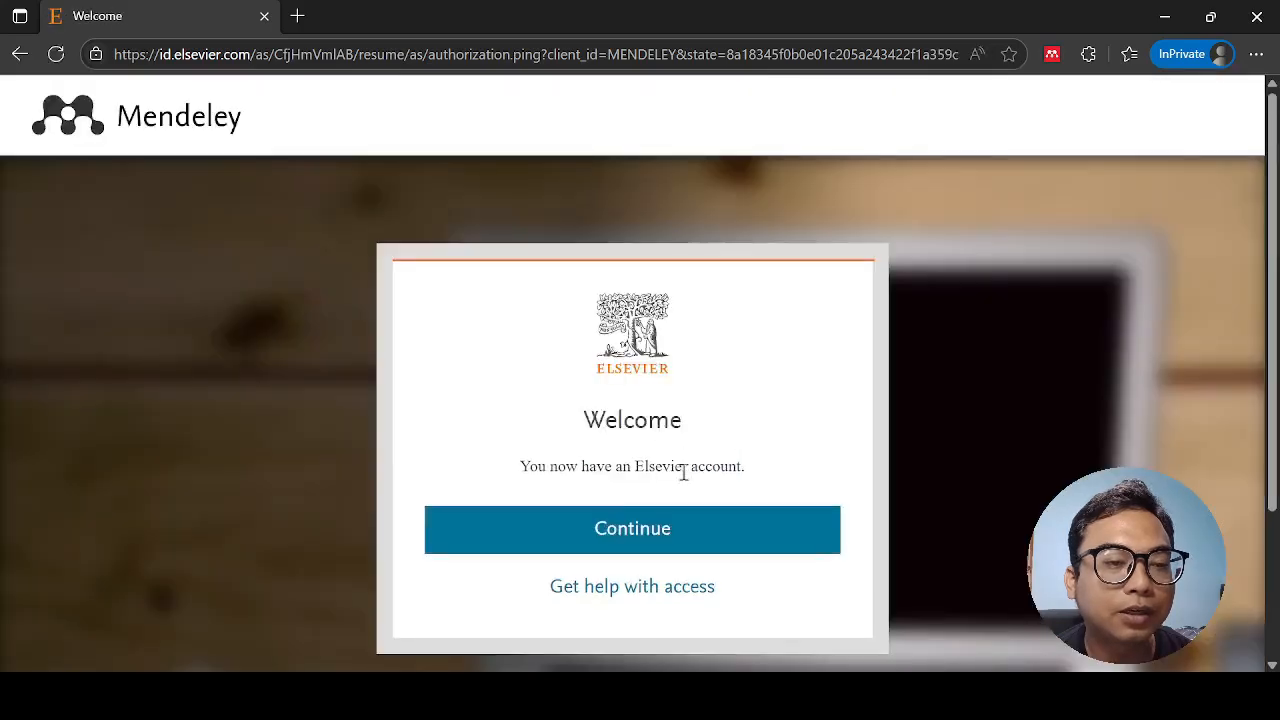
- Continue to the Mendeley search page and accept all cookies
{"action": "left_click", "coordinate": [614, 530]}
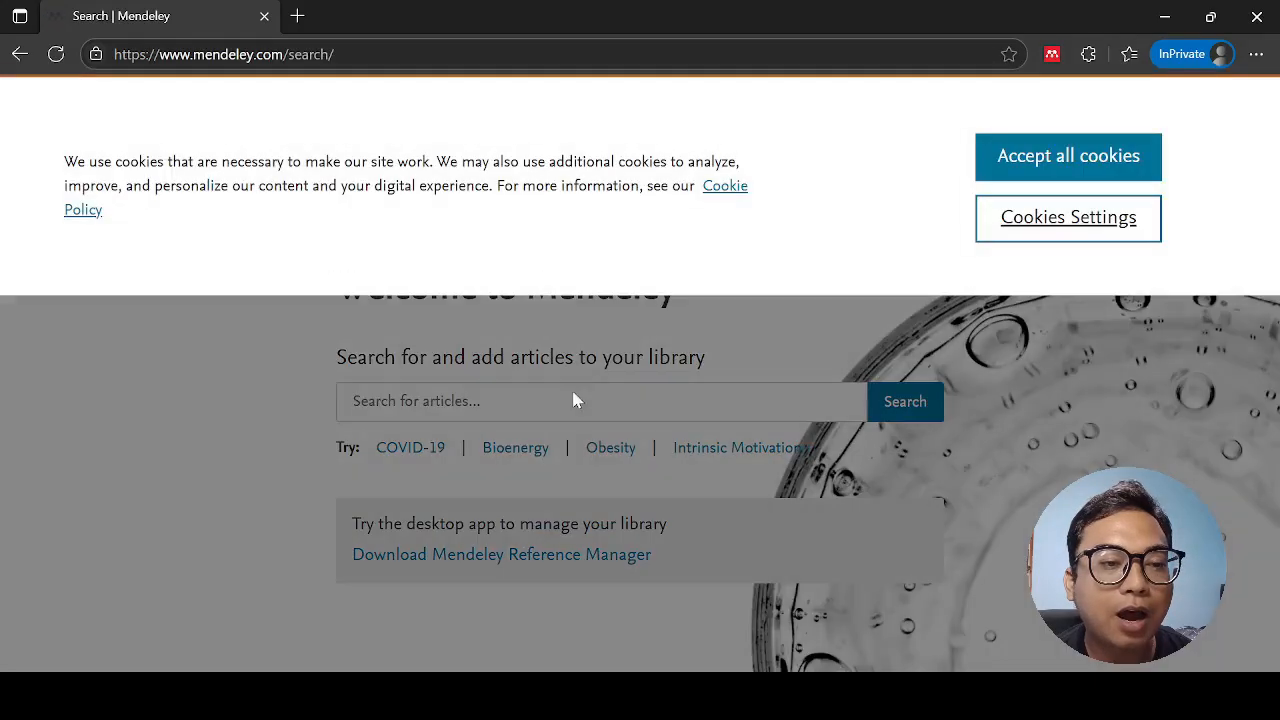
{"action": "left_click", "coordinate": [1049, 168]}
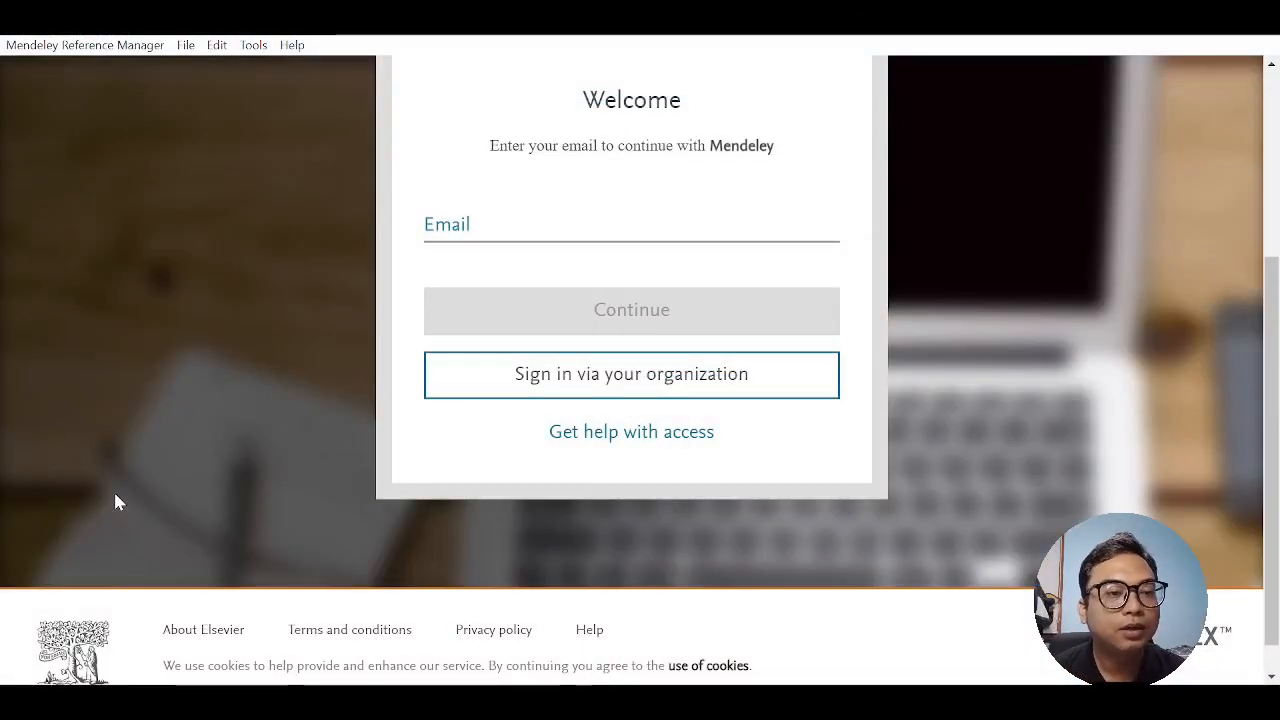
- Sign in to the Mendeley Reference Manager desktop app with the account's e-mail and password
{"action": "left_click", "coordinate": [631, 225]}
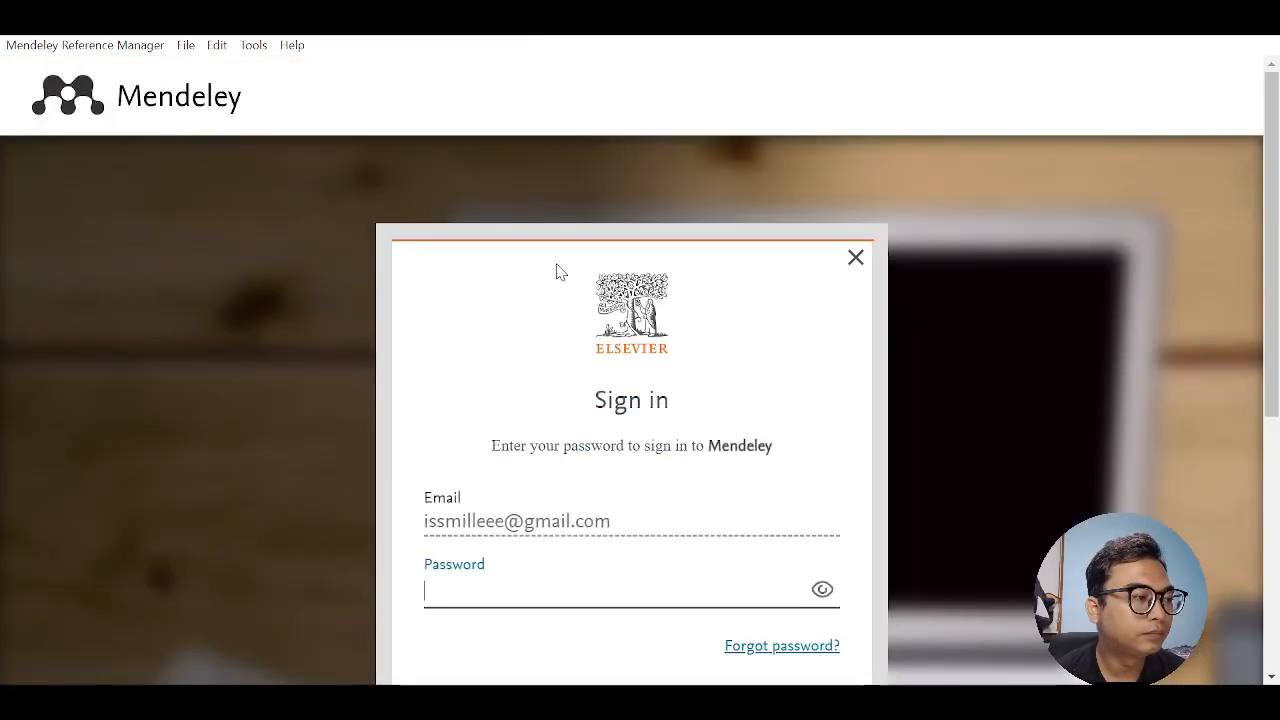
{"action": "scroll", "coordinate": [555, 273], "scroll_direction": "down", "scroll_amount": 2}
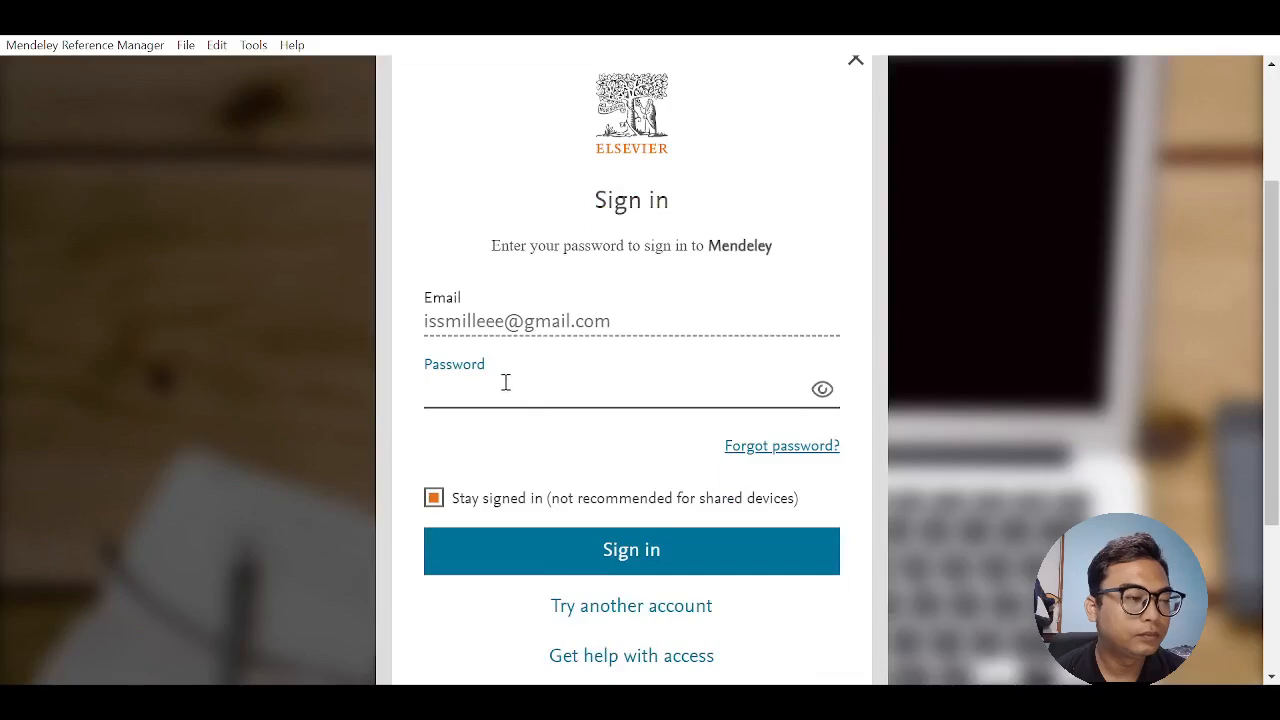
{"action": "scroll", "coordinate": [505, 383], "scroll_direction": "up", "scroll_amount": 2}
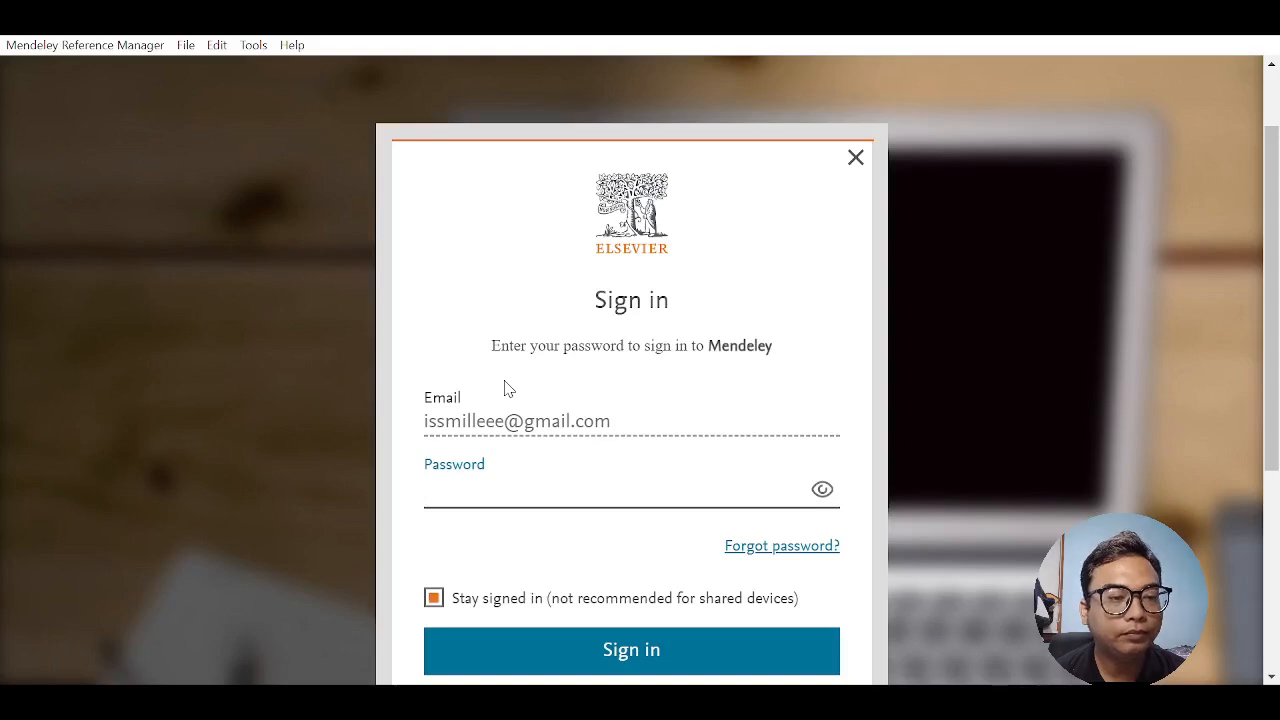
{"action": "type", "text": "••••"}
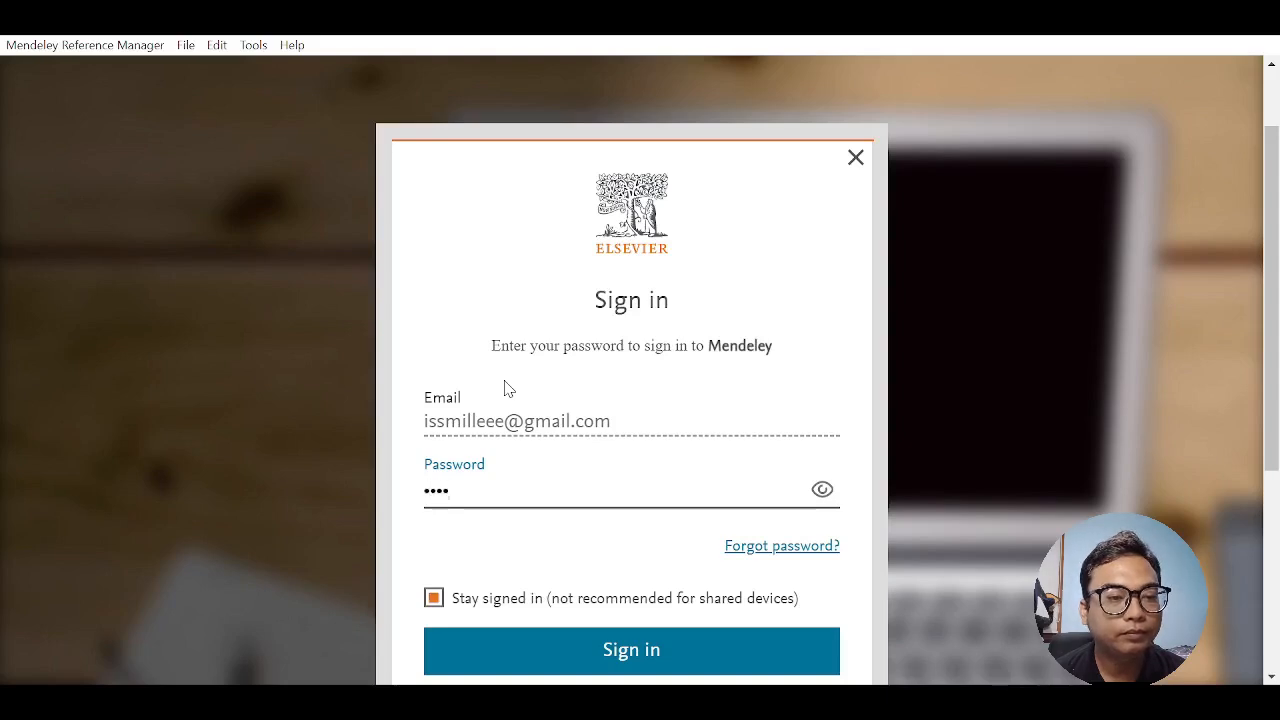
{"action": "type", "text": "•••••••"}
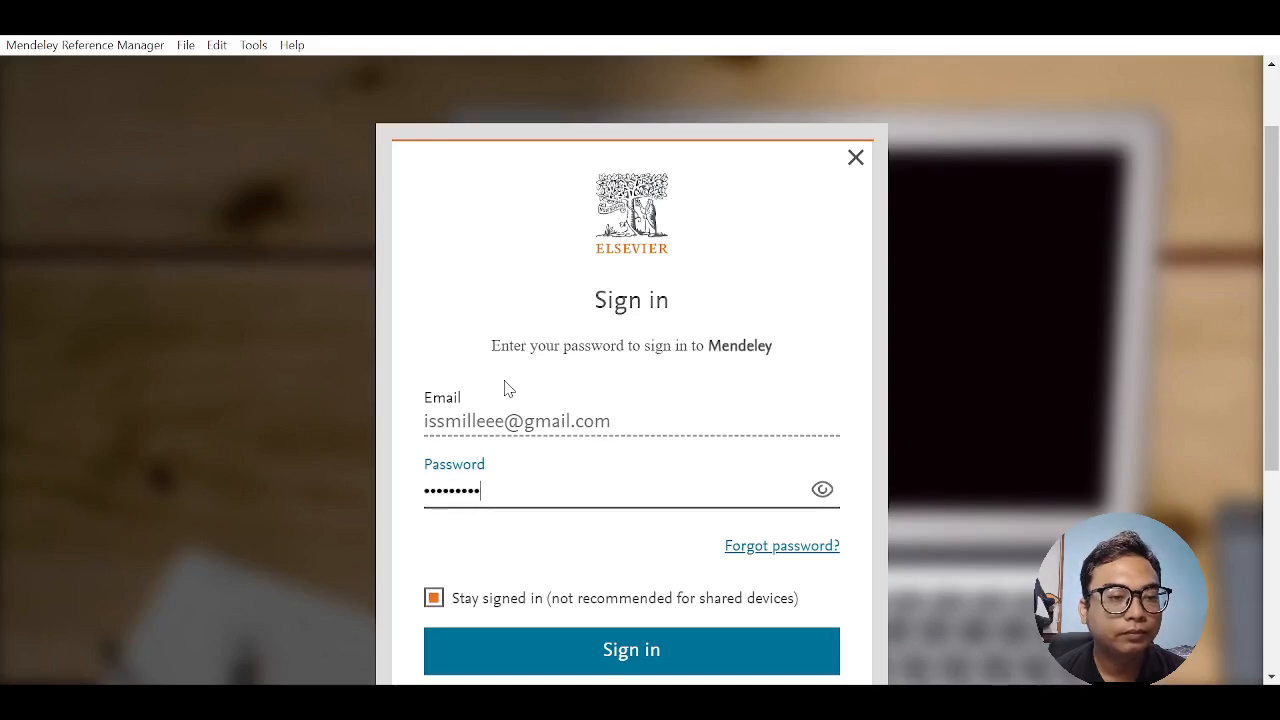
{"action": "key", "text": "Return"}
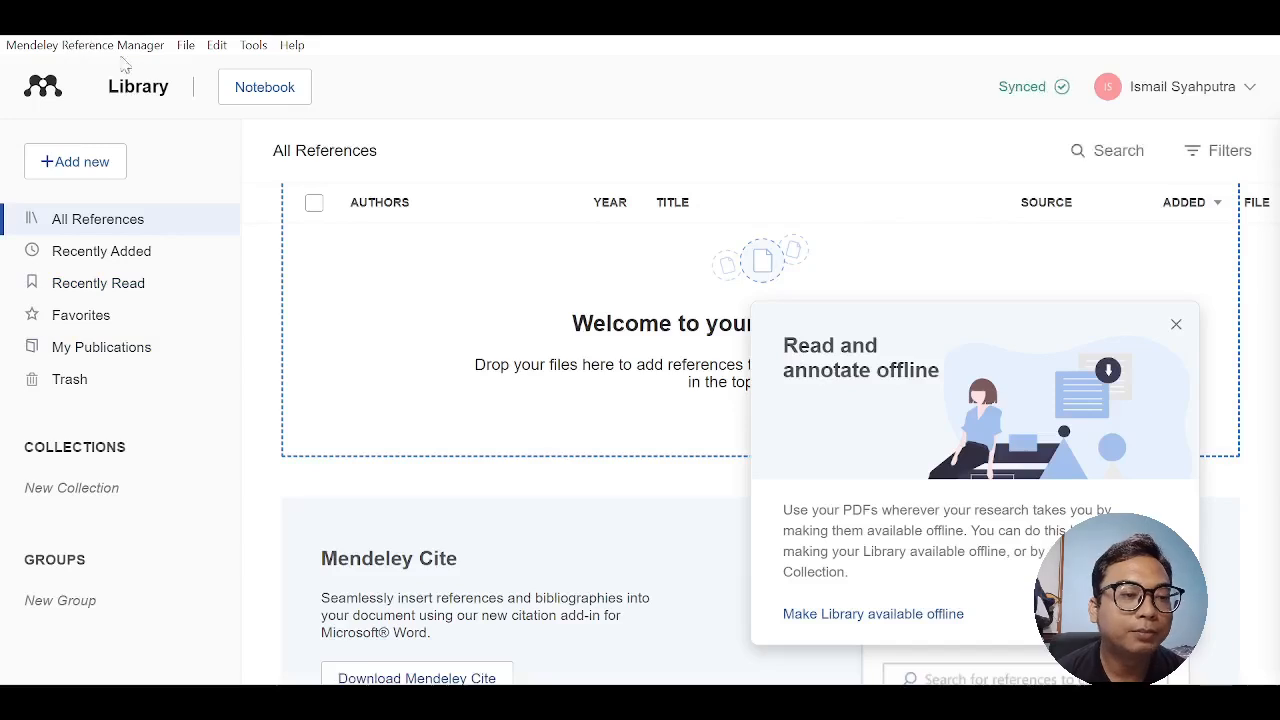
- Dismiss the "Read and annotate offline" notice and create a collection named "Analsis Sentimen"
{"action": "left_click", "coordinate": [1176, 324]}
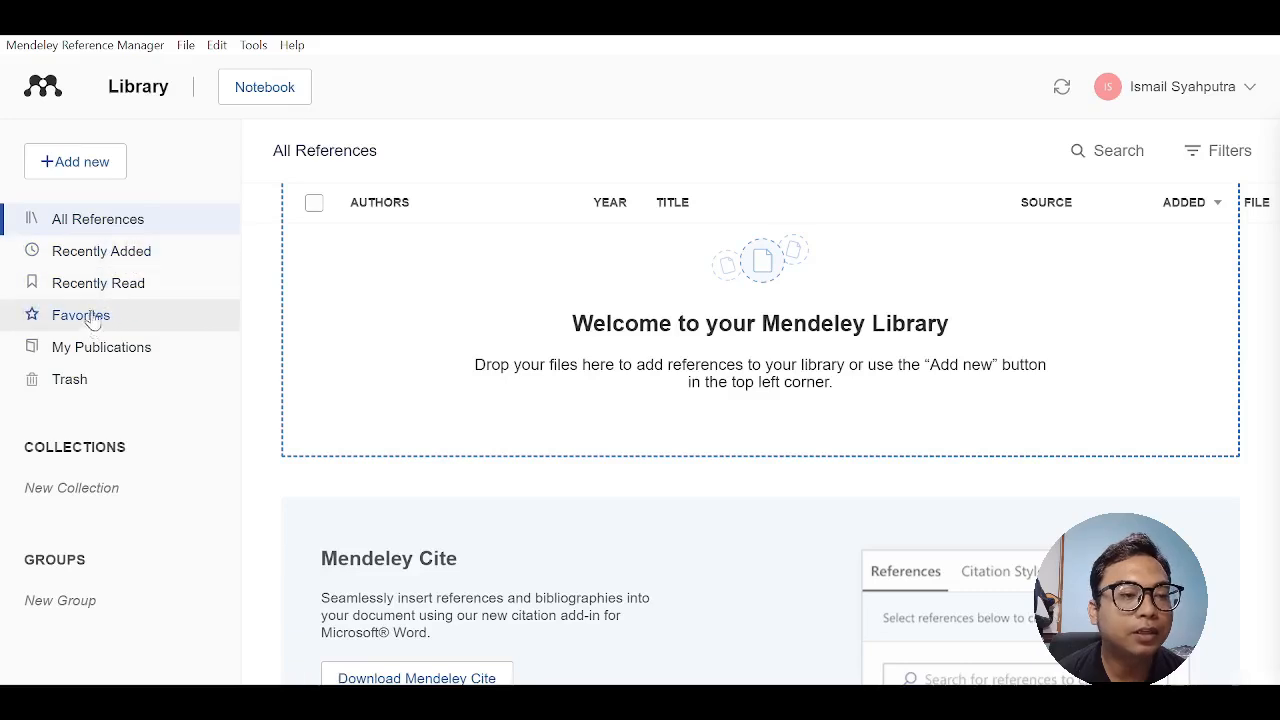
{"action": "left_click", "coordinate": [139, 357]}
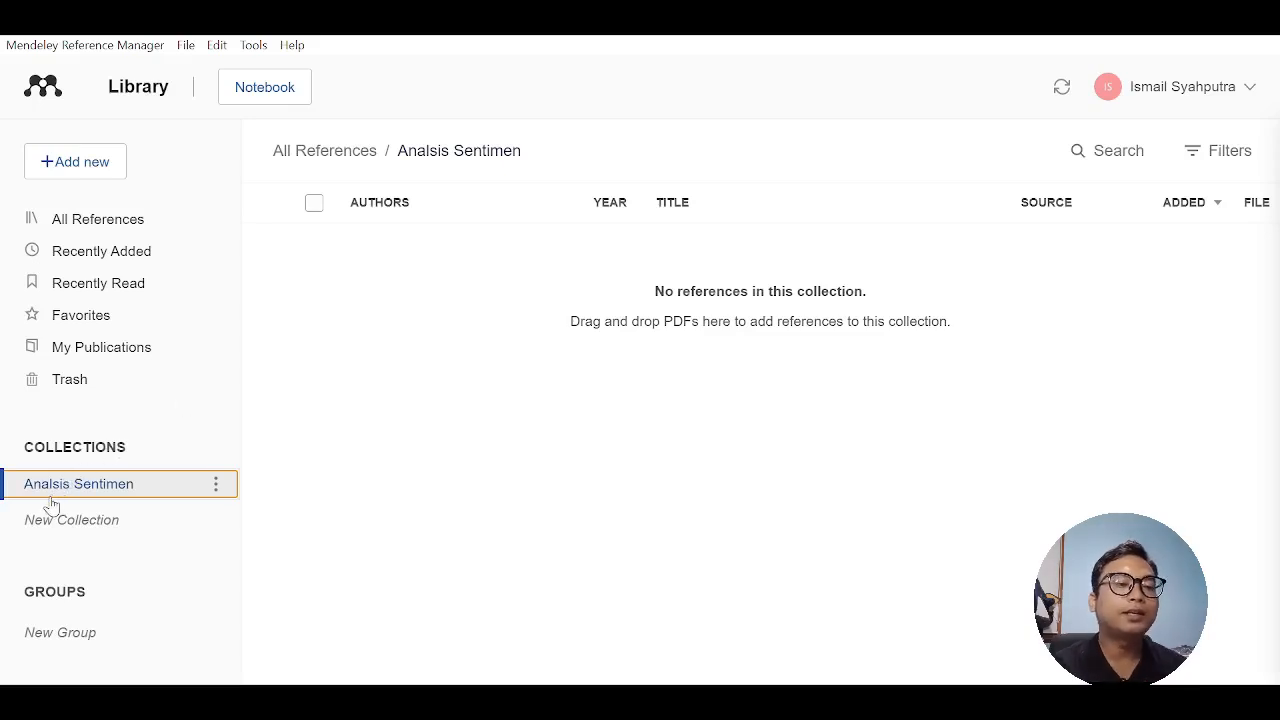
- Get the Mendeley Cite add-in from Microsoft AppSource in the browser, signing in with the Microsoft account's e-mail and password
{"action": "left_click", "coordinate": [366, 349]}
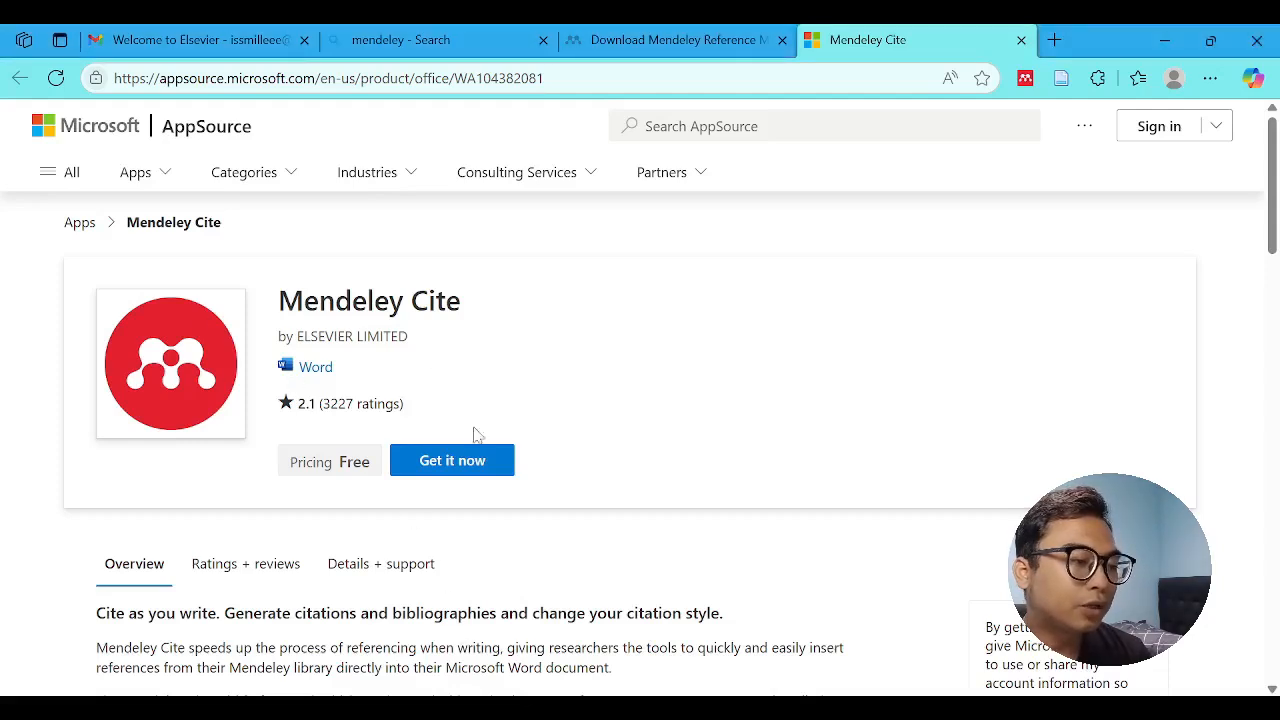
{"action": "left_click", "coordinate": [458, 466]}
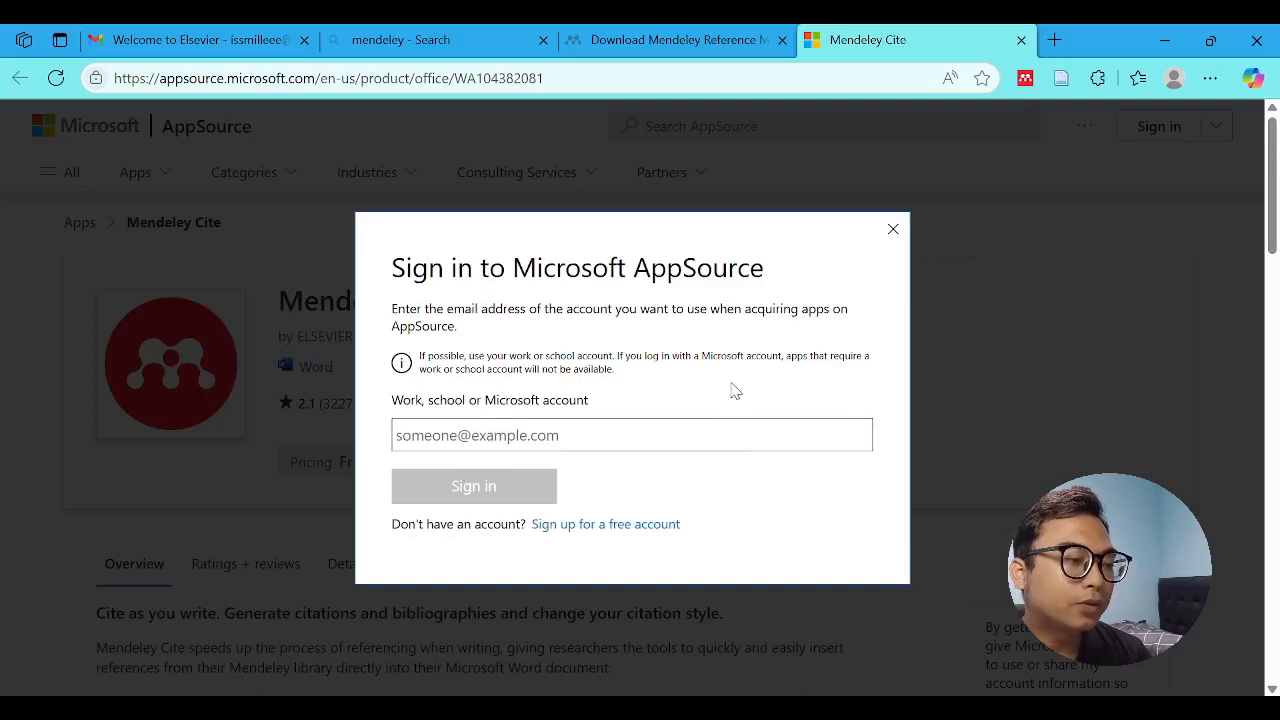
{"action": "left_click", "coordinate": [592, 435]}
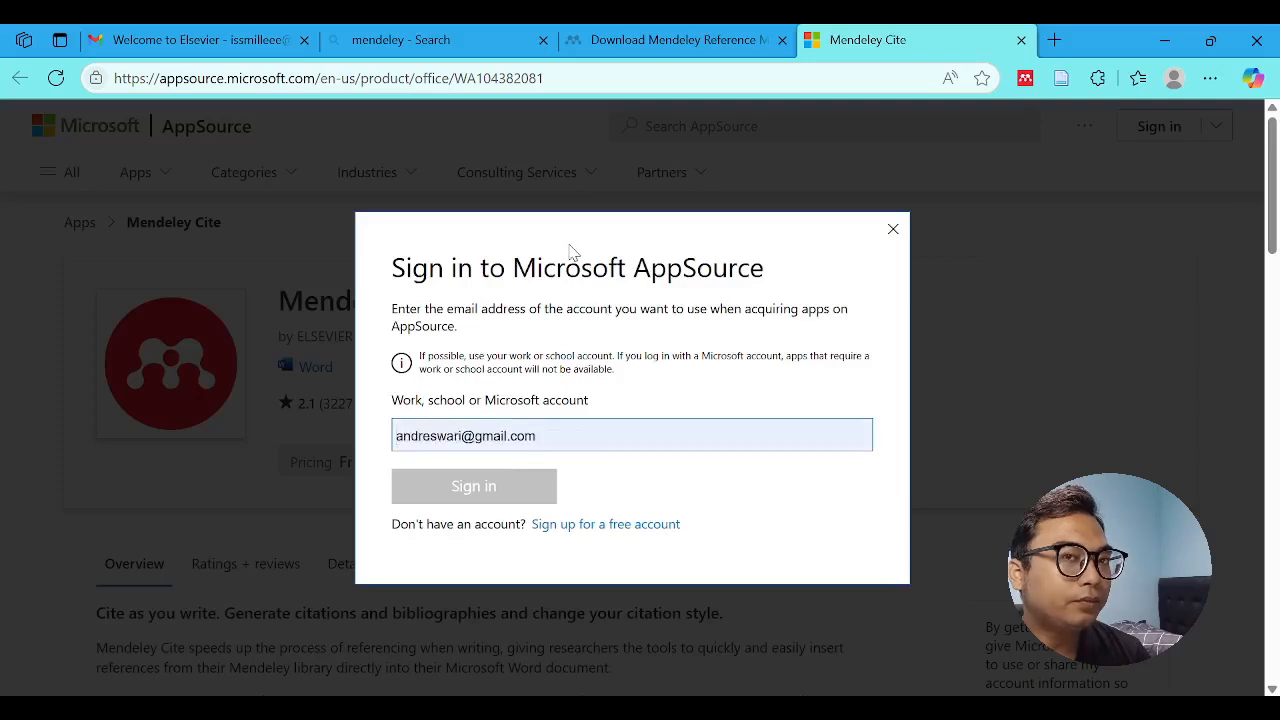
{"action": "left_click", "coordinate": [585, 212]}
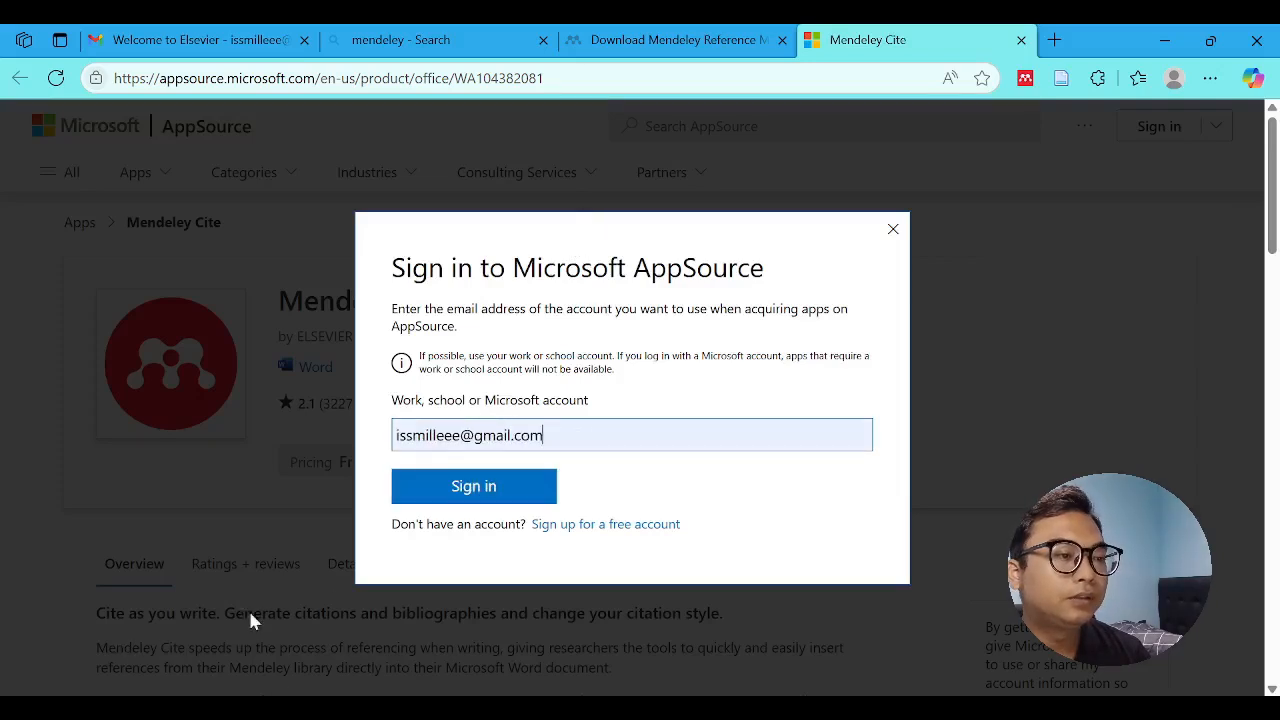
{"action": "left_click", "coordinate": [402, 498]}
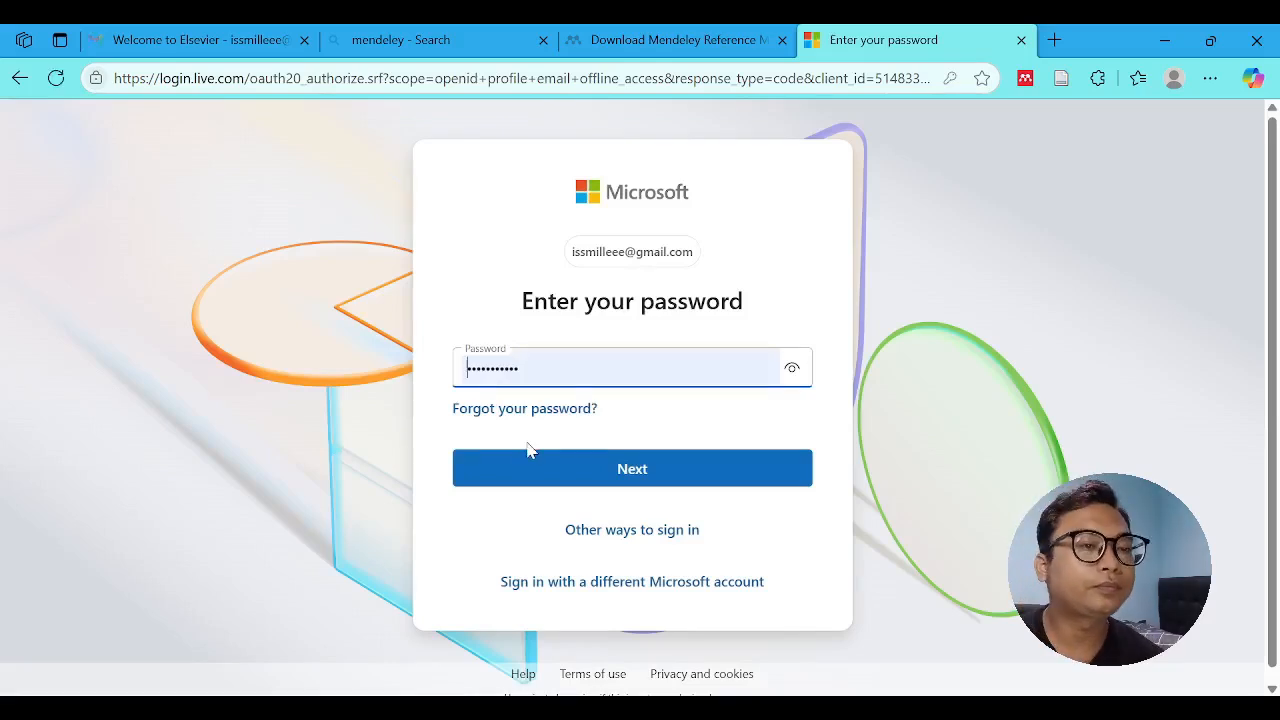
{"action": "left_click", "coordinate": [551, 466]}
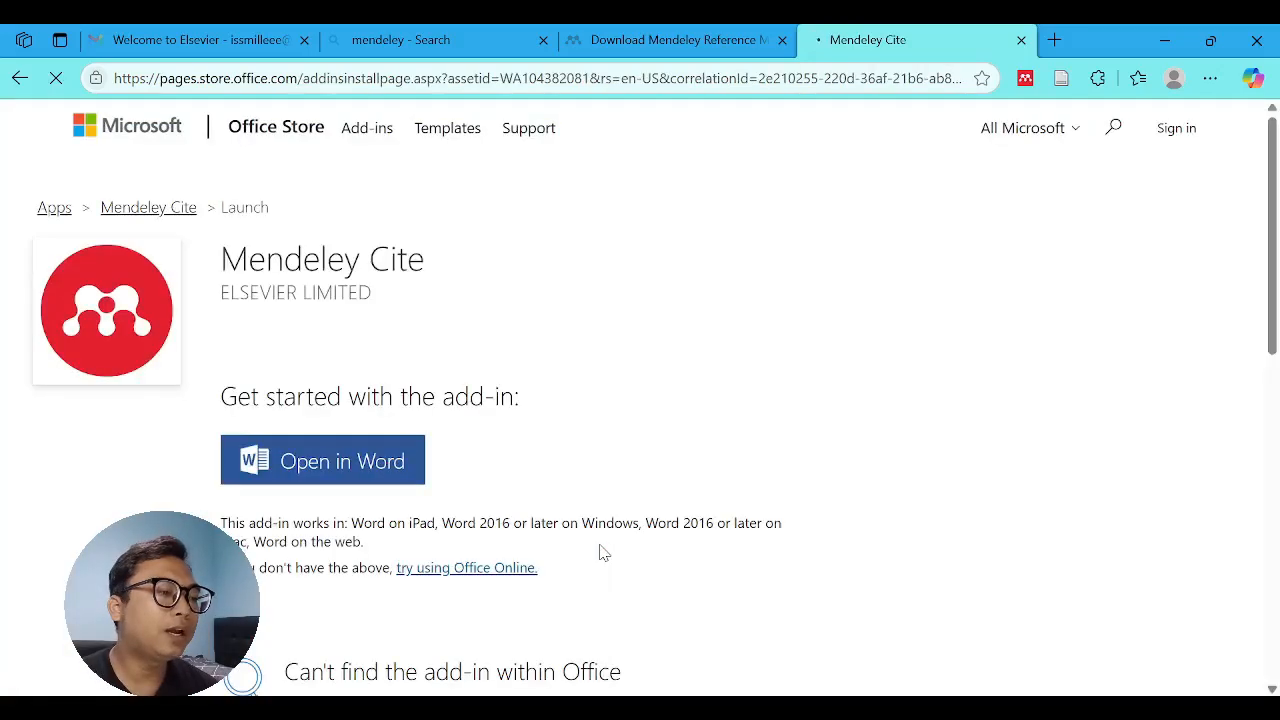
- Open Mendeley Cite in Word, allowing the site to launch the application, and get started with the add-in
{"action": "left_click", "coordinate": [342, 470]}
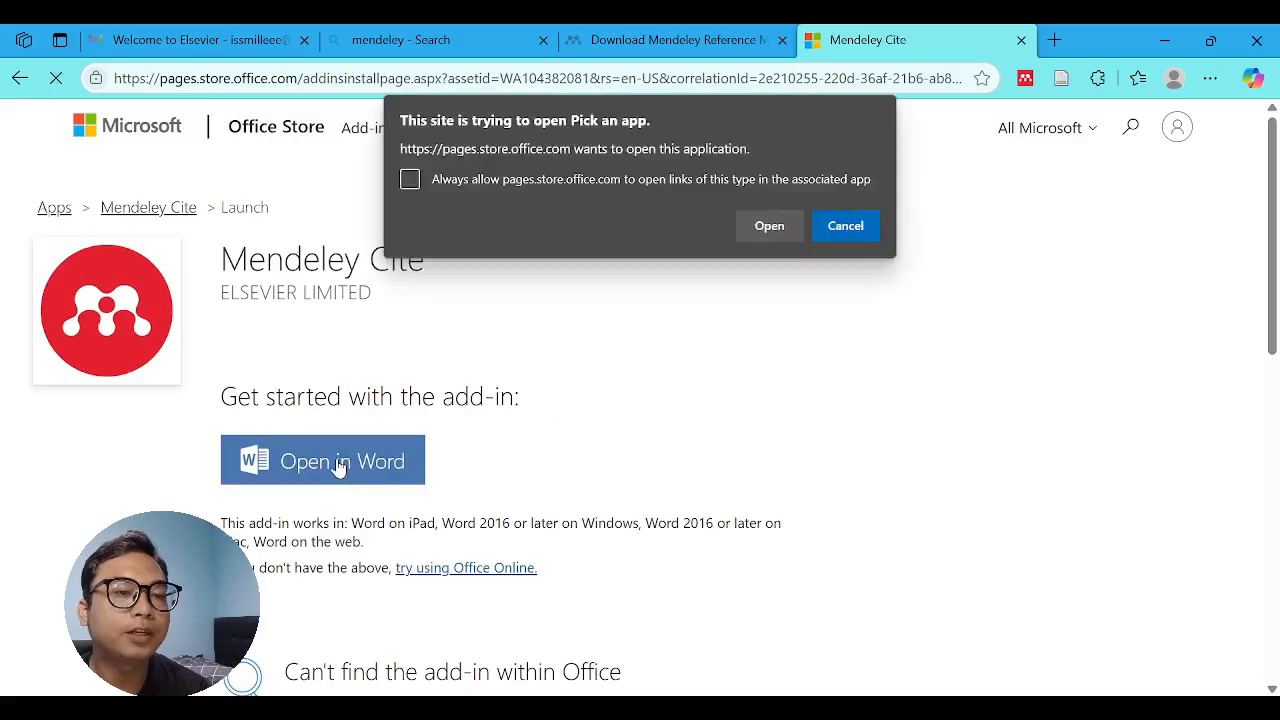
{"action": "left_click", "coordinate": [772, 228]}
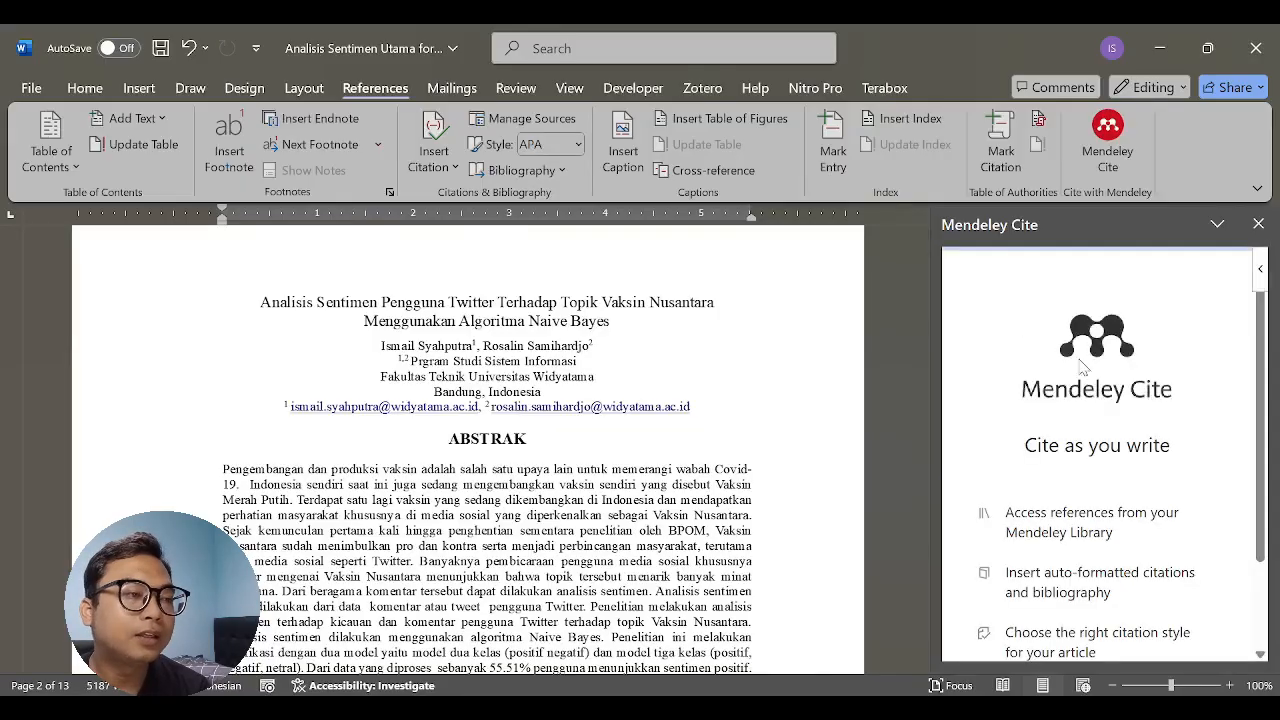
{"action": "scroll", "coordinate": [1040, 473], "scroll_direction": "down", "scroll_amount": 2}
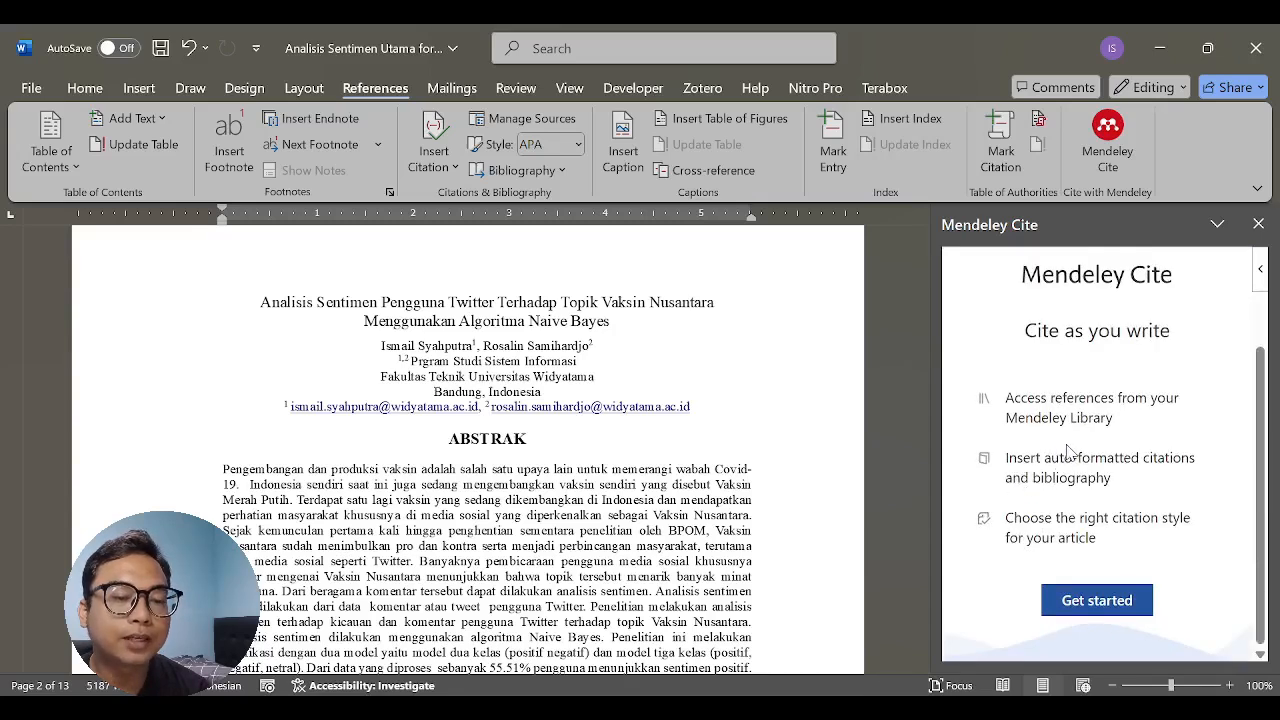
{"action": "left_click", "coordinate": [1095, 604]}
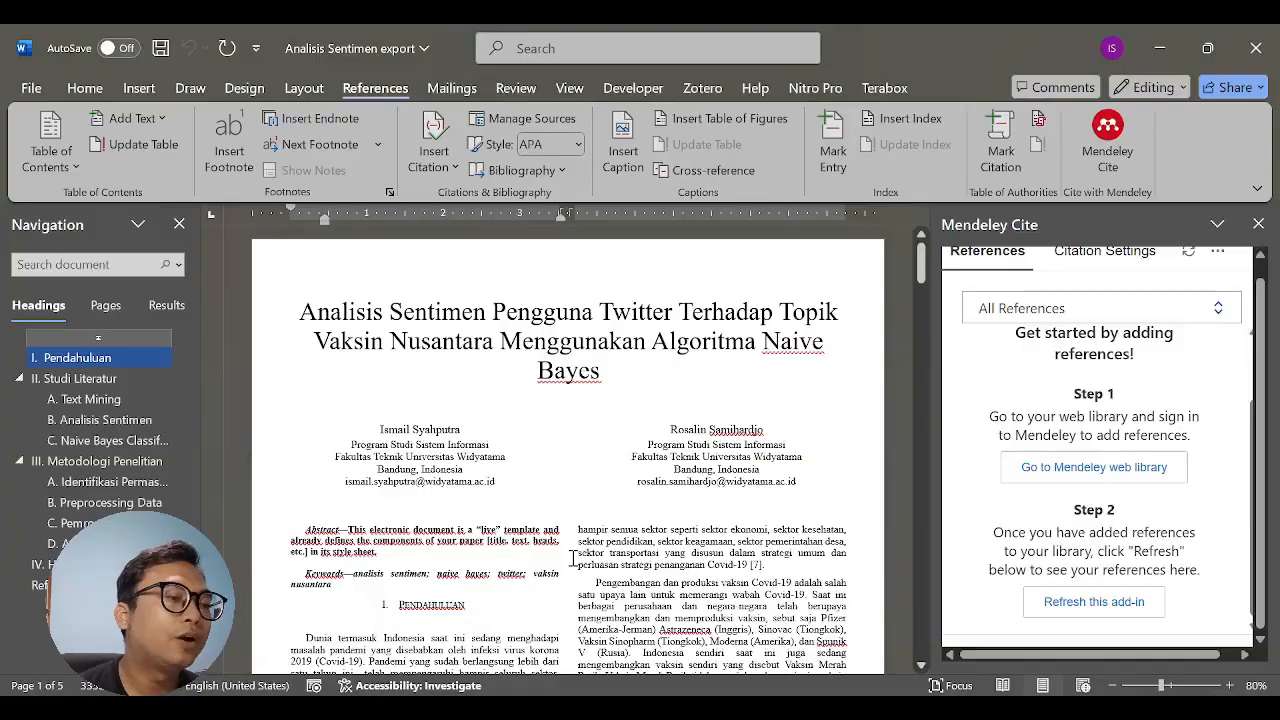
- Look through the "Analisis Sentimen export" paper, from its introduction to the results section, and return to the introduction's citations
{"action": "scroll", "coordinate": [572, 556], "scroll_direction": "down", "scroll_amount": 15}
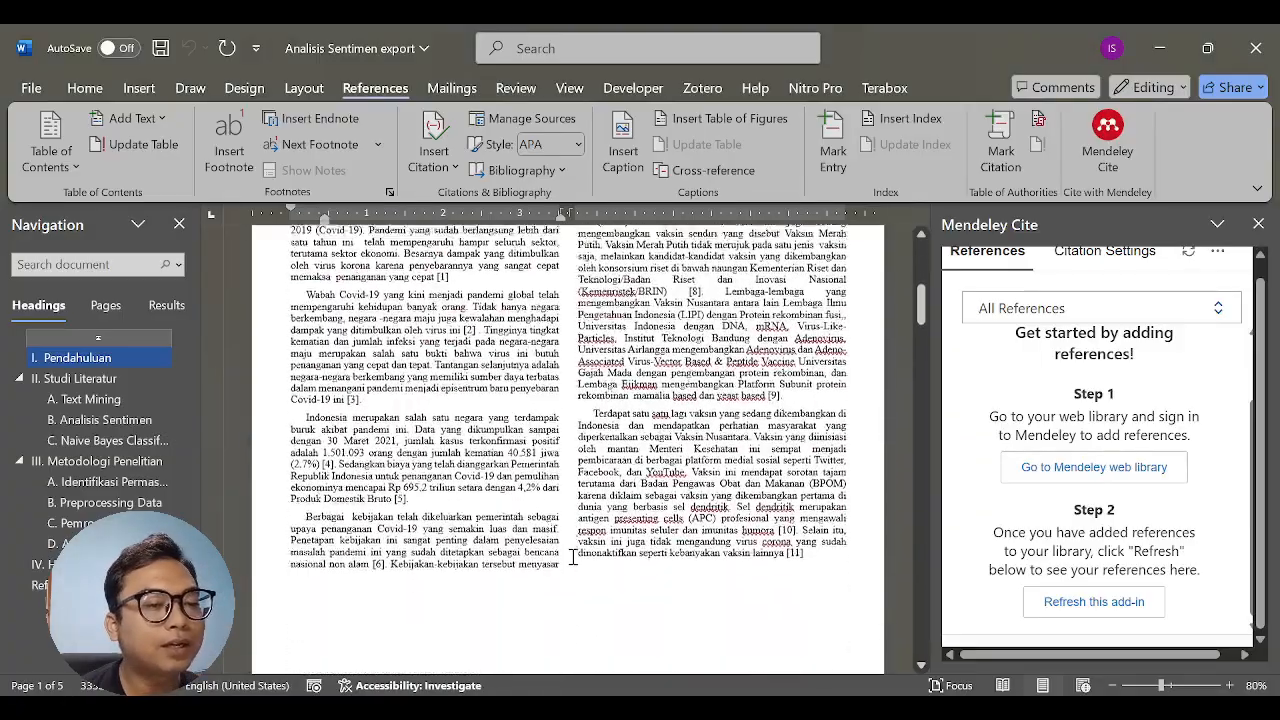
{"action": "scroll", "coordinate": [573, 560], "scroll_direction": "down", "scroll_amount": 15}
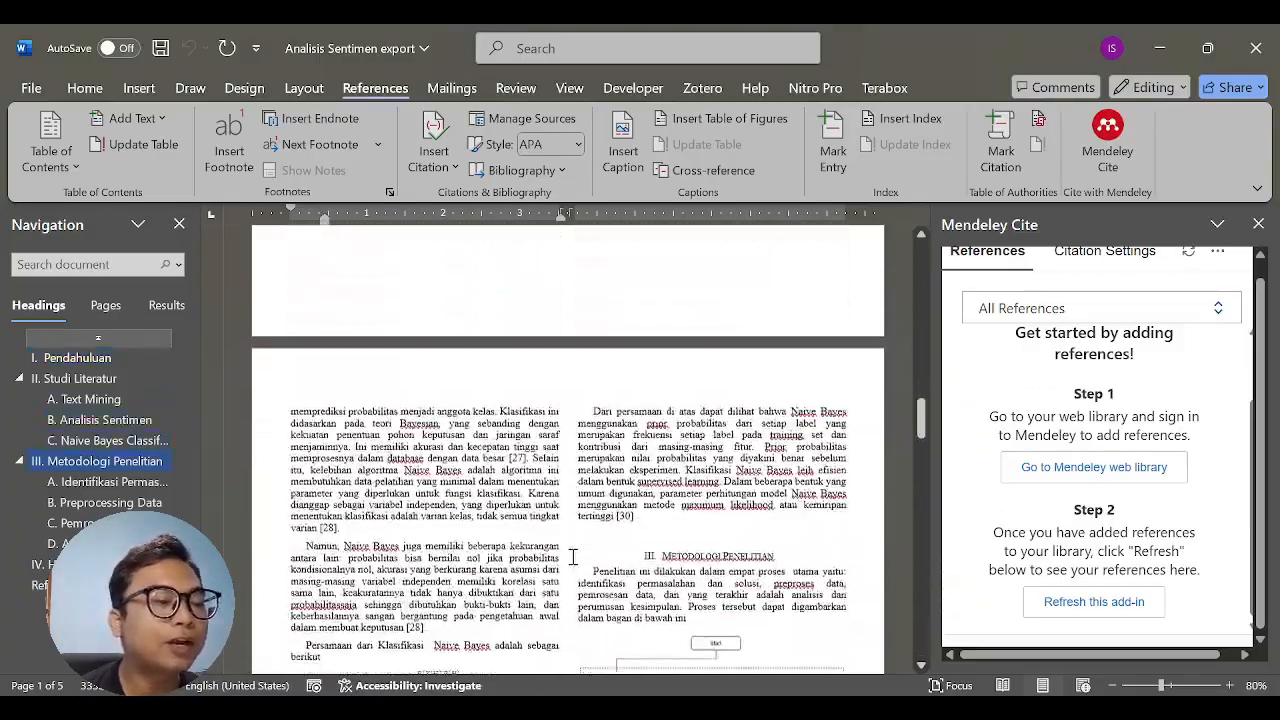
{"action": "scroll", "coordinate": [572, 556], "scroll_direction": "down", "scroll_amount": 12}
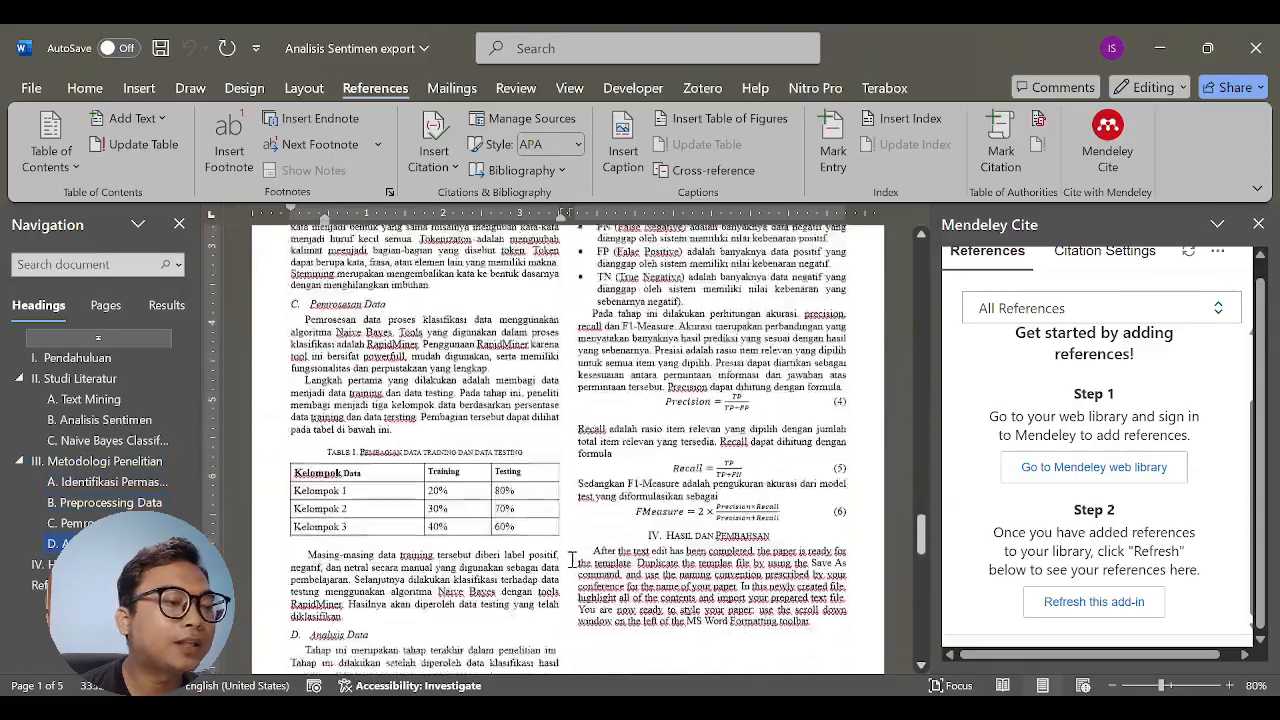
{"action": "scroll", "coordinate": [700, 580], "scroll_direction": "up", "scroll_amount": 3}
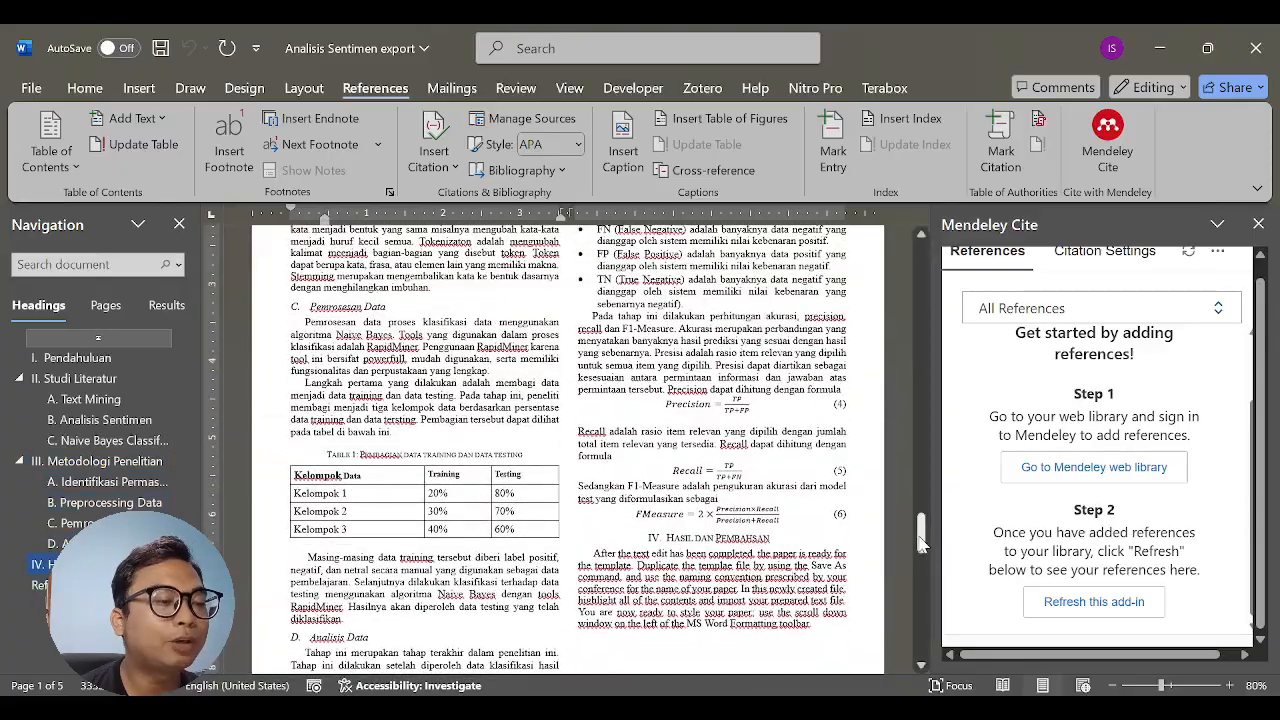
{"action": "left_click_drag", "start_coordinate": [926, 540], "coordinate": [905, 277]}
{"action": "scroll", "coordinate": [440, 520], "scroll_direction": "down", "scroll_amount": 5}
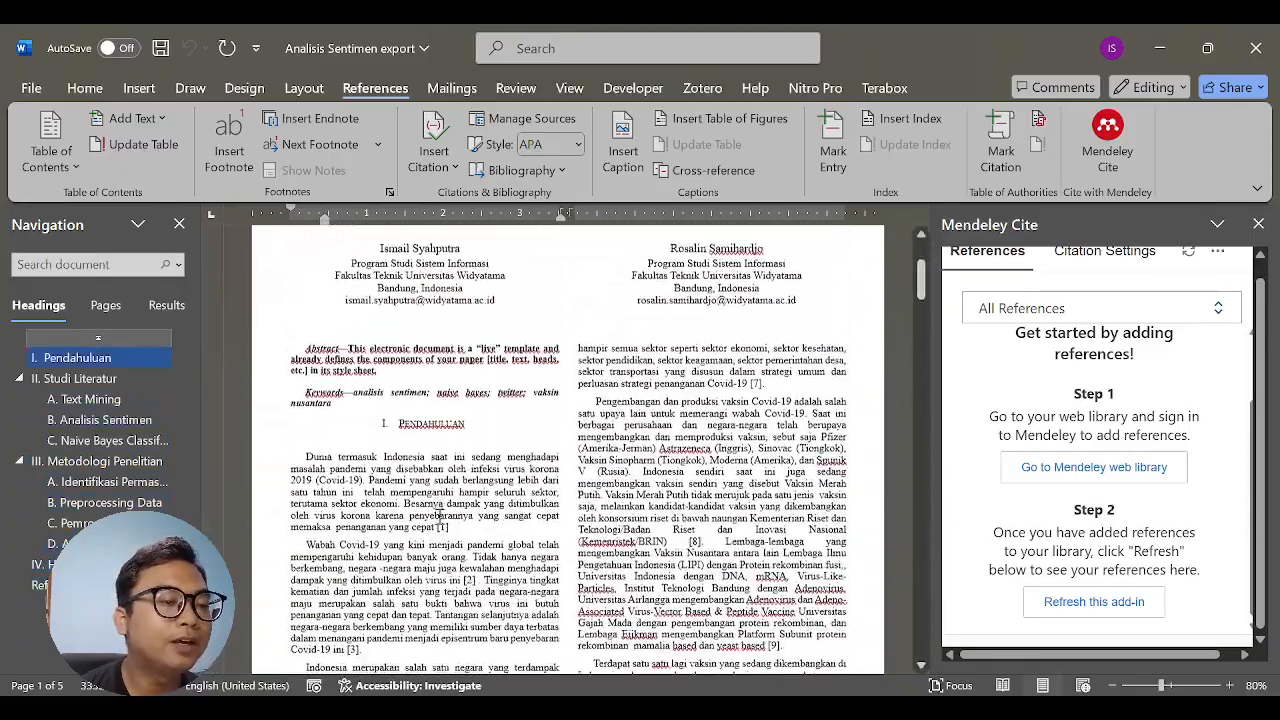
- Go to the paper's Referensi section and copy the title of reference [1], "ANALISA TREN YANG TERKONFIRMASI COVID 19 AWAL TAHUN 2021 DI INDONESIA"
{"action": "left_click", "coordinate": [464, 408]}
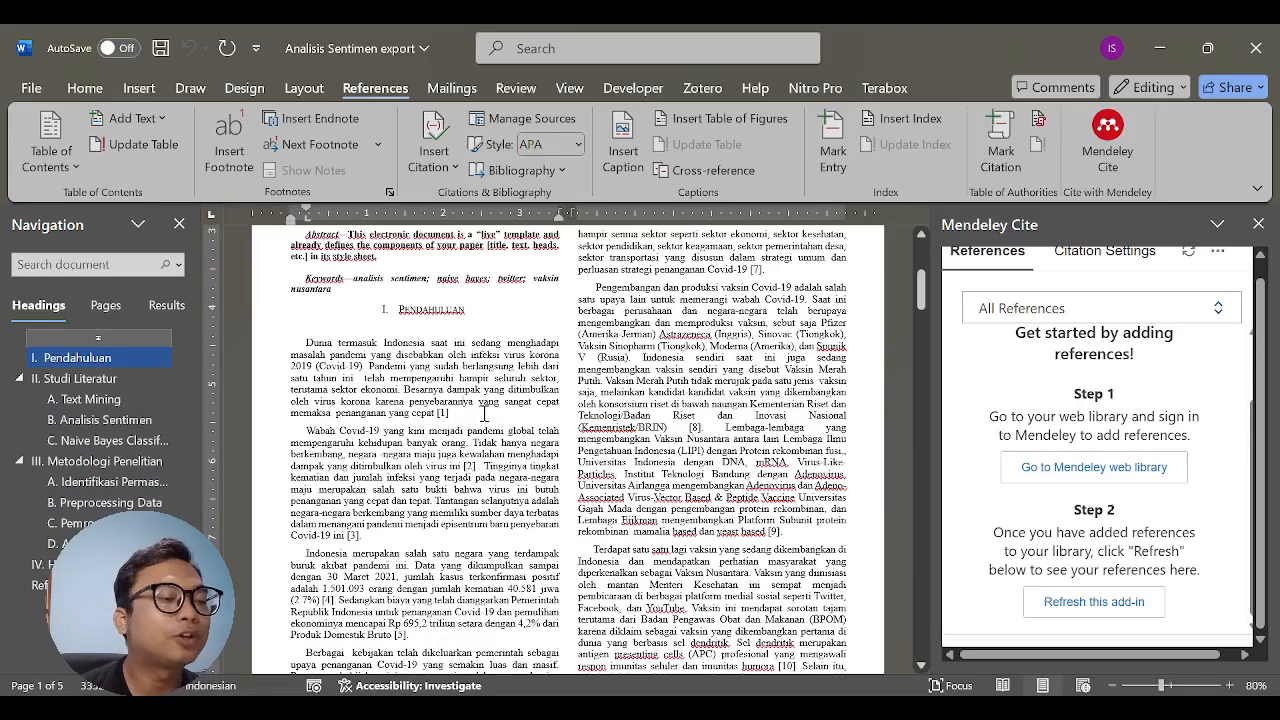
{"action": "scroll", "coordinate": [526, 422], "scroll_direction": "up", "scroll_amount": 1}
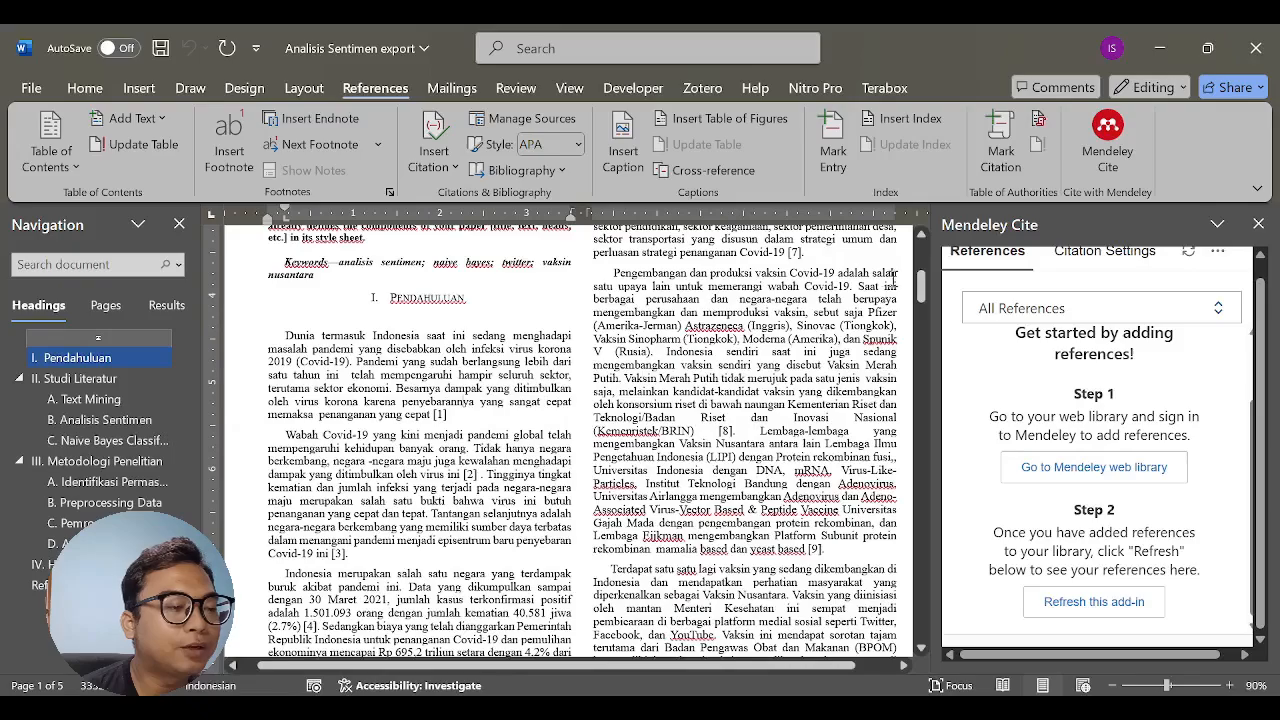
{"action": "left_click_drag", "start_coordinate": [922, 290], "coordinate": [922, 495]}
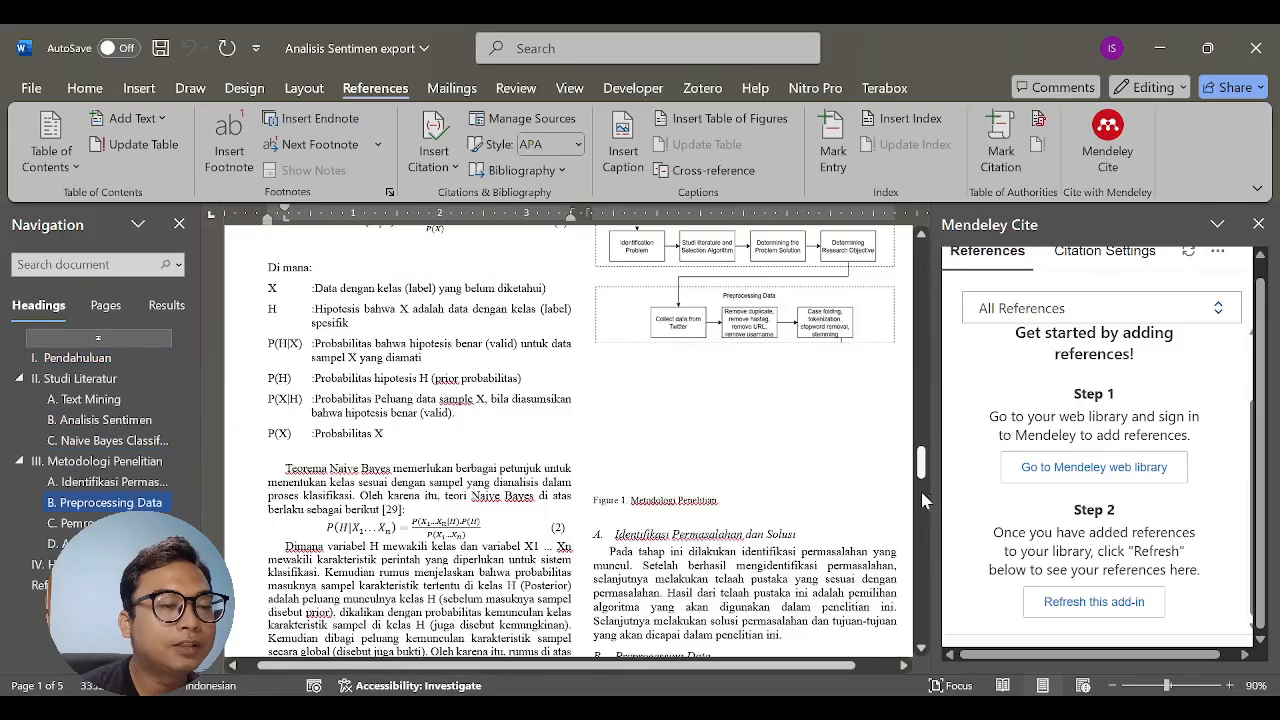
{"action": "scroll", "coordinate": [922, 500], "scroll_direction": "down", "scroll_amount": 15}
{"action": "left_click", "coordinate": [40, 586]}
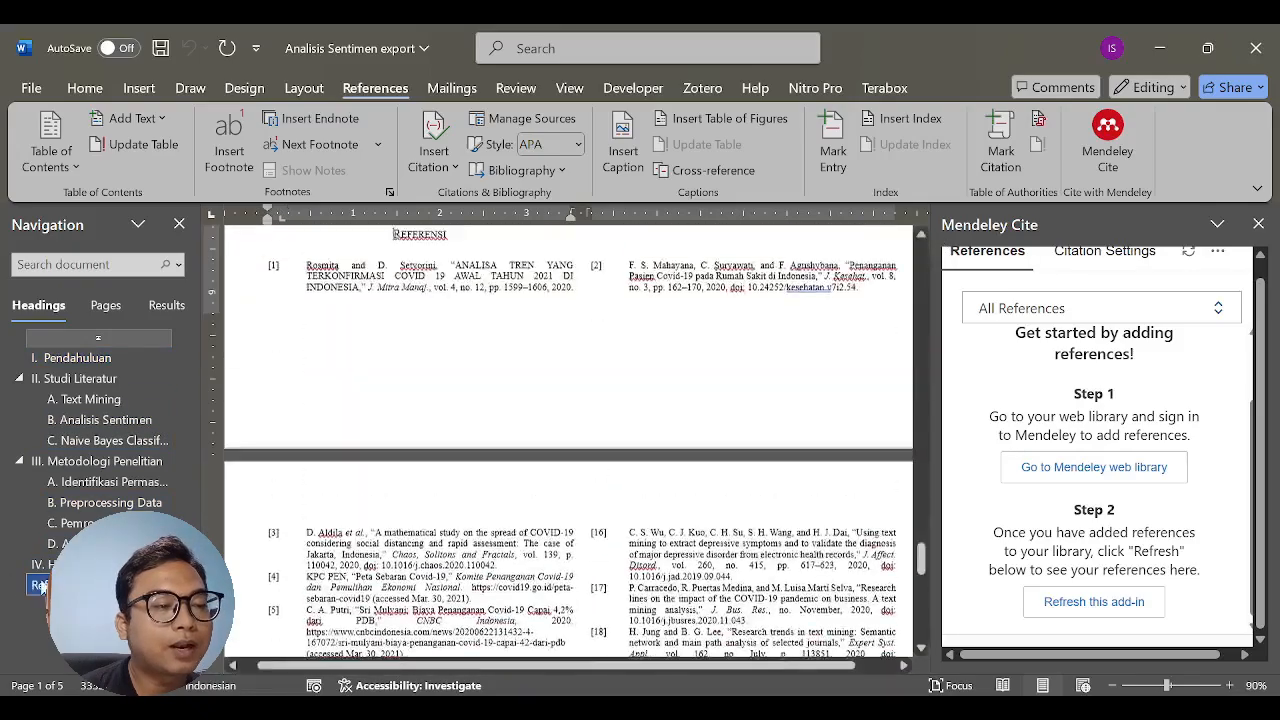
{"action": "left_click", "coordinate": [464, 277]}
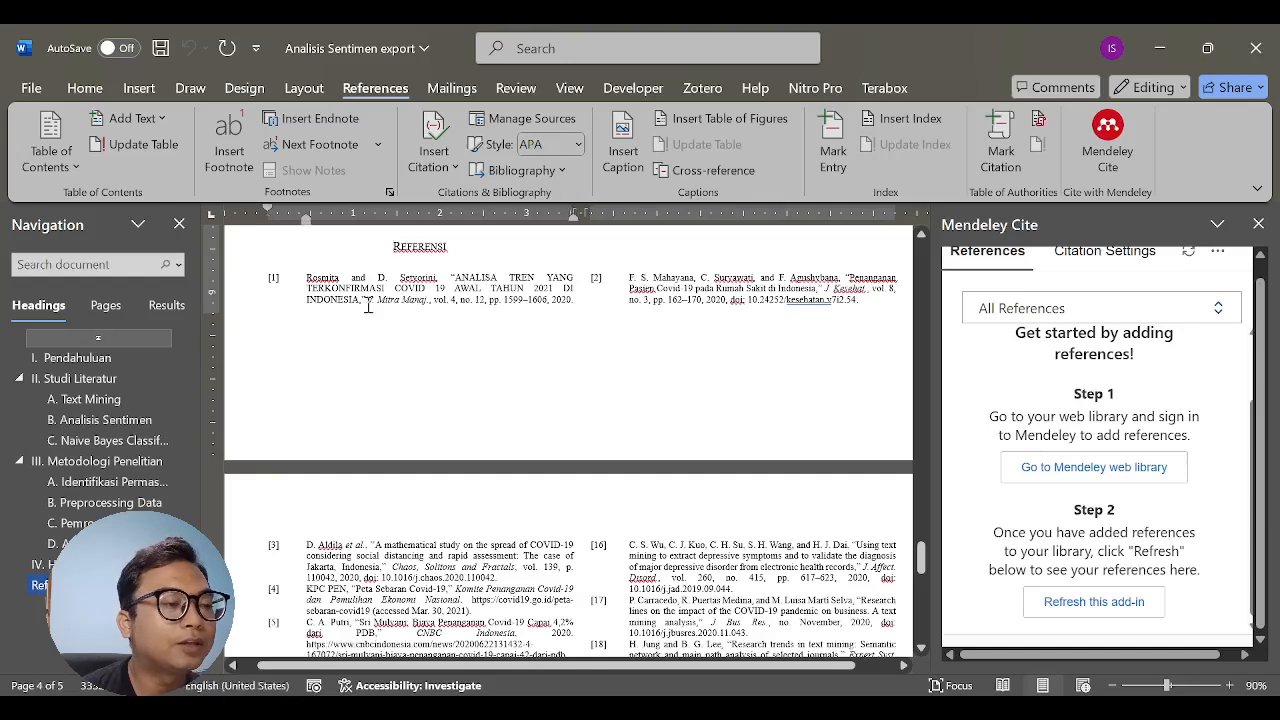
{"action": "left_click_drag", "start_coordinate": [357, 300], "coordinate": [350, 298]}
{"action": "left_click_drag", "start_coordinate": [349, 298], "coordinate": [362, 300]}
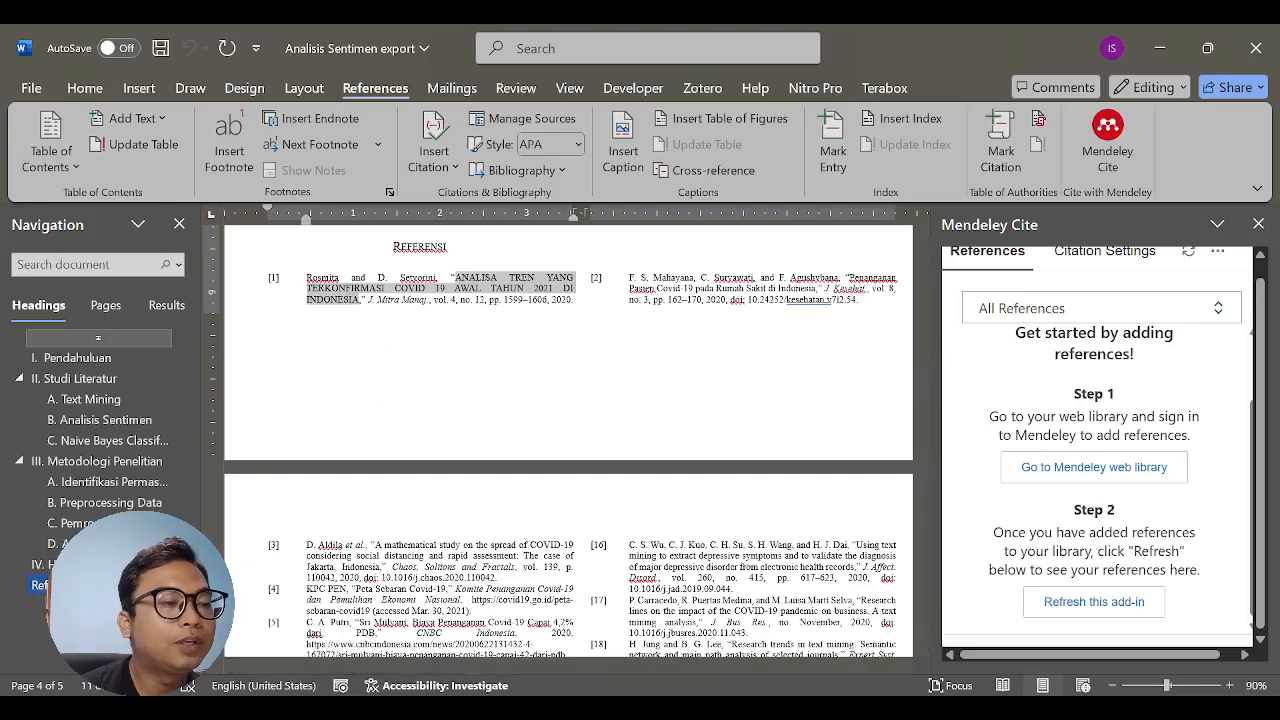
- Switch to the Edge browser and search the web for the copied title of reference [1]
{"action": "key", "text": "alt+Tab"}
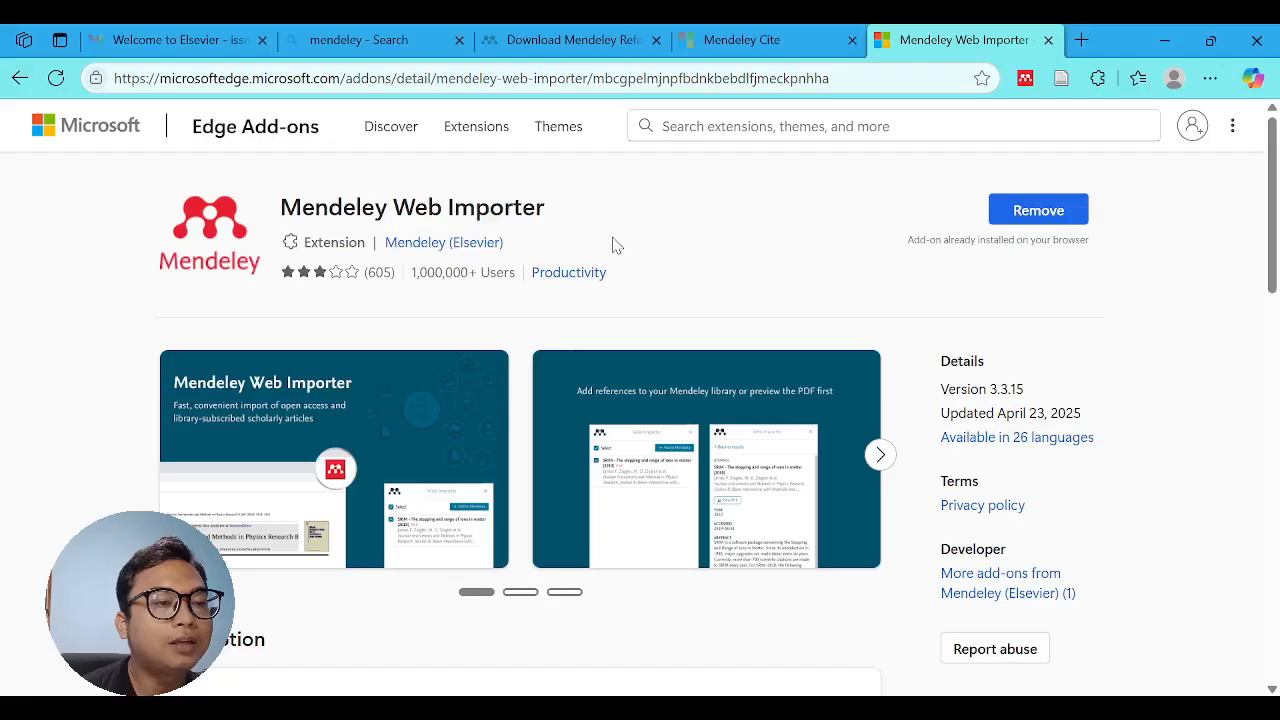
{"action": "left_click", "coordinate": [812, 76]}
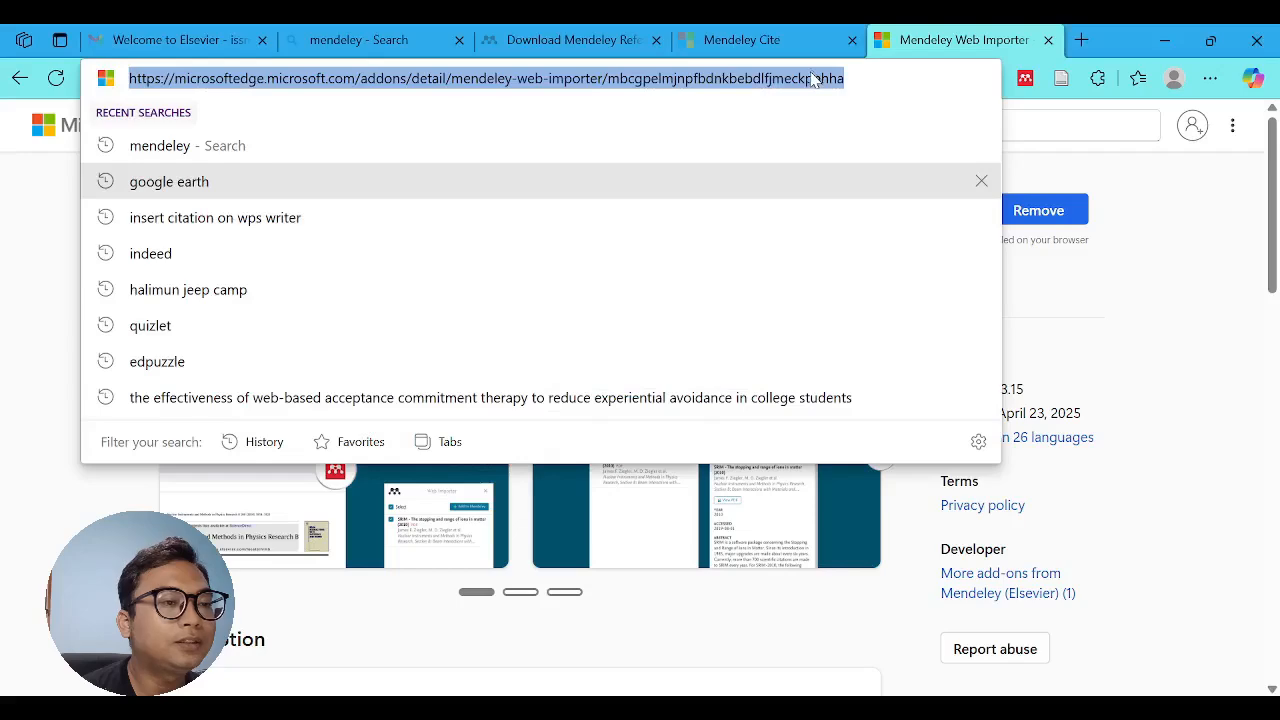
{"action": "type", "text": "ANALISA TREN YANG TERKONFIRMASI COVID 19 AWAL TAHUN 2021 DI INDONESIA"}
{"action": "key", "text": "Return"}
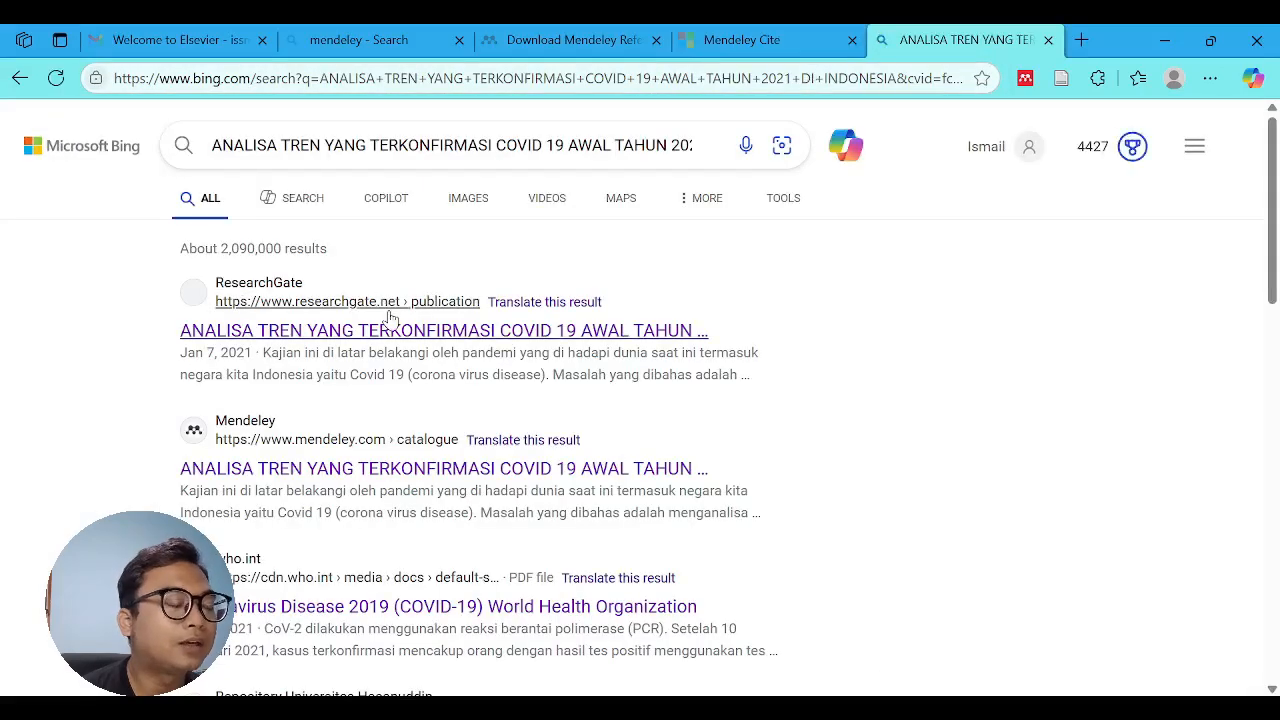
- Open the article's ResearchGate result and follow its DOI link to the Jurnal Mitra Manajemen article page
{"action": "left_click", "coordinate": [392, 329]}
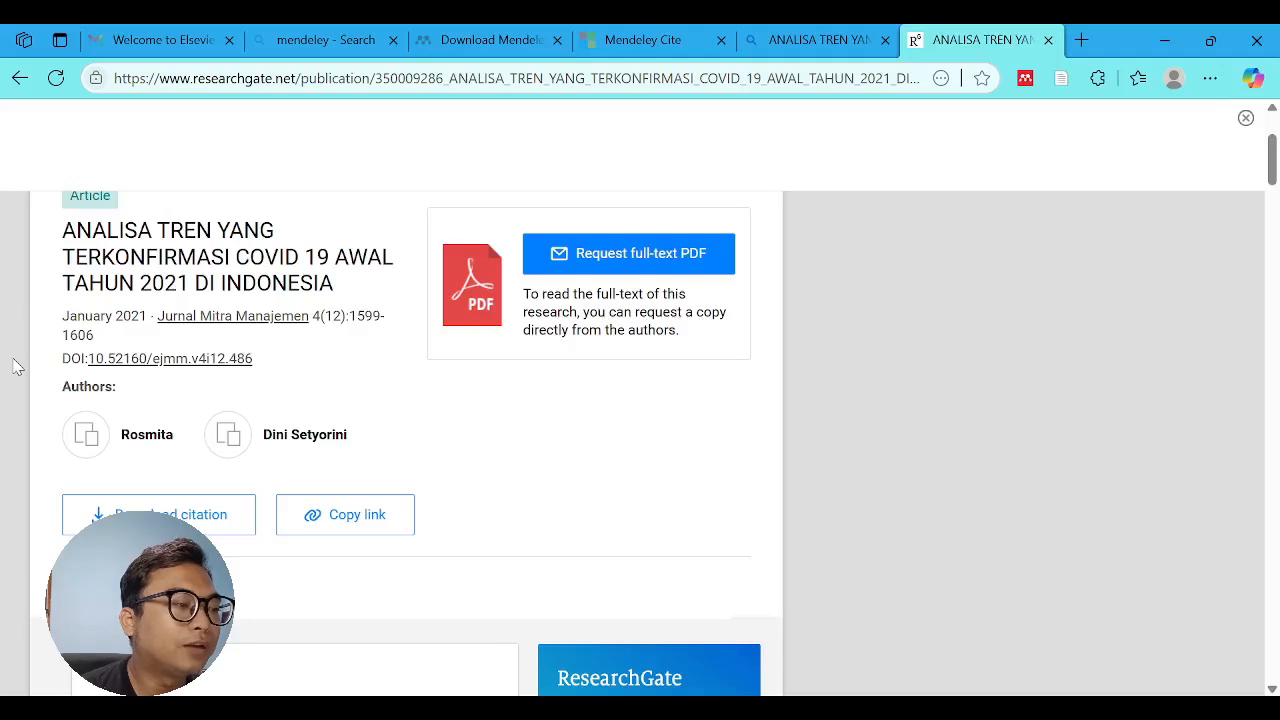
{"action": "left_click", "coordinate": [160, 360]}
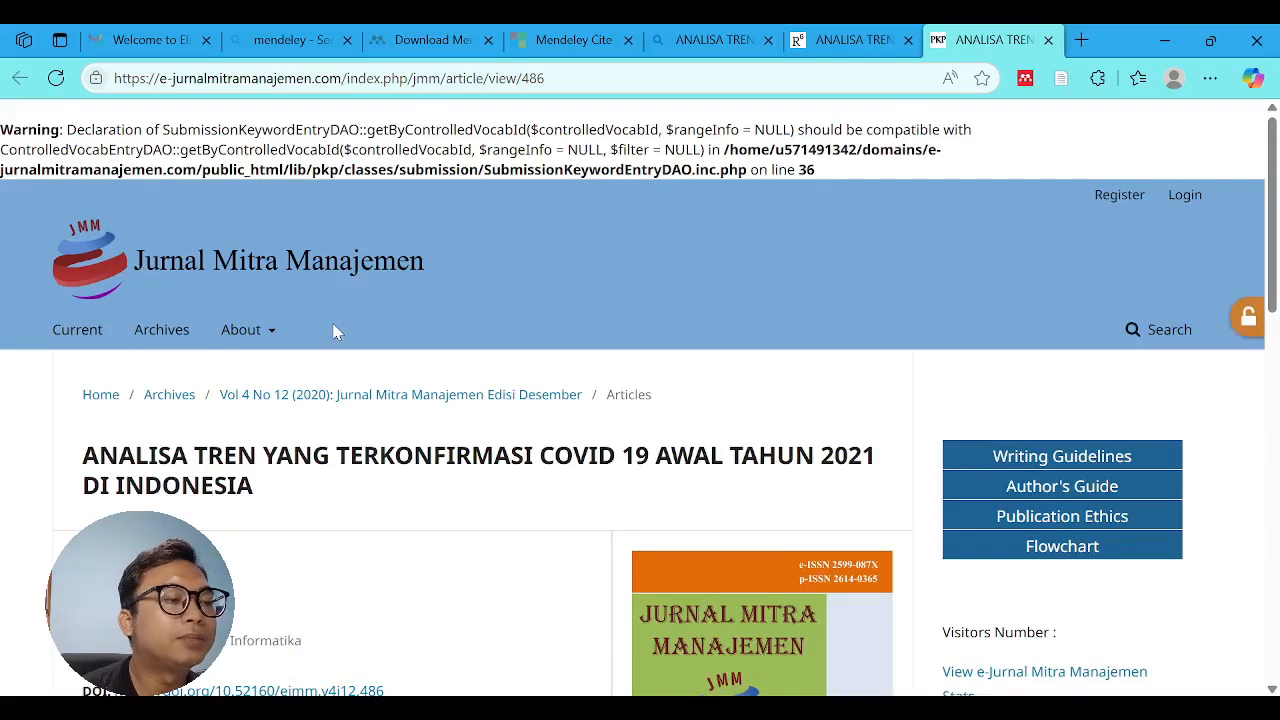
{"action": "scroll", "coordinate": [337, 332], "scroll_direction": "down", "scroll_amount": 2}
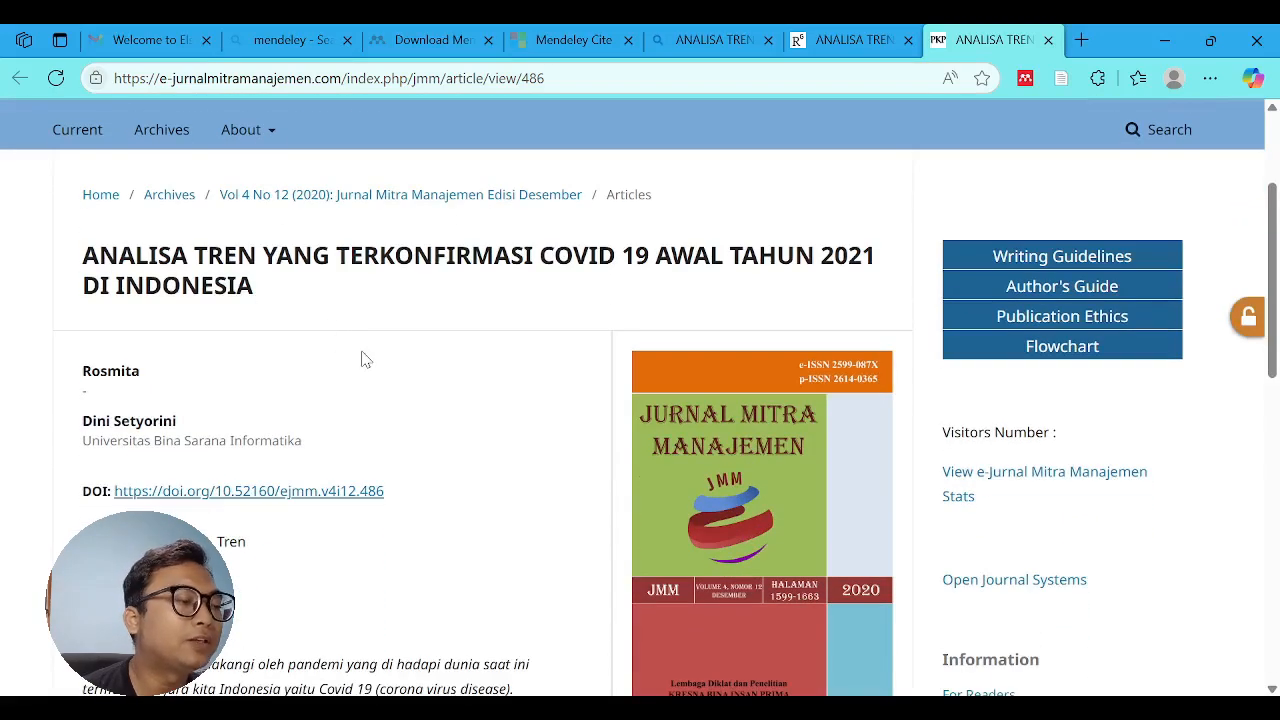
{"action": "scroll", "coordinate": [360, 357], "scroll_direction": "up", "scroll_amount": 1}
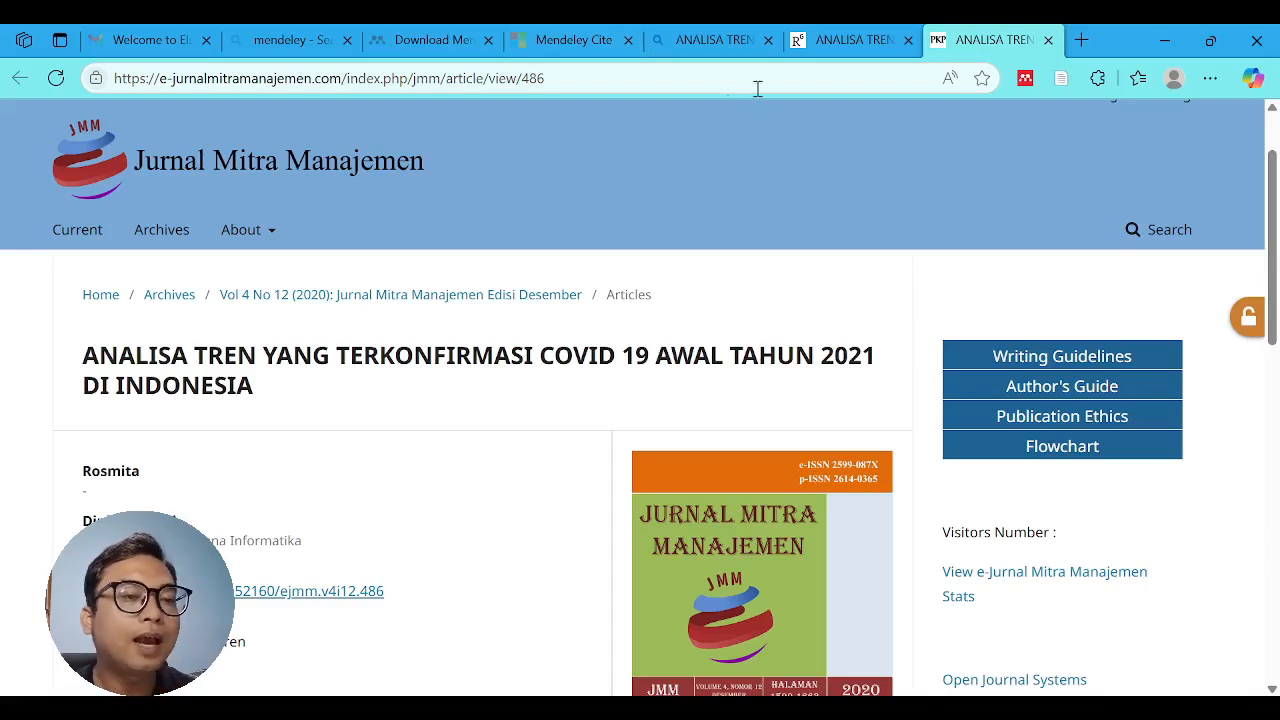
- Sign in to Mendeley Web Importer on the article page and add the journal article to the "Analsis Sentimen" collection
{"action": "left_click", "coordinate": [1024, 80]}
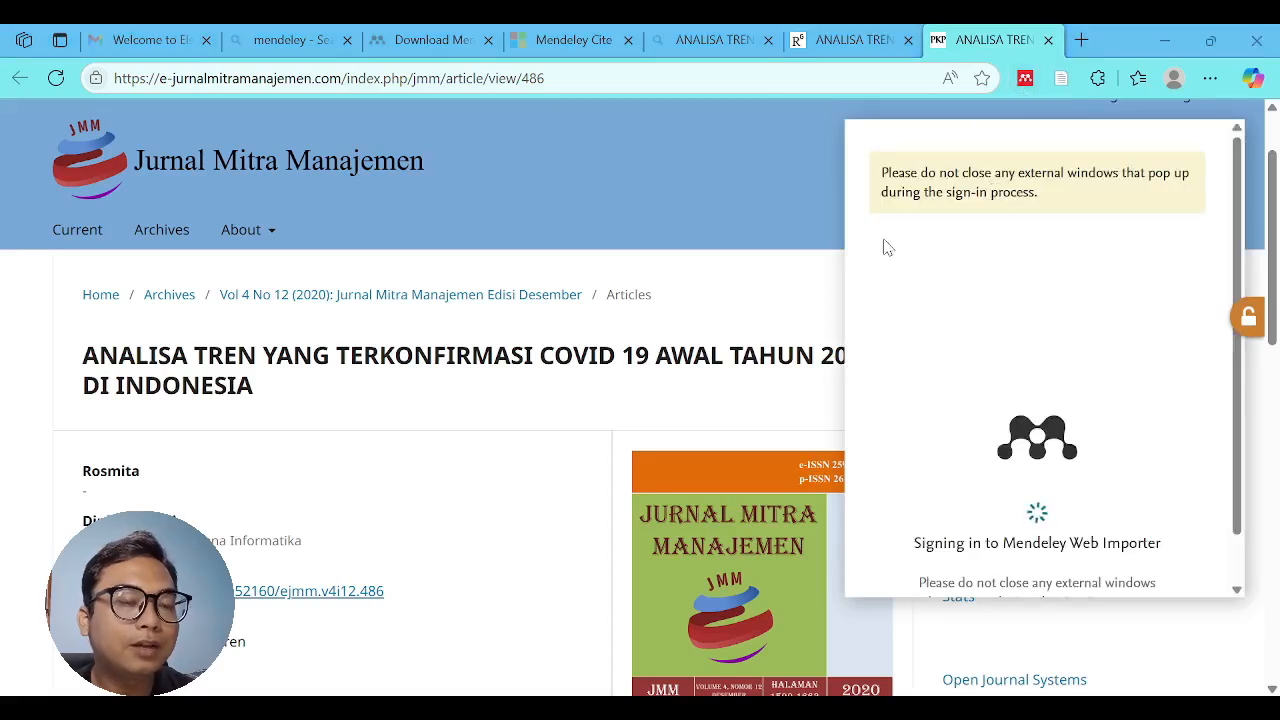
{"action": "left_click", "coordinate": [1029, 363]}
{"action": "scroll", "coordinate": [237, 358], "scroll_direction": "down", "scroll_amount": 1}
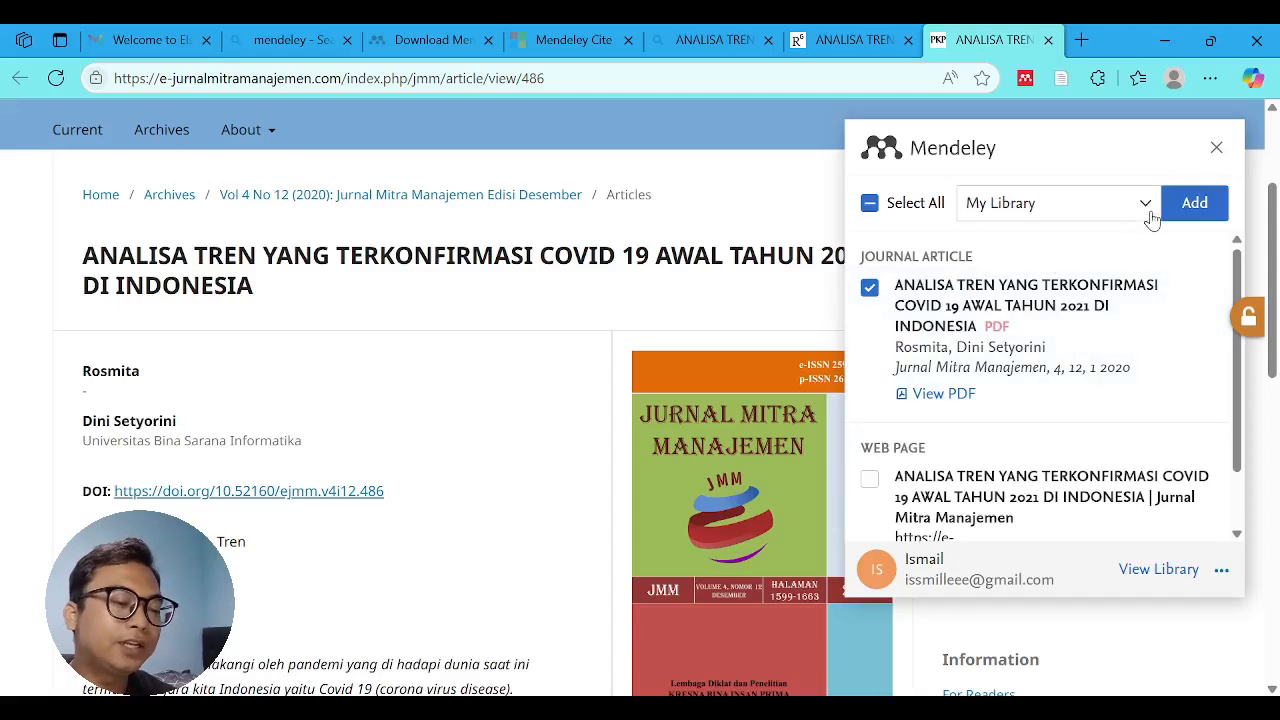
{"action": "left_click", "coordinate": [1147, 207]}
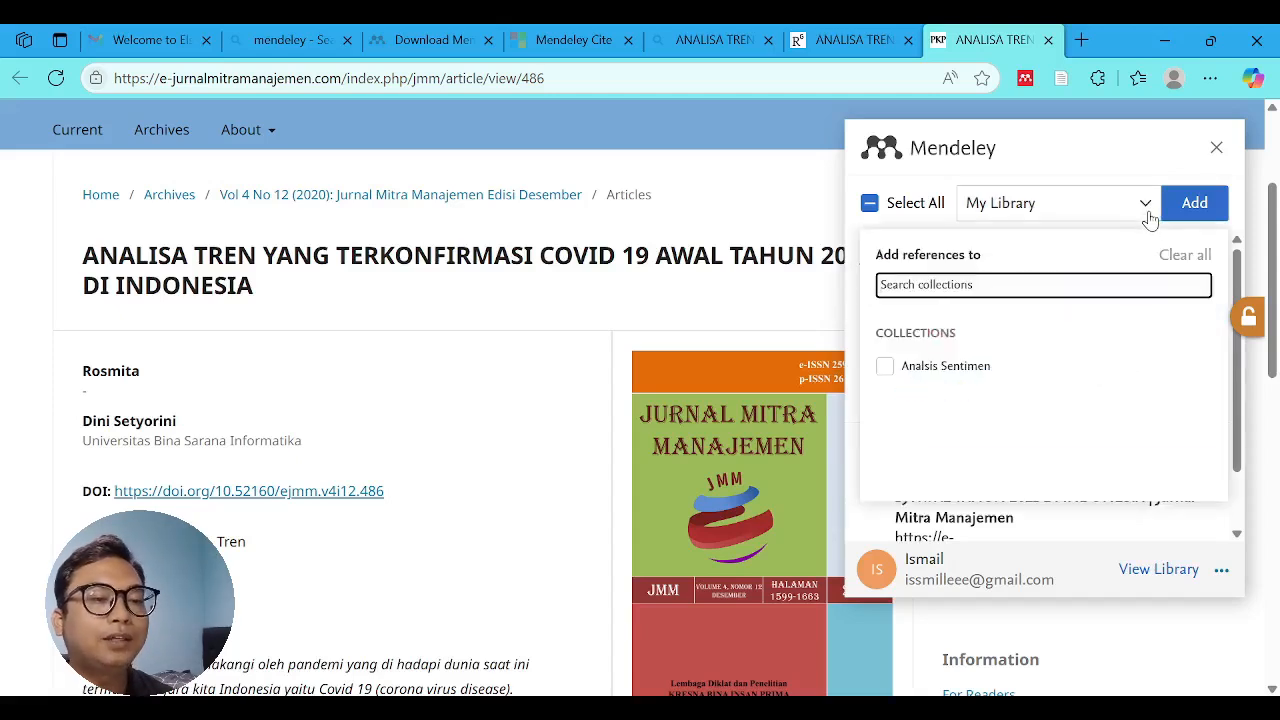
{"action": "left_click", "coordinate": [886, 367]}
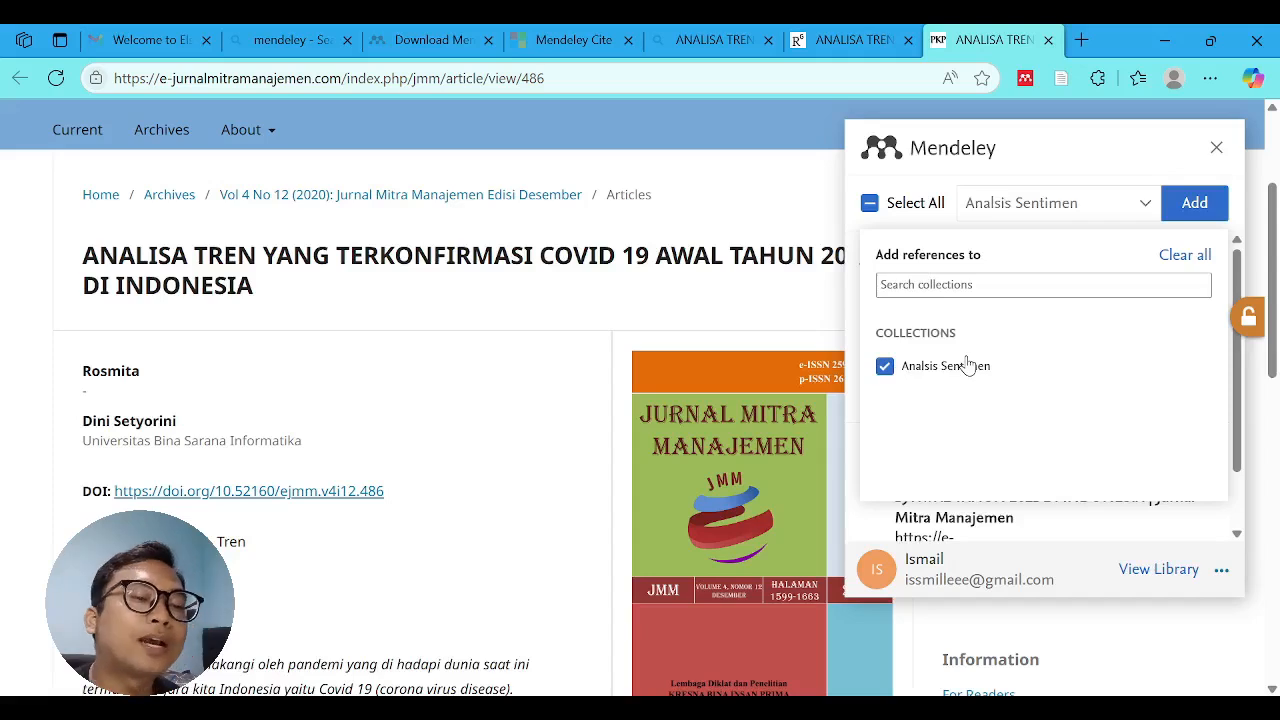
{"action": "left_click", "coordinate": [1195, 212]}
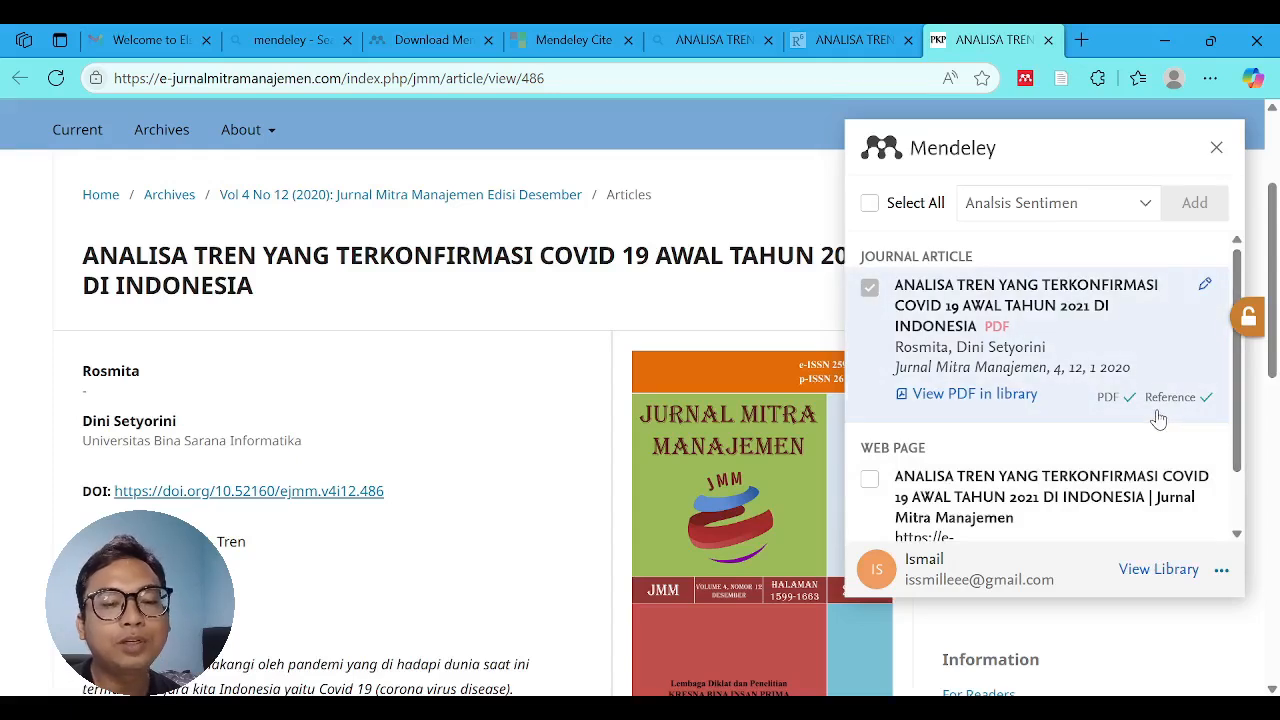
- Switch to Mendeley Reference Manager and examine the imported article's details, including journal, year, pages, volume, issue, attached file, URL and identifiers
{"action": "key", "text": "alt+Tab"}
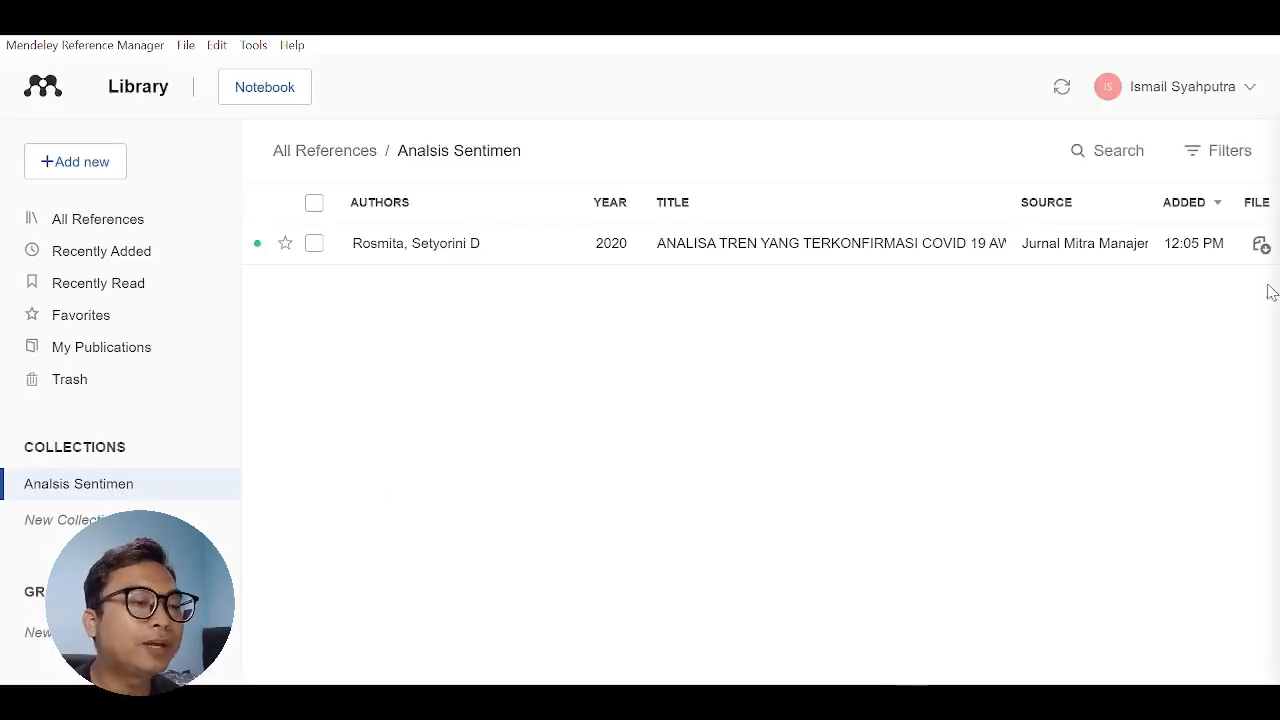
{"action": "left_click", "coordinate": [786, 253]}
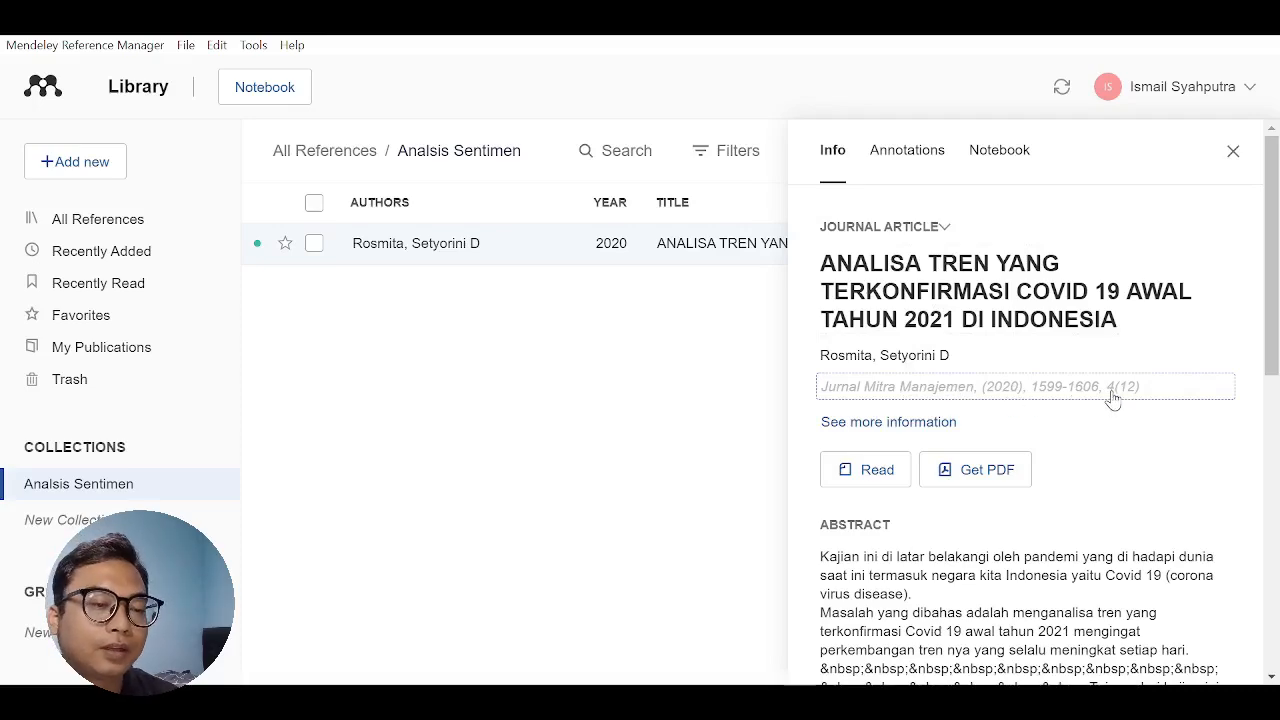
{"action": "left_click", "coordinate": [890, 422]}
{"action": "scroll", "coordinate": [927, 372], "scroll_direction": "down", "scroll_amount": 3}
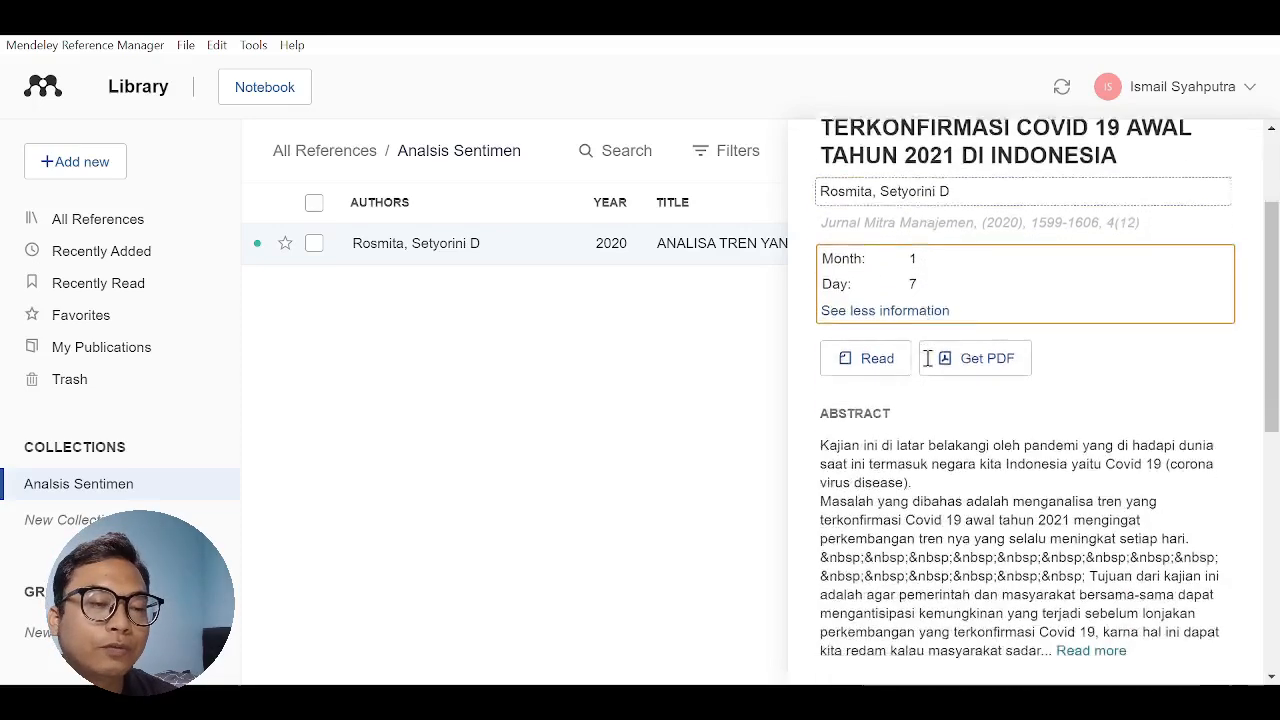
{"action": "scroll", "coordinate": [923, 360], "scroll_direction": "up", "scroll_amount": 1}
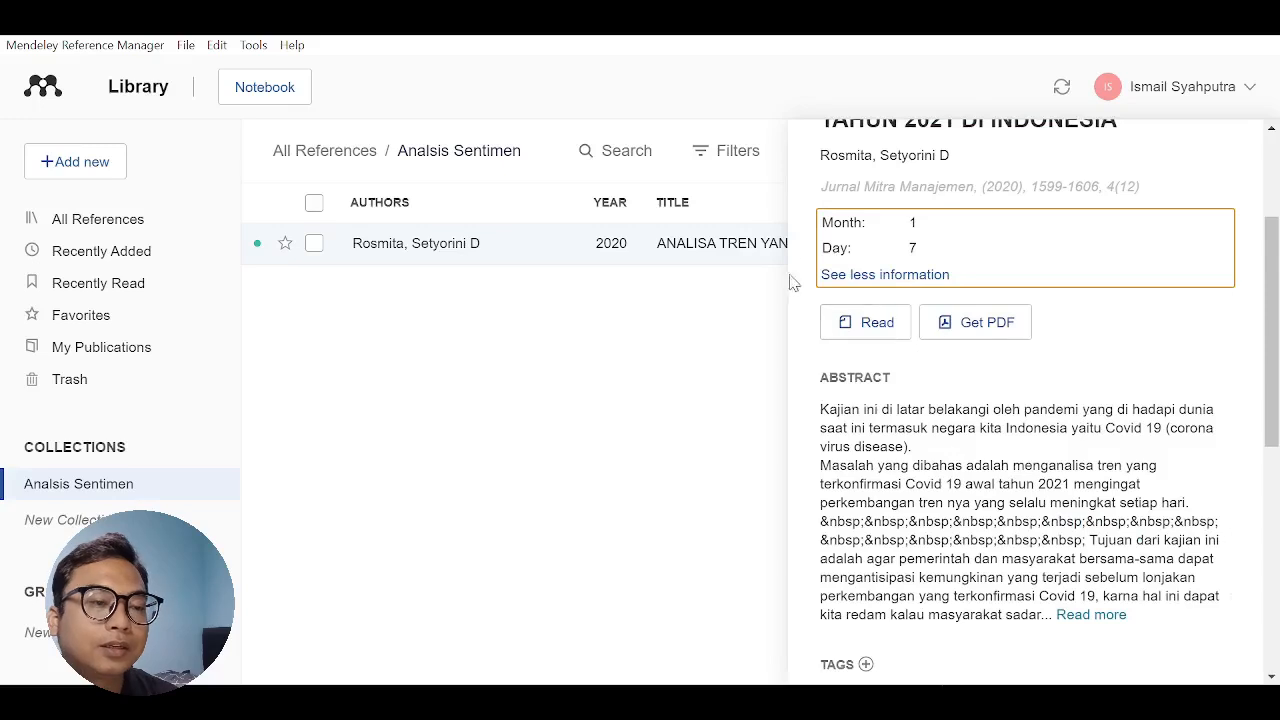
{"action": "left_click", "coordinate": [914, 188]}
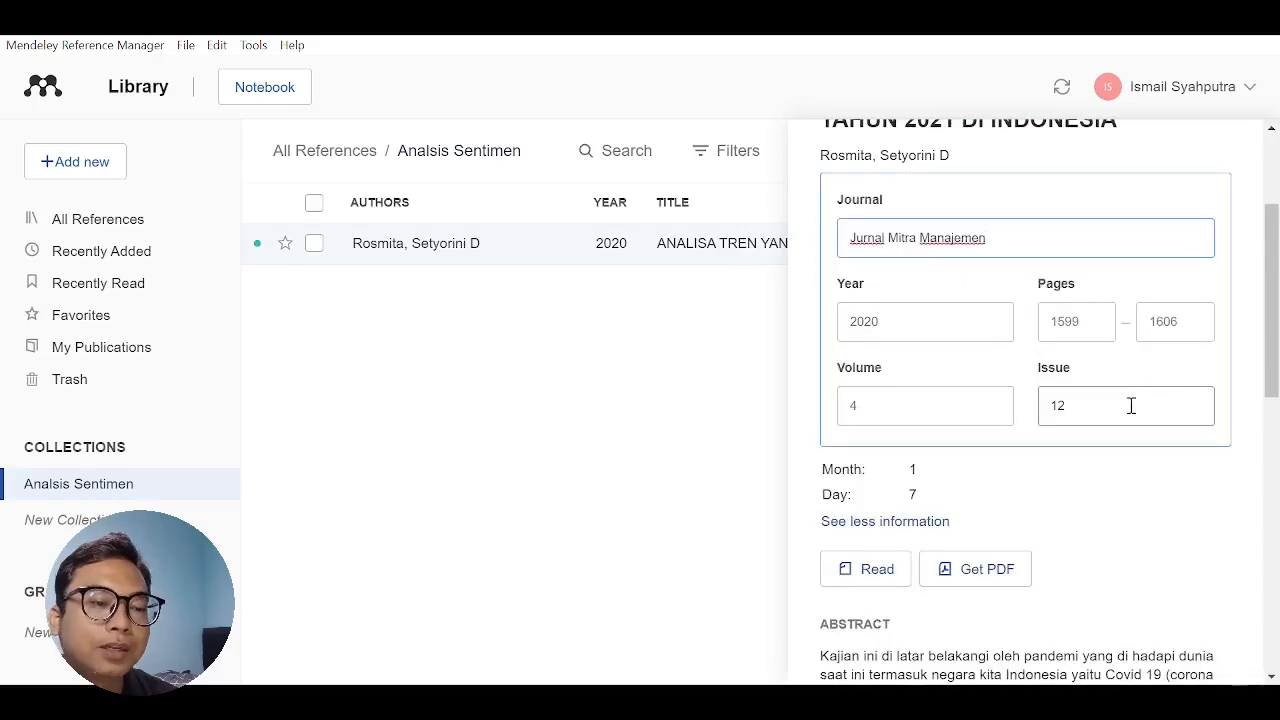
{"action": "scroll", "coordinate": [1063, 466], "scroll_direction": "down", "scroll_amount": 2}
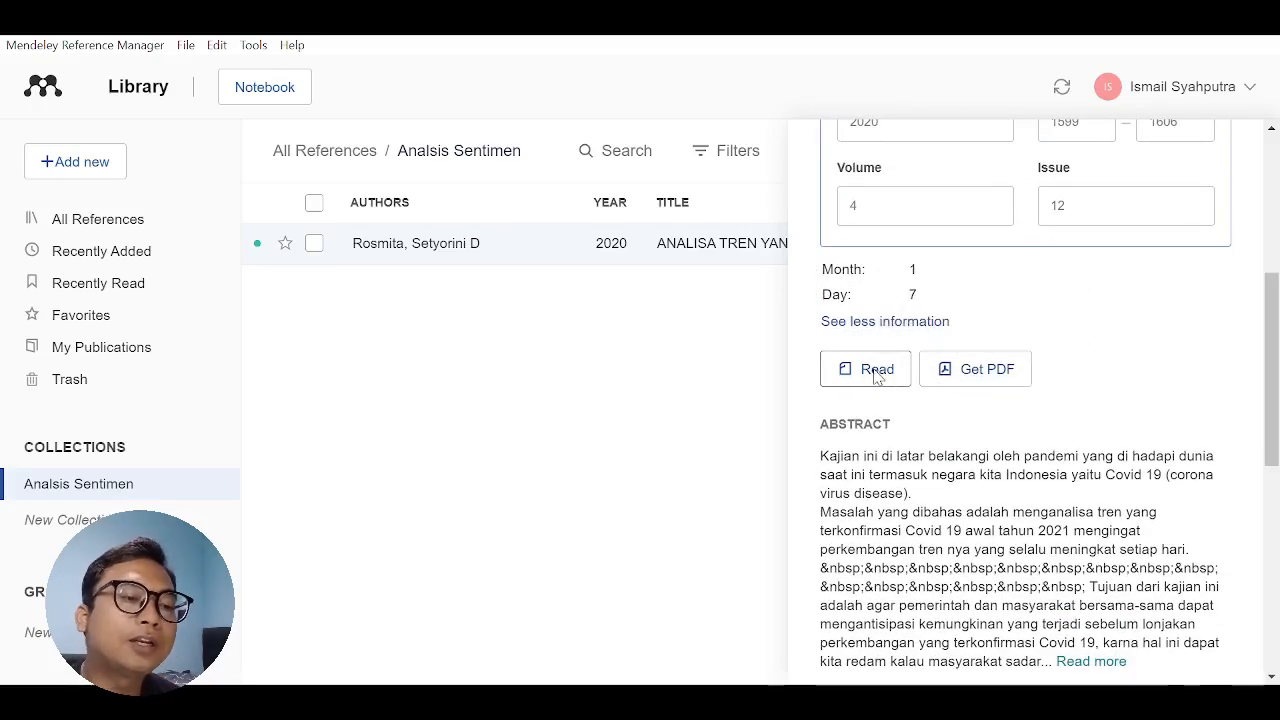
{"action": "scroll", "coordinate": [873, 378], "scroll_direction": "down", "scroll_amount": 3}
{"action": "scroll", "coordinate": [871, 360], "scroll_direction": "down", "scroll_amount": 1}
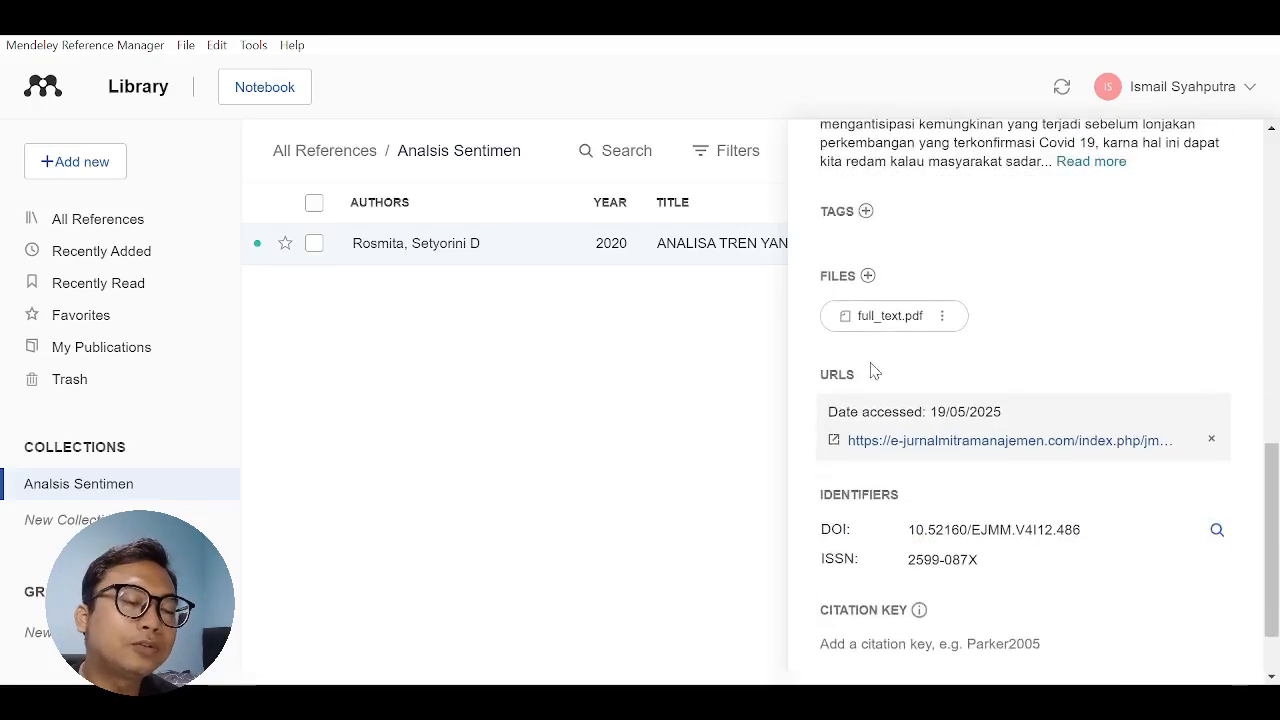
{"action": "scroll", "coordinate": [871, 371], "scroll_direction": "up", "scroll_amount": 7}
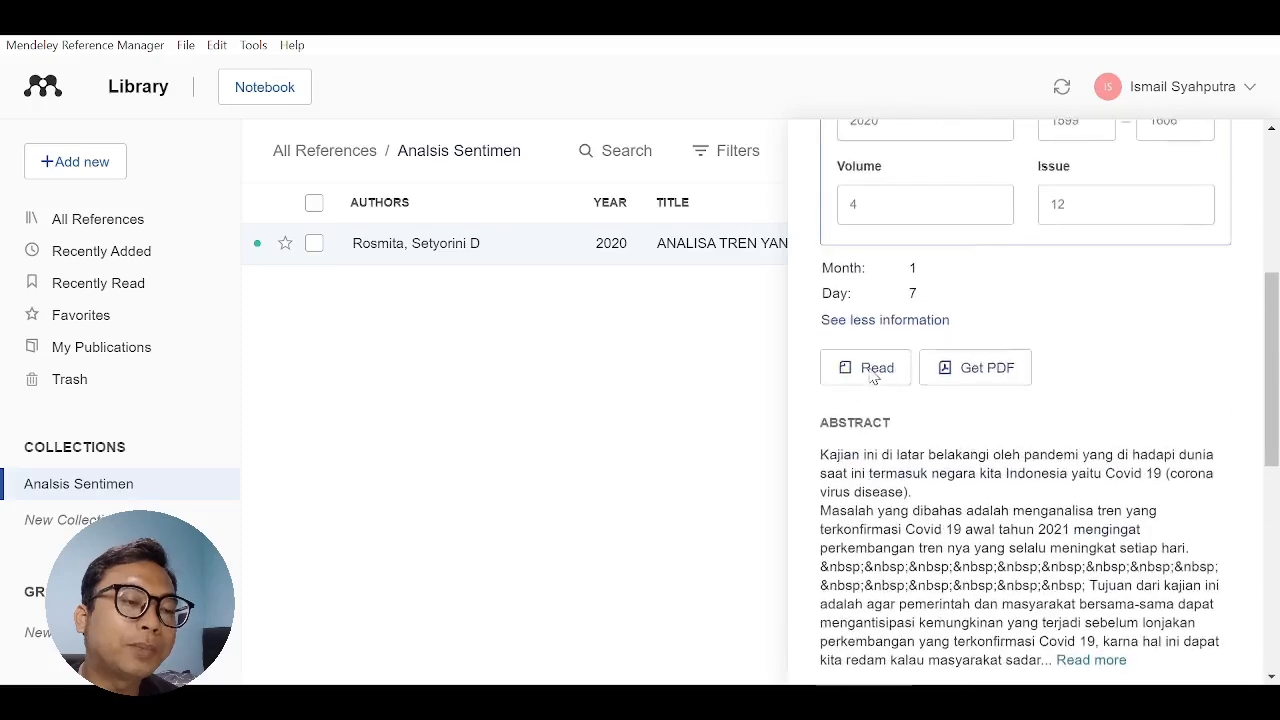
{"action": "left_click", "coordinate": [372, 376]}
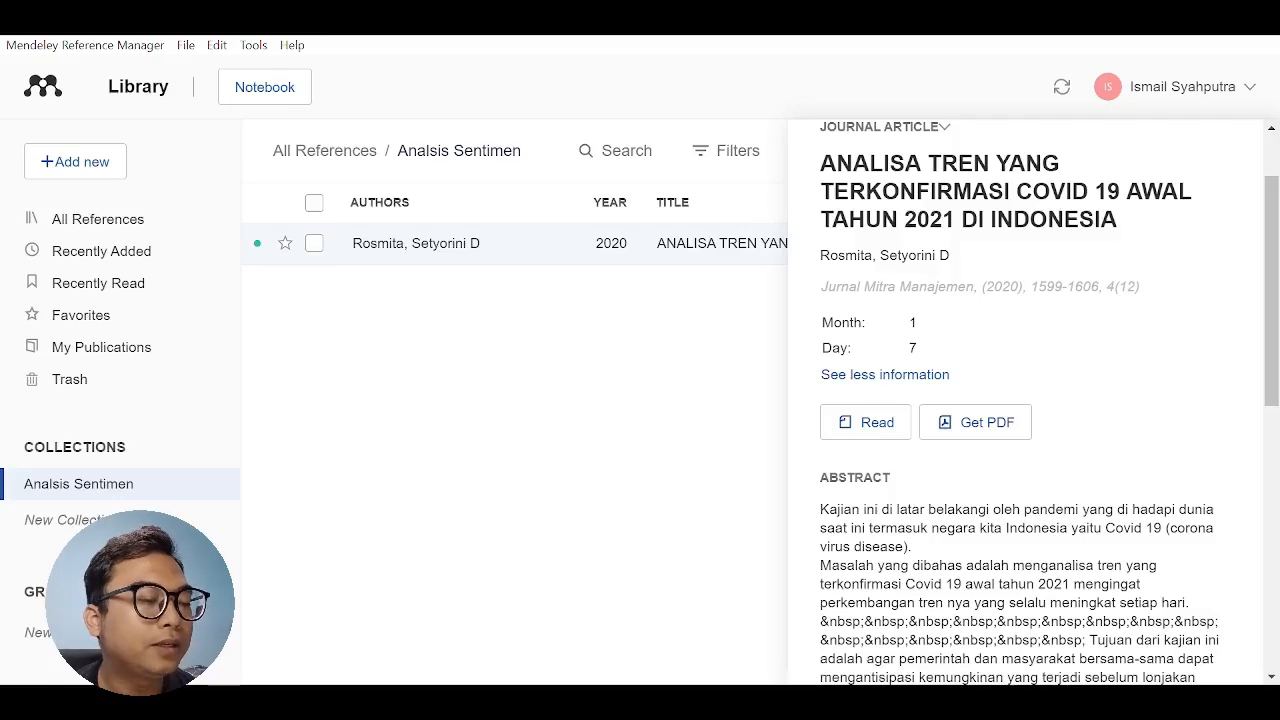
- Switch to the Word paper and copy the title of reference [2], "Penanganan Pasien Covid-19 pada Rumah Sakit di Indonesia", for a web search
{"action": "key", "text": "alt+Tab"}
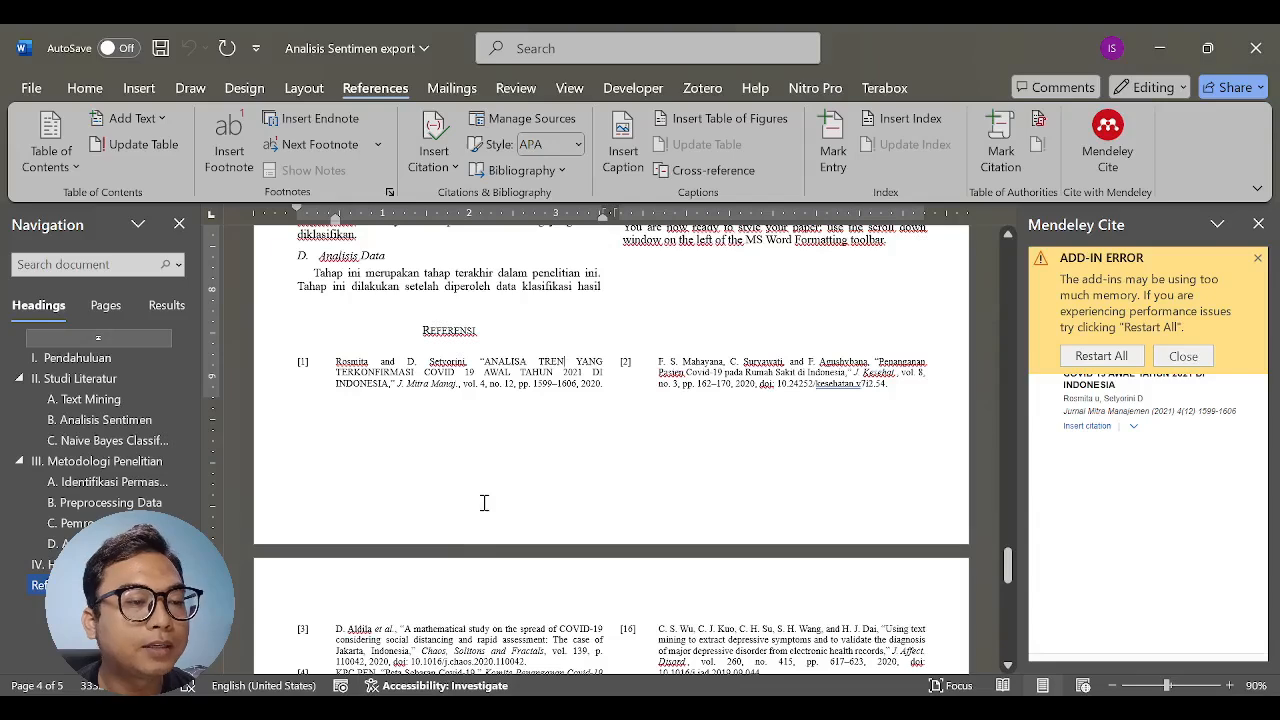
{"action": "scroll", "coordinate": [484, 502], "scroll_direction": "down", "scroll_amount": 3}
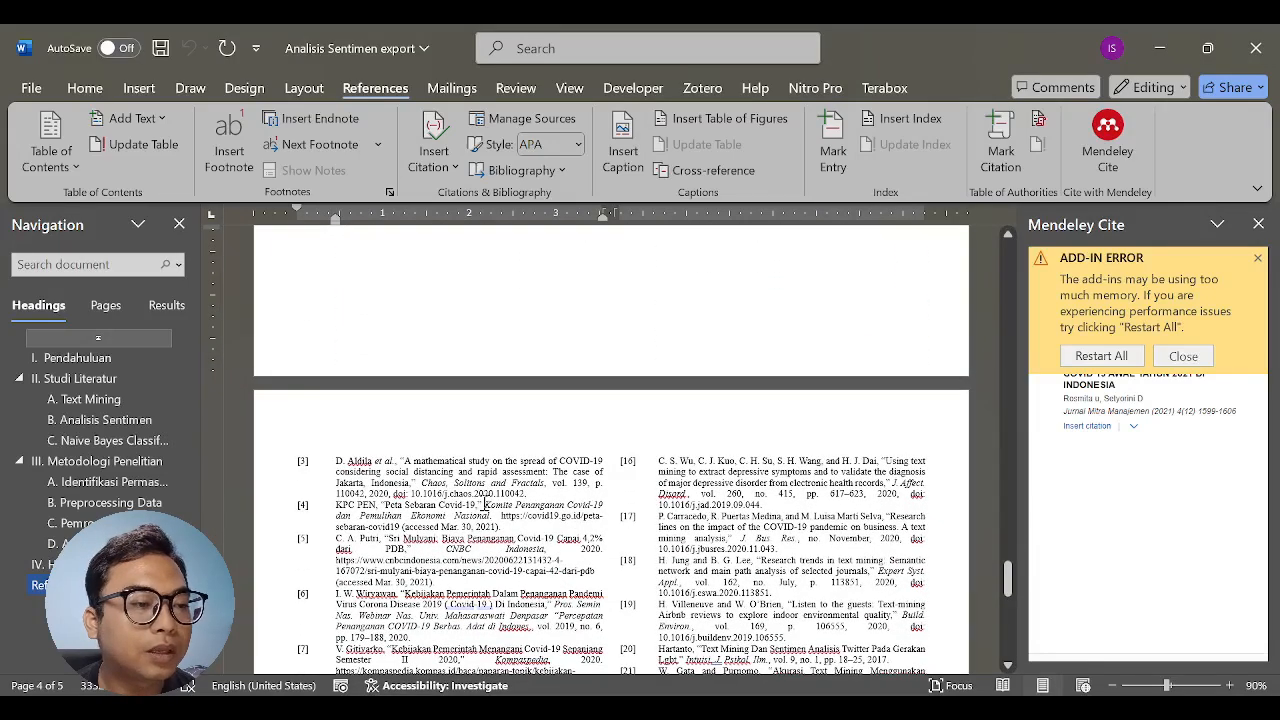
{"action": "scroll", "coordinate": [485, 505], "scroll_direction": "up", "scroll_amount": 3}
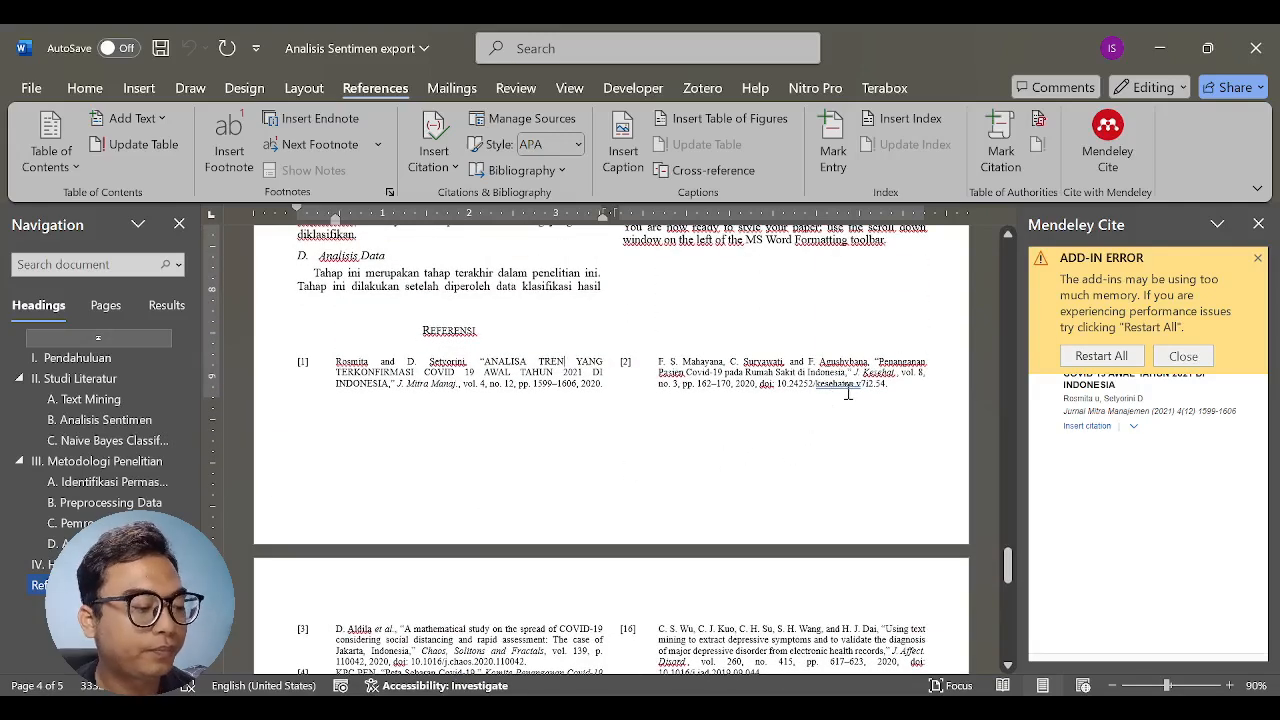
{"action": "scroll", "coordinate": [849, 391], "scroll_direction": "up", "scroll_amount": 3, "text": "ctrl"}
{"action": "scroll", "coordinate": [744, 446], "scroll_direction": "down", "scroll_amount": 5}
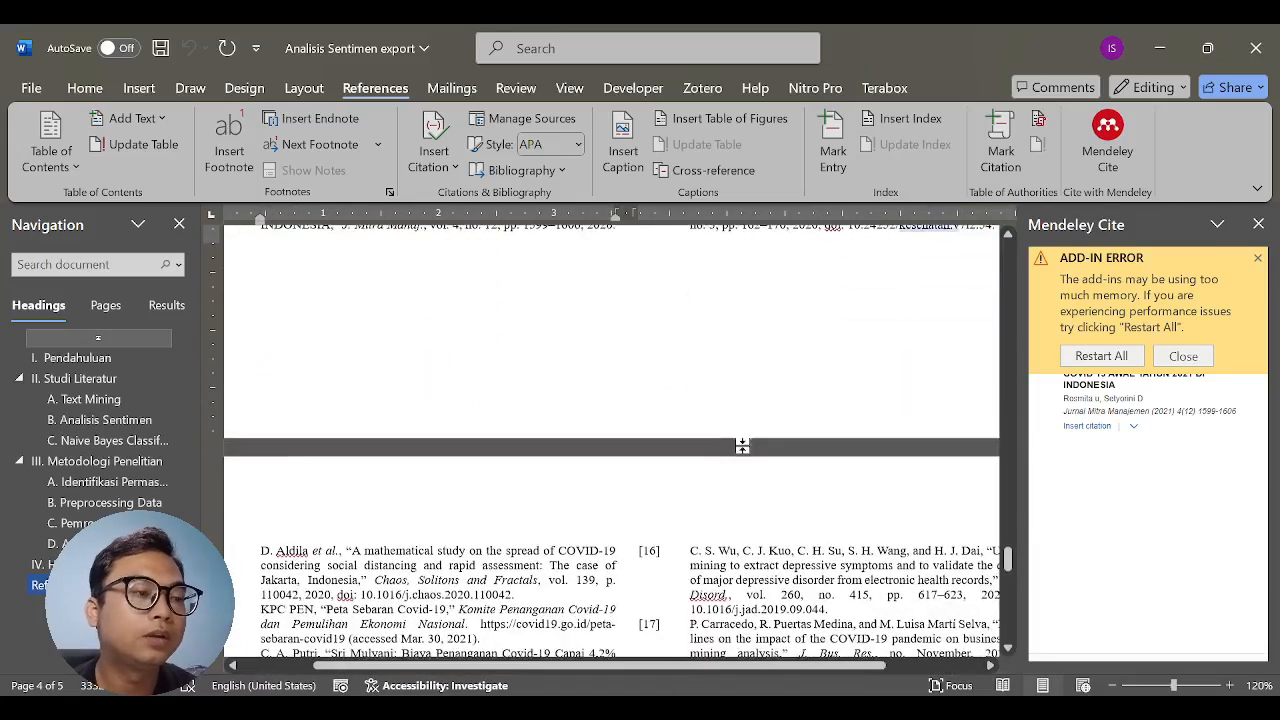
{"action": "scroll", "coordinate": [603, 608], "scroll_direction": "up", "scroll_amount": 4}
{"action": "left_click_drag", "start_coordinate": [600, 666], "coordinate": [694, 664]}
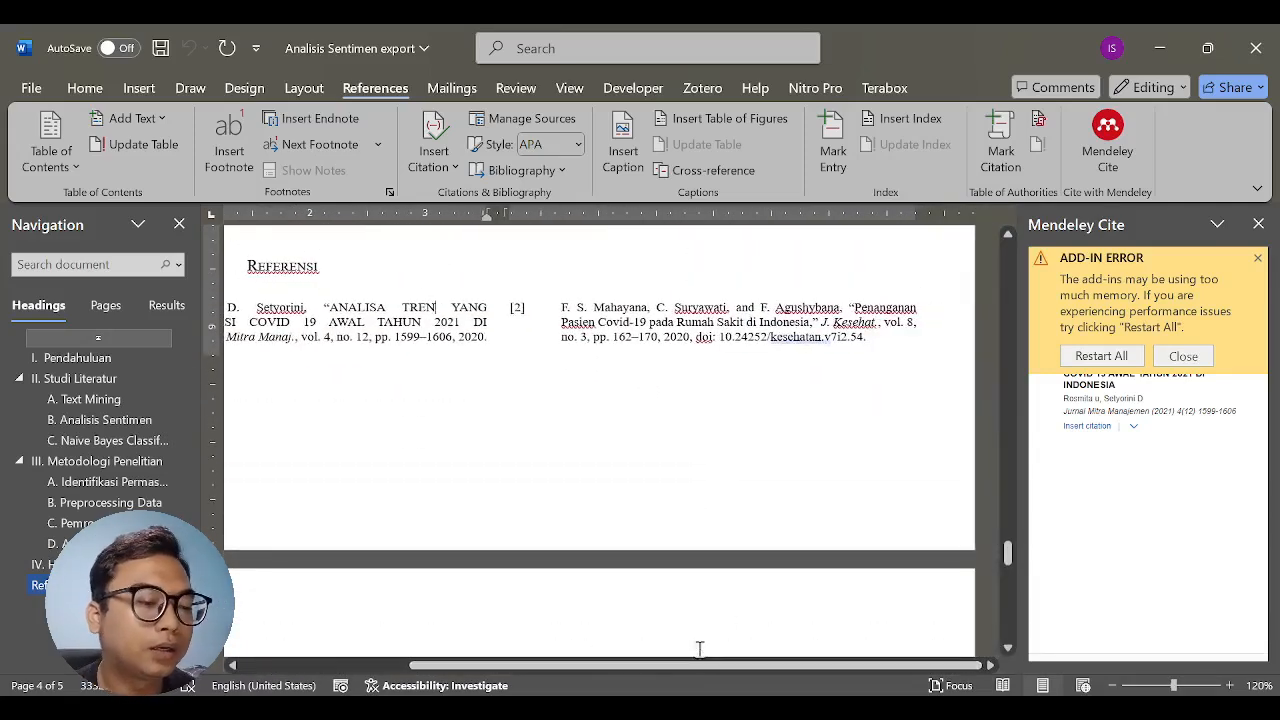
{"action": "left_click", "coordinate": [857, 310]}
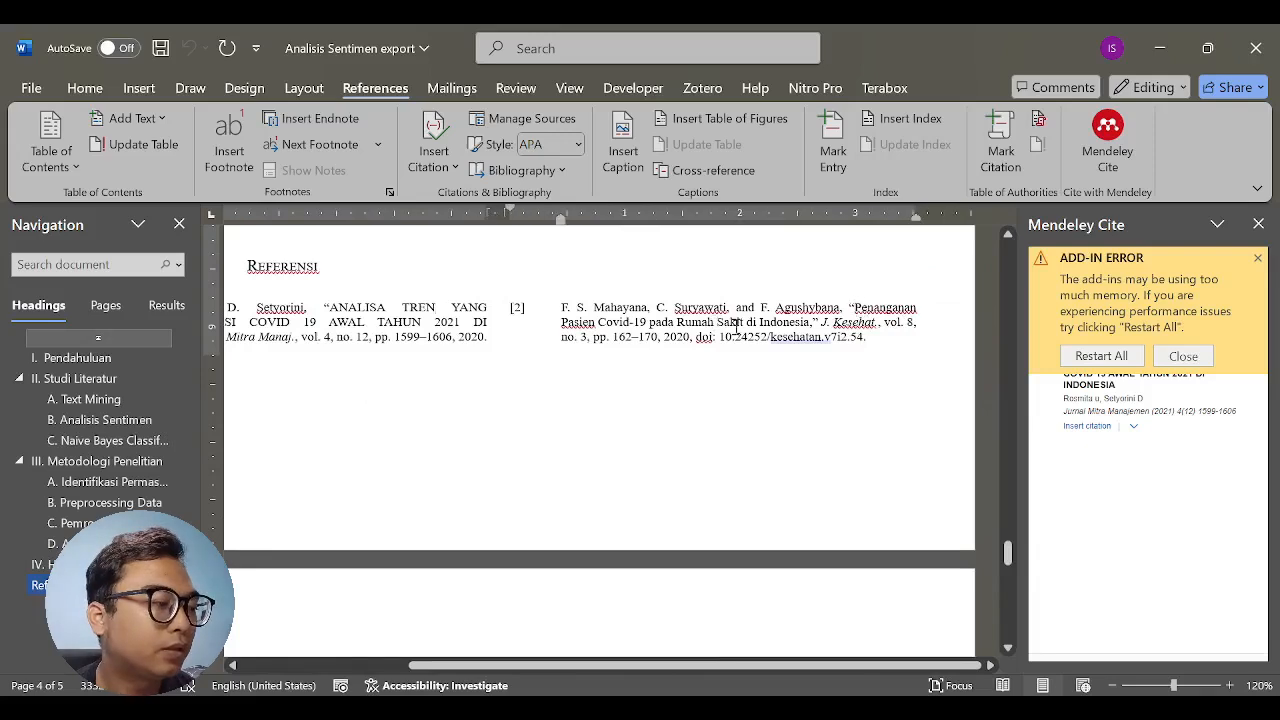
{"action": "left_click", "coordinate": [810, 323], "text": "shift"}
{"action": "key", "text": "ctrl+c"}
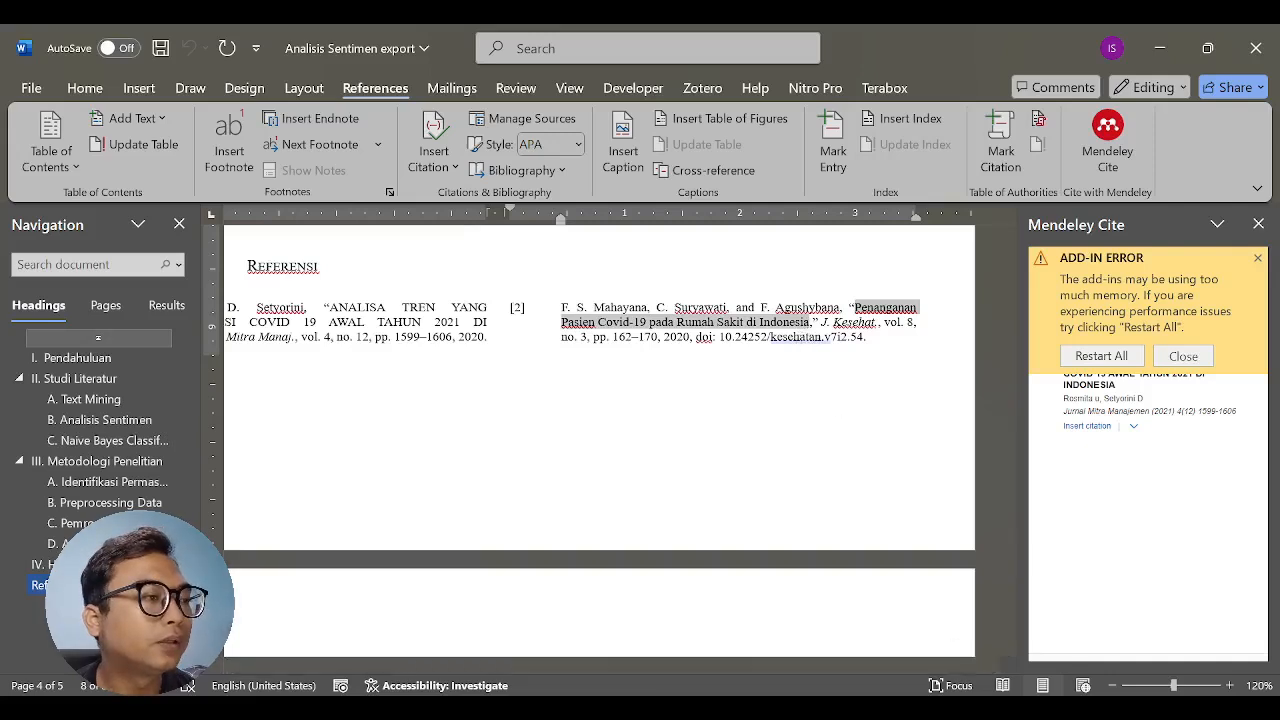
{"action": "key", "text": "alt+Tab"}
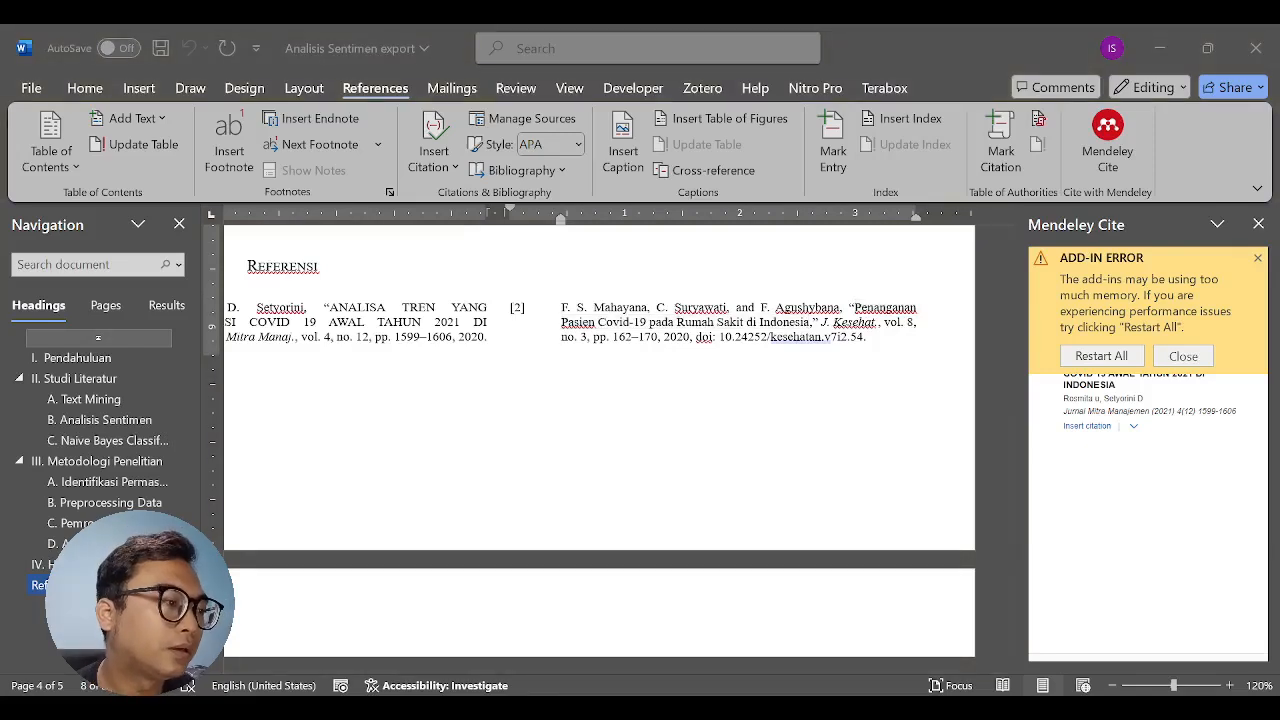
- Switch to the browser, search the web for "Penanganan Pasien Covid-19 pada Rumah Sakit di Indonesia" and open the polije.ac.id PDF result
{"action": "key", "text": "alt+Tab"}
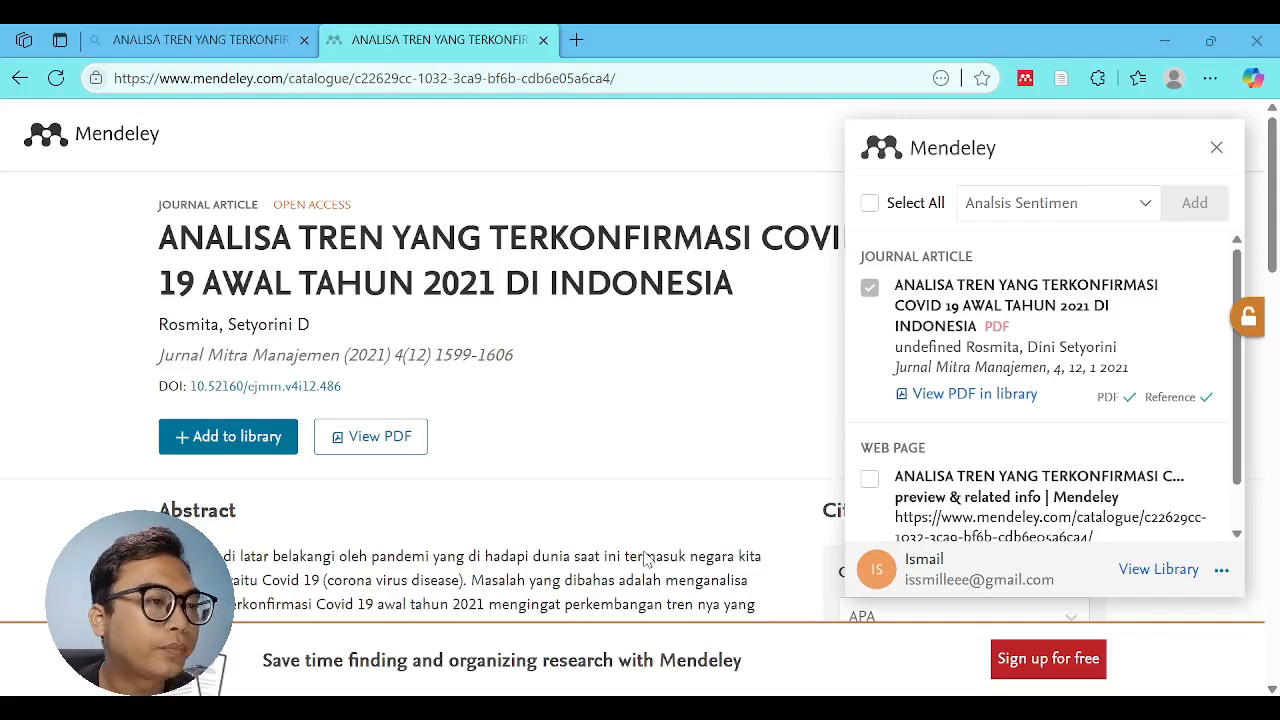
{"action": "left_click", "coordinate": [355, 78]}
{"action": "key", "text": "ctrl+v"}
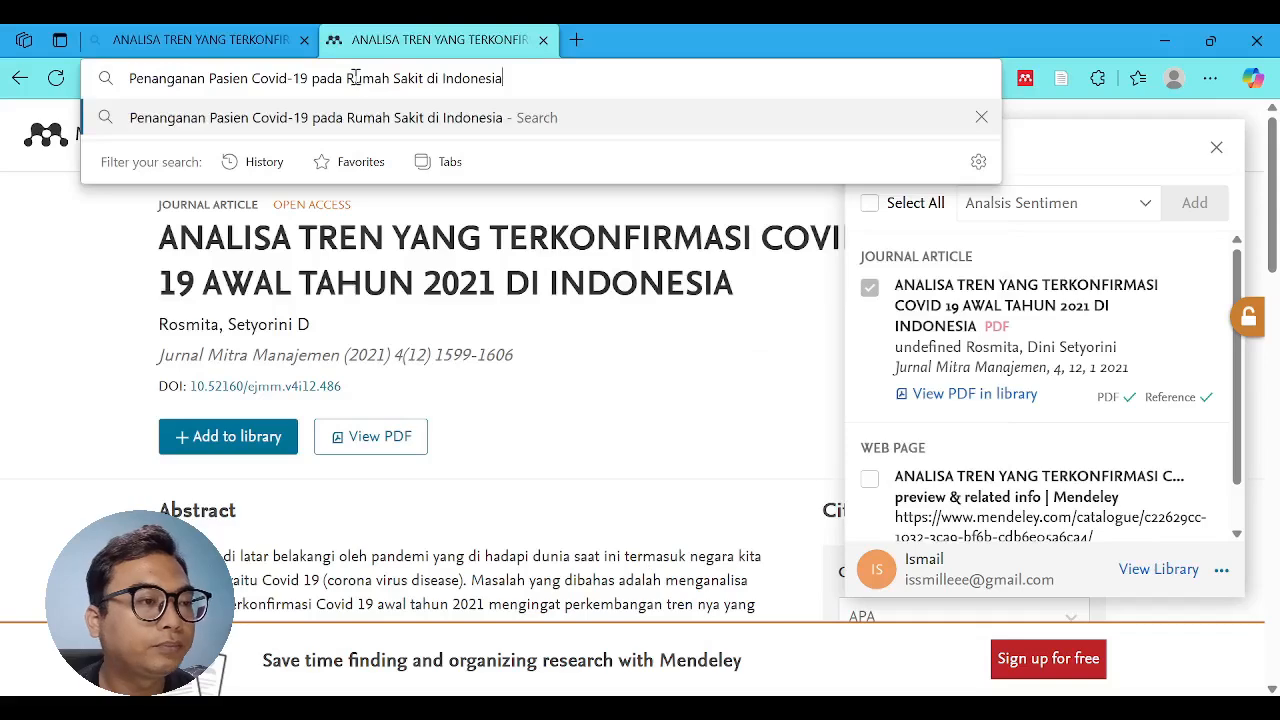
{"action": "key", "text": "Return"}
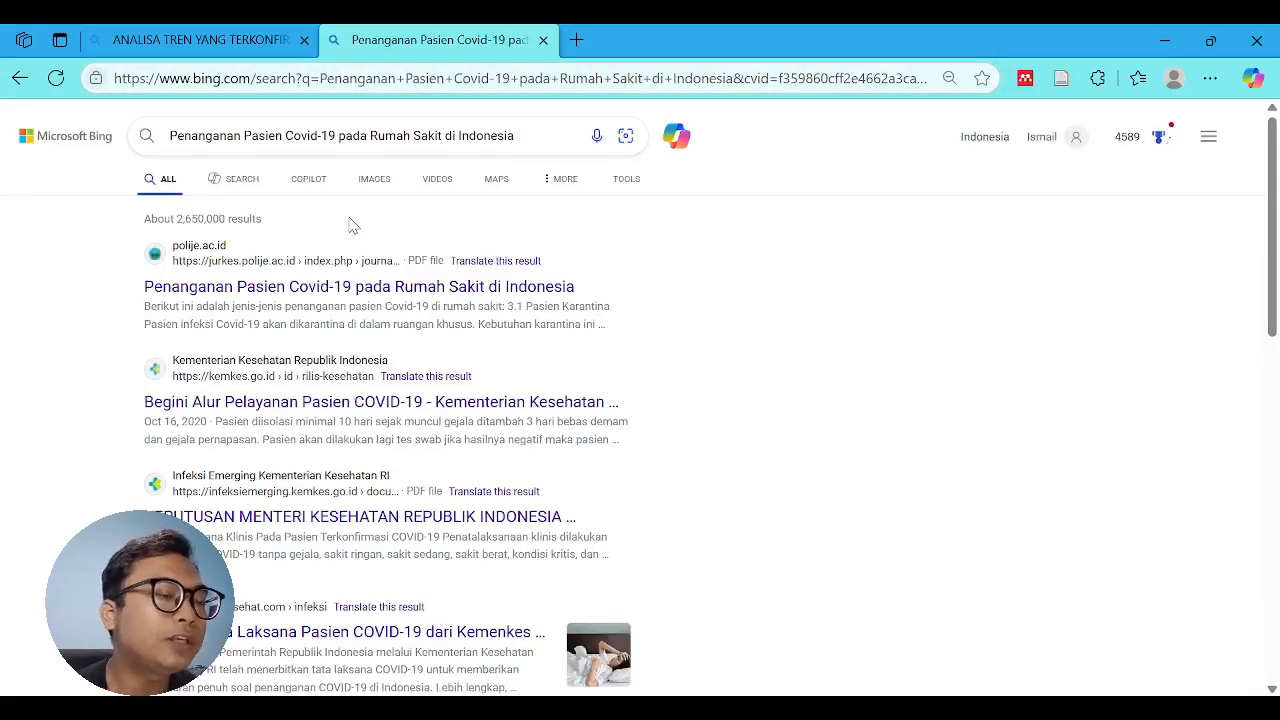
{"action": "left_click", "coordinate": [338, 289]}
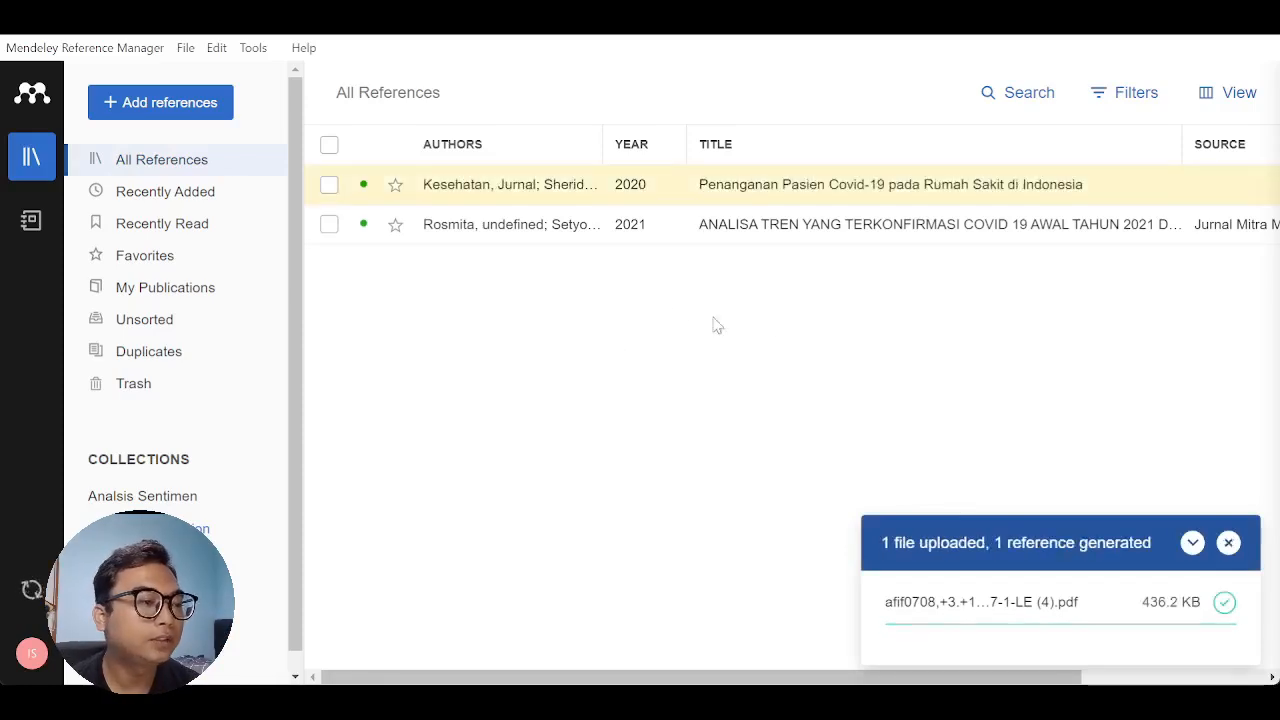
- Dismiss the upload notice and compare the details of the two references in the Mendeley library
{"action": "left_click", "coordinate": [1229, 544]}
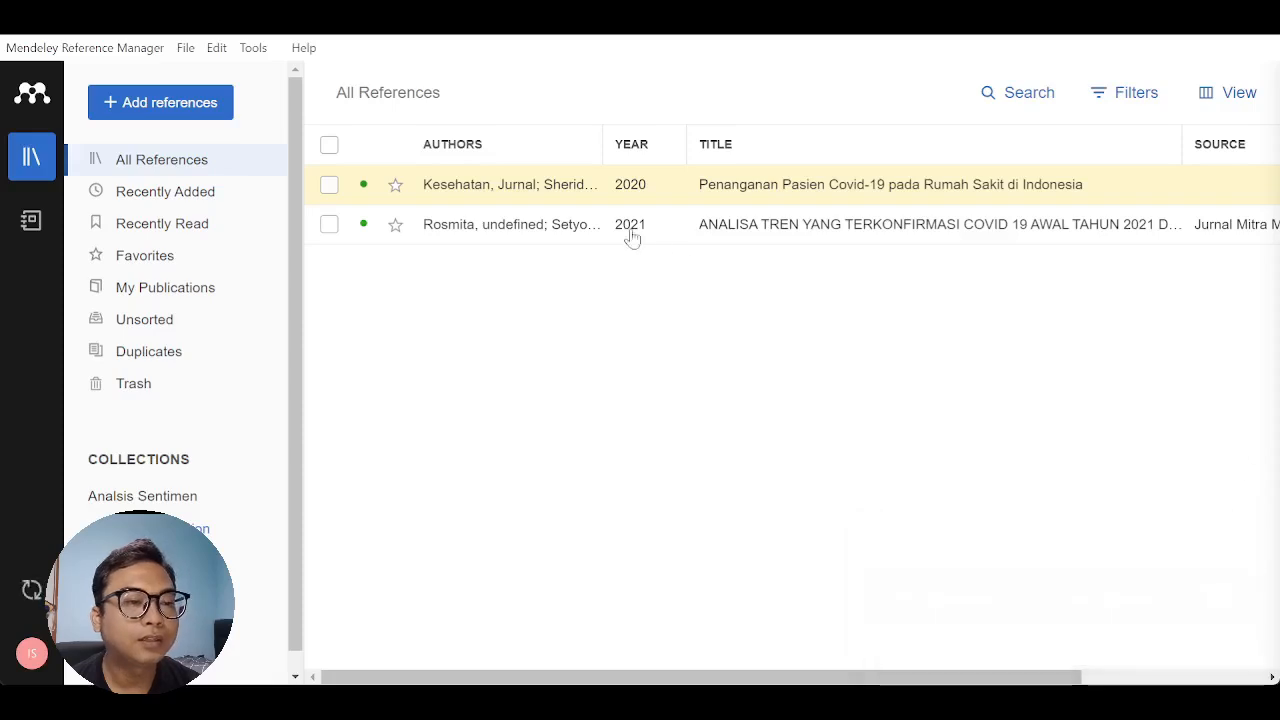
{"action": "left_click", "coordinate": [534, 227]}
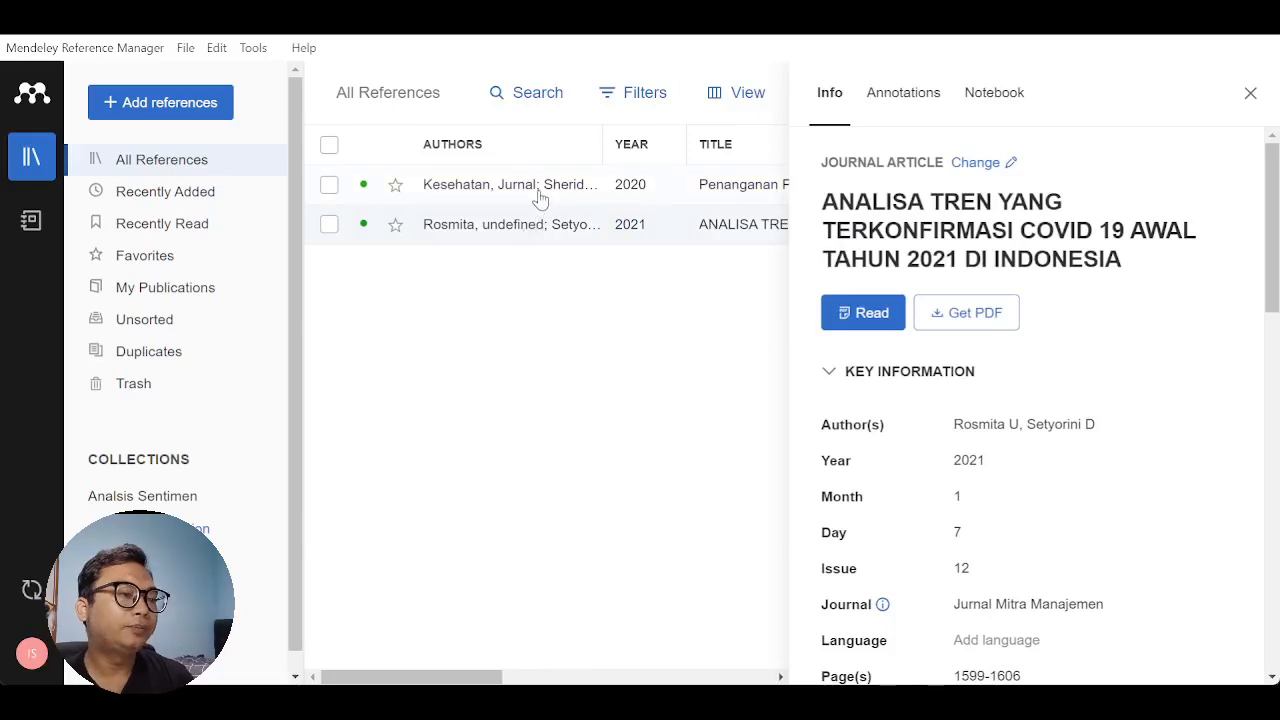
{"action": "left_click", "coordinate": [538, 198]}
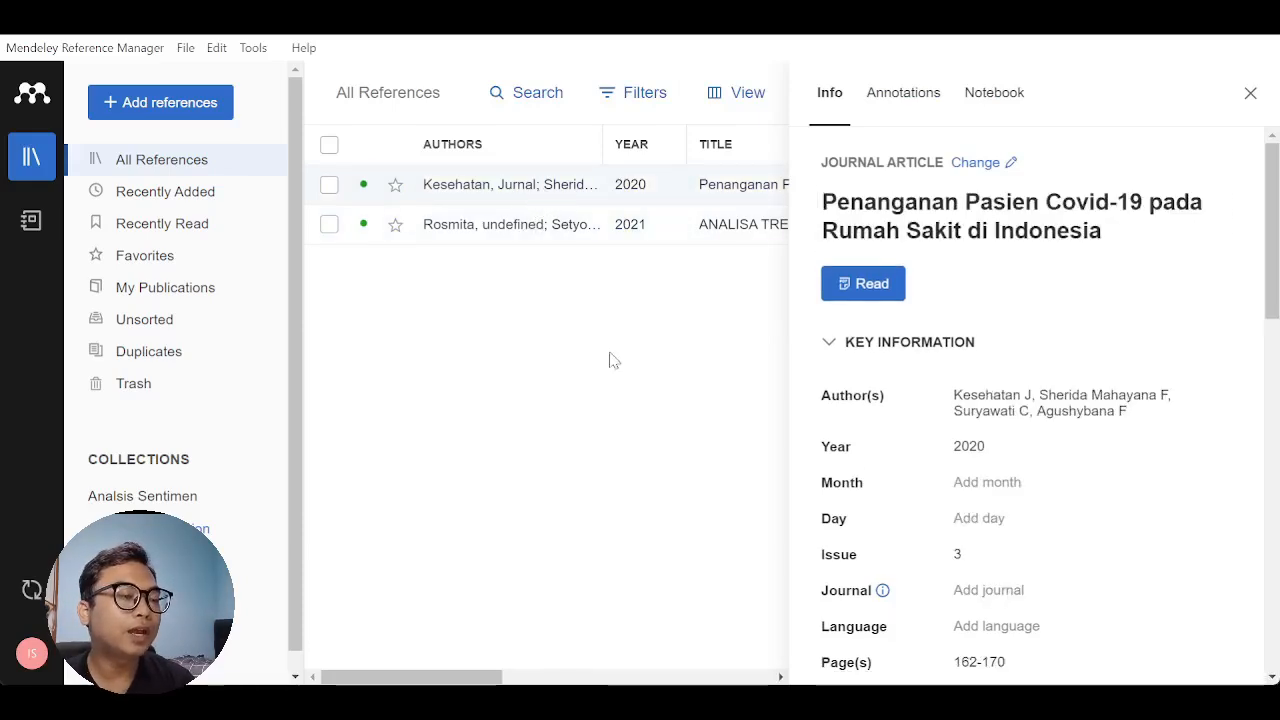
{"action": "left_click", "coordinate": [1250, 93]}
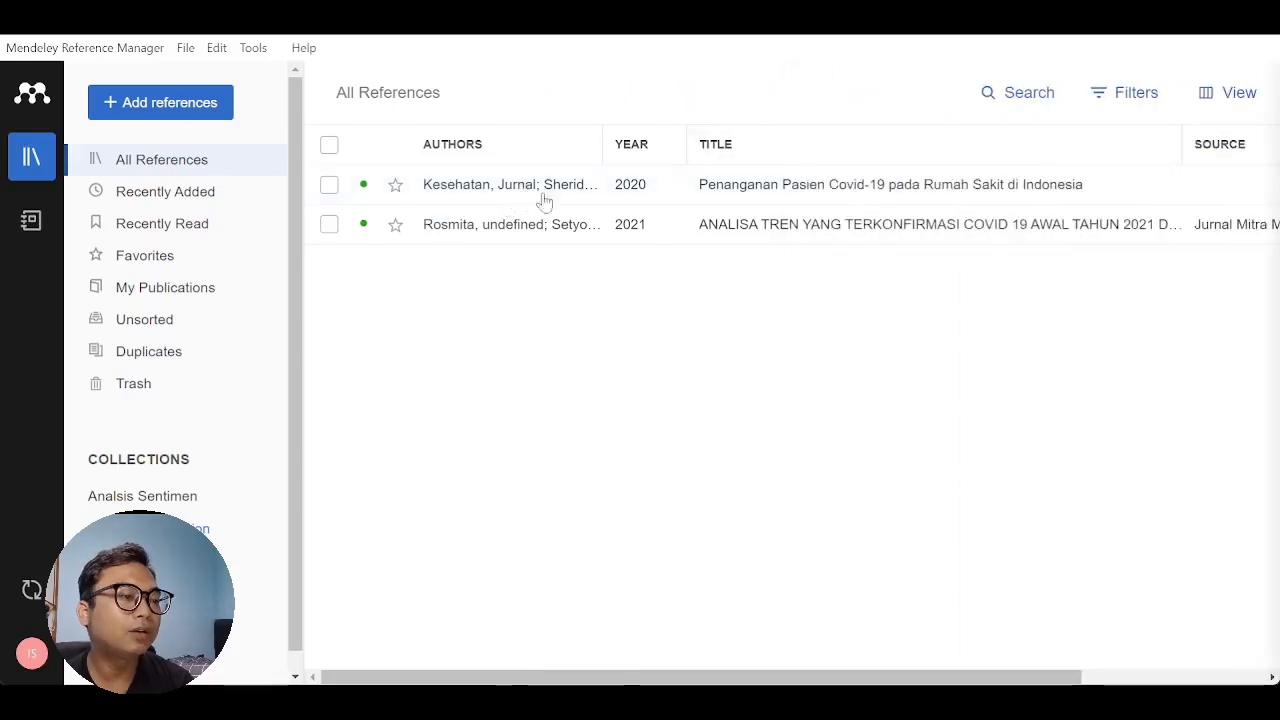
- Remove the wrong author entry "Kesehatan, Jurnal" from the "Penanganan Pasien Covid-19 pada Rumah Sakit di Indonesia" reference
{"action": "left_click", "coordinate": [462, 193]}
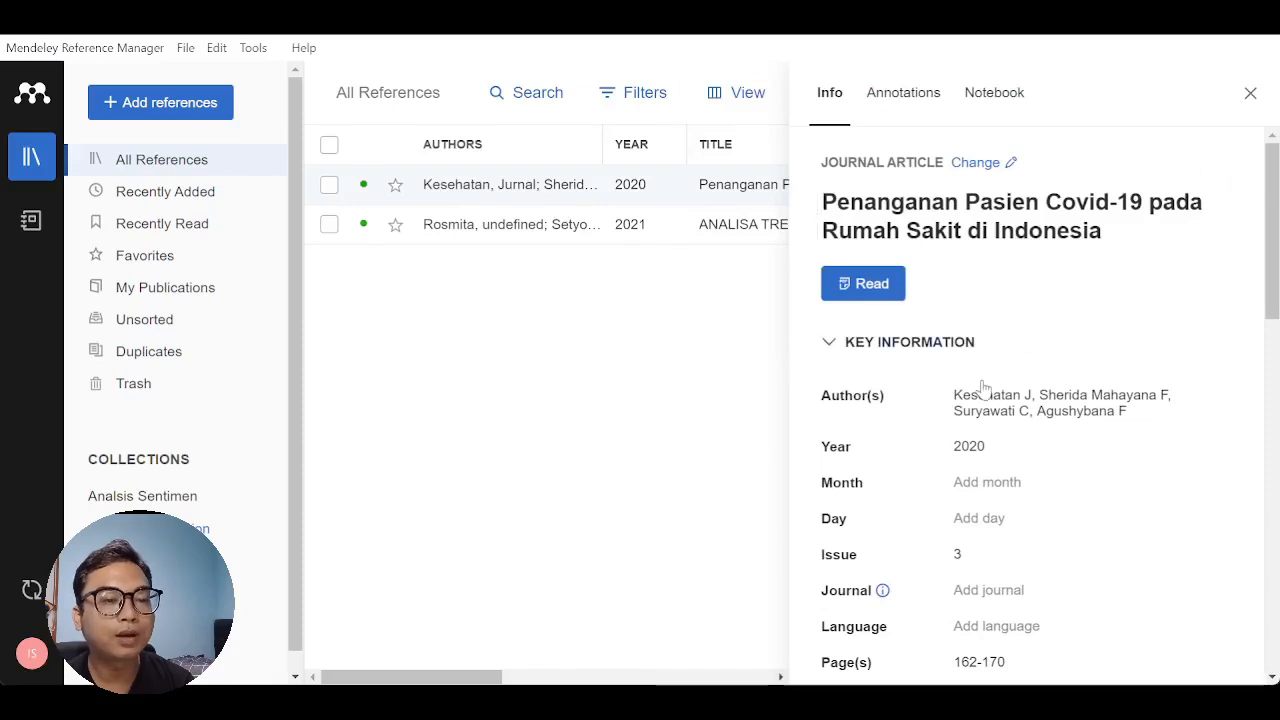
{"action": "scroll", "coordinate": [981, 389], "scroll_direction": "down", "scroll_amount": 1}
{"action": "left_click", "coordinate": [1078, 308]}
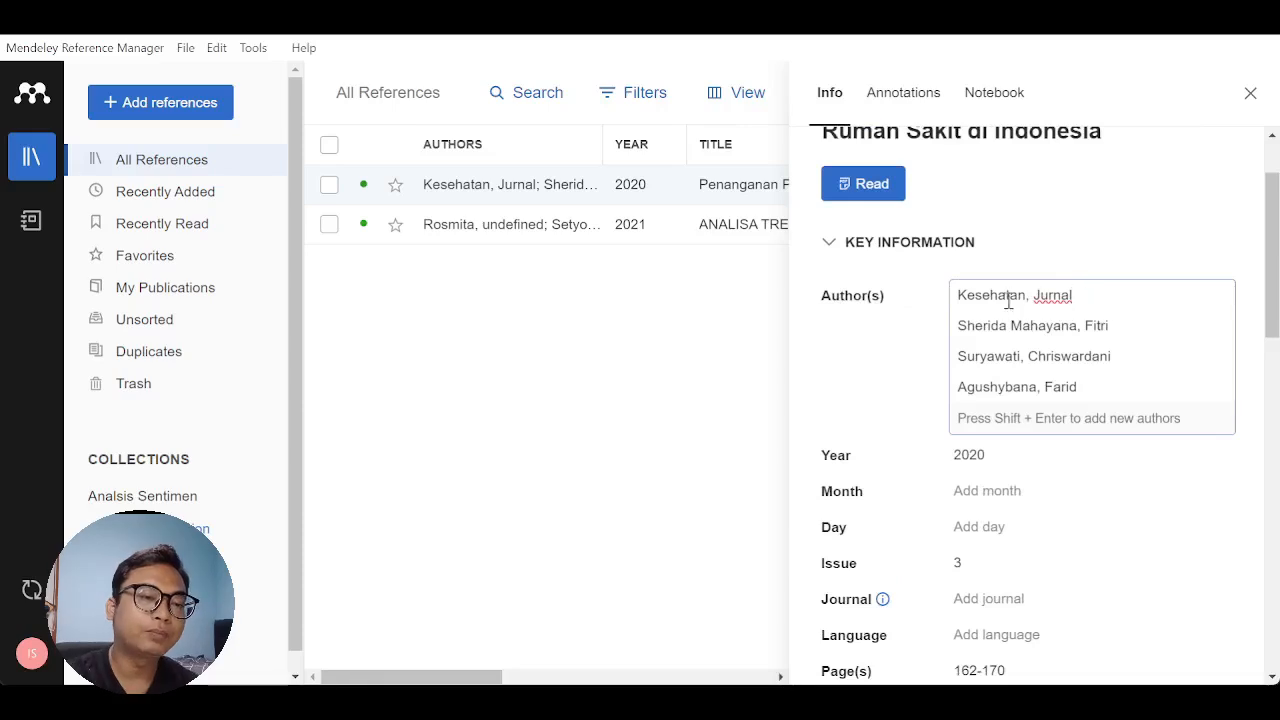
{"action": "triple_click", "coordinate": [960, 298]}
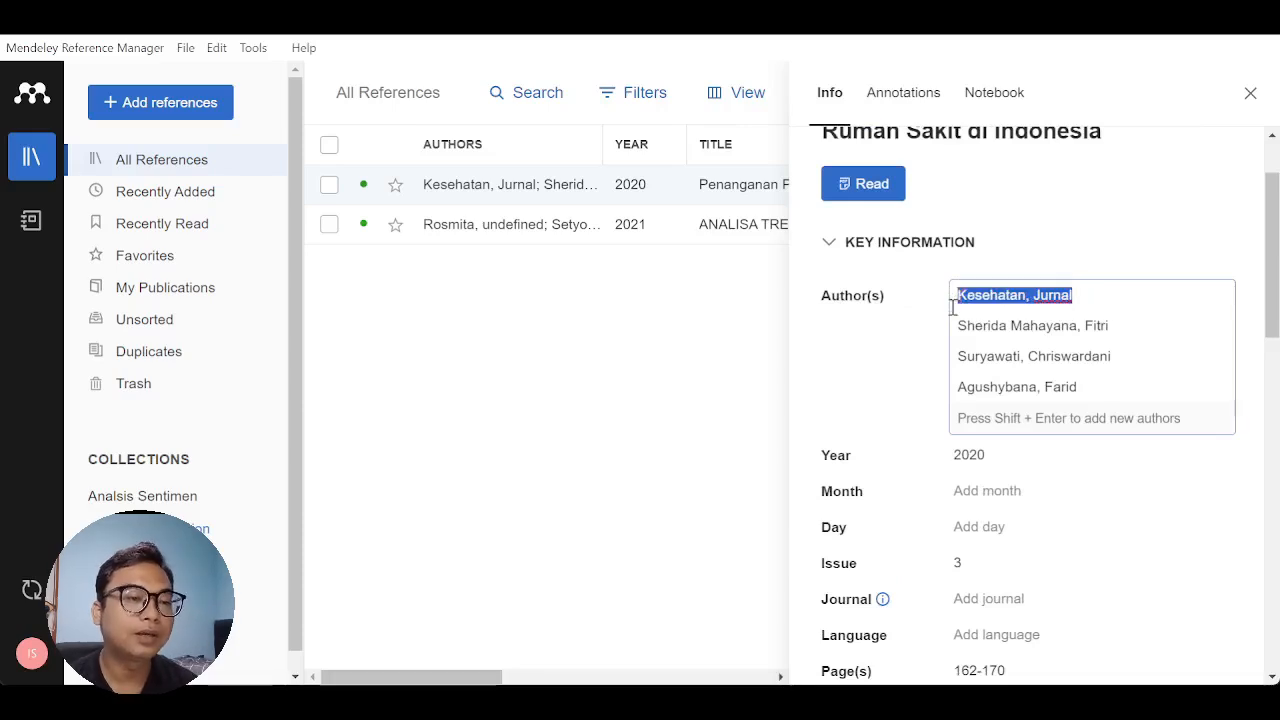
{"action": "key", "text": "BackSpace"}
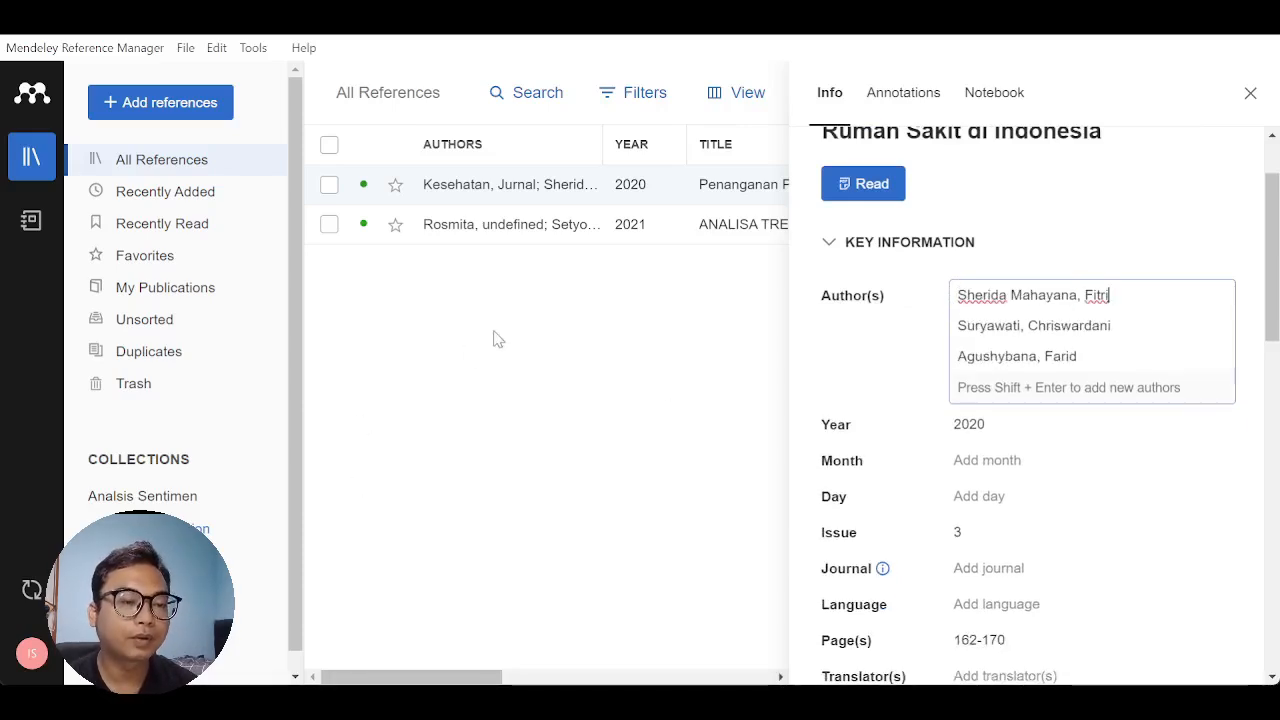
{"action": "left_click", "coordinate": [493, 338]}
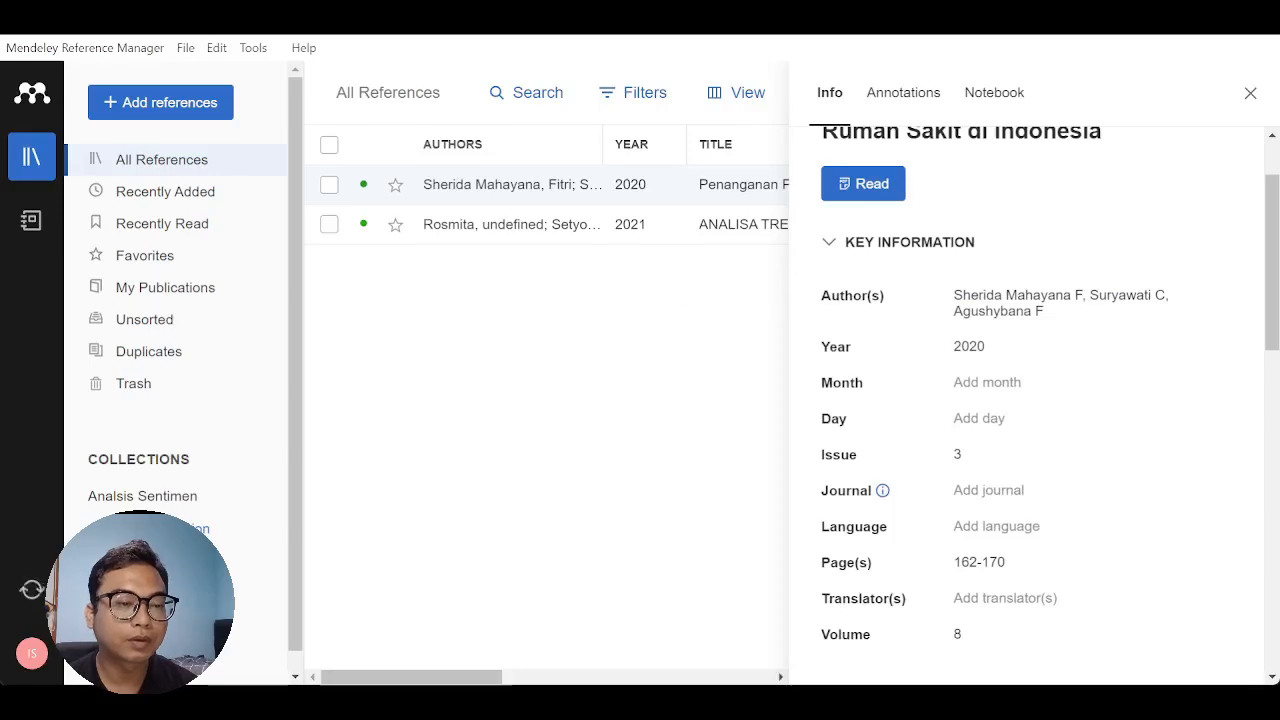
- Check the reference's remaining details for the missing journal and open its attached PDF to read the journal name
{"action": "scroll", "coordinate": [957, 409], "scroll_direction": "down", "scroll_amount": 3}
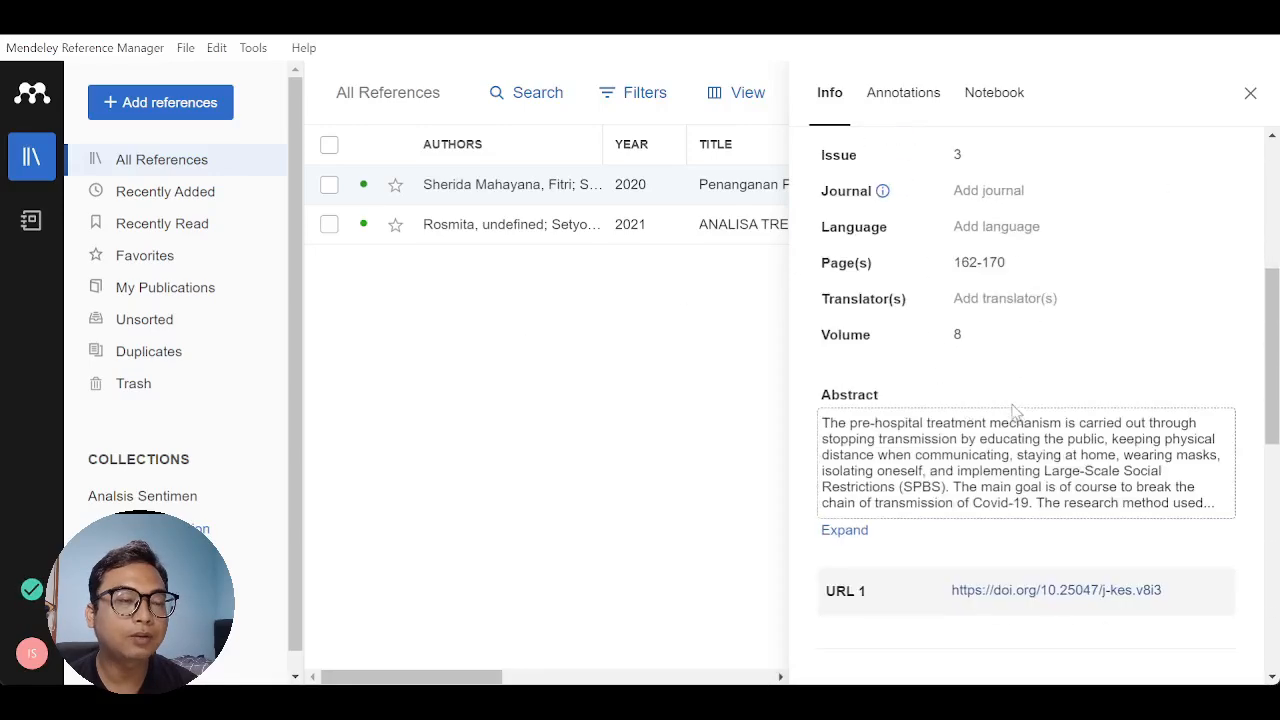
{"action": "scroll", "coordinate": [1000, 408], "scroll_direction": "up", "scroll_amount": 3}
{"action": "scroll", "coordinate": [1000, 408], "scroll_direction": "down", "scroll_amount": 1}
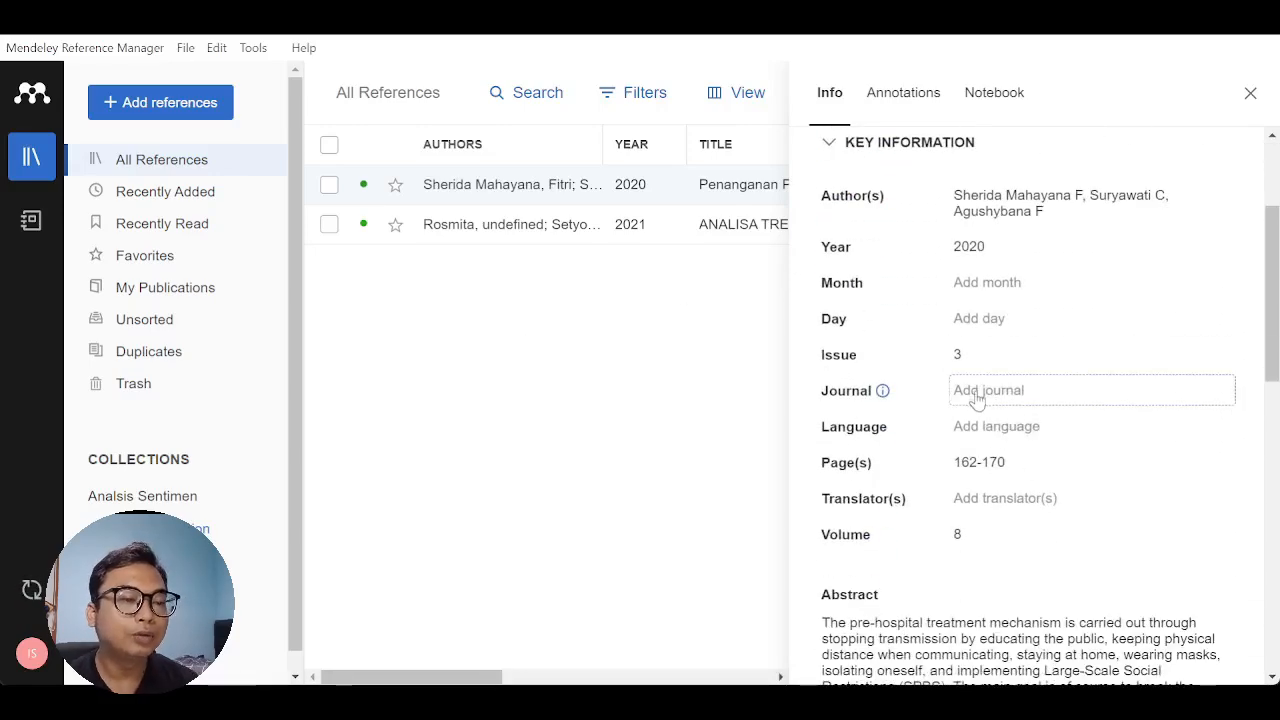
{"action": "left_click", "coordinate": [976, 396]}
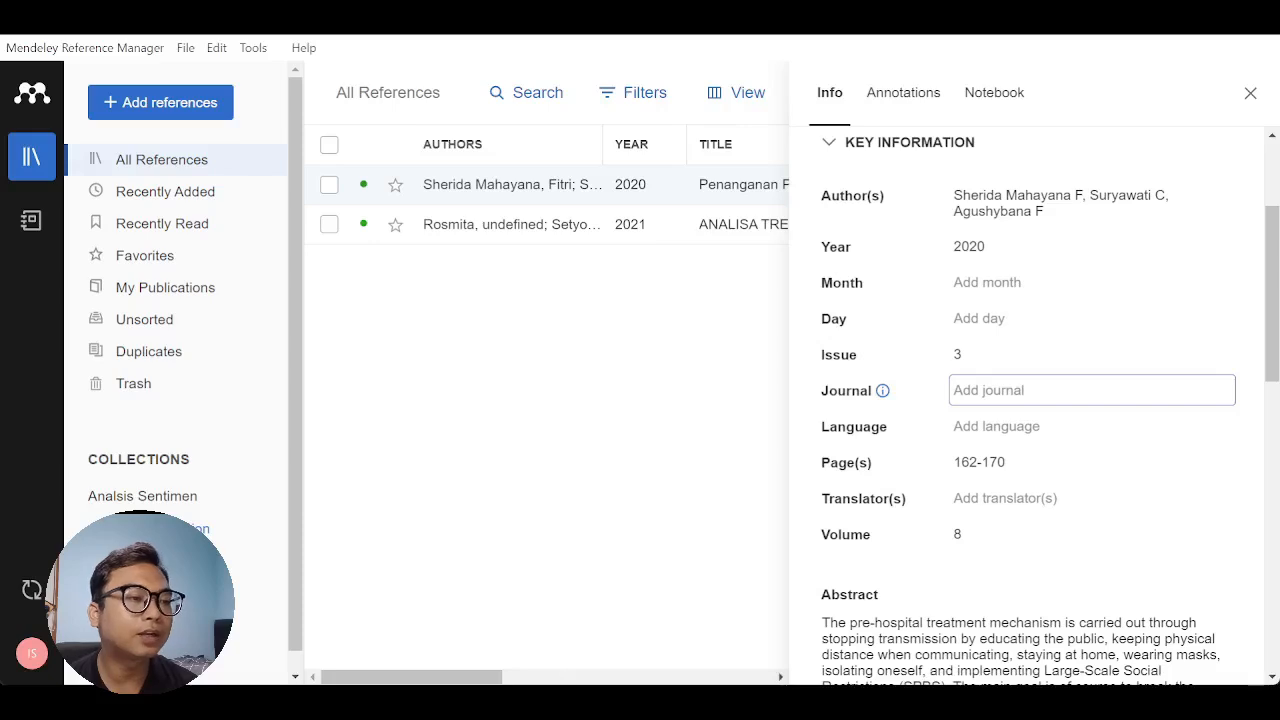
{"action": "key", "text": "alt+Tab"}
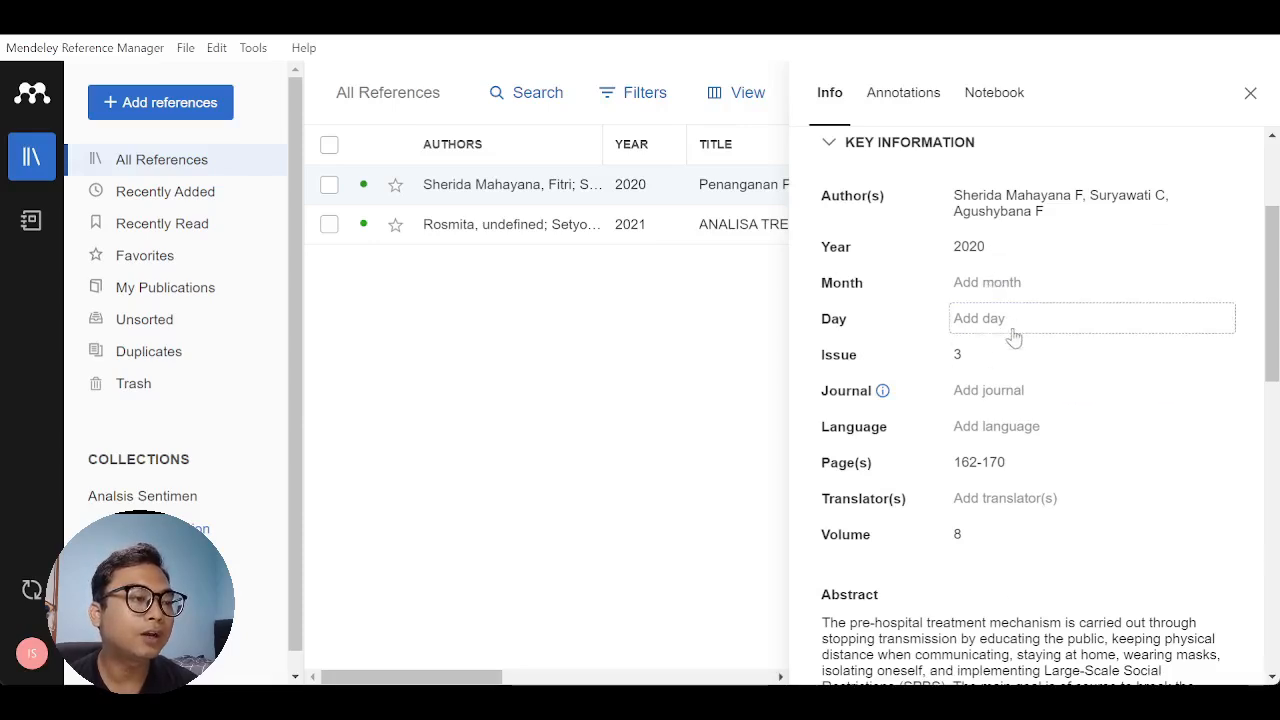
{"action": "scroll", "coordinate": [997, 375], "scroll_direction": "up", "scroll_amount": 2}
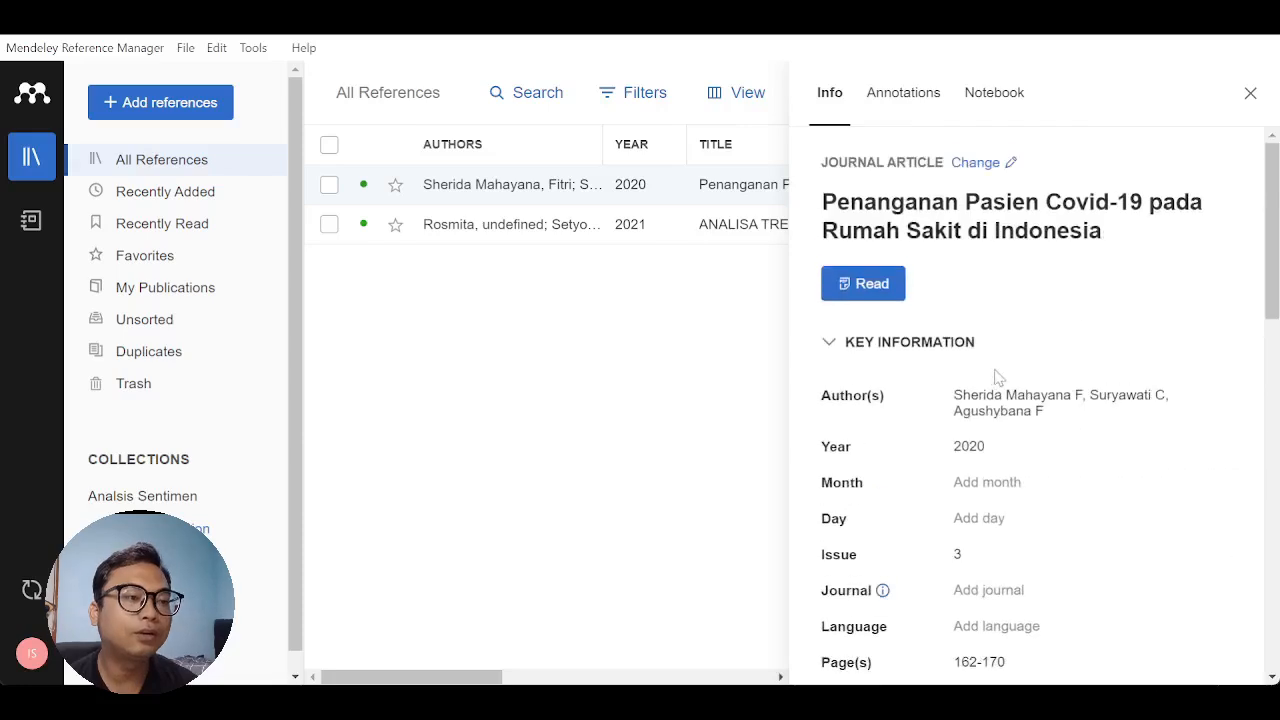
{"action": "double_click", "coordinate": [502, 188]}
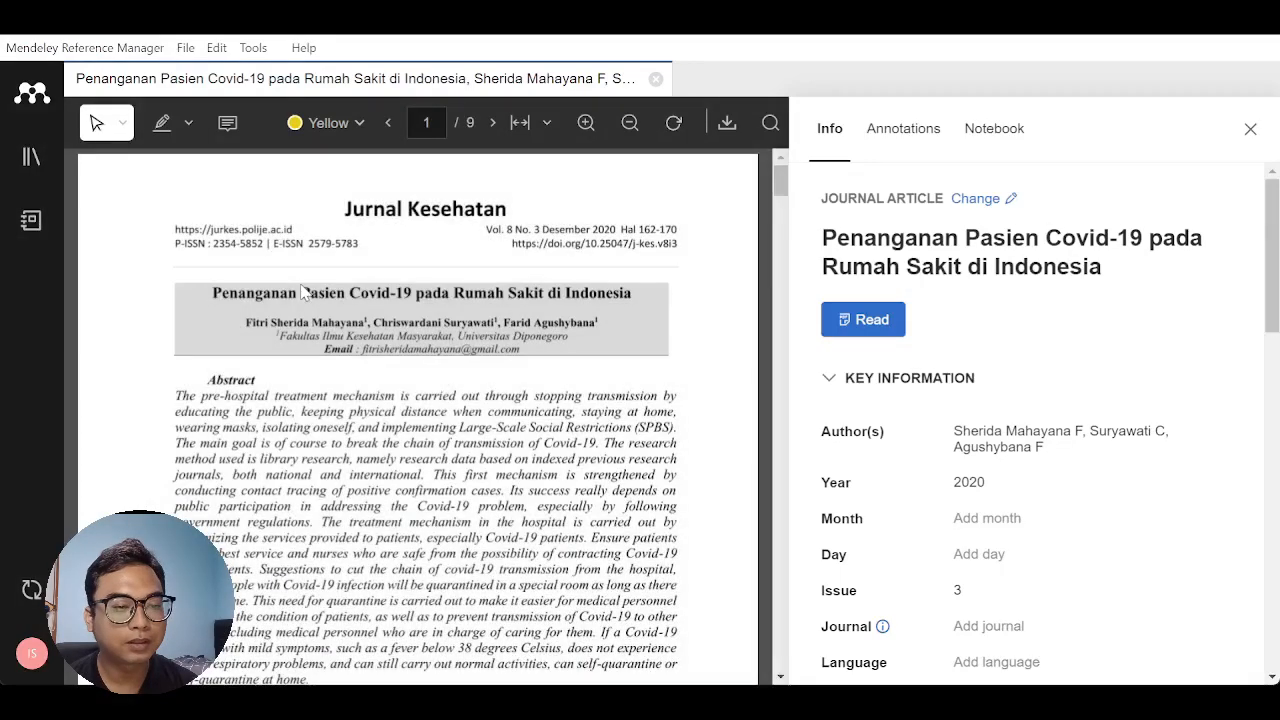
- Set the reference's journal to "Jurnal Kesehatan"
{"action": "scroll", "coordinate": [1070, 495], "scroll_direction": "down", "scroll_amount": 2}
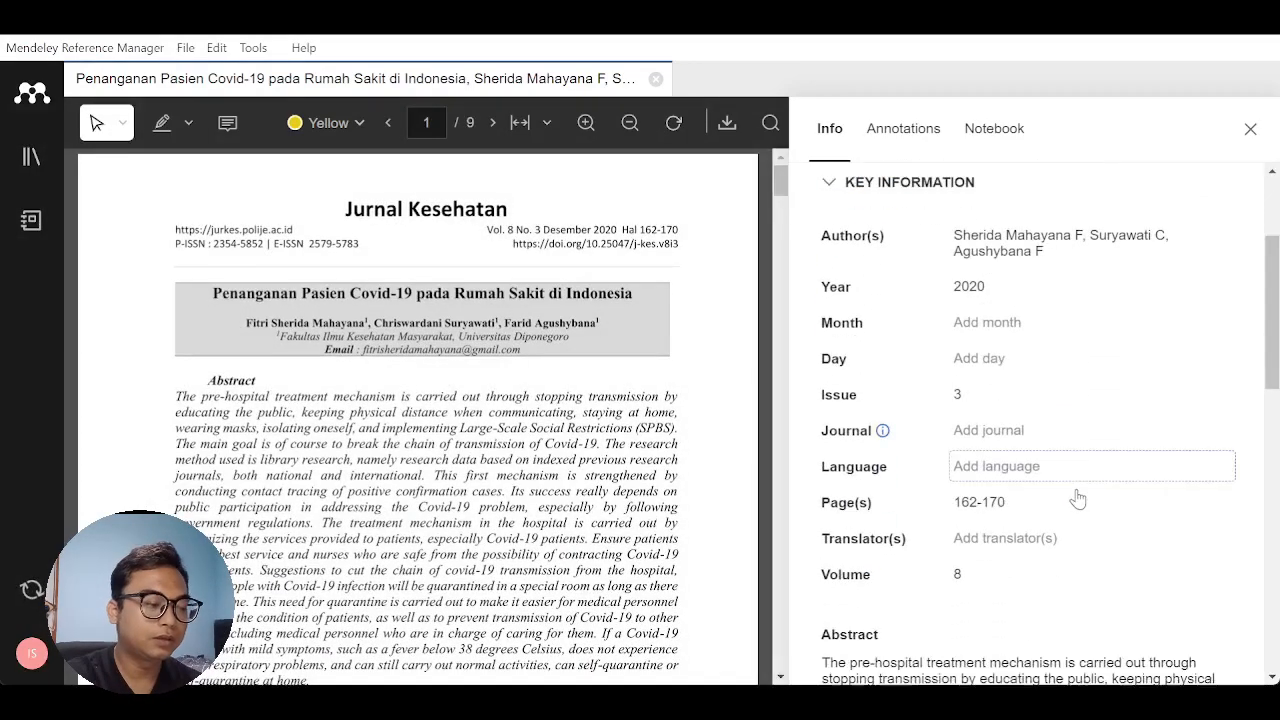
{"action": "left_click", "coordinate": [1020, 432]}
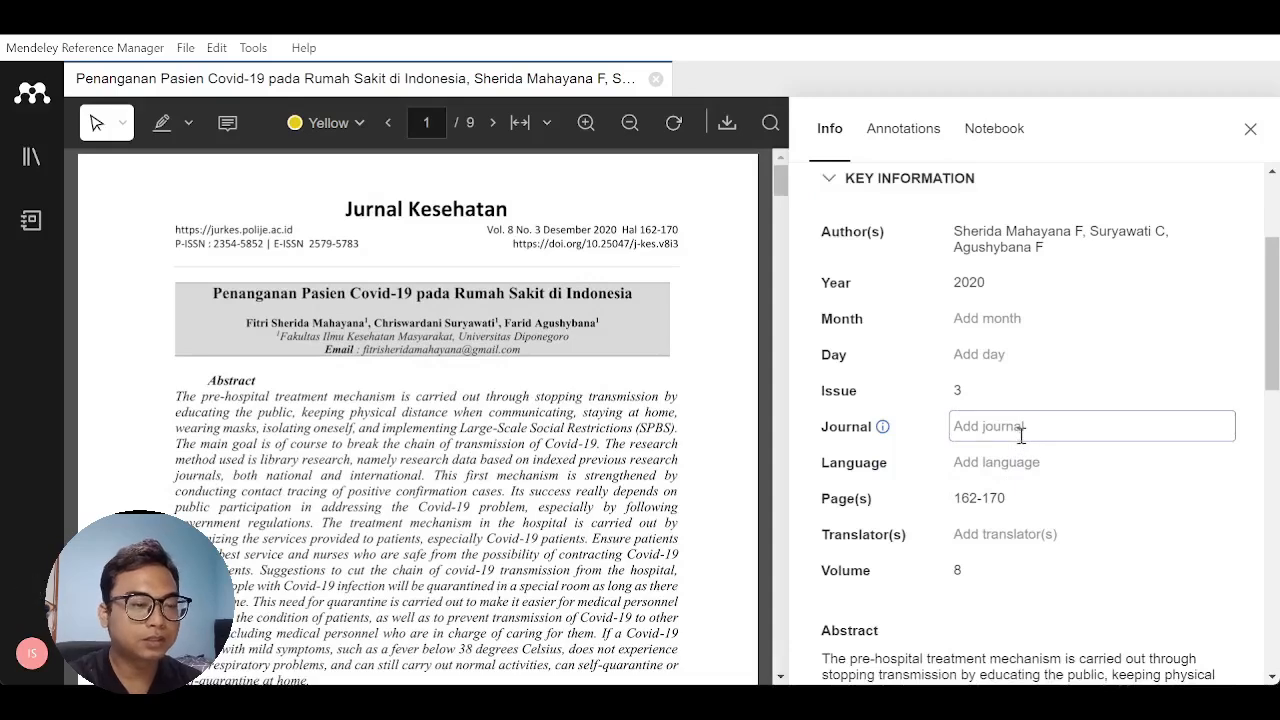
{"action": "type", "text": "Jurnal"}
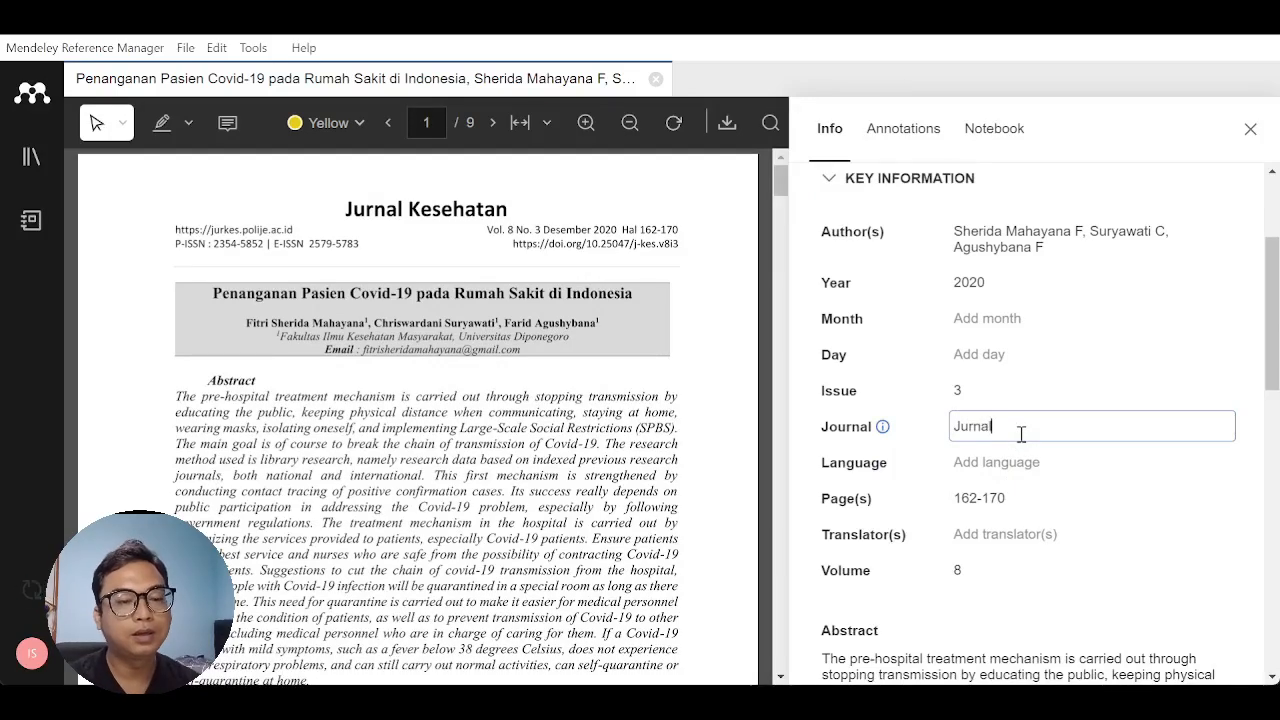
{"action": "type", "text": " Kesehatan"}
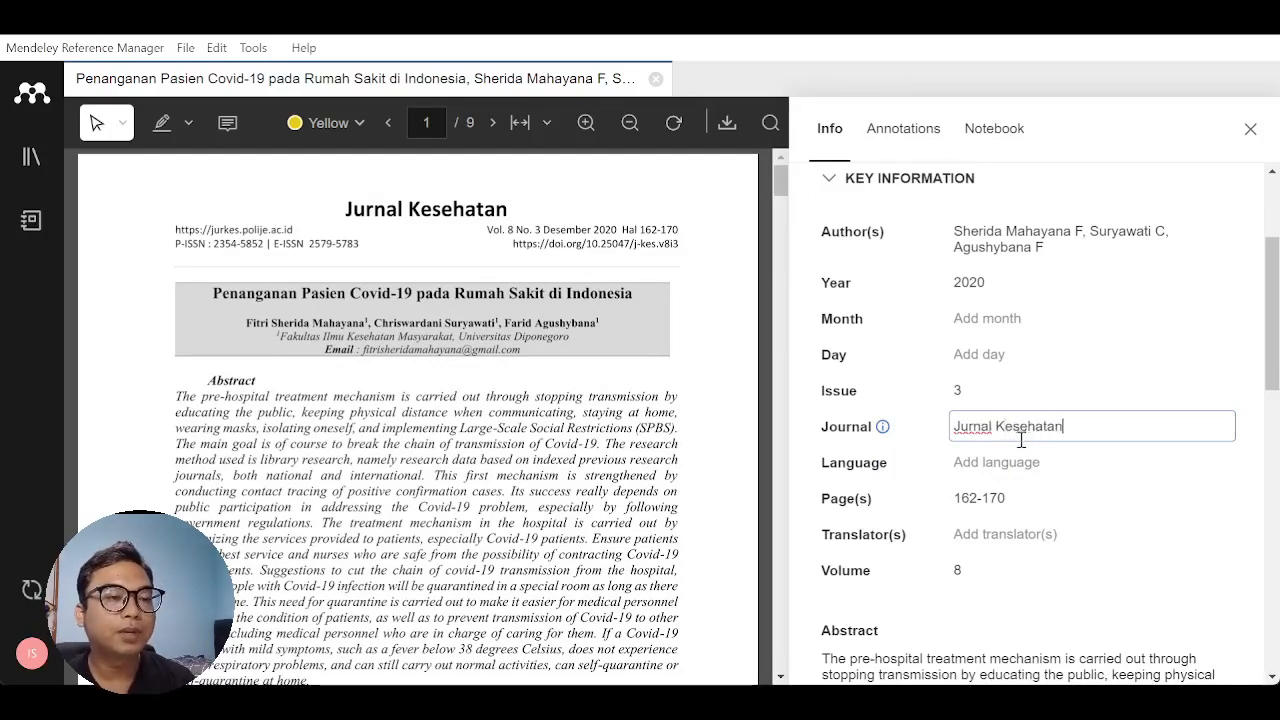
{"action": "left_click", "coordinate": [1075, 615]}
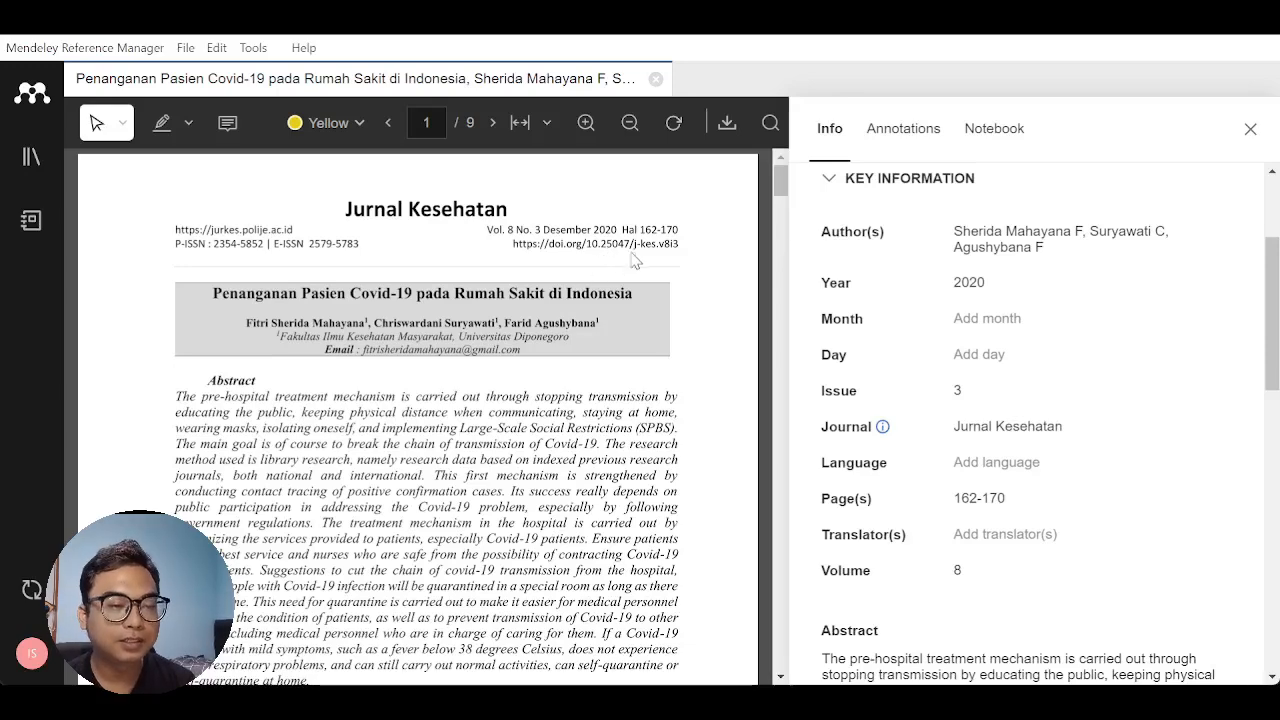
- Try to update the reference's metadata from its DOI 10.25047/j-kes.v8i3, and close the details and the PDF
{"action": "scroll", "coordinate": [880, 318], "scroll_direction": "down", "scroll_amount": 10}
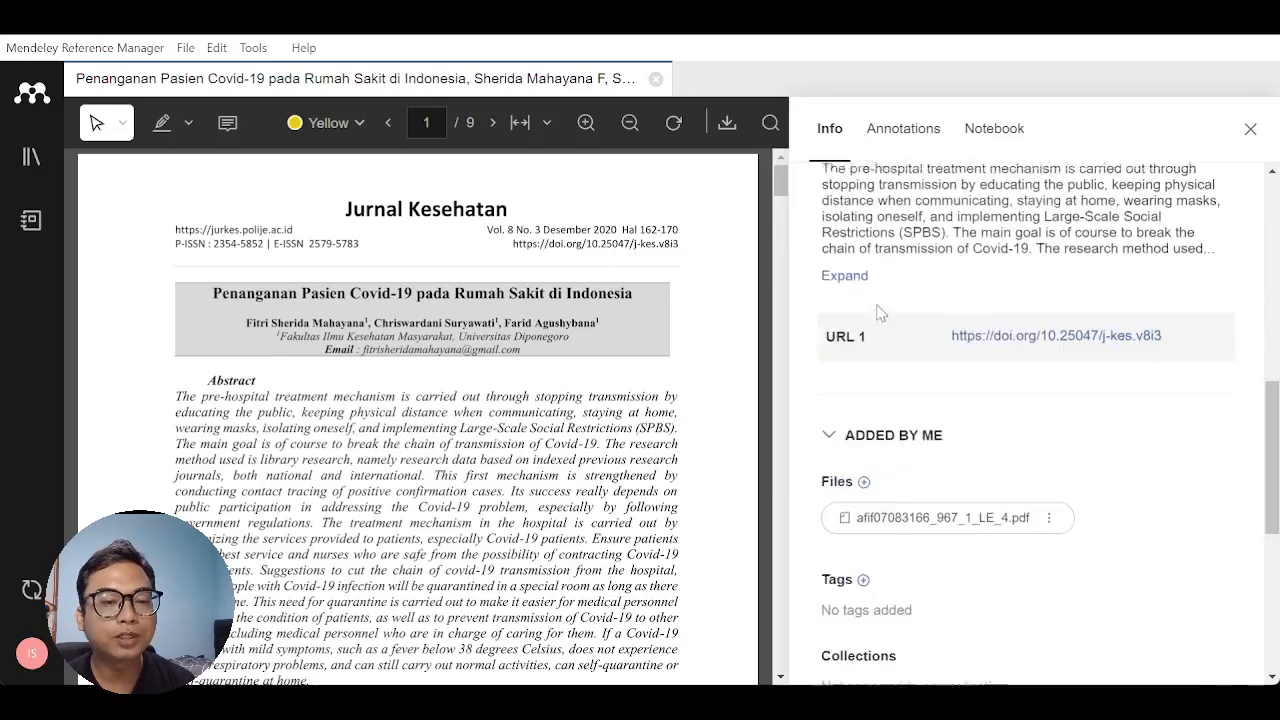
{"action": "scroll", "coordinate": [1051, 520], "scroll_direction": "down", "scroll_amount": 4}
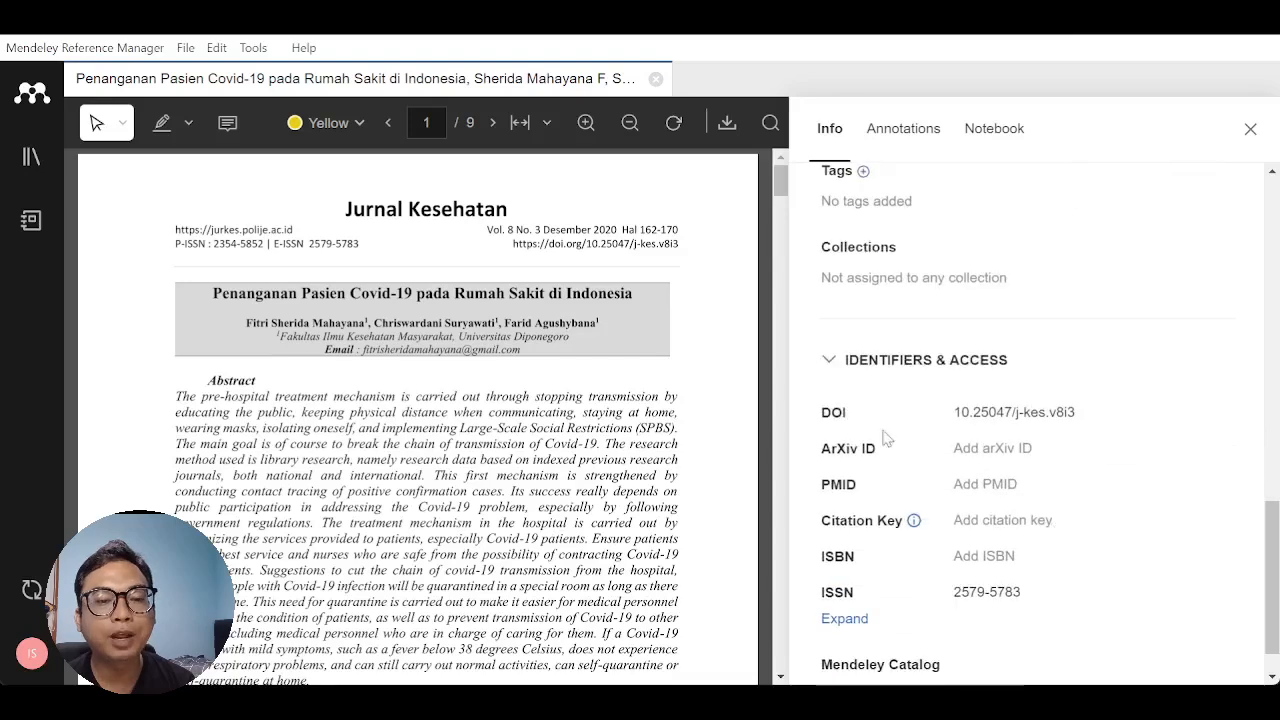
{"action": "mouse_move", "coordinate": [1226, 418]}
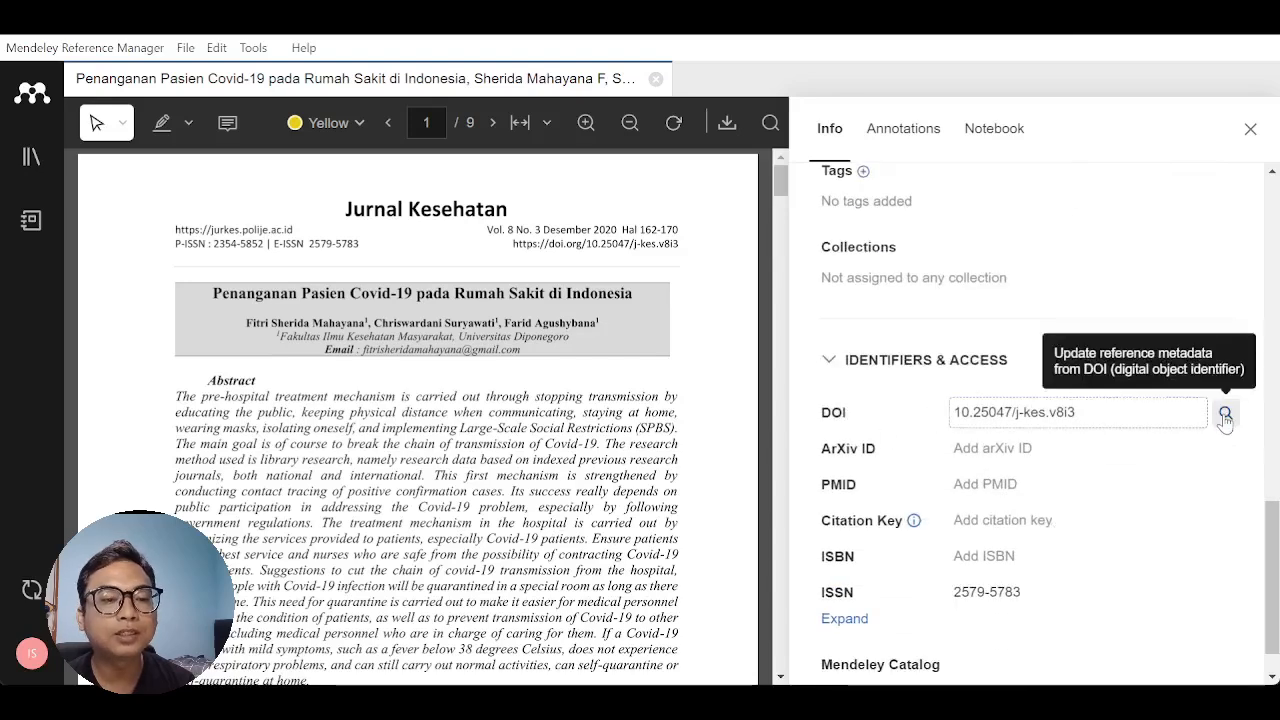
{"action": "left_click", "coordinate": [1226, 414]}
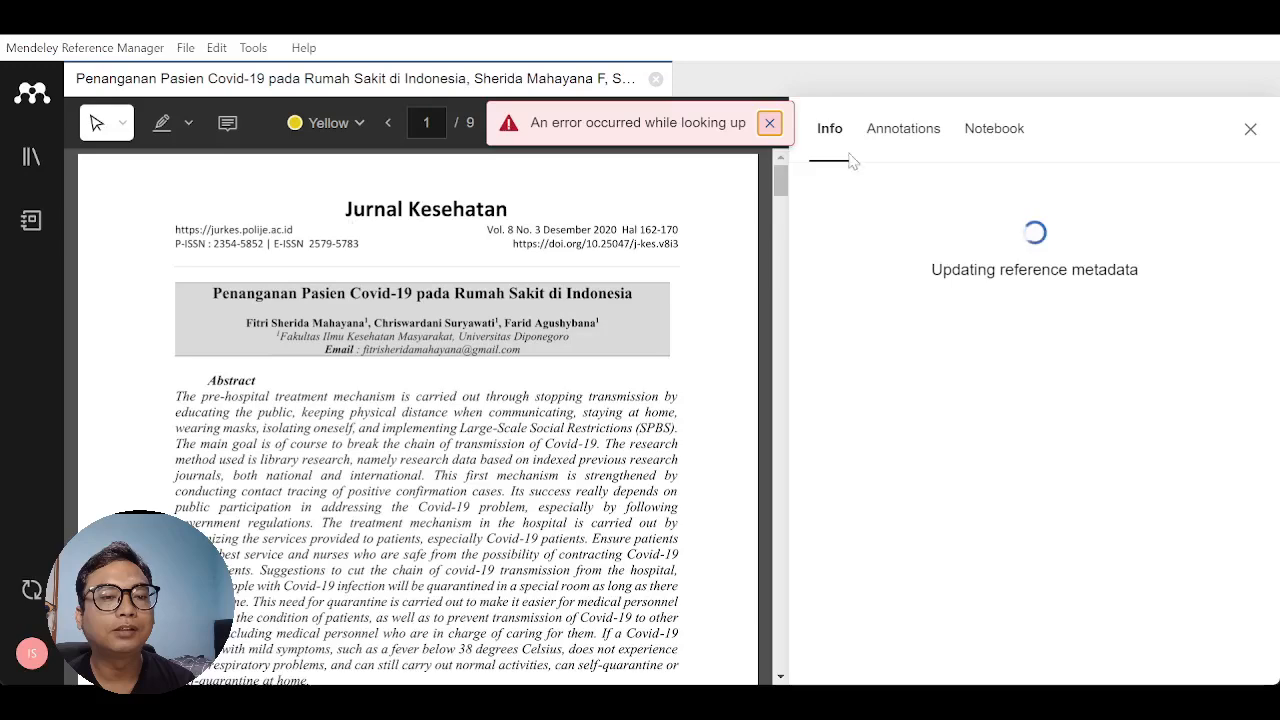
{"action": "left_click", "coordinate": [770, 123]}
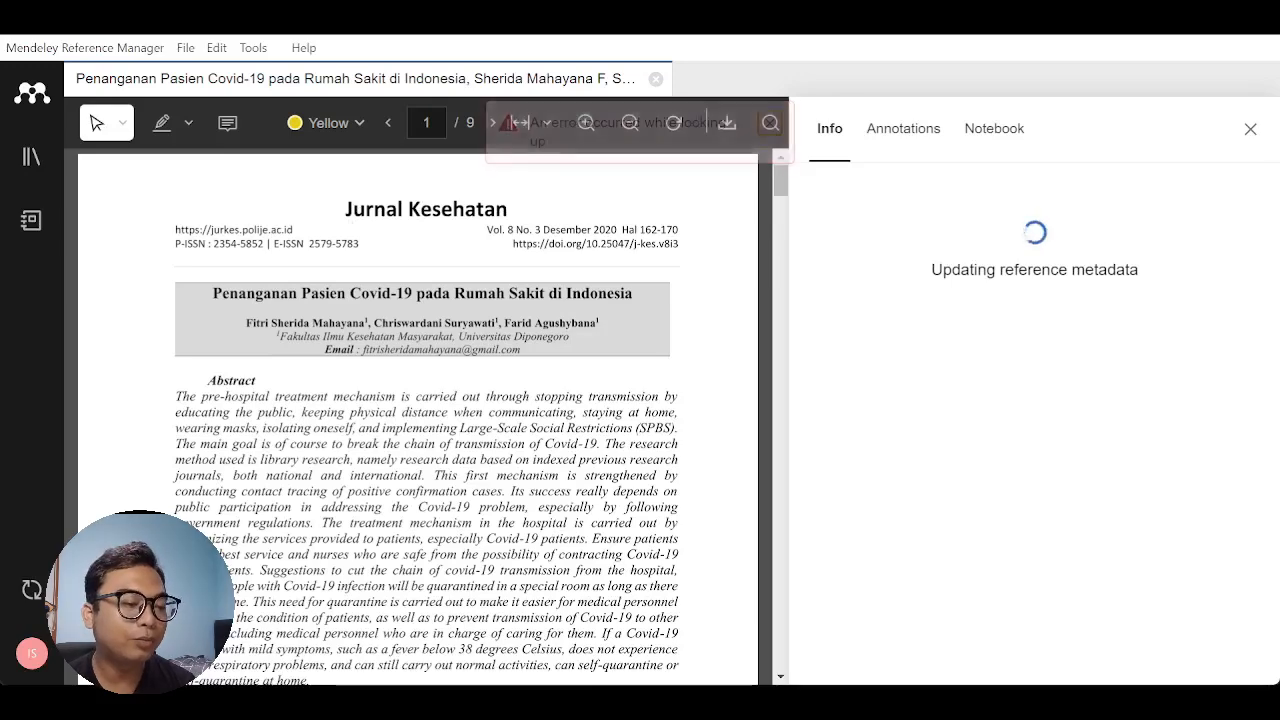
{"action": "left_click", "coordinate": [1250, 132]}
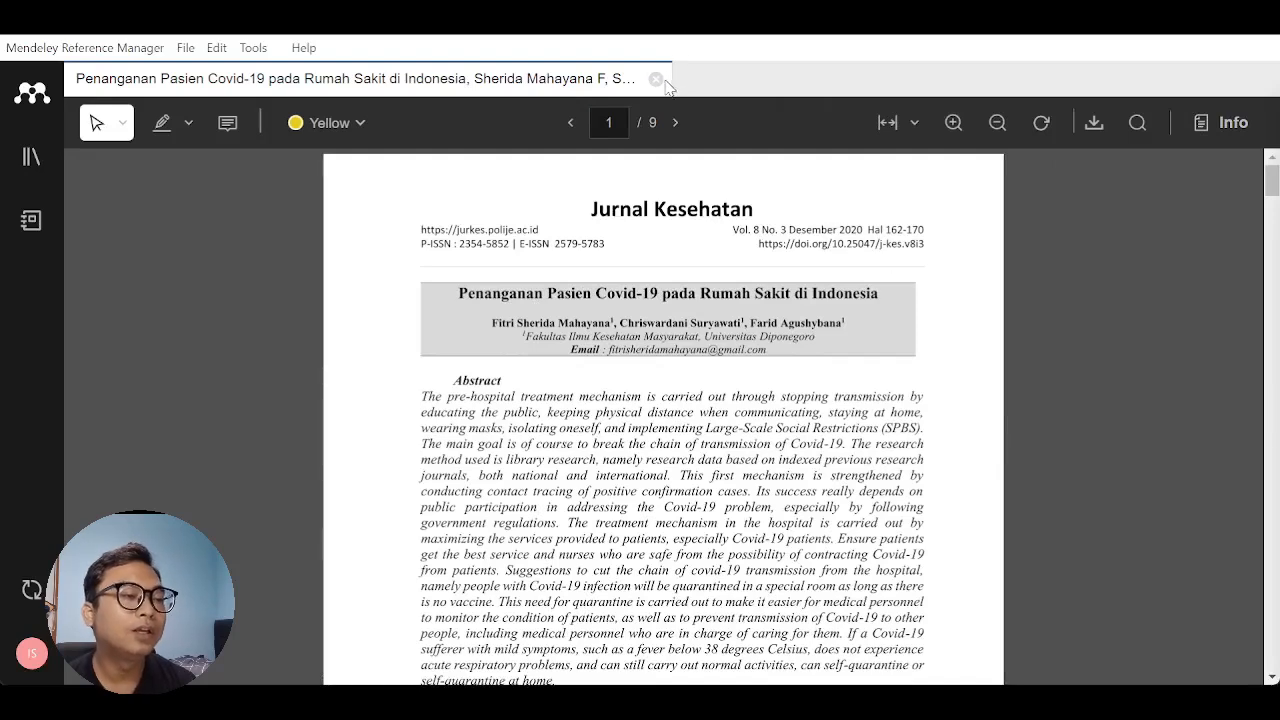
{"action": "left_click", "coordinate": [656, 79]}
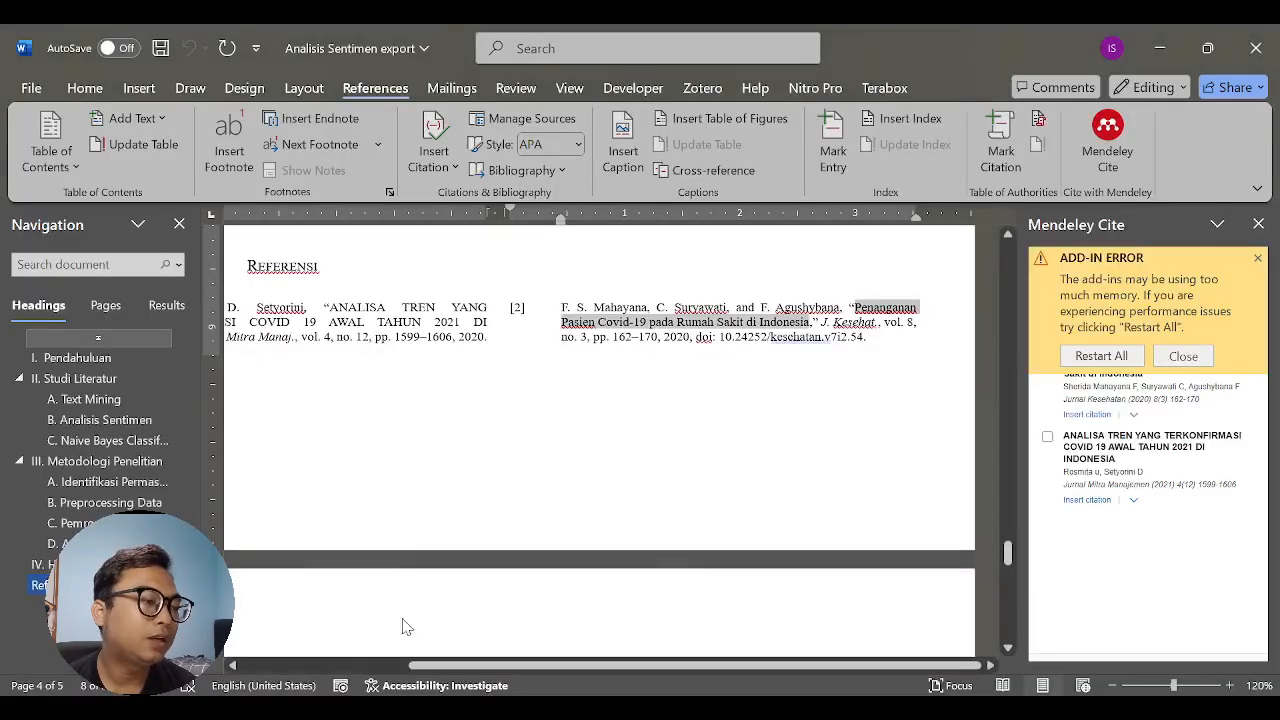
{"action": "scroll", "coordinate": [540, 480], "scroll_direction": "down", "scroll_amount": 10}
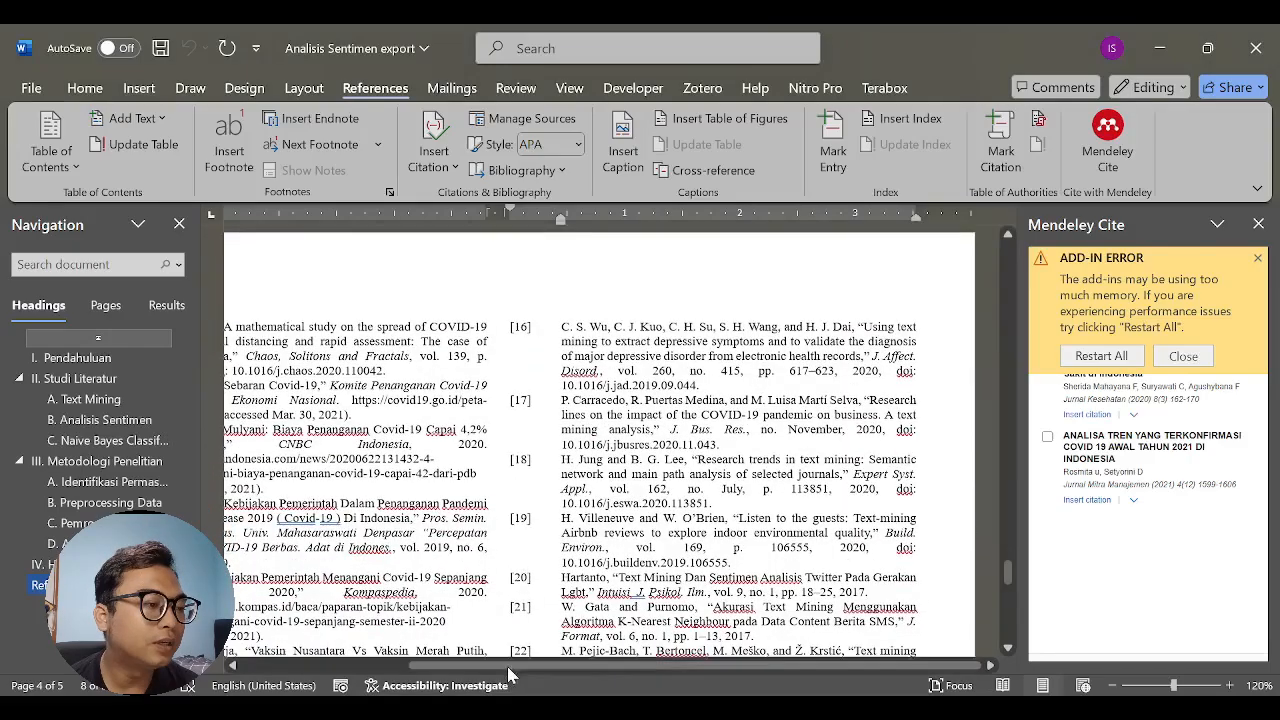
{"action": "scroll", "coordinate": [450, 620], "scroll_direction": "left", "scroll_amount": 5}
{"action": "scroll", "coordinate": [377, 640], "scroll_direction": "left", "scroll_amount": 1}
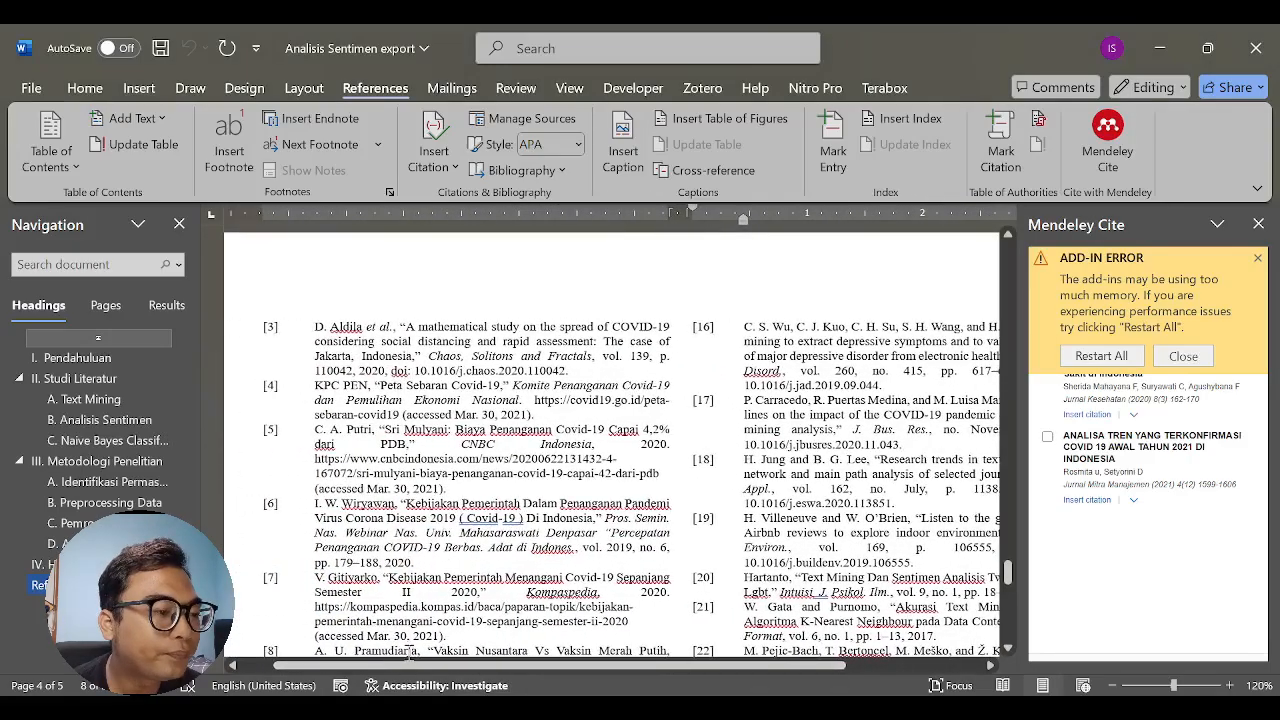
{"action": "left_click", "coordinate": [408, 326]}
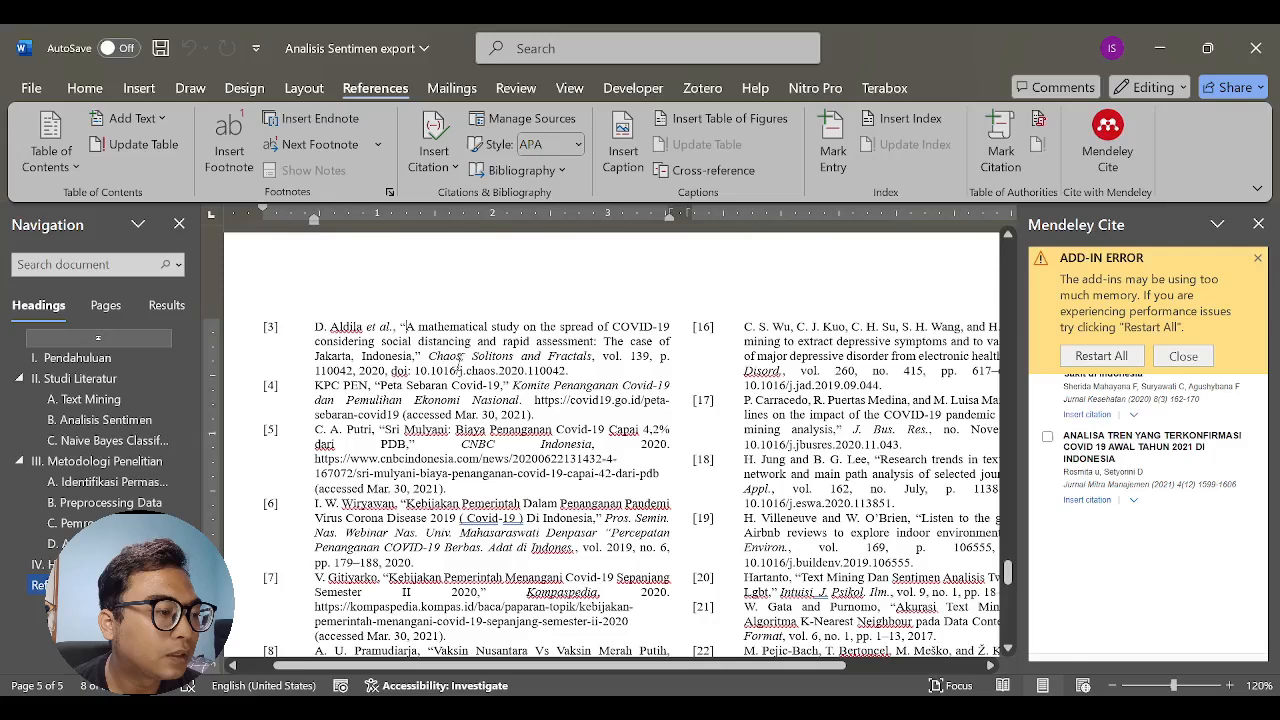
{"action": "left_click", "coordinate": [352, 355], "text": "shift"}
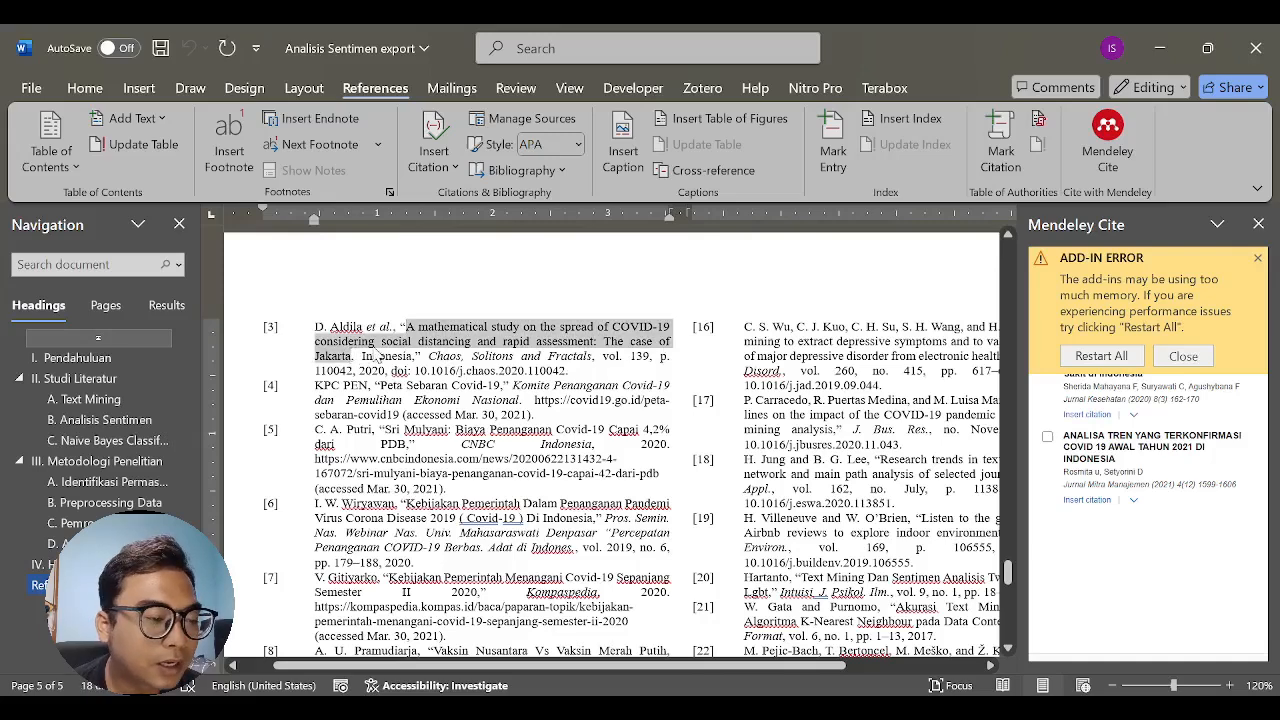
{"action": "left_click", "coordinate": [528, 418]}
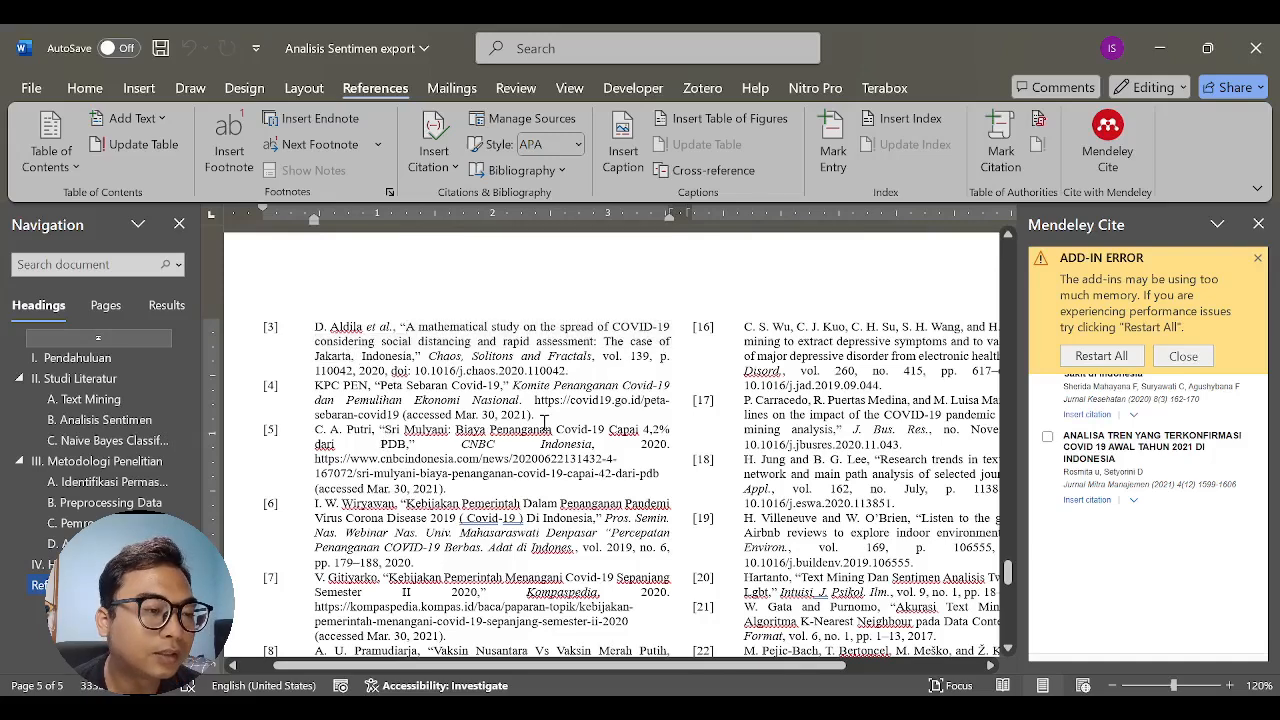
- Copy the full title of reference [16], "Using text mining to extract depressive symptoms…", from the paper's reference list
{"action": "left_click_drag", "start_coordinate": [606, 667], "coordinate": [734, 670]}
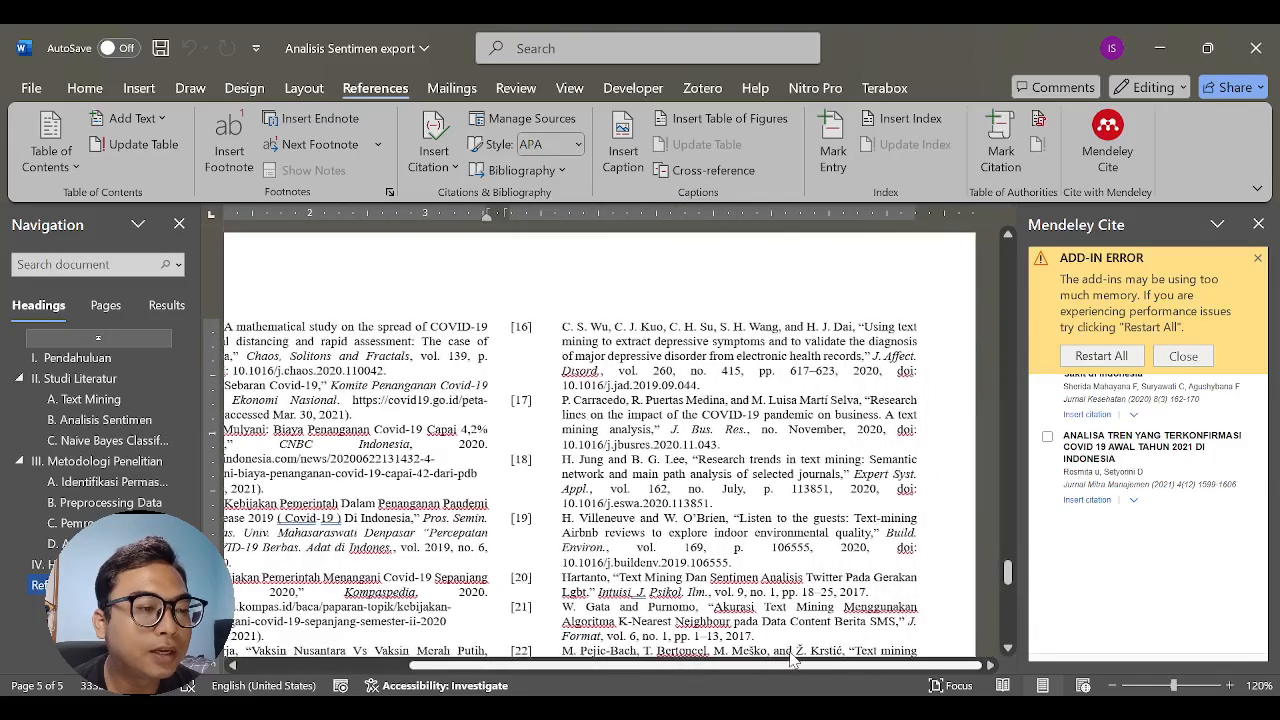
{"action": "left_click", "coordinate": [864, 326]}
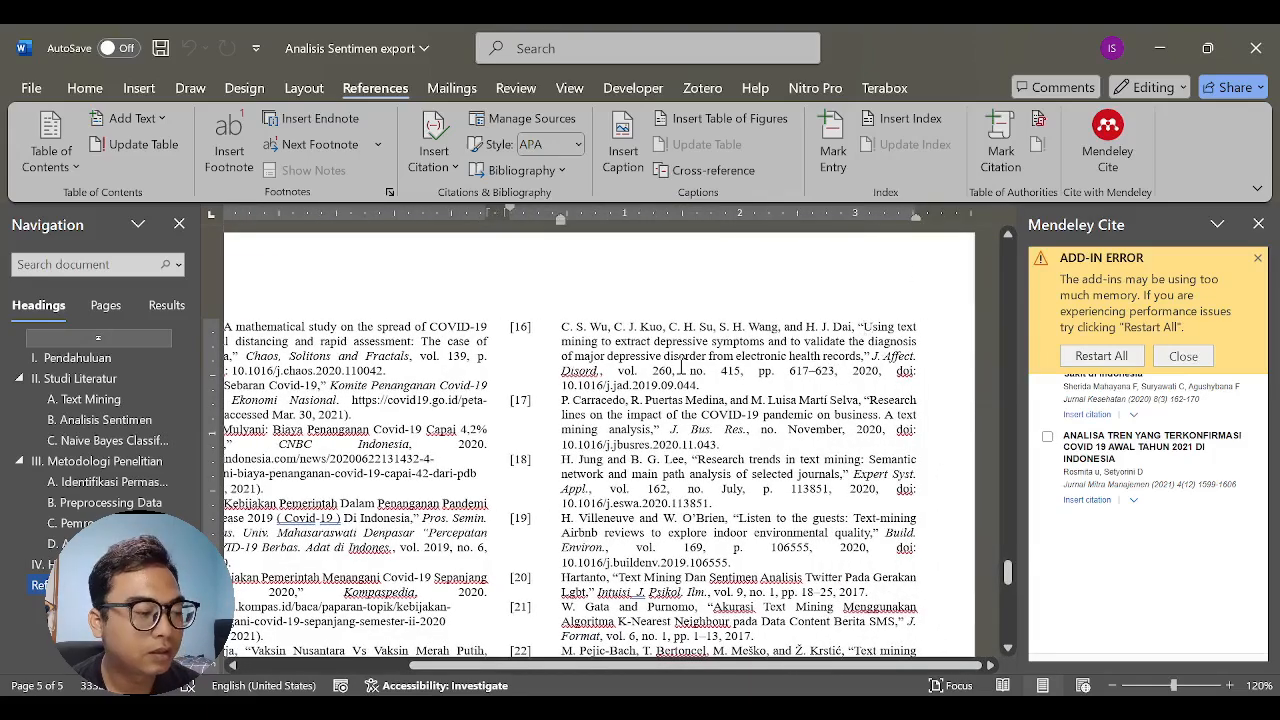
{"action": "left_click", "coordinate": [862, 359], "text": "shift"}
{"action": "key", "text": "ctrl+c"}
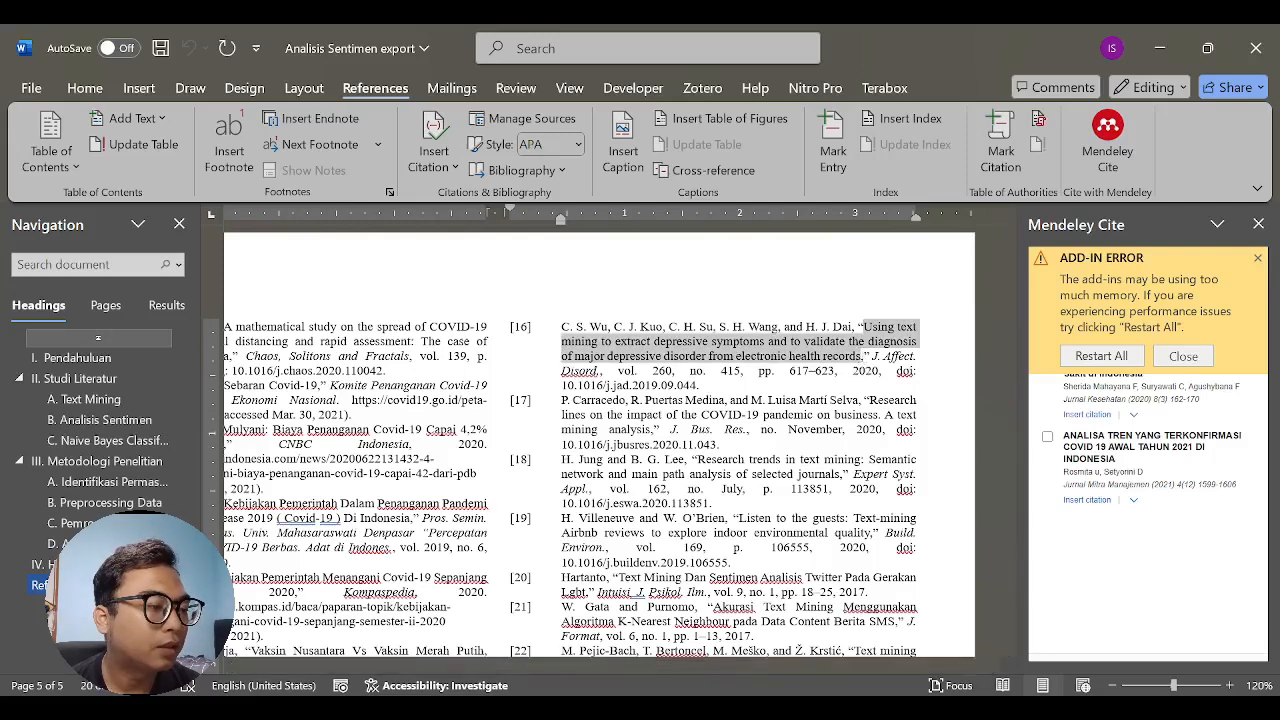
- Switch to the browser, search the web for the copied title and open the article's PubMed page
{"action": "key", "text": "alt+Tab"}
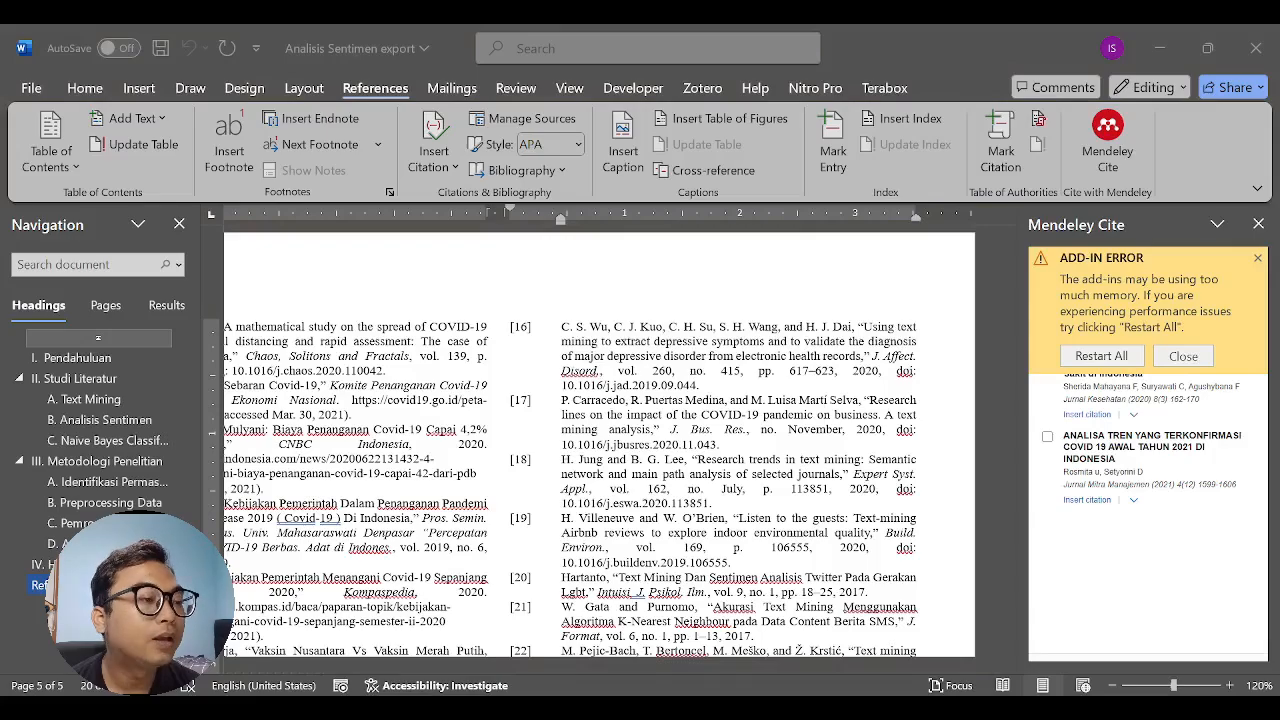
{"action": "key", "text": "alt+Tab"}
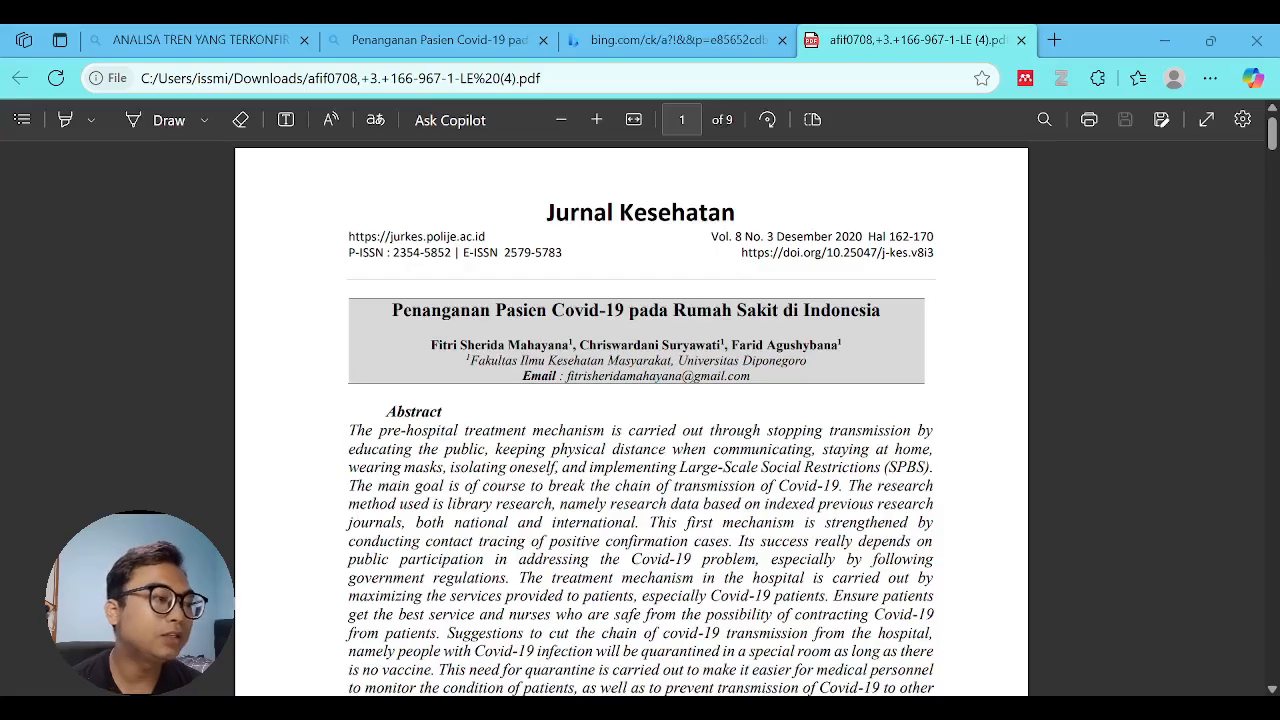
{"action": "left_click", "coordinate": [622, 86]}
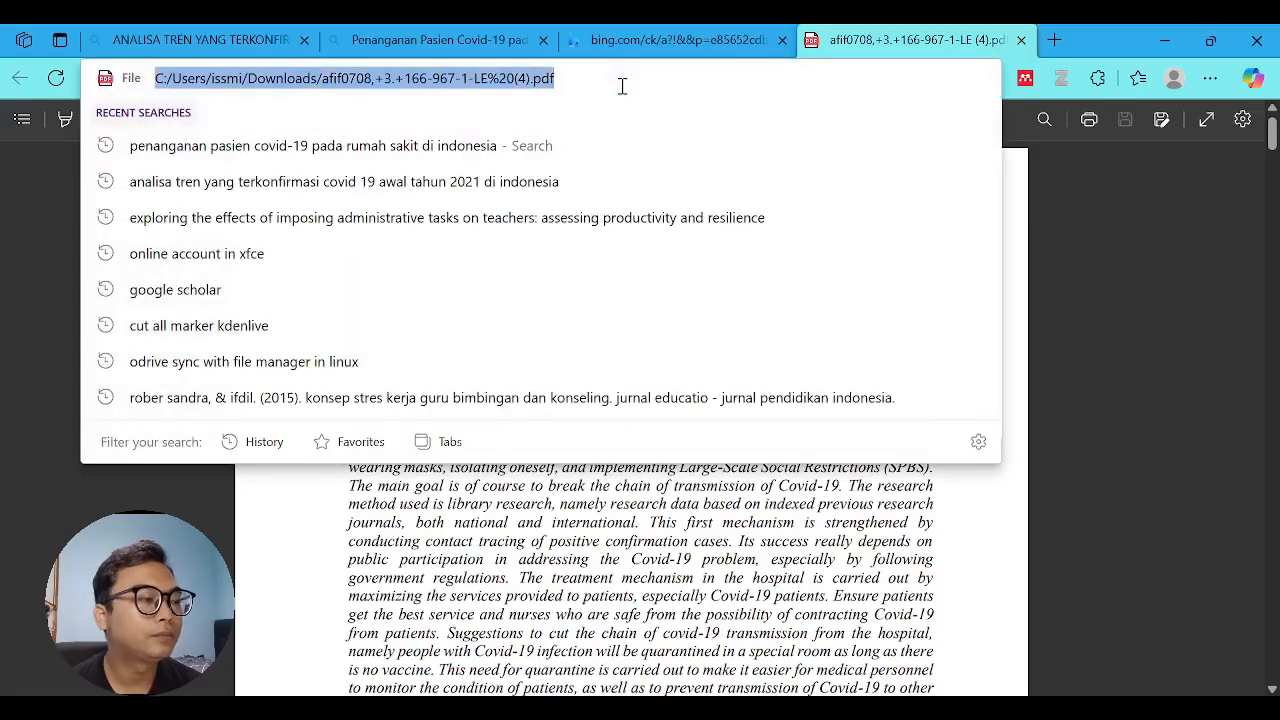
{"action": "key", "text": "ctrl+v"}
{"action": "key", "text": "Return"}
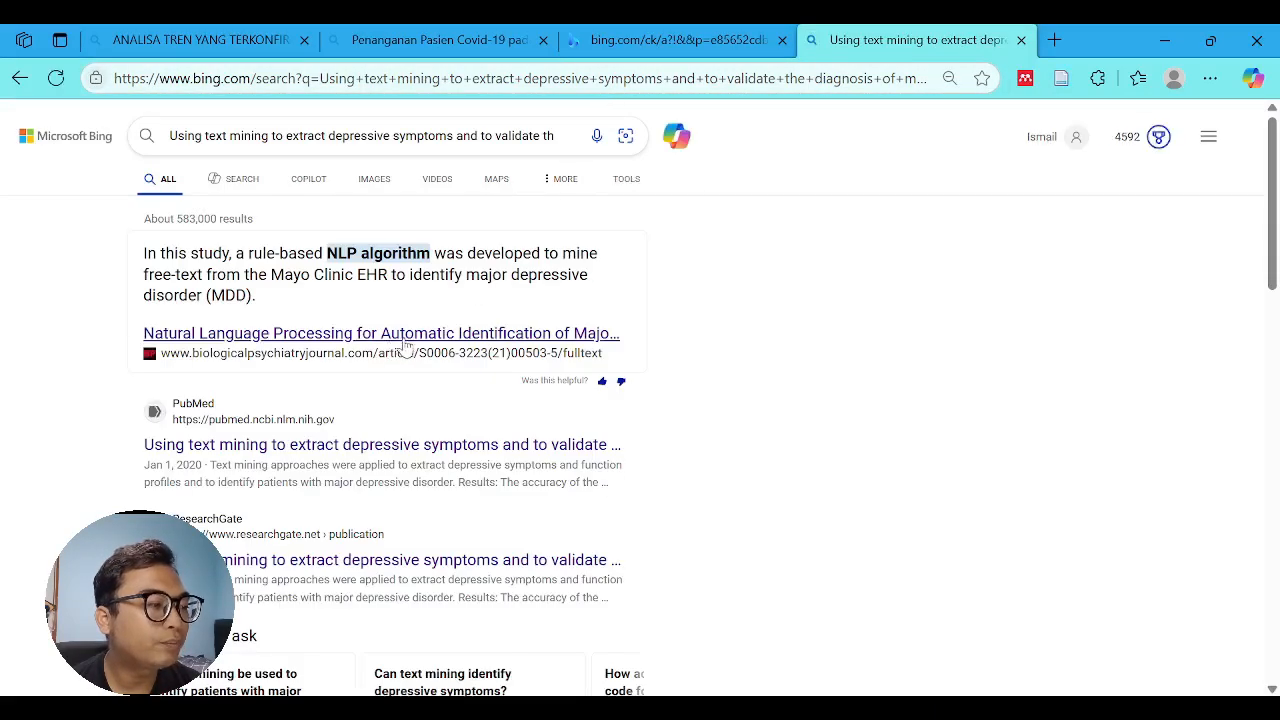
{"action": "left_click", "coordinate": [334, 449]}
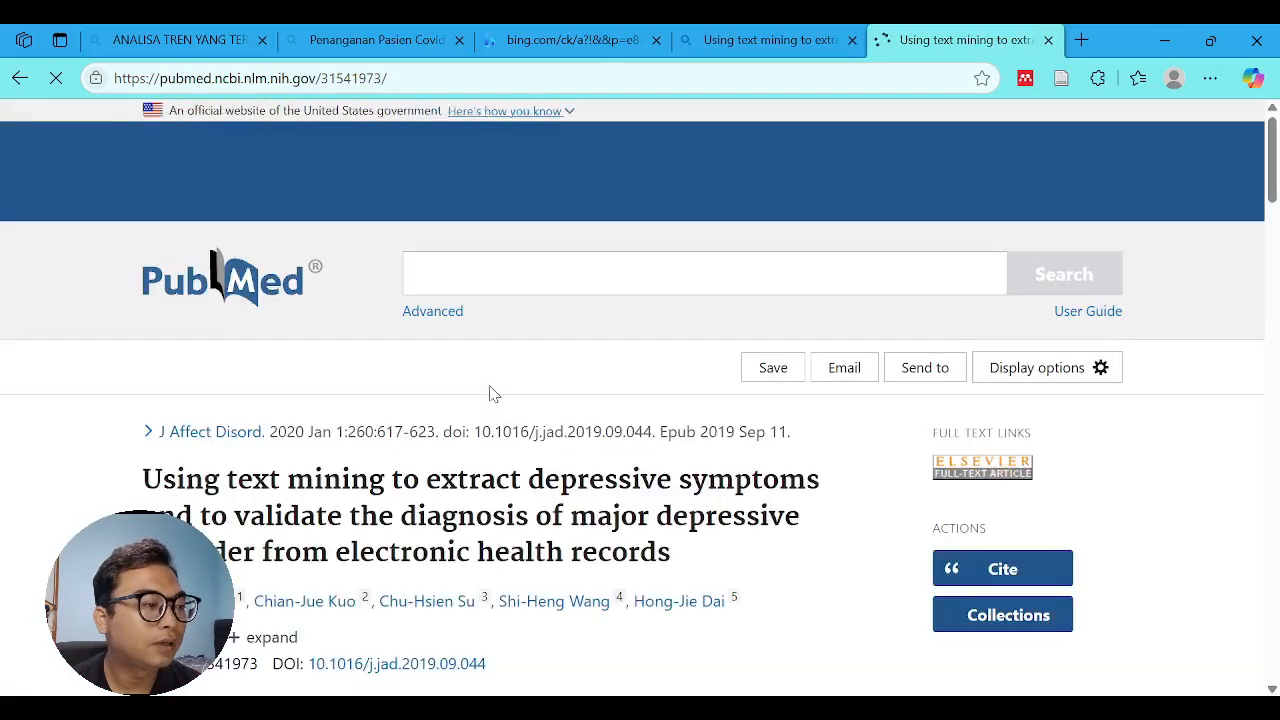
- Download the PubMed article's citation as an .nbib file
{"action": "scroll", "coordinate": [489, 393], "scroll_direction": "down", "scroll_amount": 4}
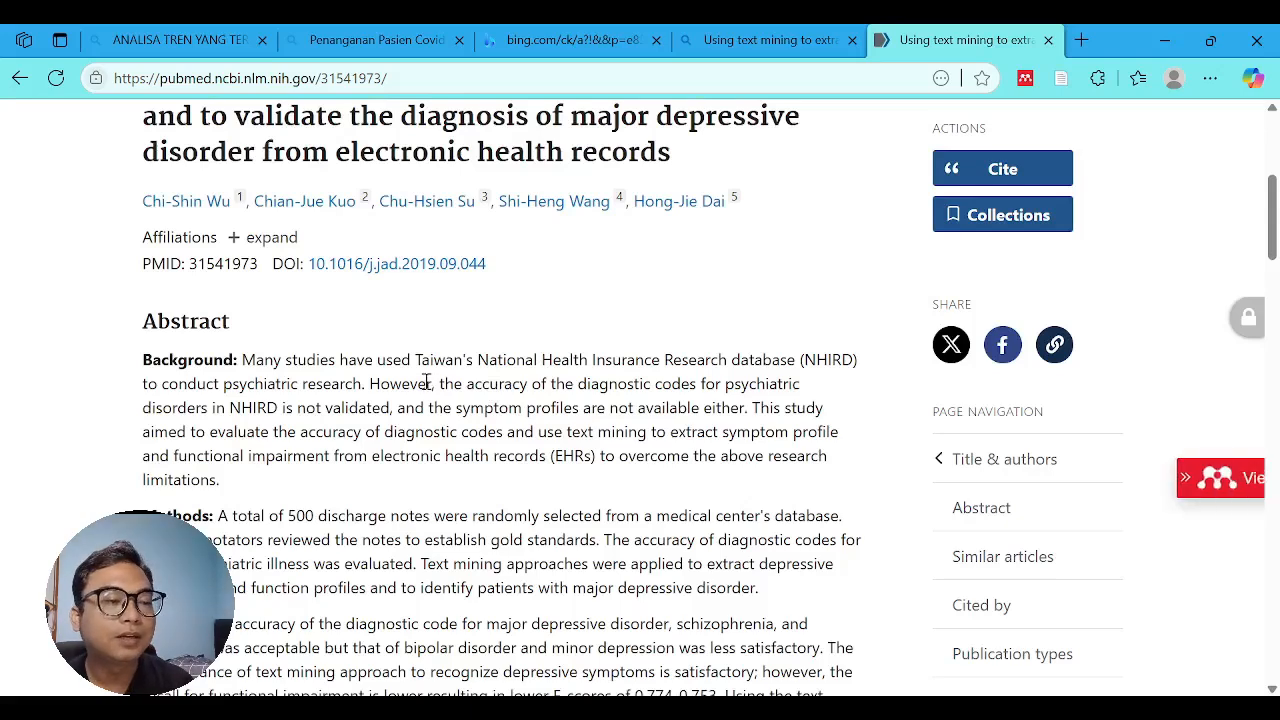
{"action": "scroll", "coordinate": [457, 420], "scroll_direction": "up", "scroll_amount": 3}
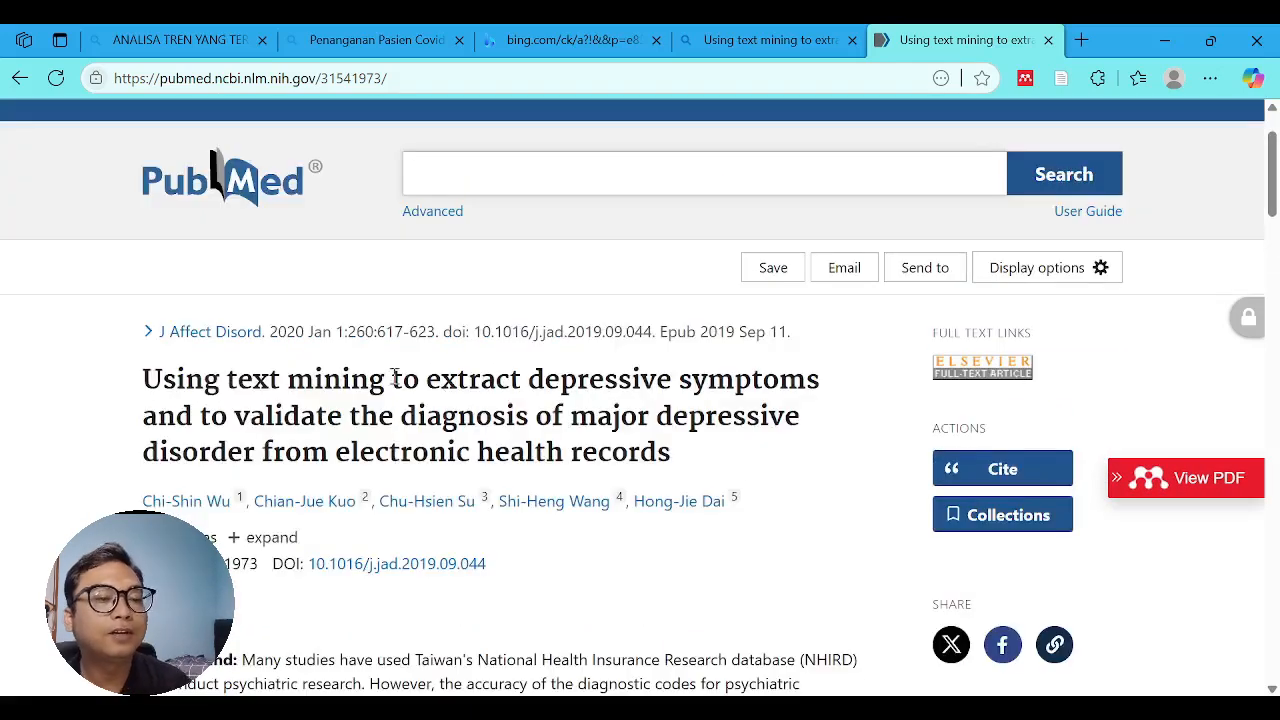
{"action": "scroll", "coordinate": [398, 380], "scroll_direction": "down", "scroll_amount": 1}
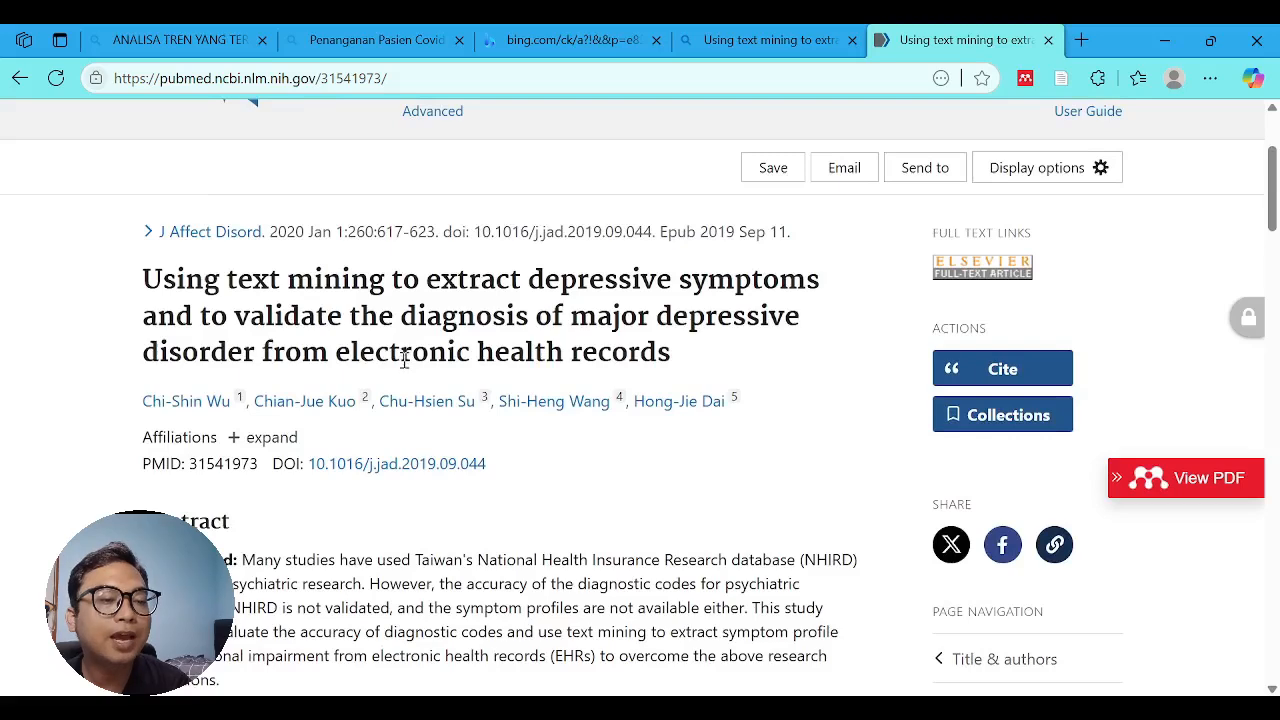
{"action": "left_click", "coordinate": [1005, 378]}
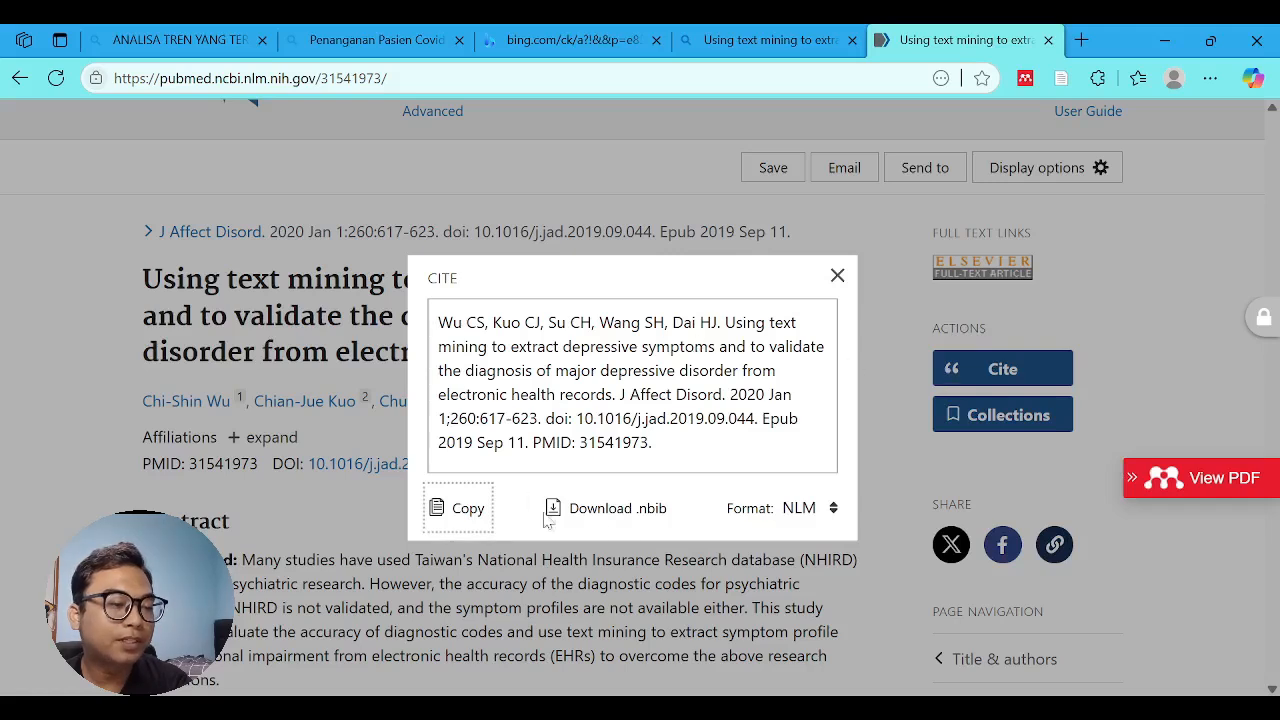
{"action": "left_click", "coordinate": [834, 510]}
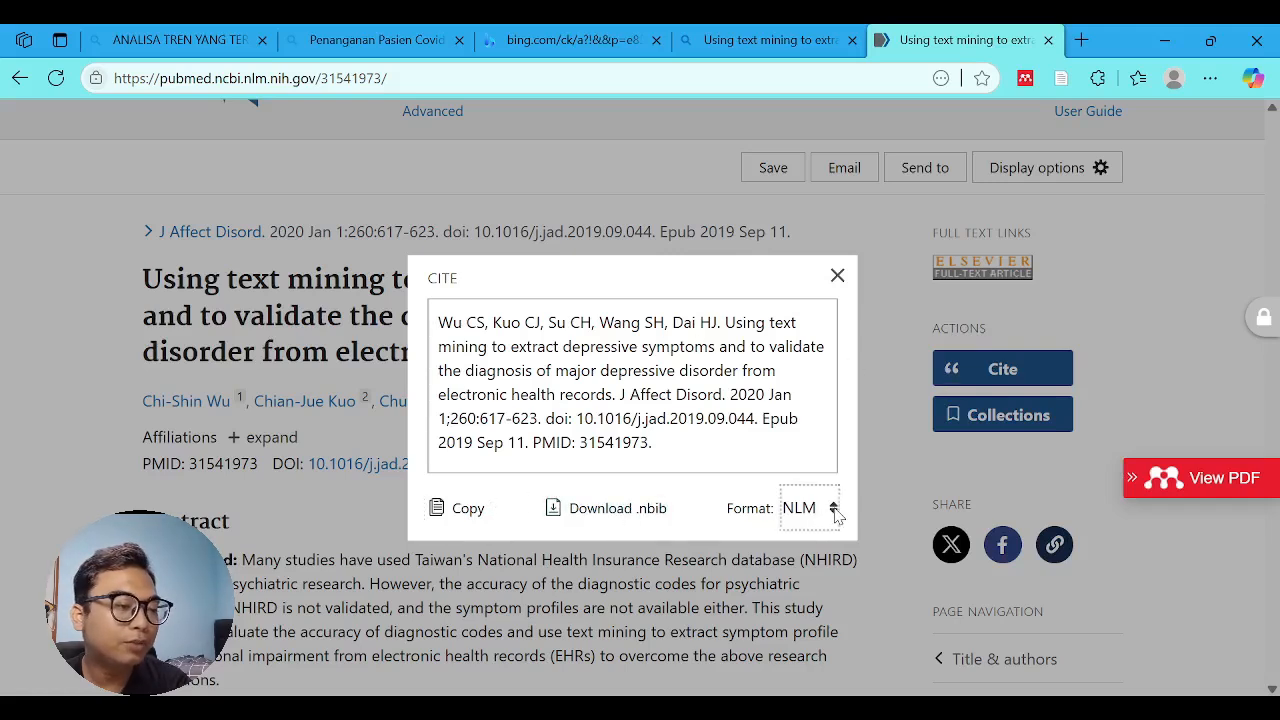
{"action": "left_click", "coordinate": [634, 512]}
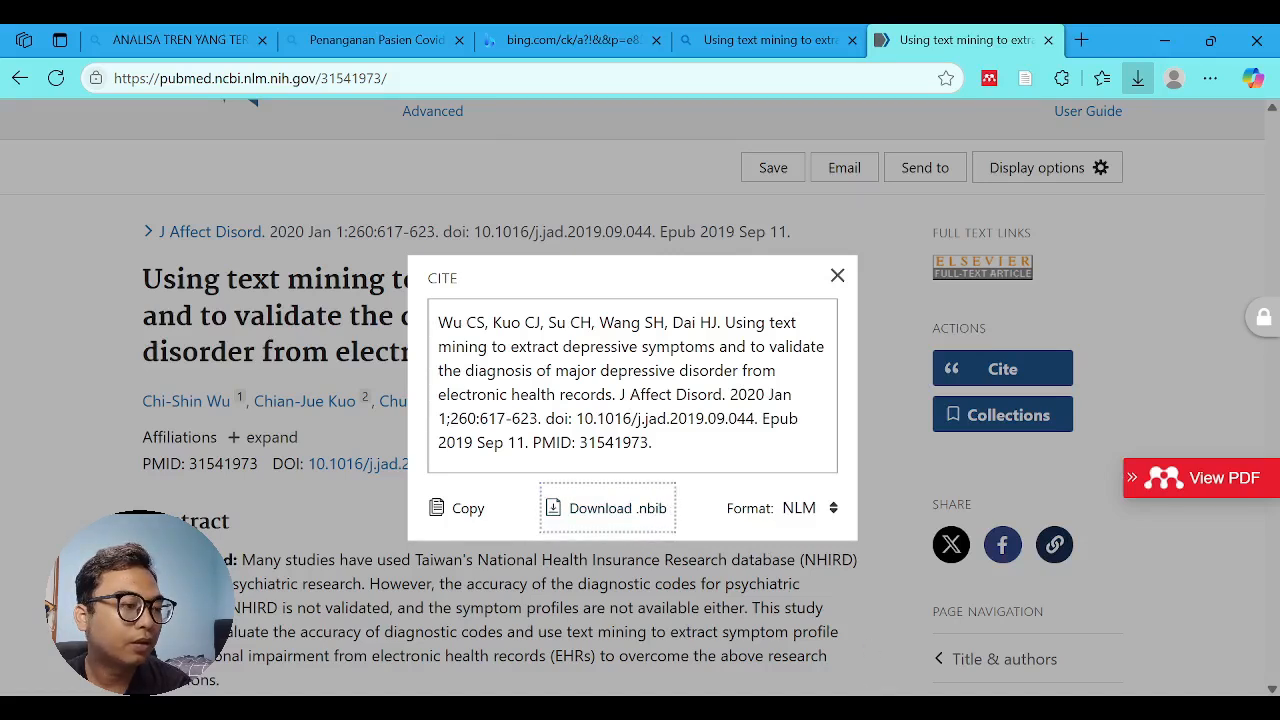
- Import 31541973.nbib into Mendeley Reference Manager and check the new reference's details from key information to identifiers
{"action": "key", "text": "alt+Tab"}
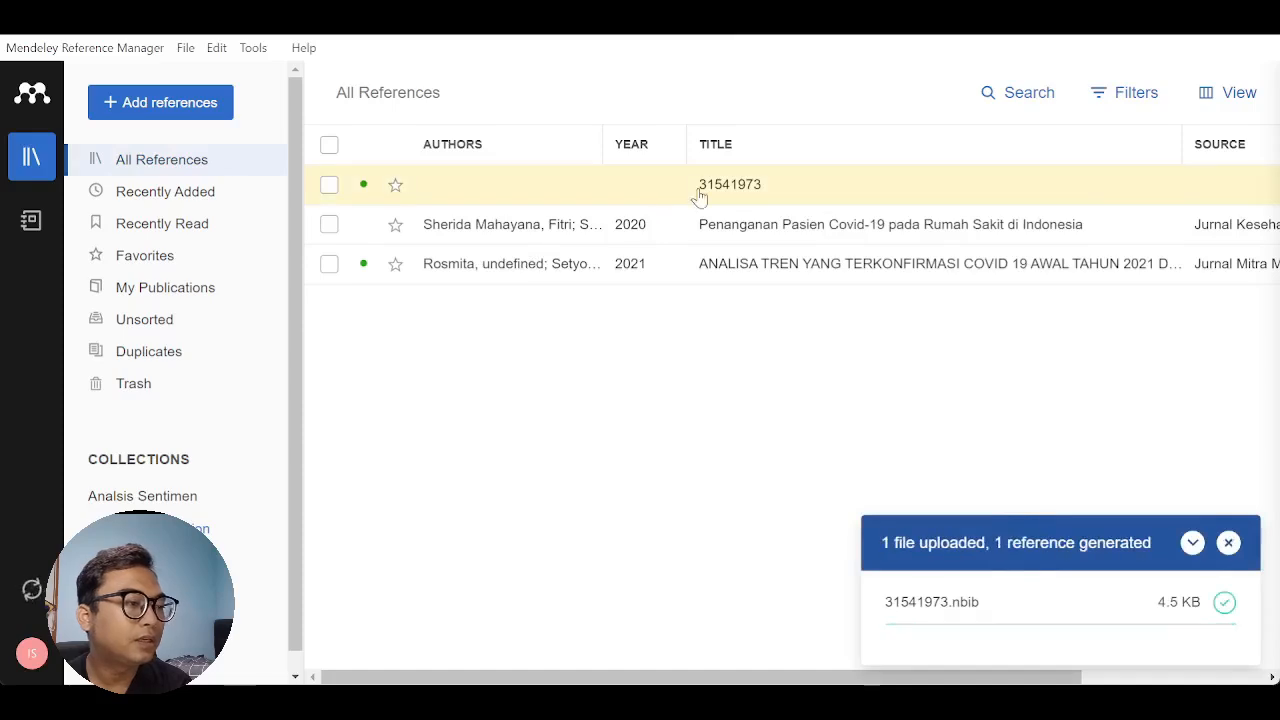
{"action": "left_click", "coordinate": [700, 191]}
{"action": "scroll", "coordinate": [975, 355], "scroll_direction": "down", "scroll_amount": 10}
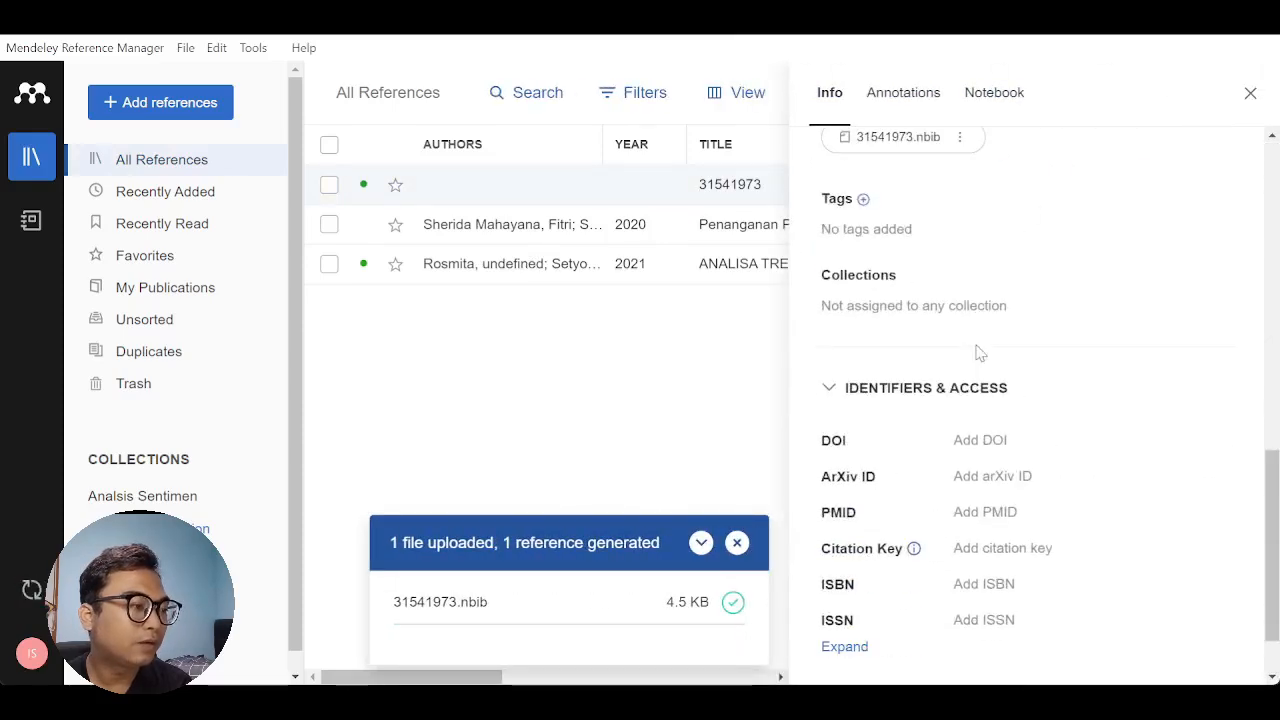
{"action": "scroll", "coordinate": [978, 350], "scroll_direction": "up", "scroll_amount": 10}
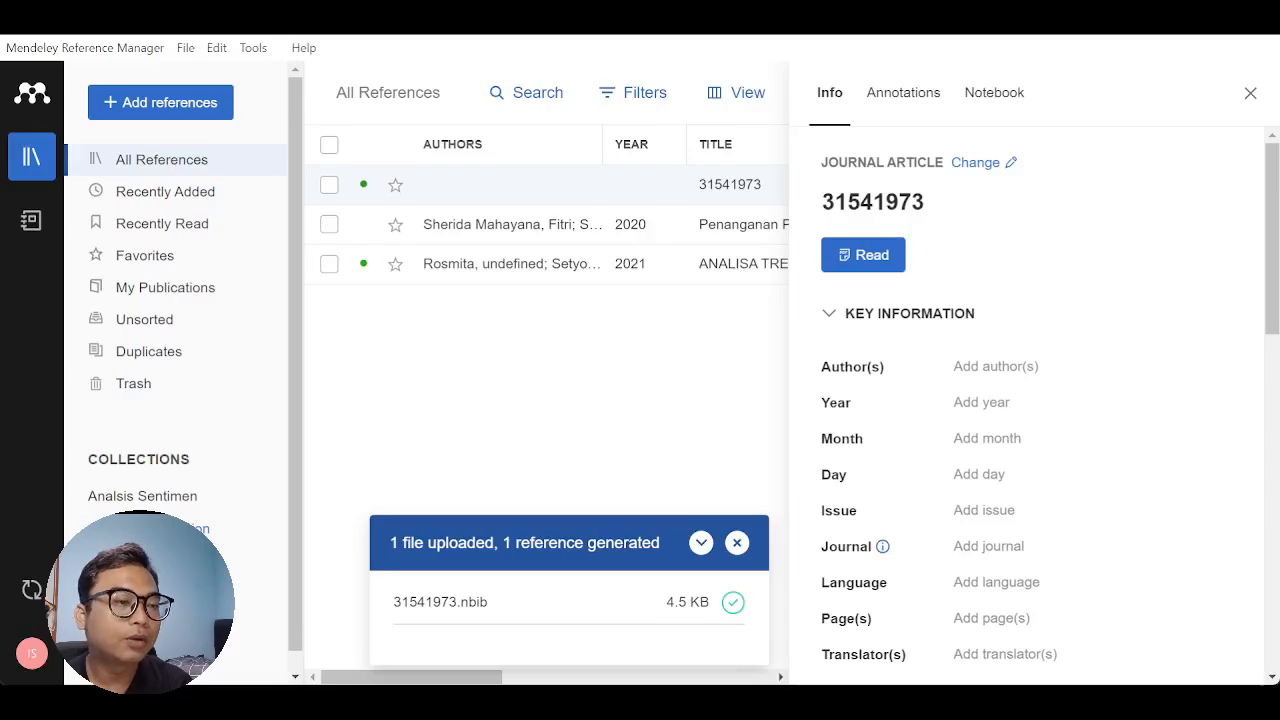
- Return to Word and copy the title of reference [17], "Research lines on the impact of the COVID-19 pandemic on business. A text mining analysis"
{"action": "key", "text": "alt+Tab"}
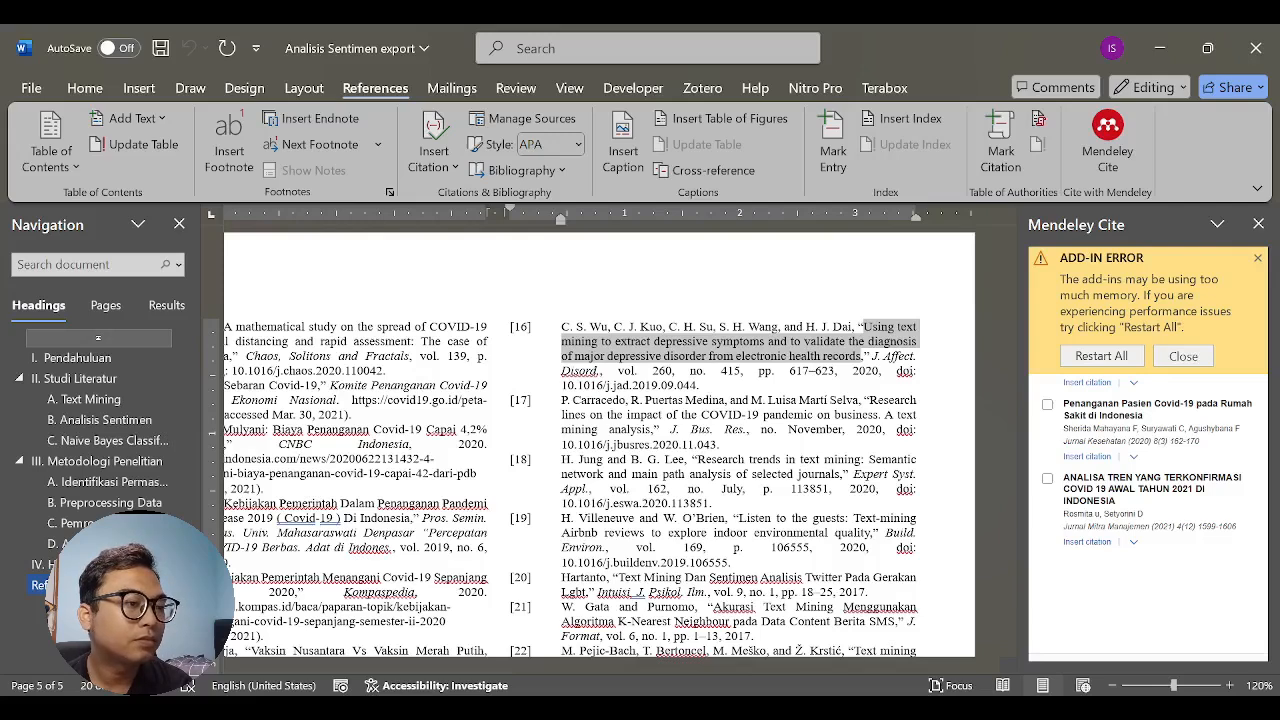
{"action": "key", "text": "alt+Tab"}
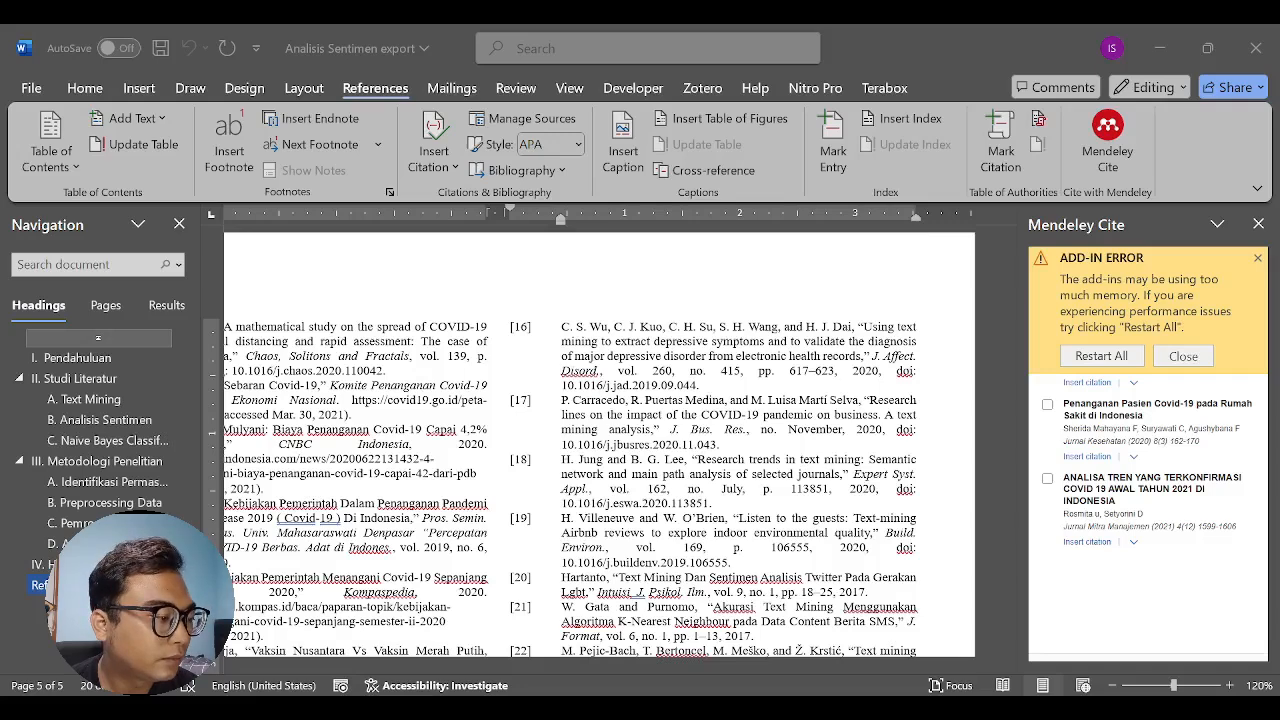
{"action": "key", "text": "alt+Tab"}
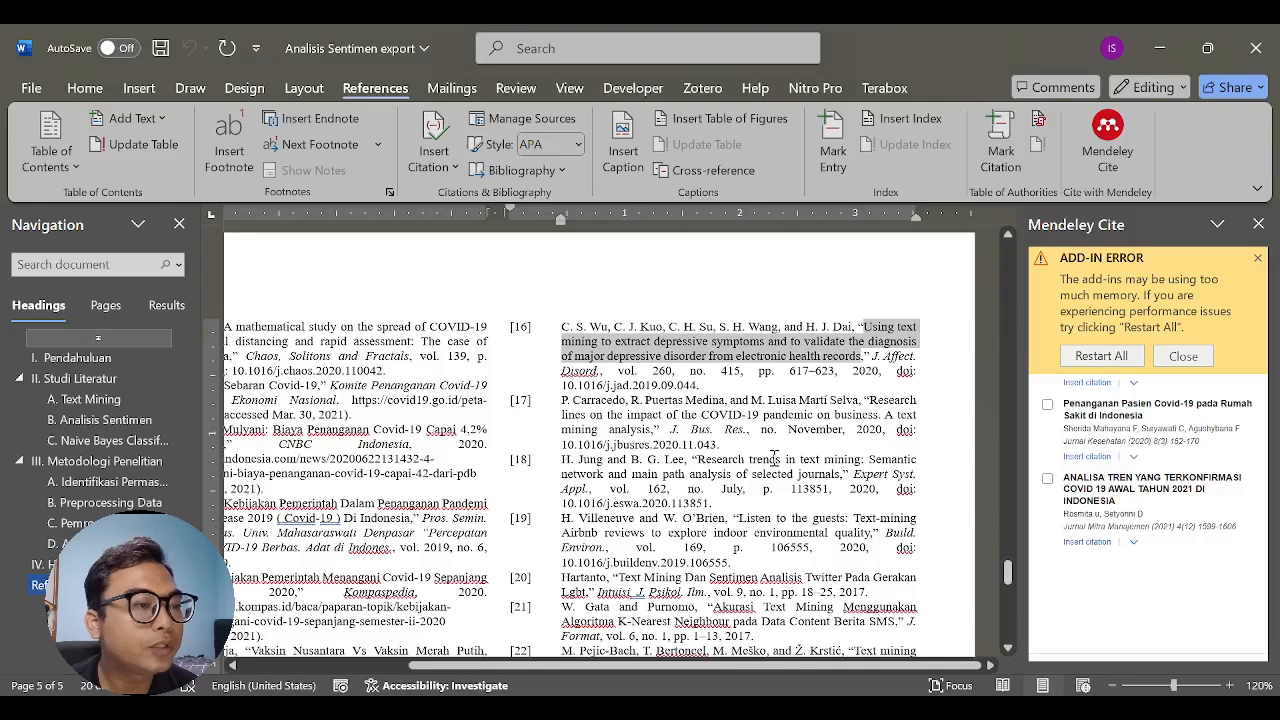
{"action": "left_click", "coordinate": [873, 394]}
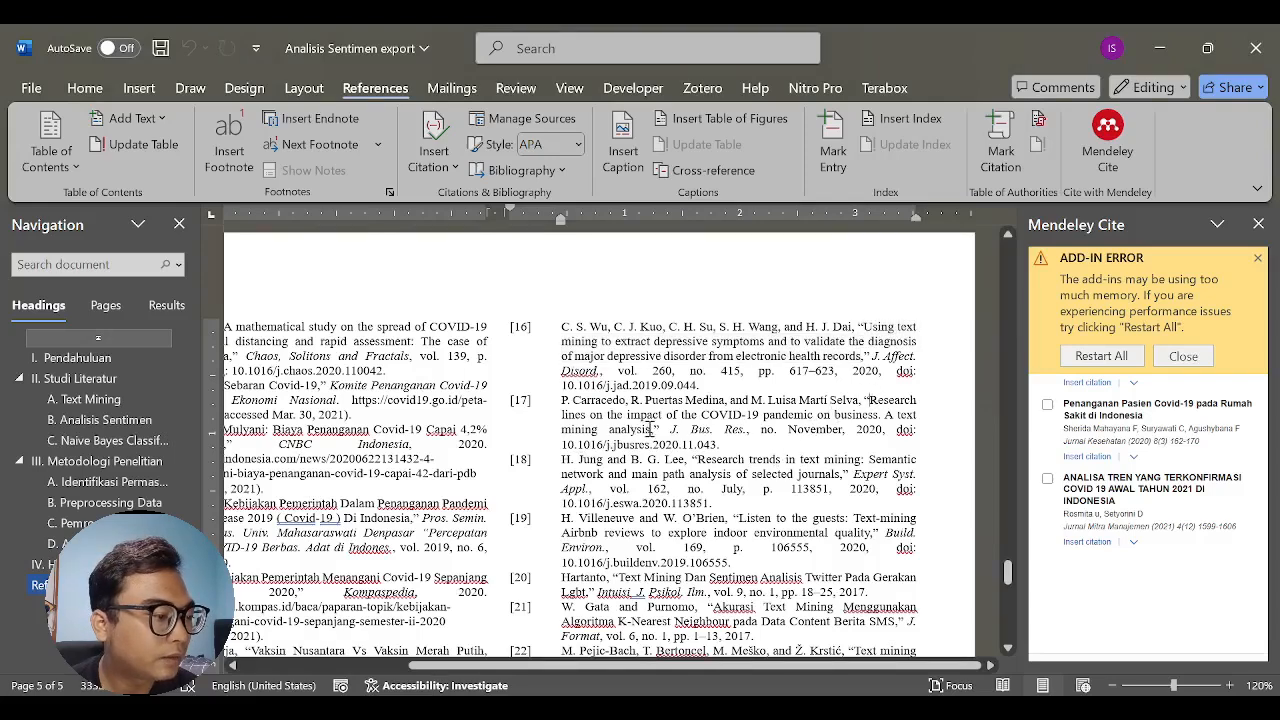
{"action": "left_click", "coordinate": [649, 427], "text": "shift"}
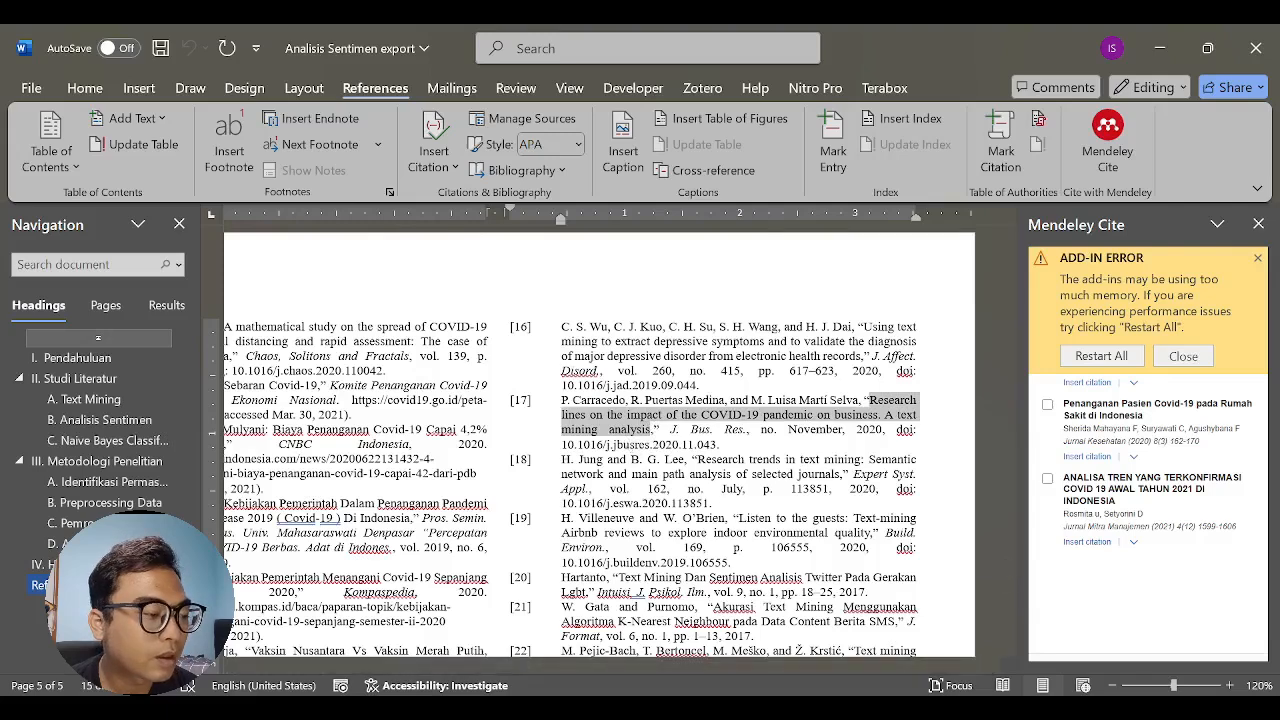
- Switch to the browser, search for the copied title of reference [17] and open the article on ScienceDirect
{"action": "key", "text": "alt+Tab"}
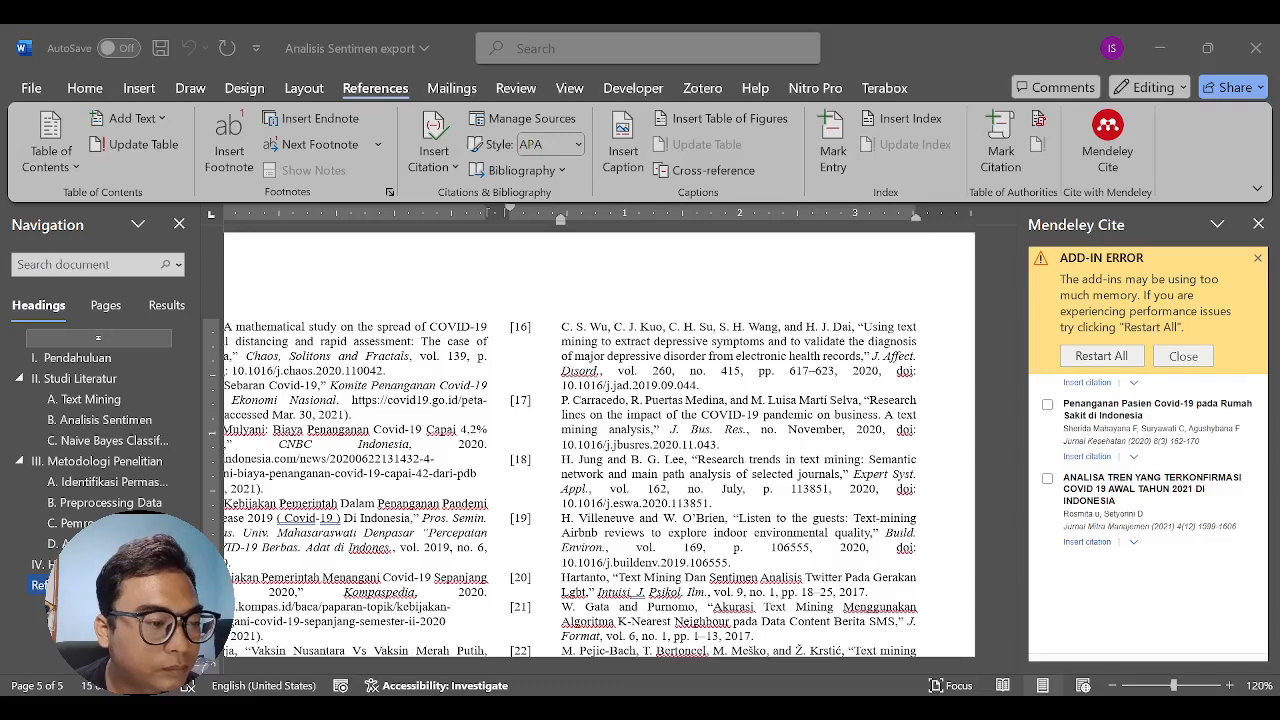
{"action": "key", "text": "alt+Tab"}
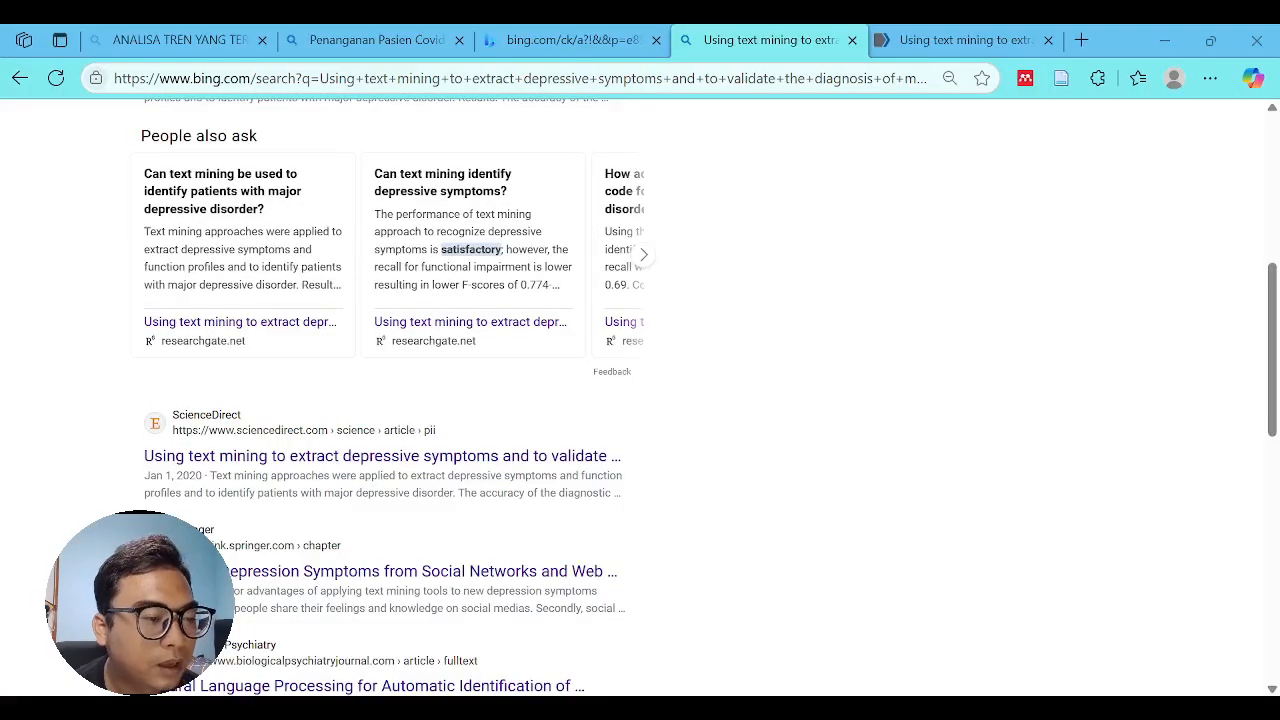
{"action": "left_click", "coordinate": [590, 77]}
{"action": "key", "text": "ctrl+v"}
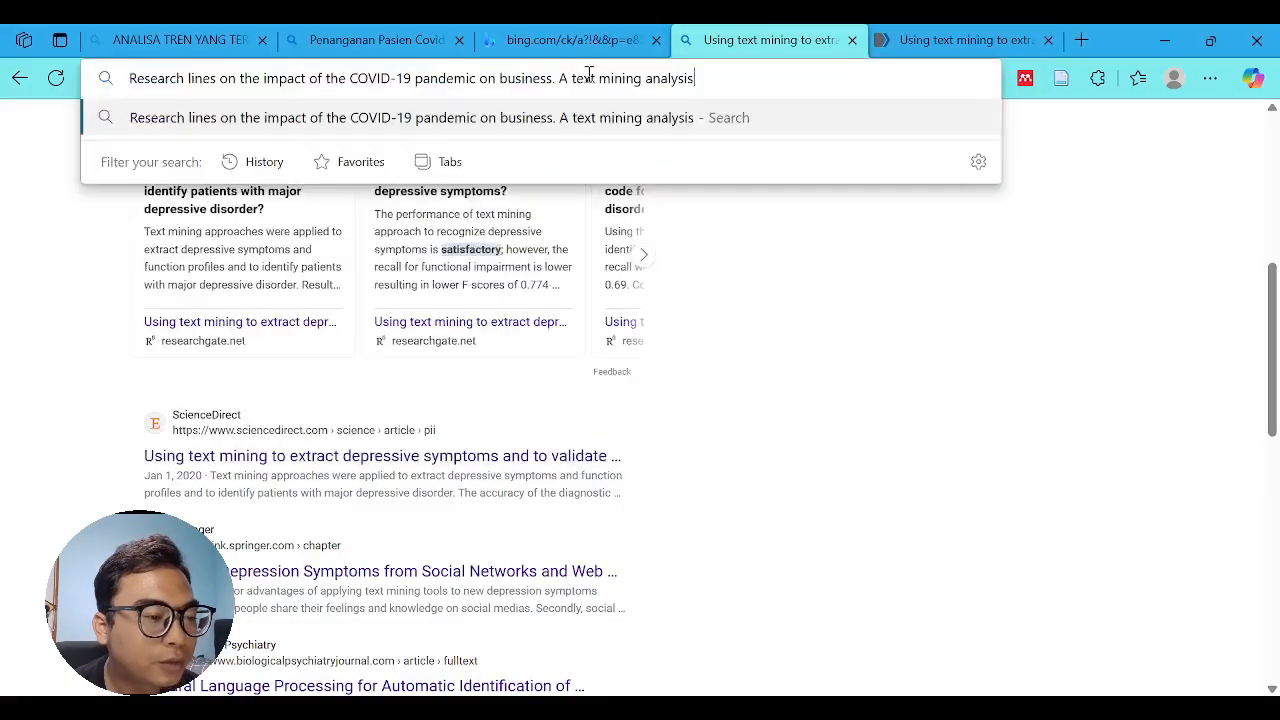
{"action": "key", "text": "Return"}
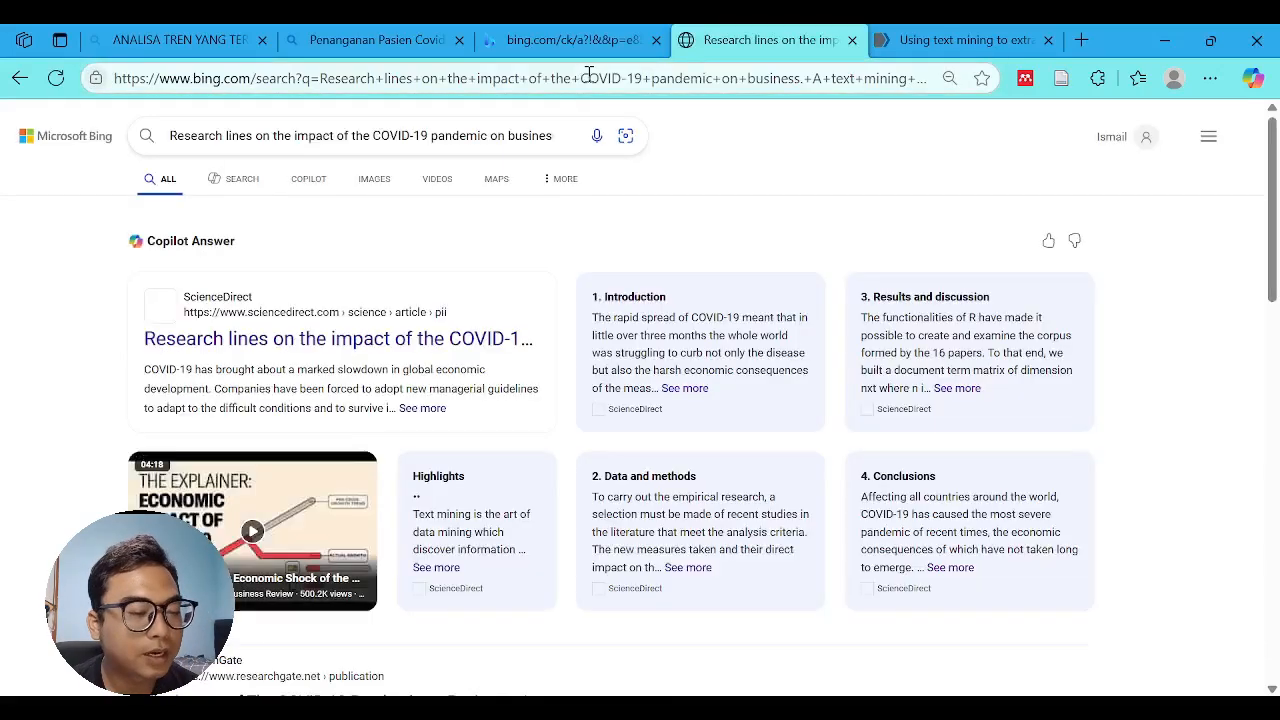
{"action": "left_click", "coordinate": [448, 340]}
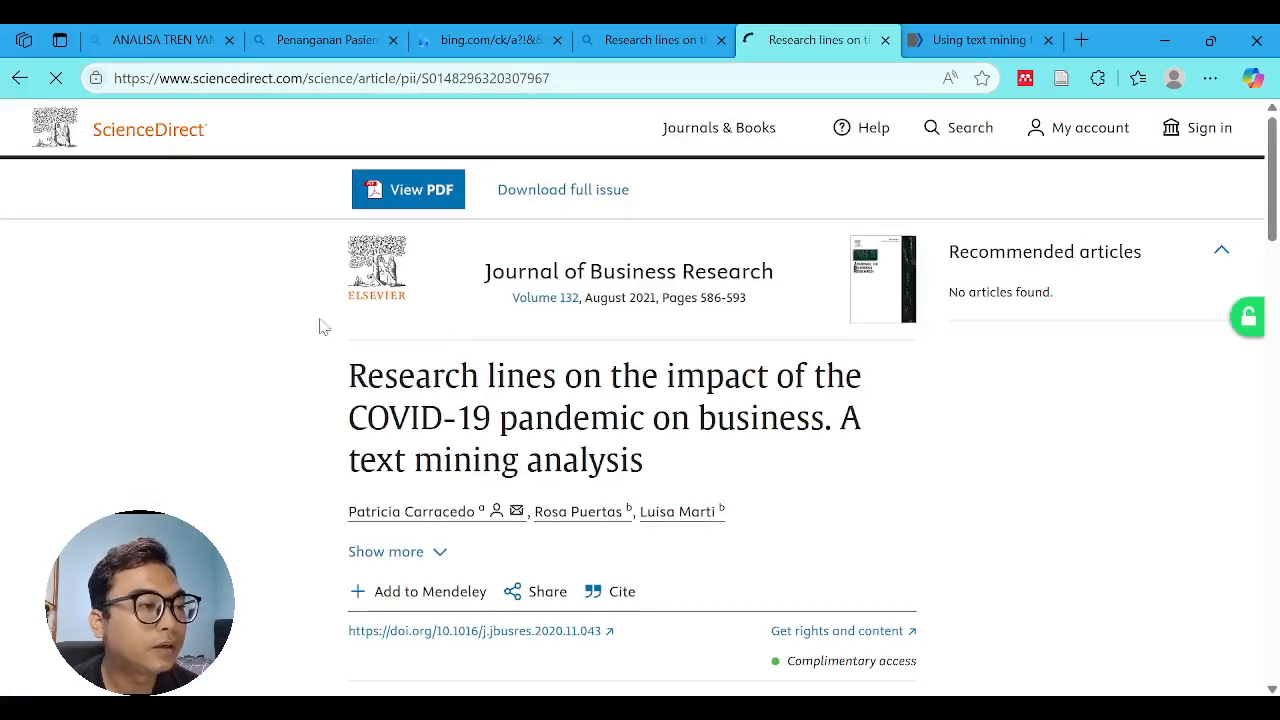
- Export the ScienceDirect article's citation to BibTeX
{"action": "scroll", "coordinate": [393, 377], "scroll_direction": "down", "scroll_amount": 2}
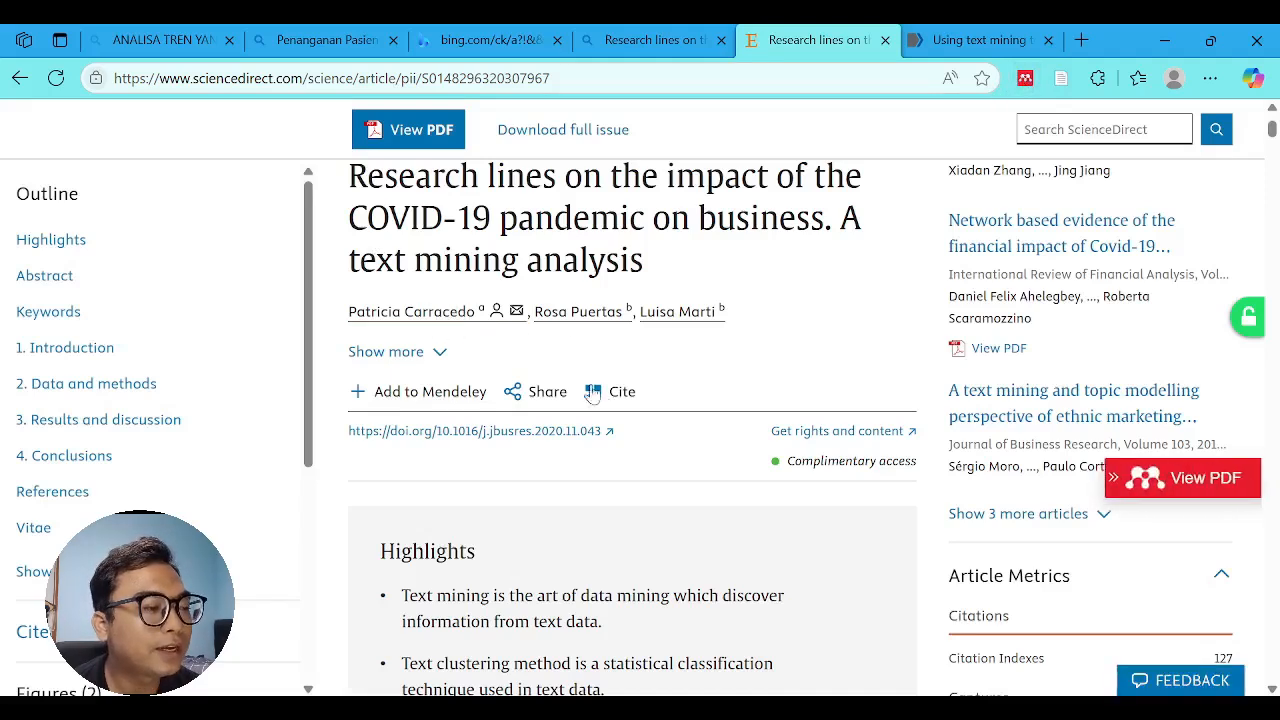
{"action": "left_click", "coordinate": [608, 400]}
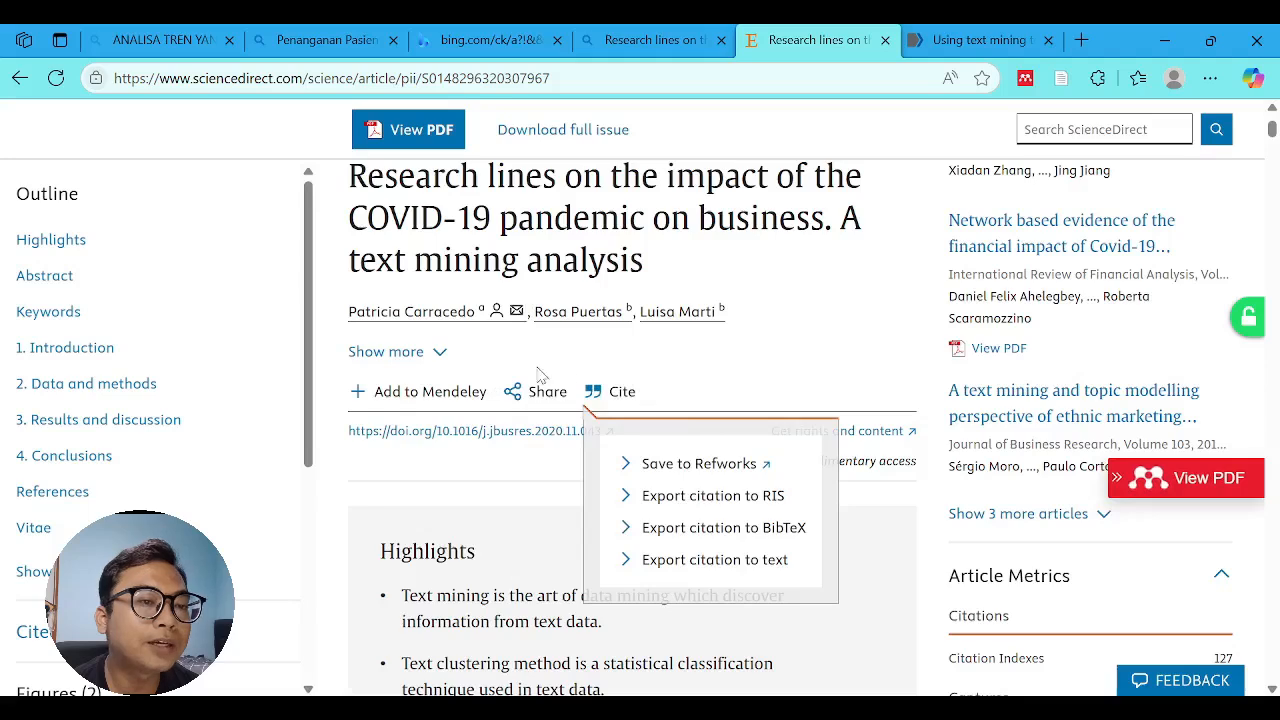
{"action": "scroll", "coordinate": [533, 372], "scroll_direction": "down", "scroll_amount": 1}
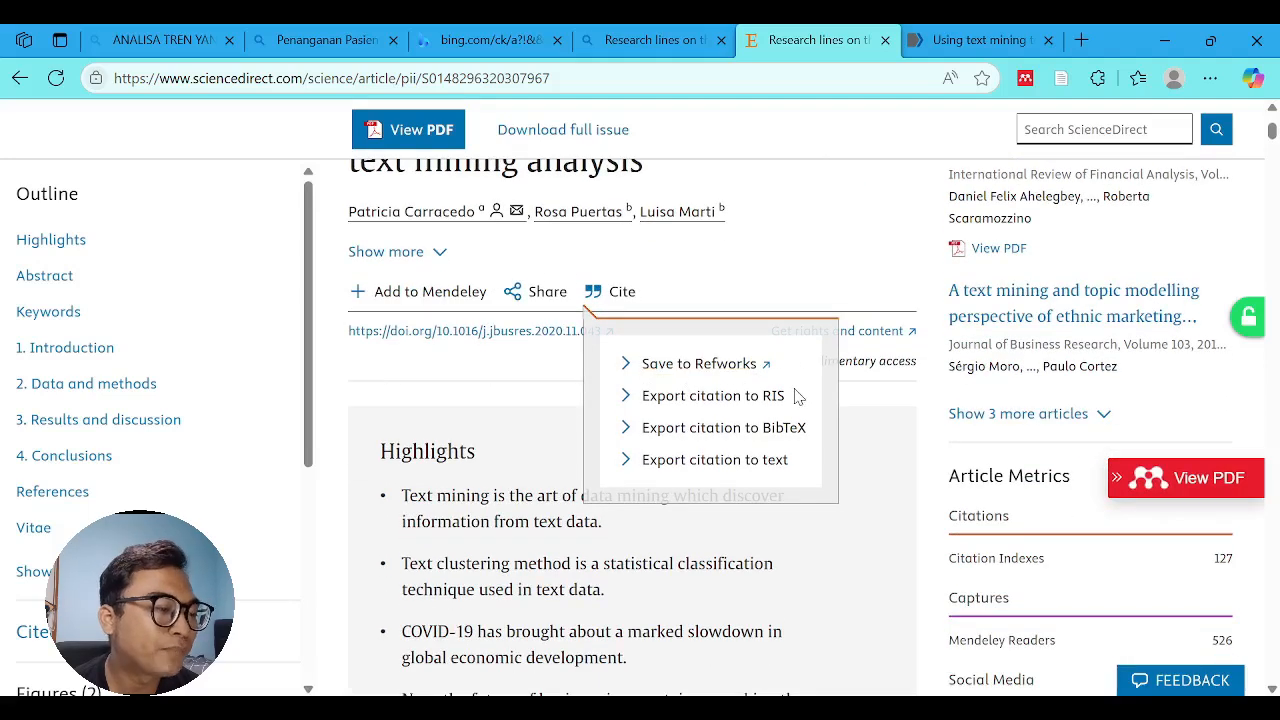
{"action": "left_click", "coordinate": [743, 429]}
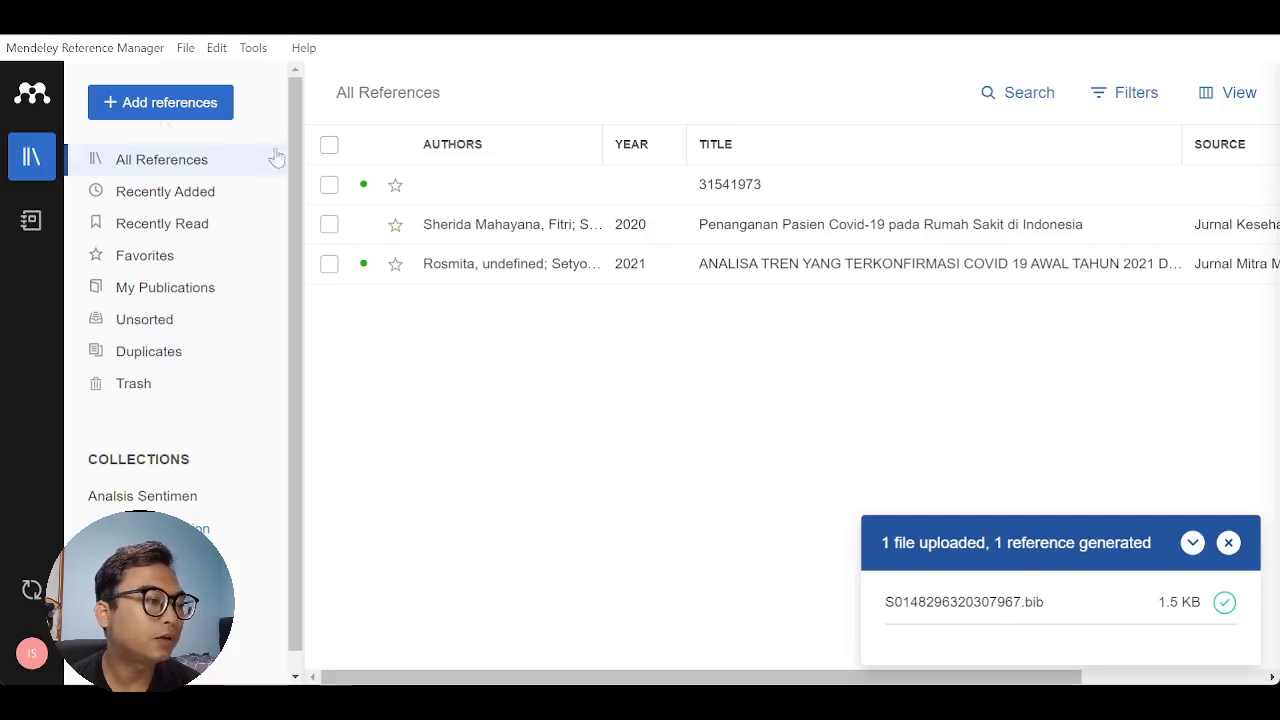
- Import S0148296320307967.bib into Mendeley Reference Manager and check the details of the new reference on COVID-19's impact on business
{"action": "left_click", "coordinate": [157, 106]}
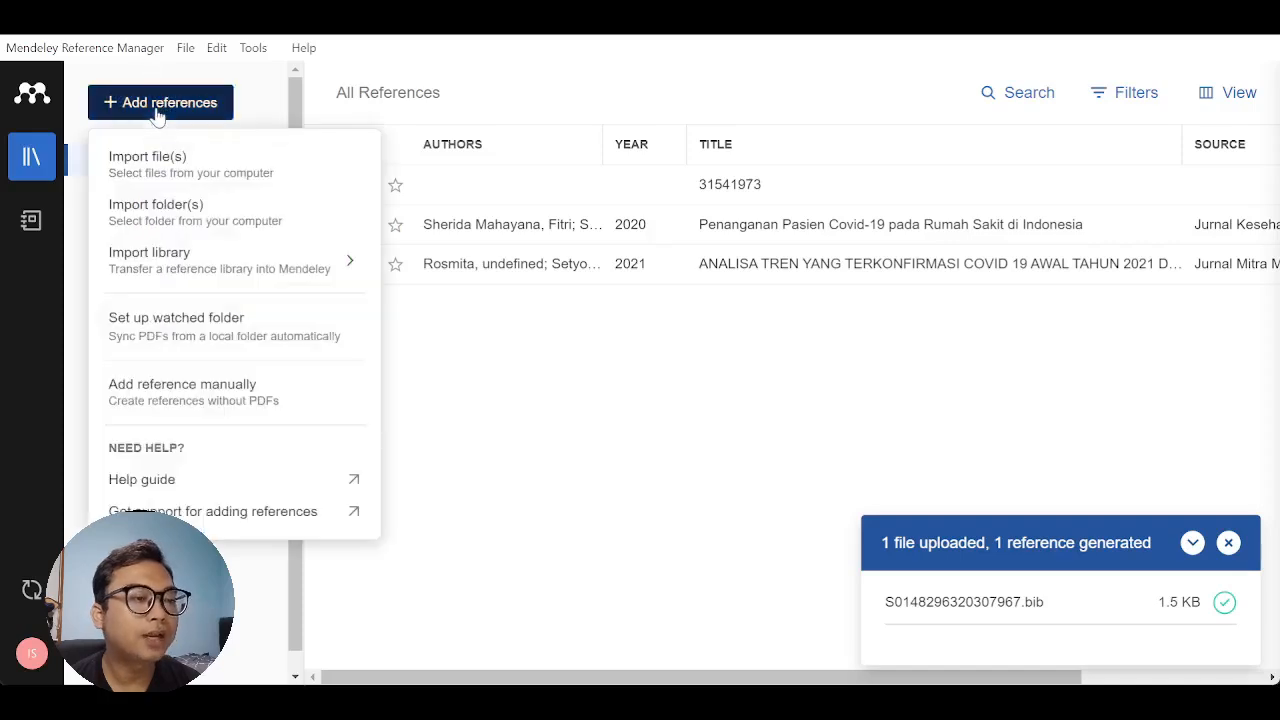
{"action": "left_click", "coordinate": [159, 165]}
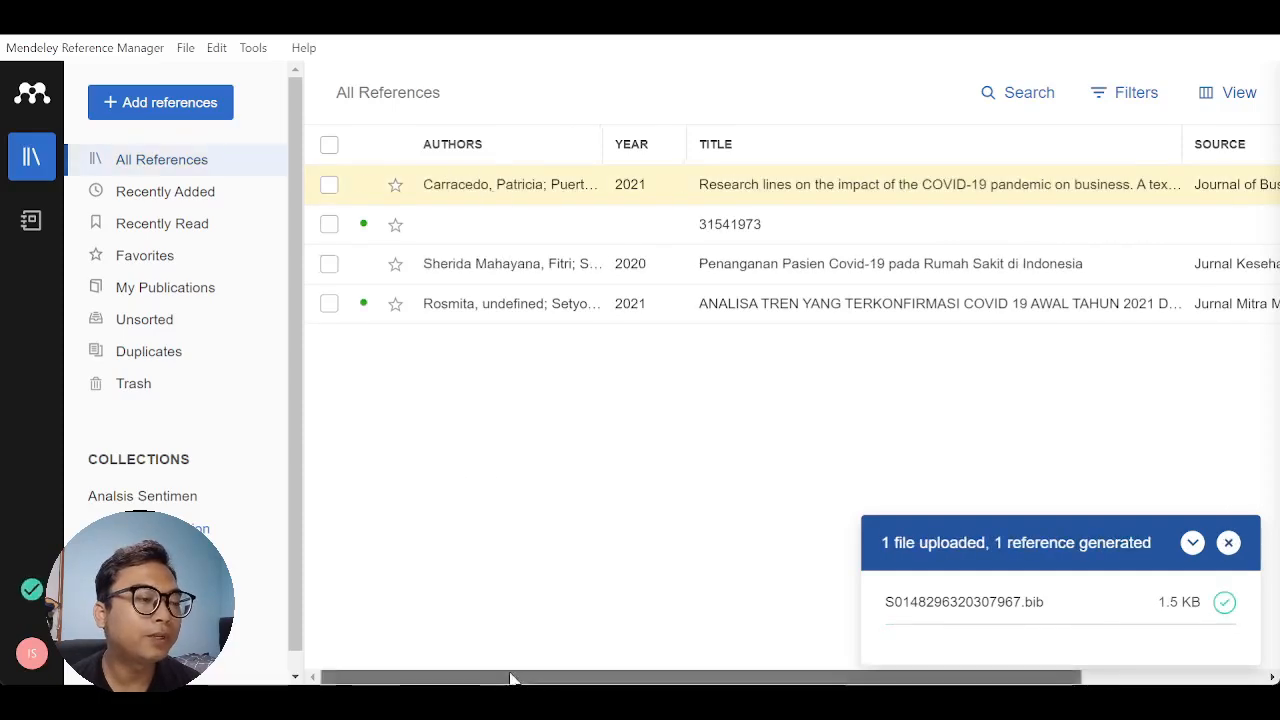
{"action": "left_click_drag", "start_coordinate": [510, 678], "coordinate": [693, 678]}
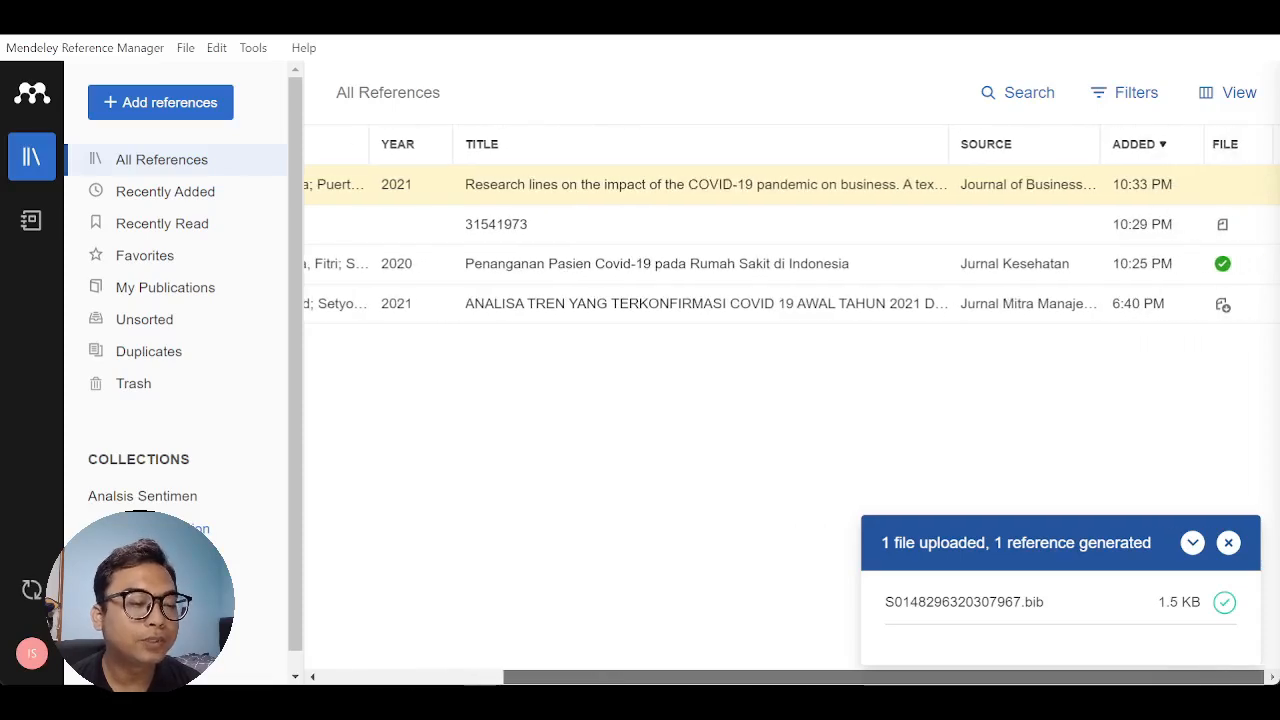
{"action": "left_click", "coordinate": [787, 195]}
{"action": "scroll", "coordinate": [955, 498], "scroll_direction": "down", "scroll_amount": 5}
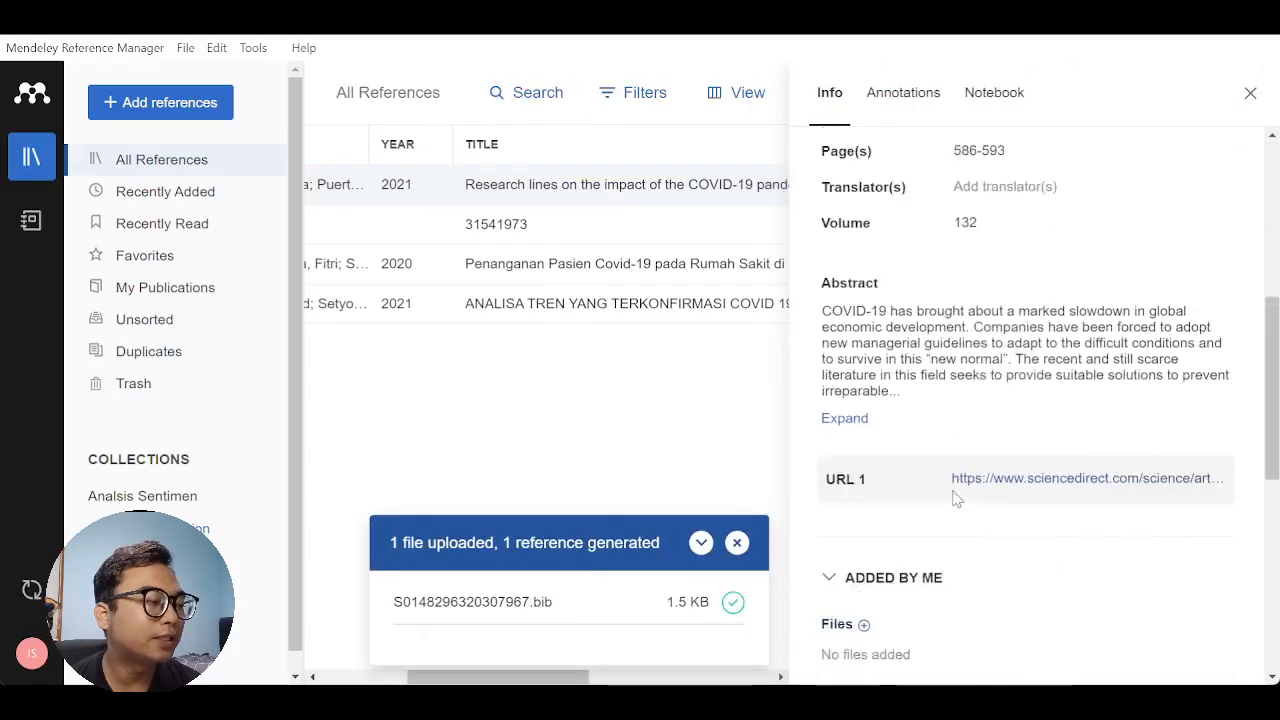
{"action": "scroll", "coordinate": [955, 498], "scroll_direction": "down", "scroll_amount": 4}
{"action": "scroll", "coordinate": [952, 497], "scroll_direction": "up", "scroll_amount": 9}
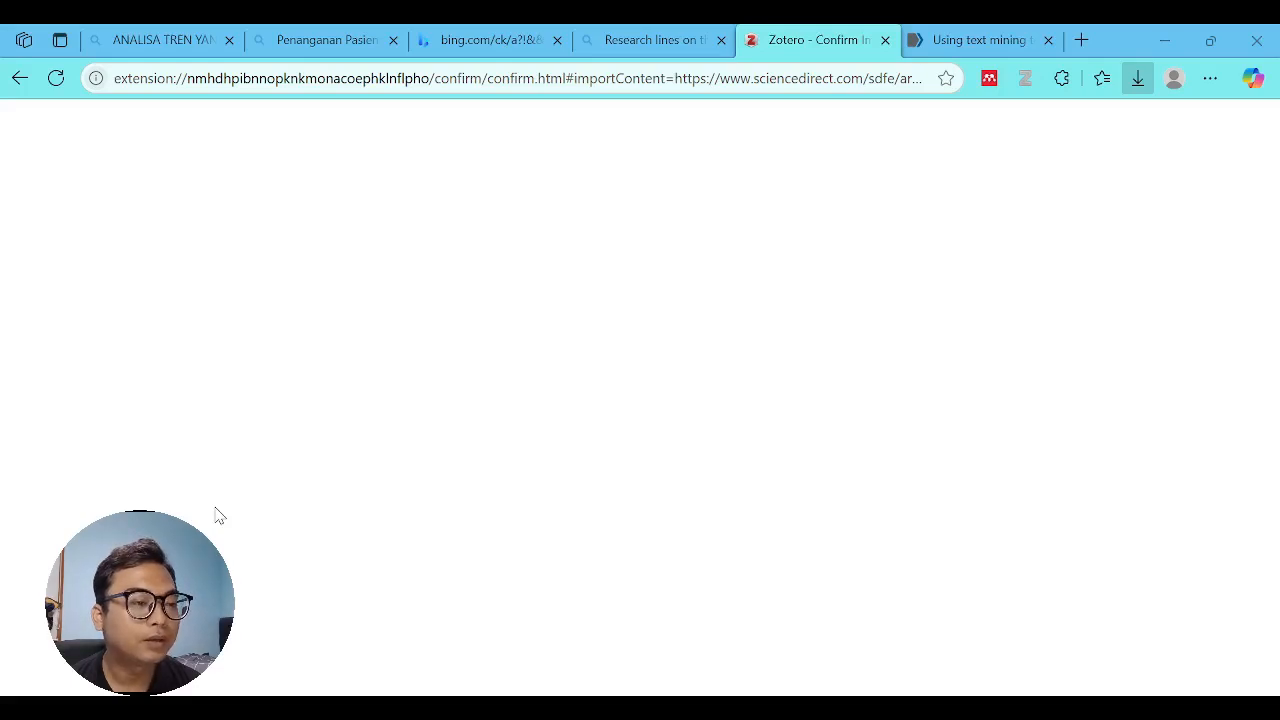
- Return to the PubMed article in the browser, close its citation dialog and copy the article's DOI link
{"action": "left_click", "coordinate": [968, 48]}
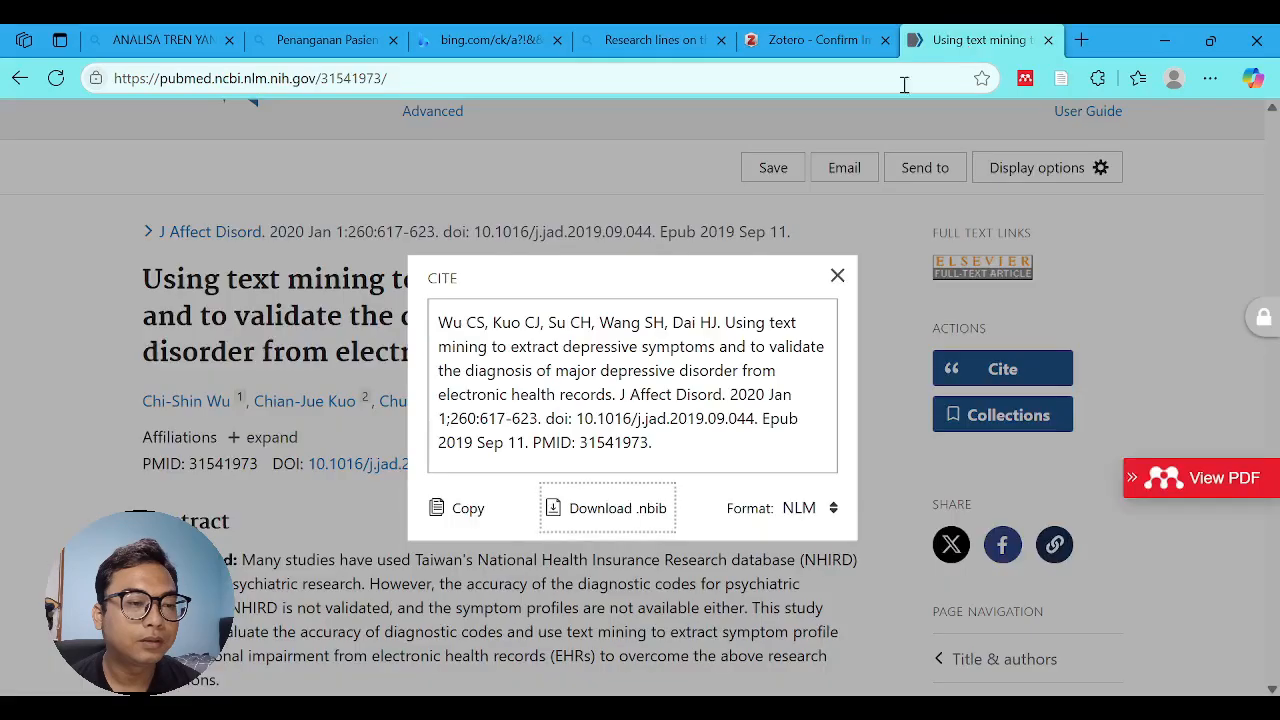
{"action": "left_click", "coordinate": [838, 275]}
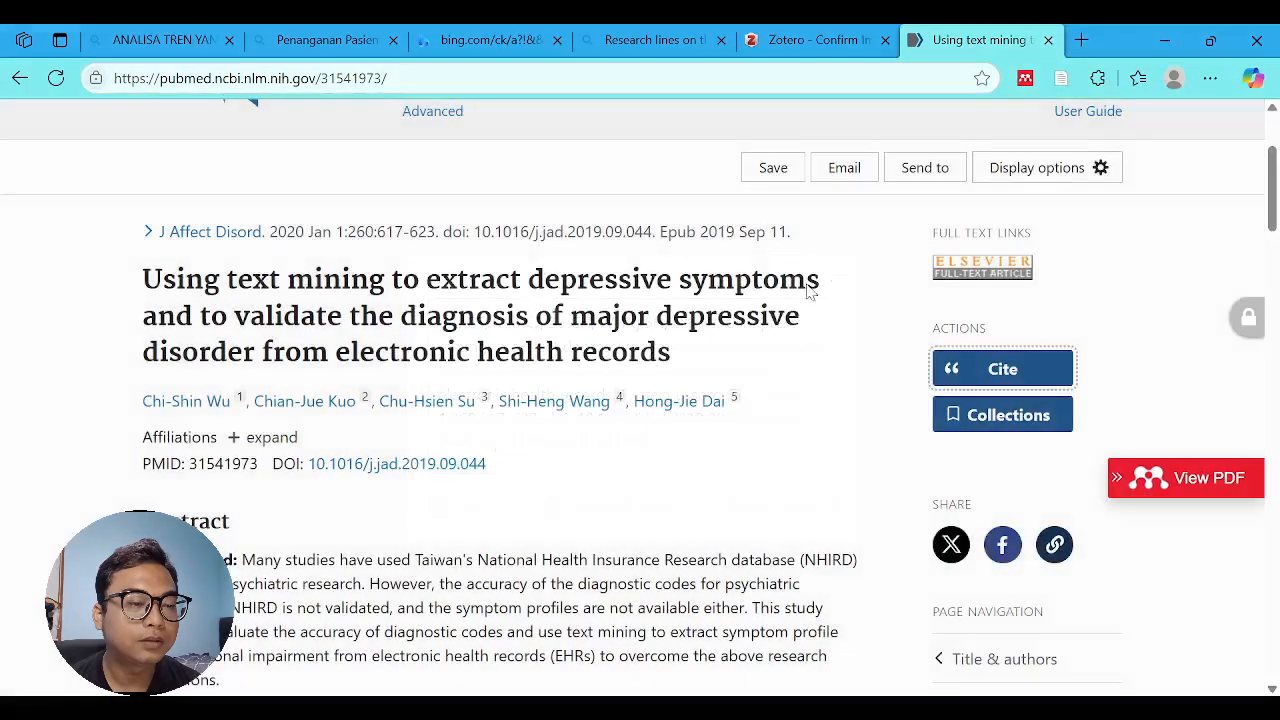
{"action": "left_click", "coordinate": [436, 468]}
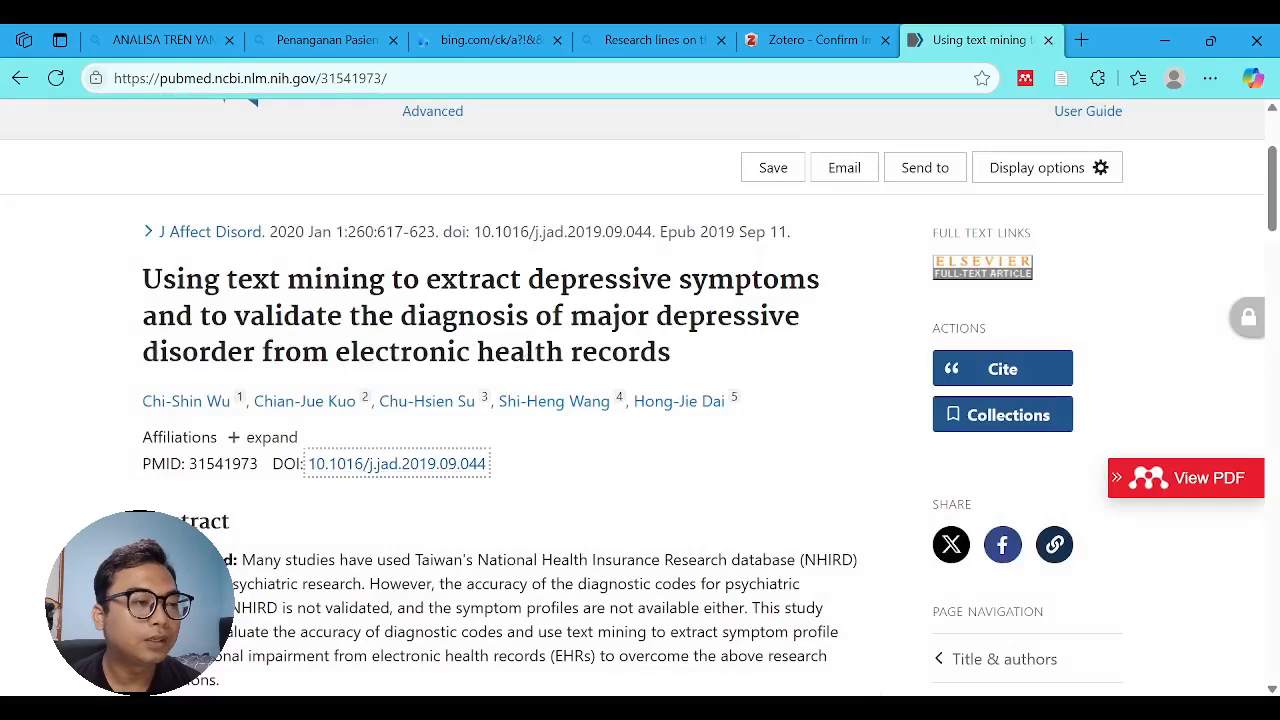
{"action": "key", "text": "alt+Tab"}
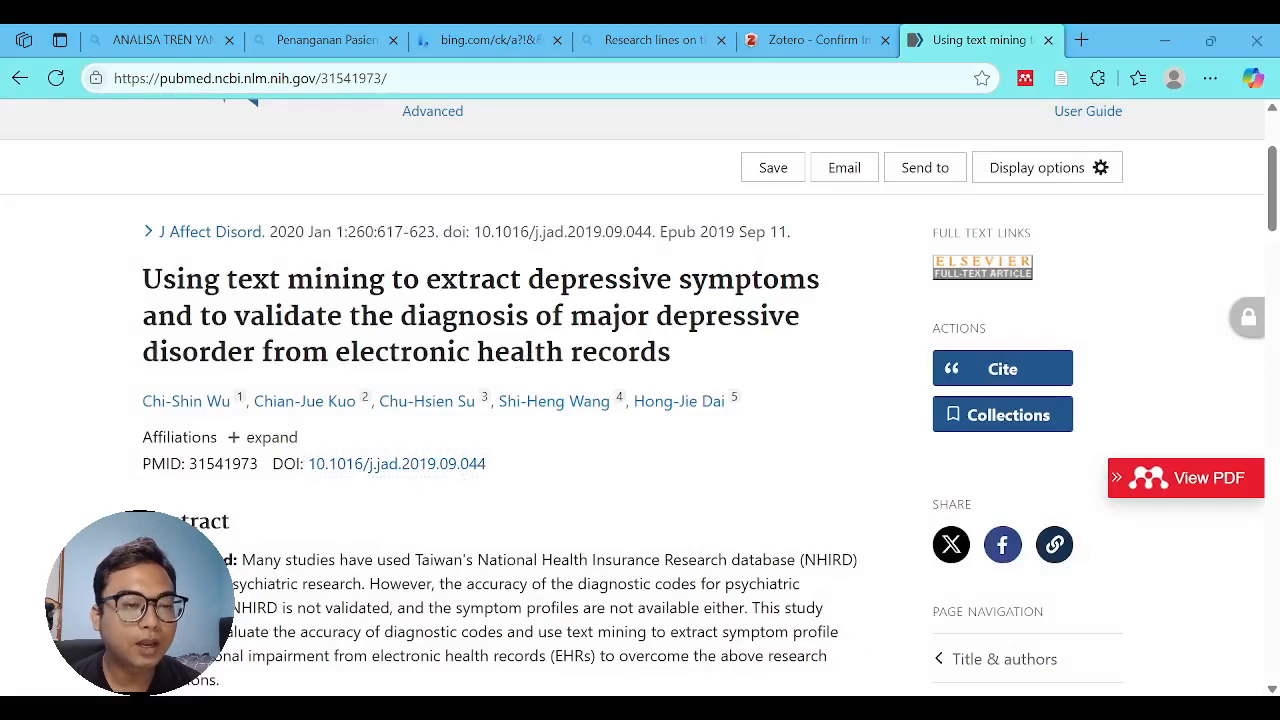
{"action": "left_click", "coordinate": [1023, 362]}
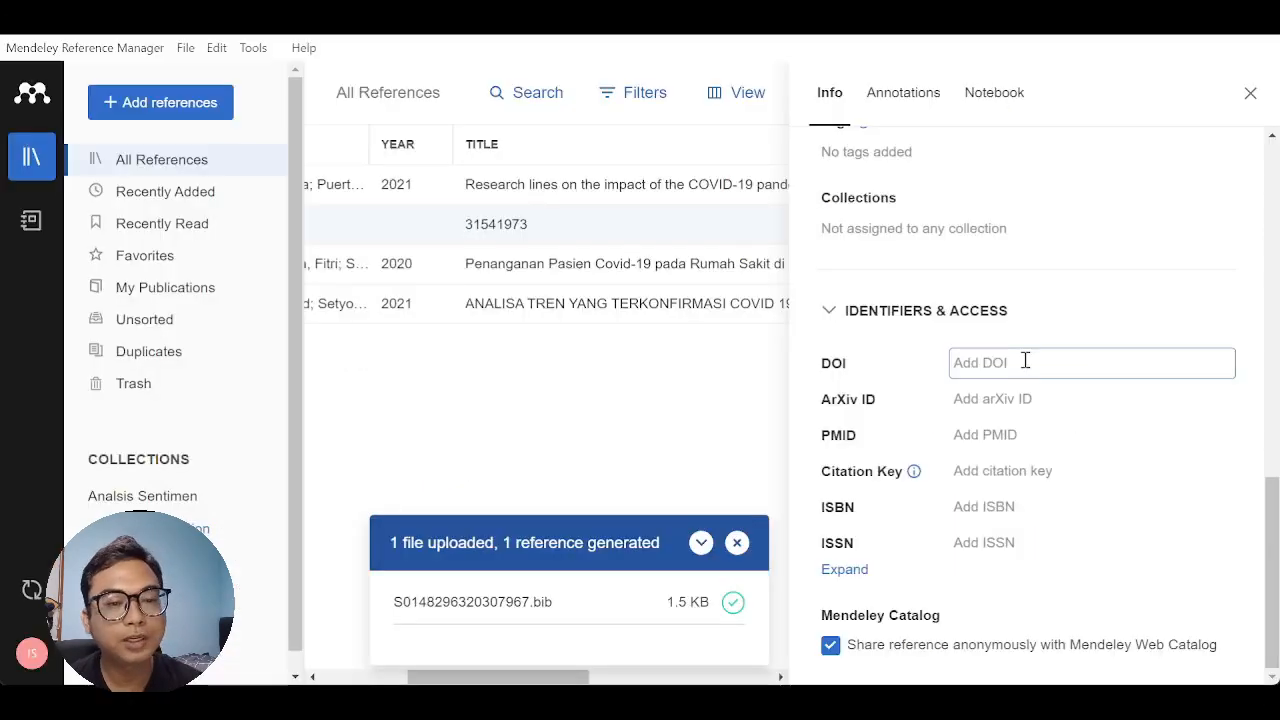
{"action": "type", "text": "https://doi.org/10.1016/j.jad.2019.09.044"}
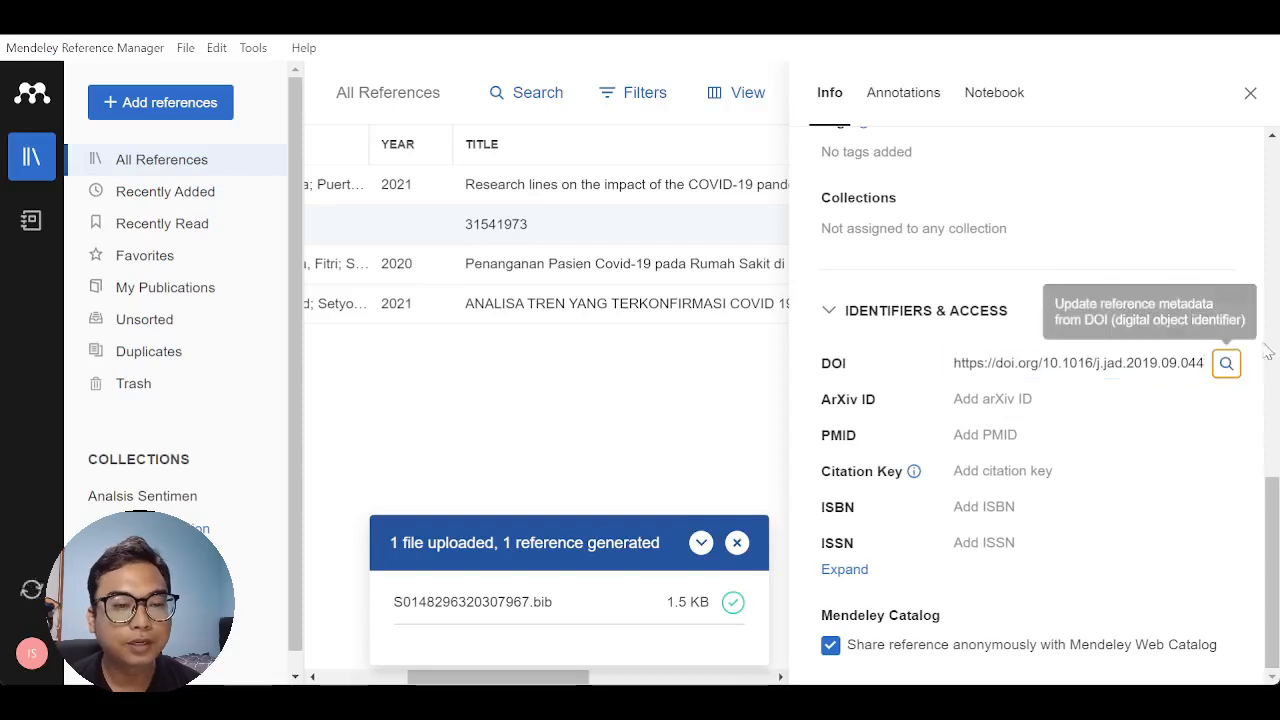
{"action": "left_click", "coordinate": [1225, 366]}
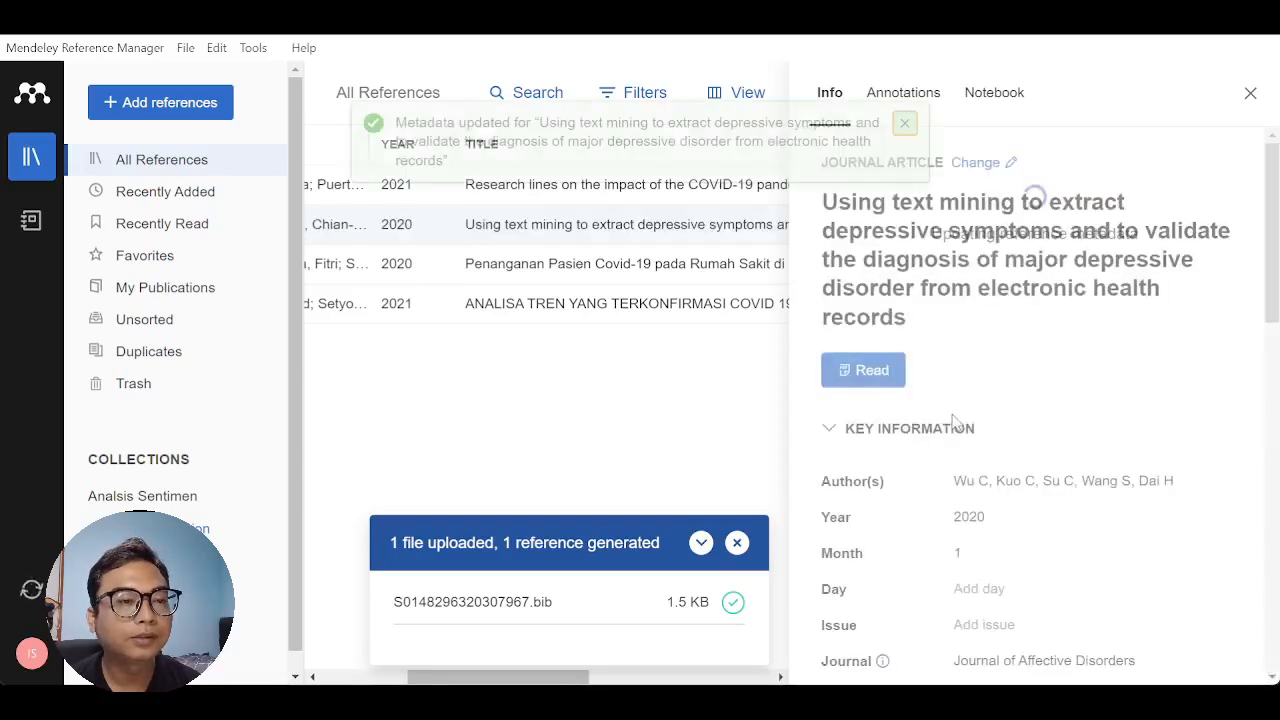
{"action": "left_click", "coordinate": [905, 123]}
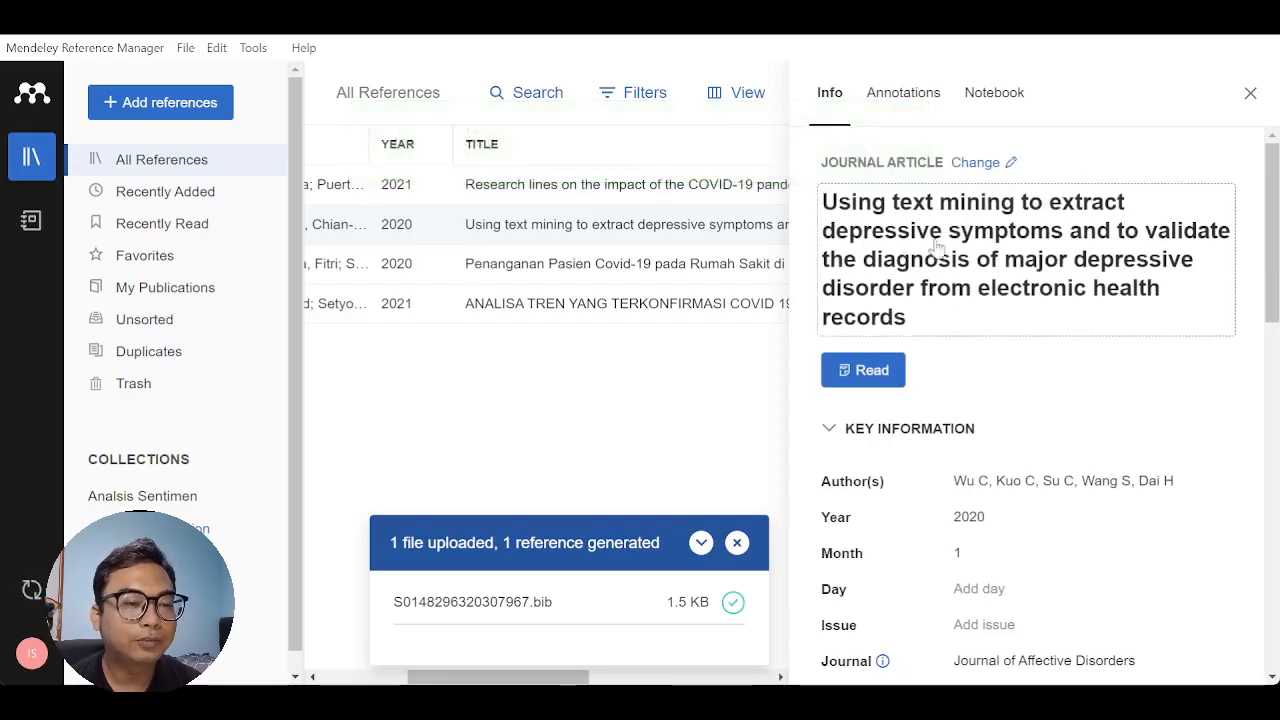
{"action": "scroll", "coordinate": [945, 280], "scroll_direction": "down", "scroll_amount": 4}
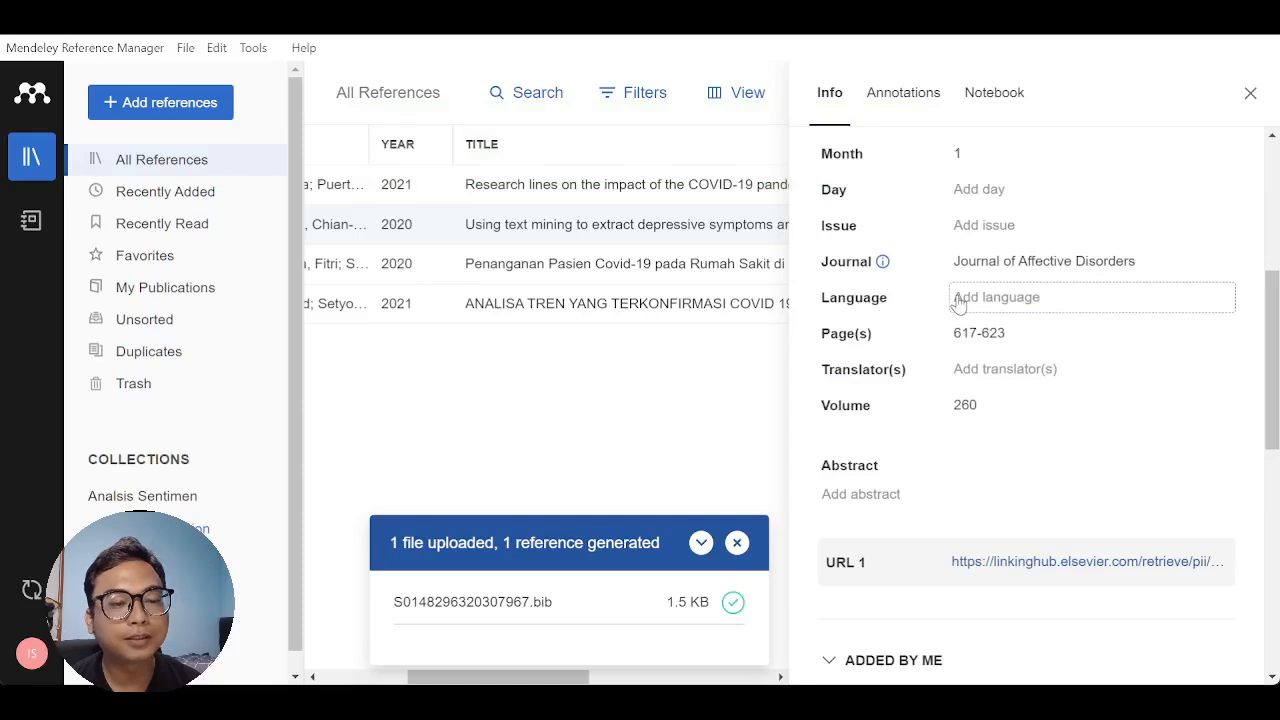
{"action": "scroll", "coordinate": [950, 388], "scroll_direction": "down", "scroll_amount": 3}
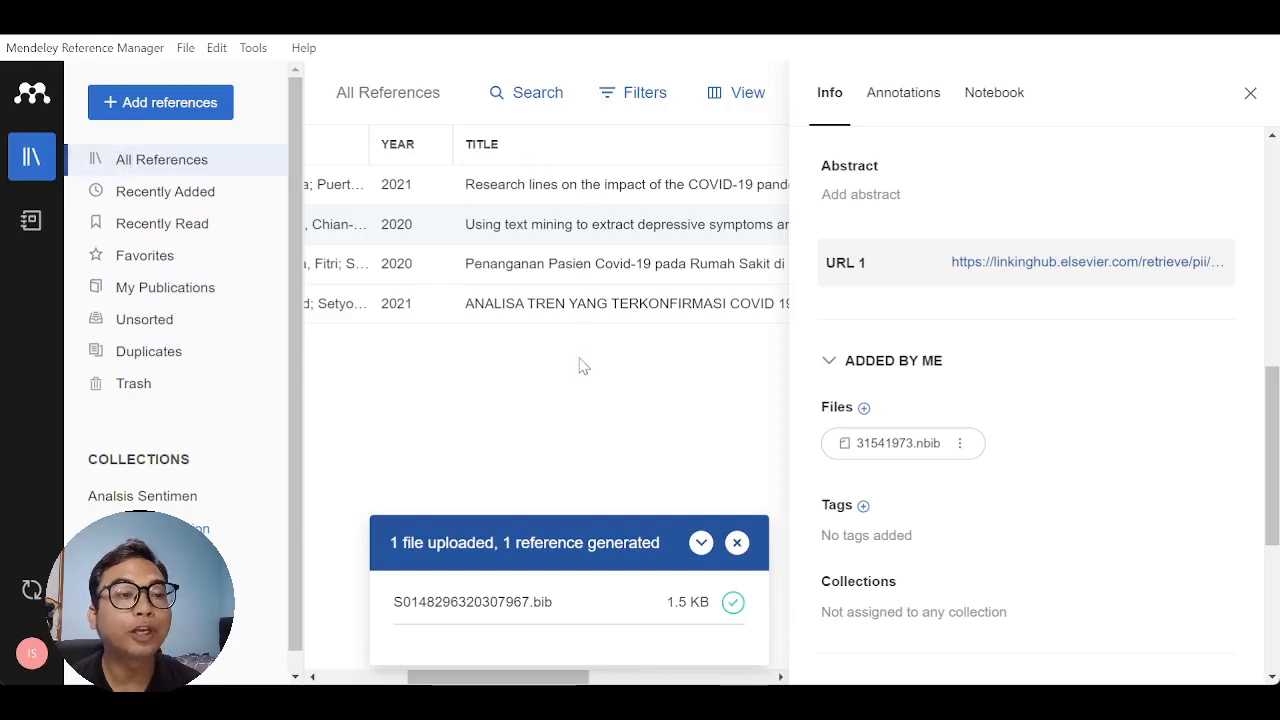
{"action": "left_click", "coordinate": [1252, 95]}
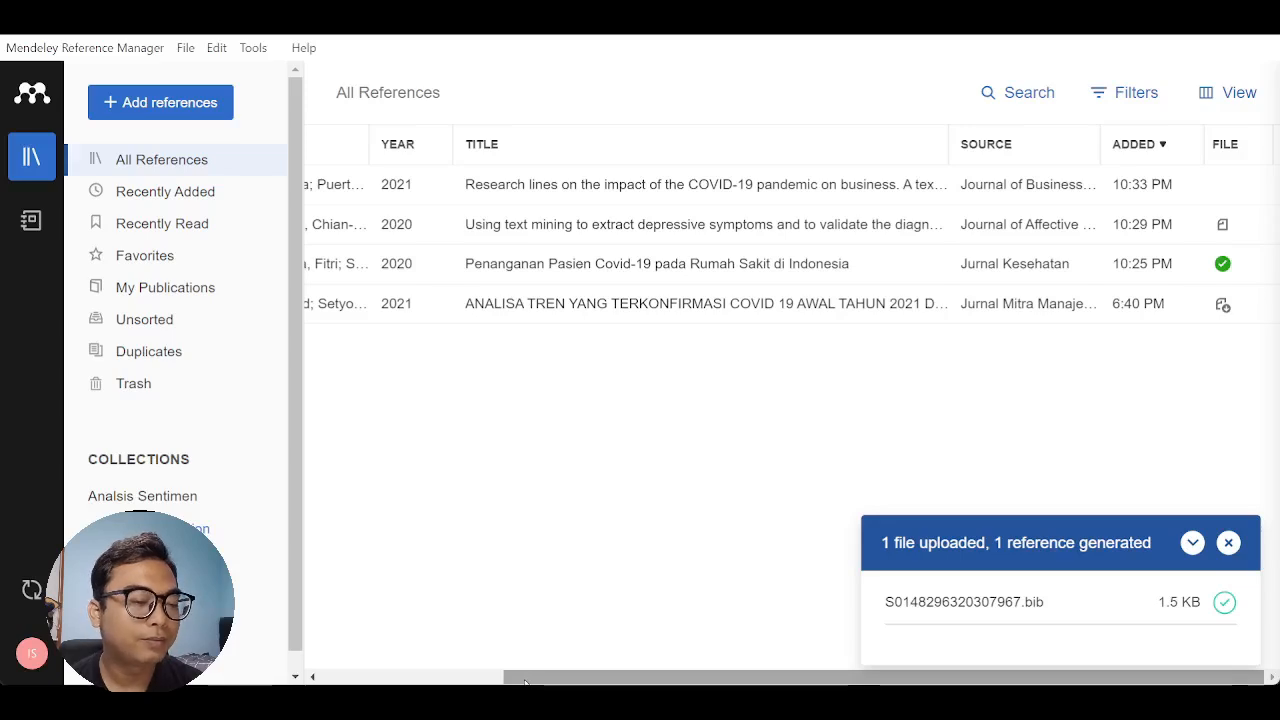
{"action": "left_click_drag", "start_coordinate": [525, 681], "coordinate": [342, 681]}
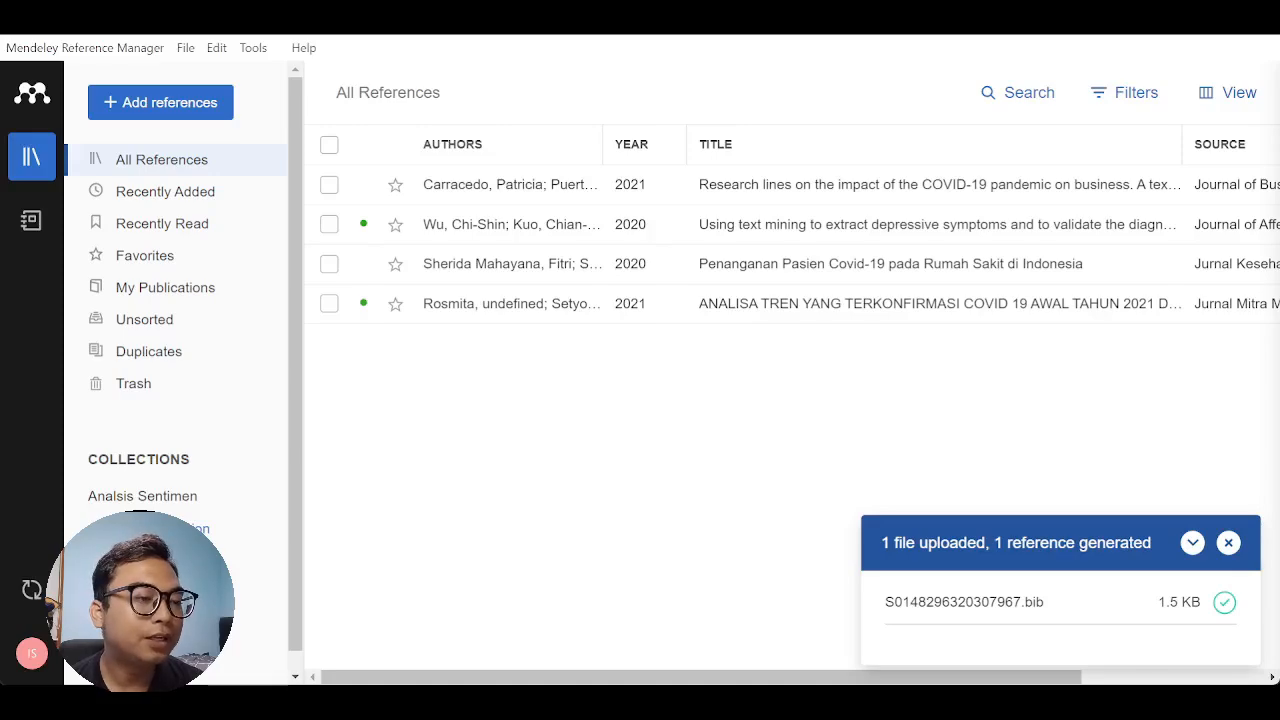
- Return to Word, dismiss the add-in error and look through the references listed in Mendeley Cite
{"action": "key", "text": "alt+Tab"}
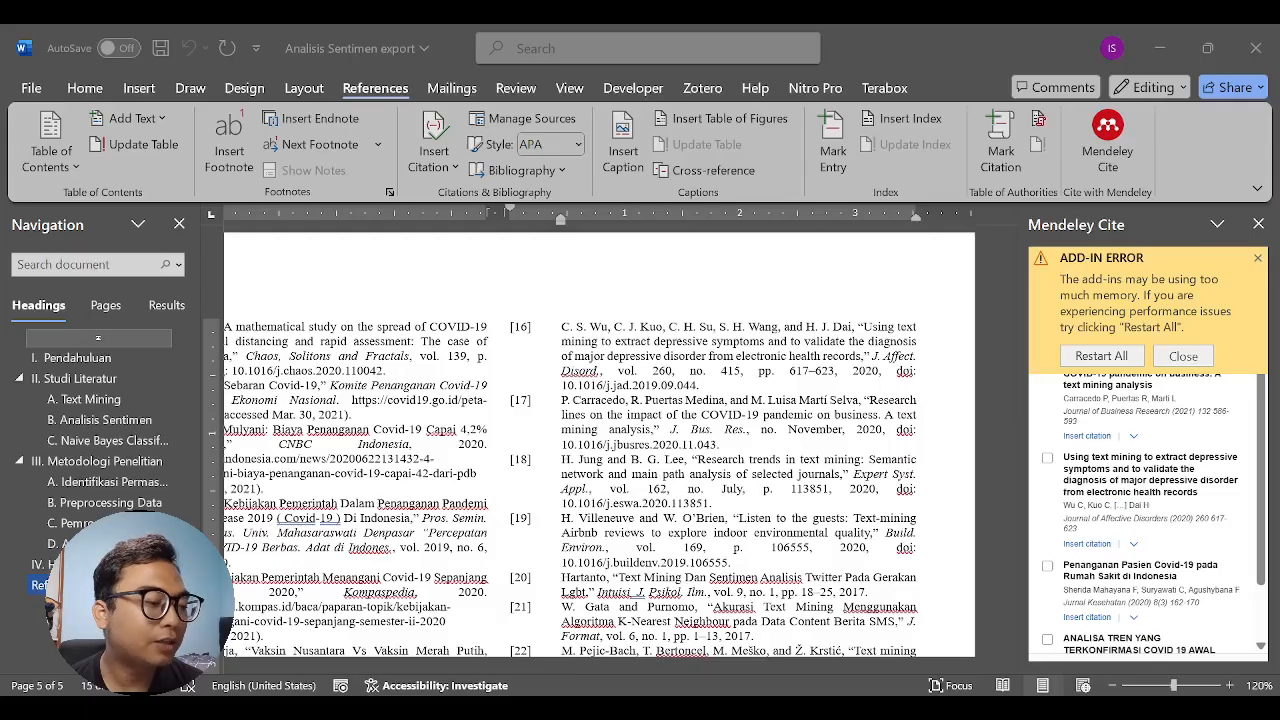
{"action": "key", "text": "alt+Tab"}
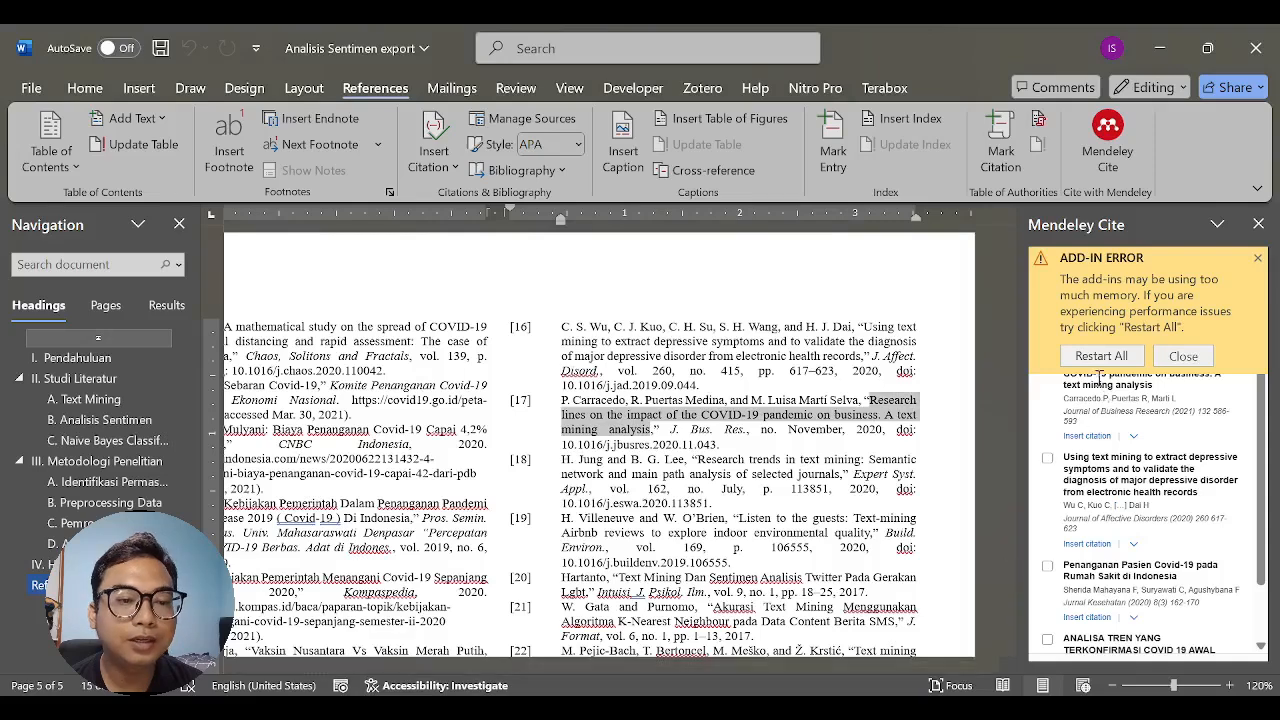
{"action": "scroll", "coordinate": [1110, 440], "scroll_direction": "down", "scroll_amount": 2}
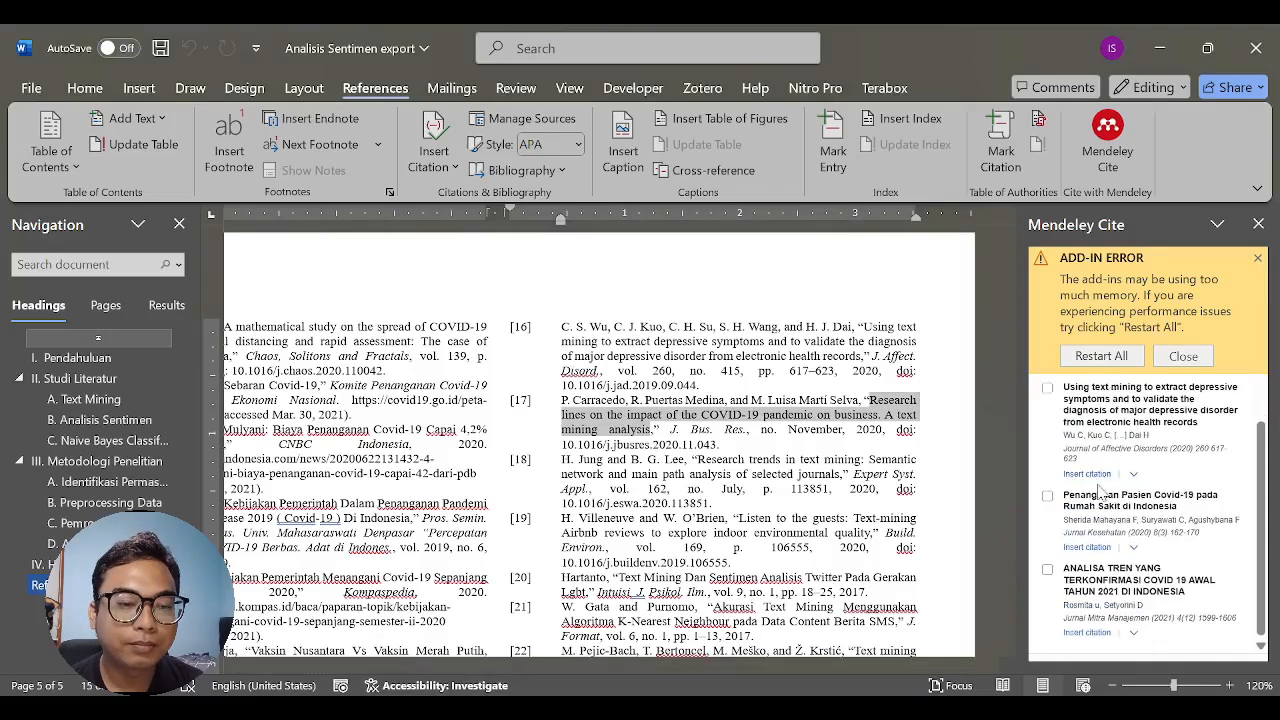
{"action": "scroll", "coordinate": [1100, 490], "scroll_direction": "up", "scroll_amount": 2}
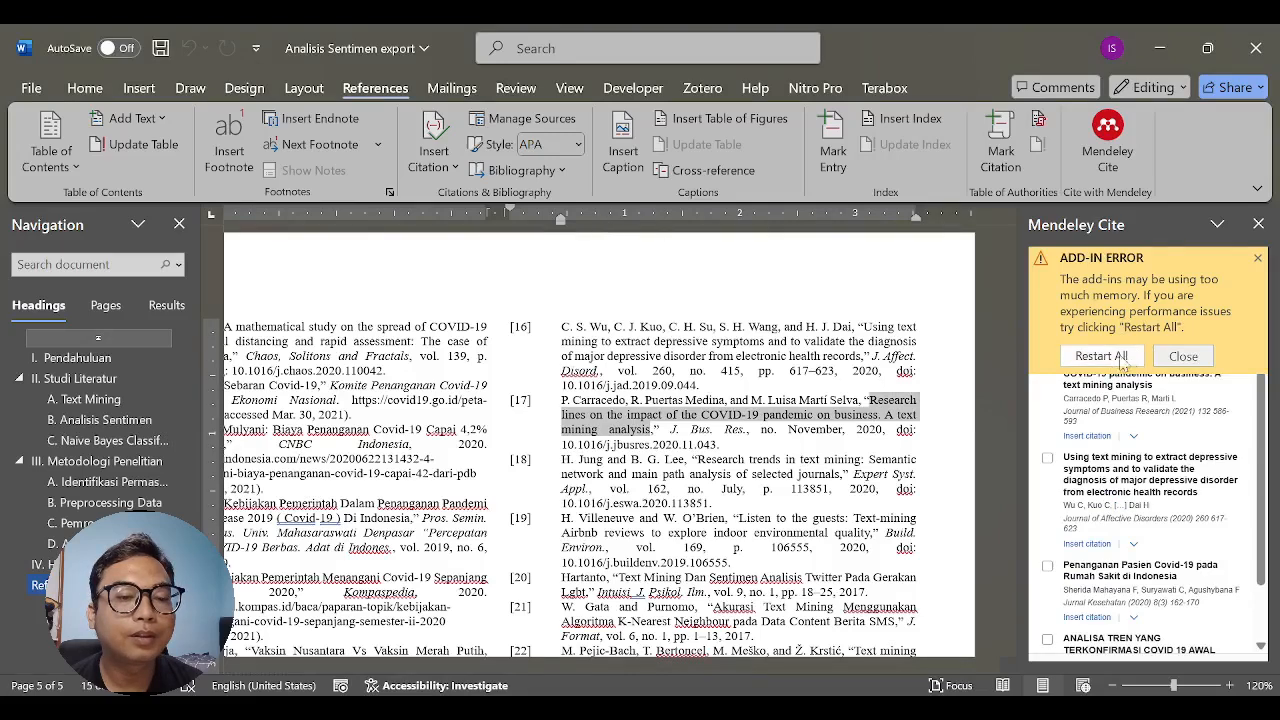
{"action": "left_click", "coordinate": [1257, 259]}
{"action": "scroll", "coordinate": [1141, 452], "scroll_direction": "down", "scroll_amount": 1}
{"action": "scroll", "coordinate": [1141, 452], "scroll_direction": "up", "scroll_amount": 2}
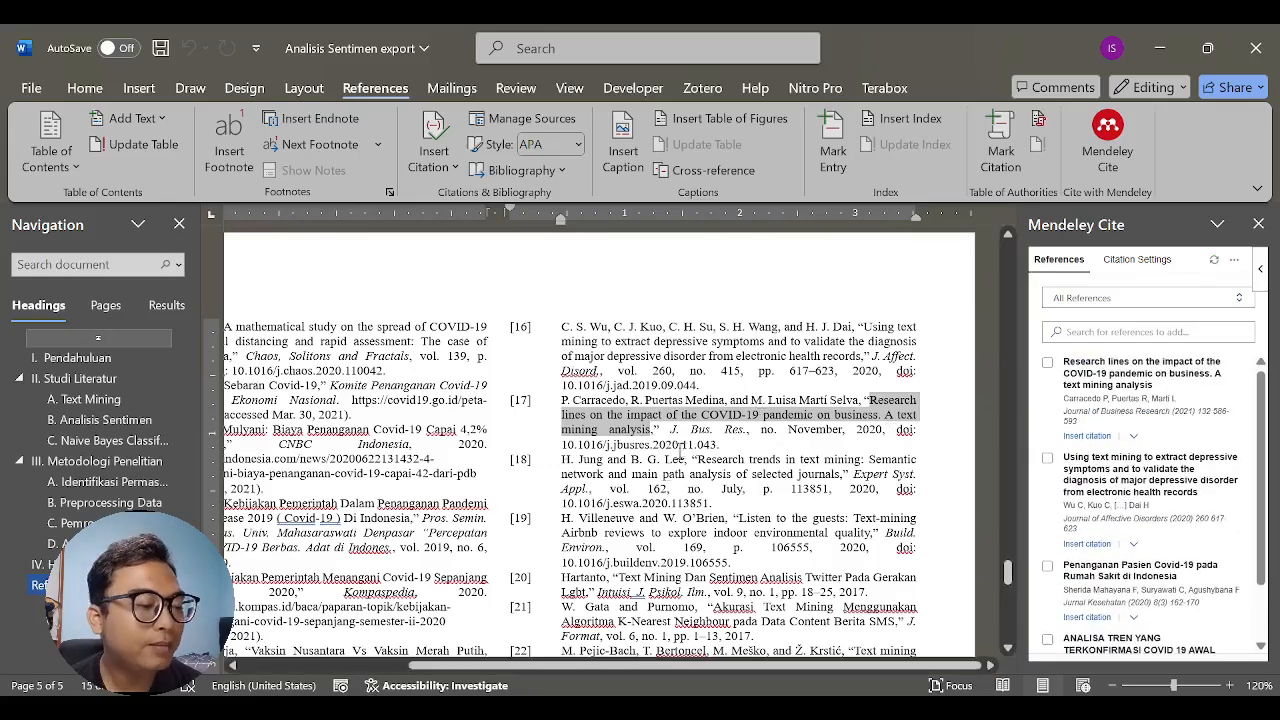
- Go to the Pendahuluan section and delete the manually typed citation number after "penanganan yang cepat" in its first paragraph
{"action": "scroll", "coordinate": [552, 649], "scroll_direction": "left", "scroll_amount": 5}
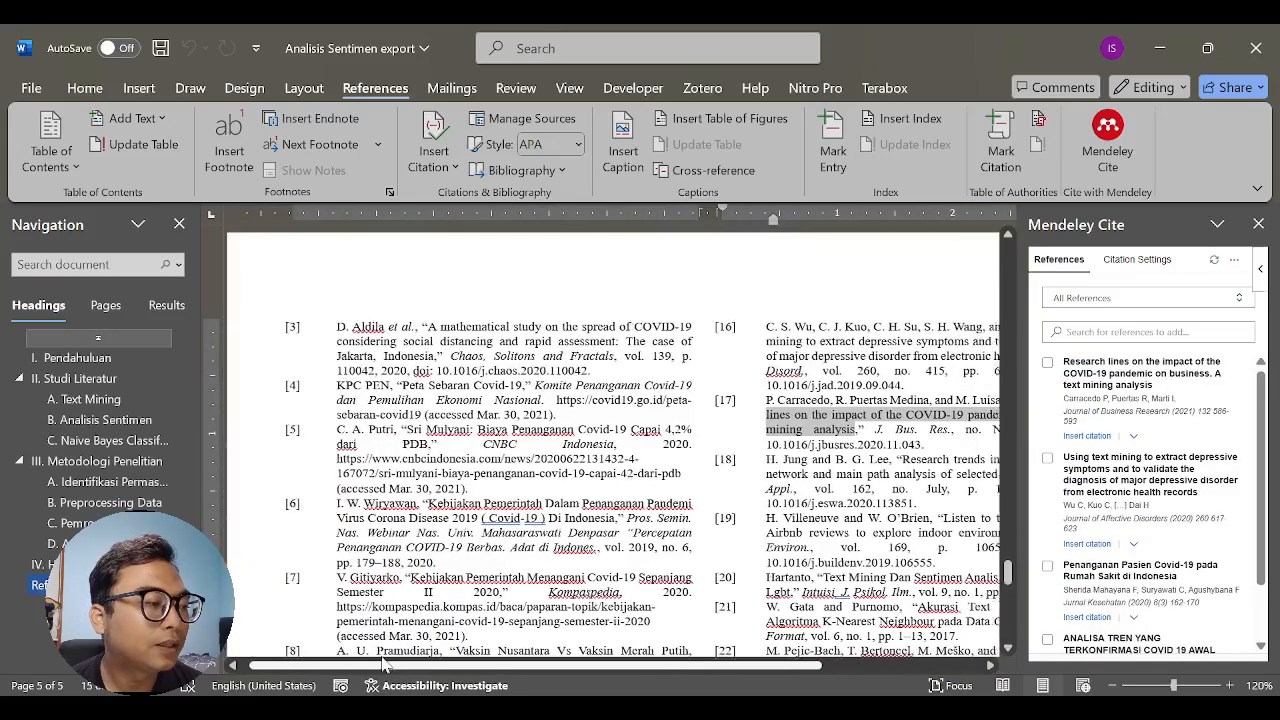
{"action": "scroll", "coordinate": [530, 450], "scroll_direction": "up", "scroll_amount": 3}
{"action": "scroll", "coordinate": [530, 450], "scroll_direction": "up", "scroll_amount": 3}
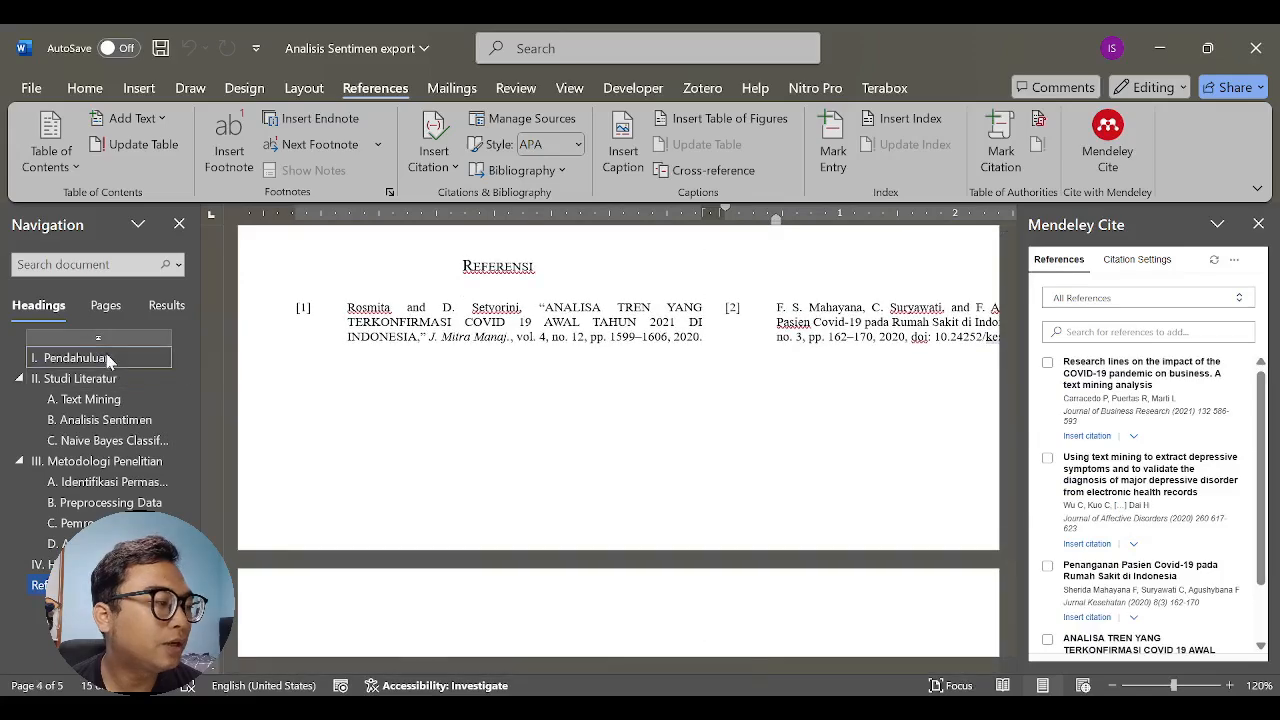
{"action": "left_click", "coordinate": [100, 358]}
{"action": "left_click", "coordinate": [550, 399]}
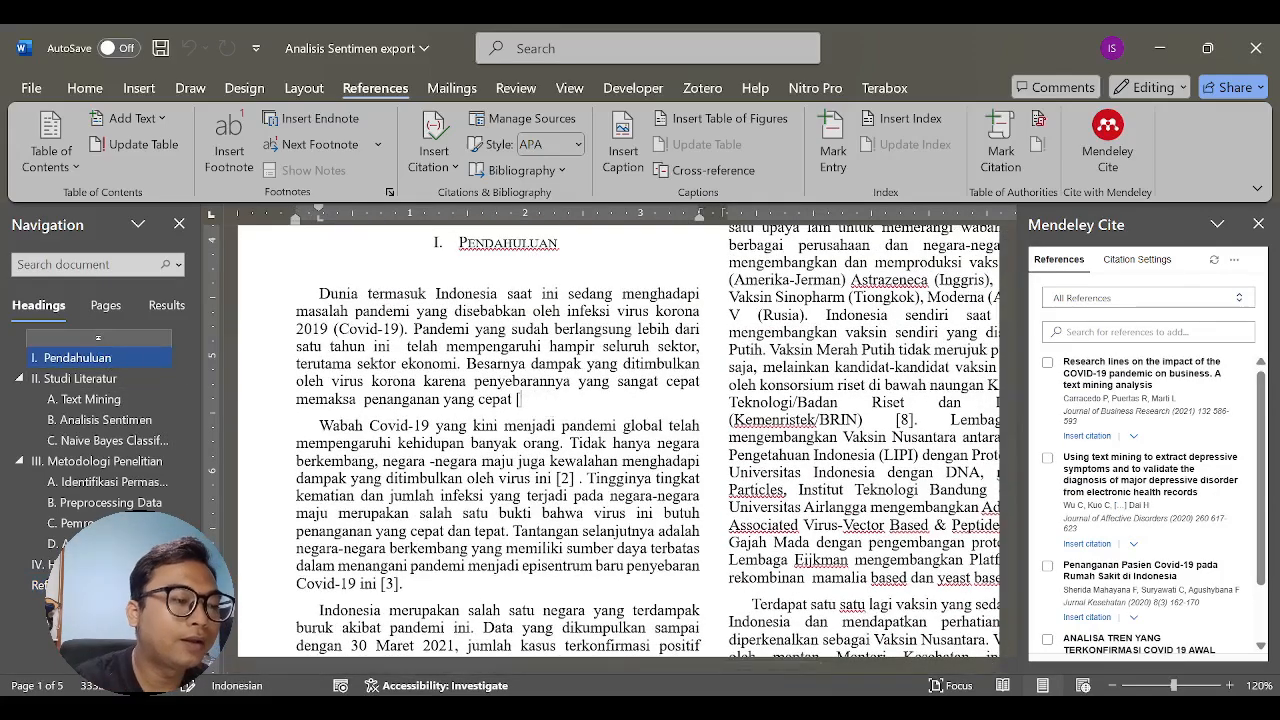
{"action": "key", "text": "BackSpace"}
{"action": "key", "text": "BackSpace"}
{"action": "key", "text": "BackSpace"}
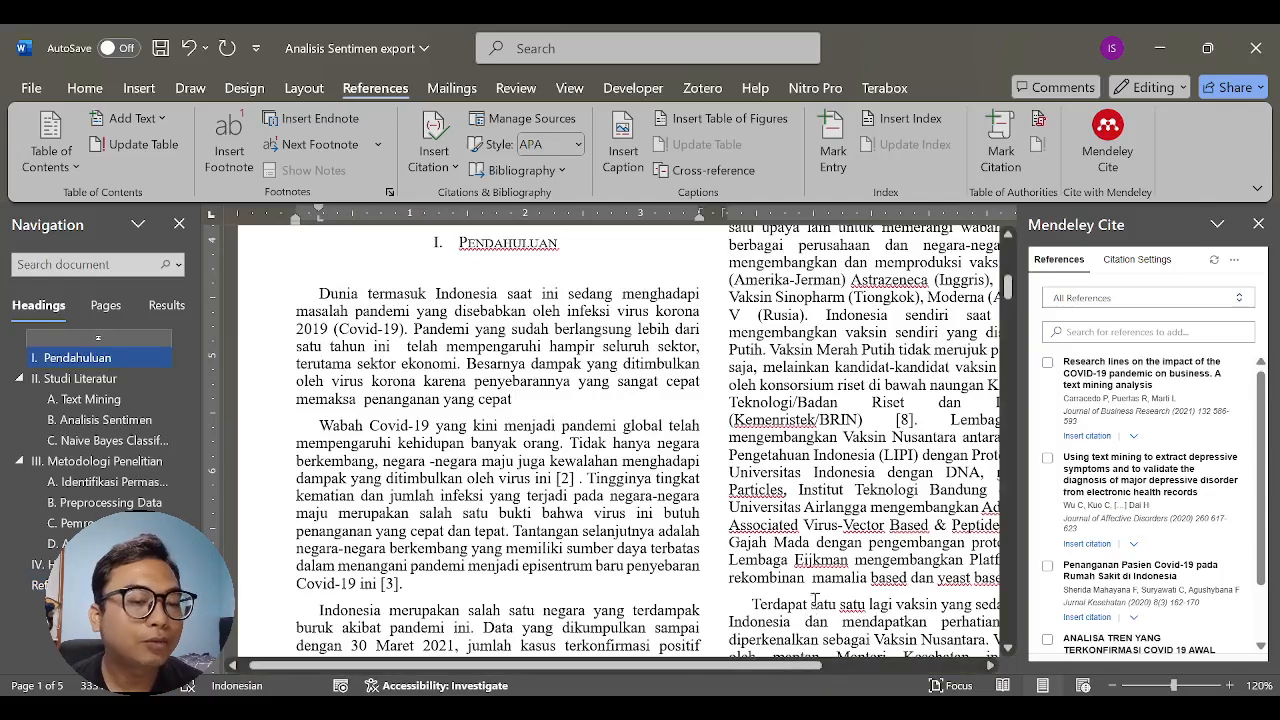
- Insert the Mendeley citation for "ANALISA TREN YANG TERKONFIRMASI COVID 19 AWAL TAHUN 2021 DI INDONESIA" after "penanganan yang cepat"
{"action": "scroll", "coordinate": [1182, 557], "scroll_direction": "down", "scroll_amount": 1}
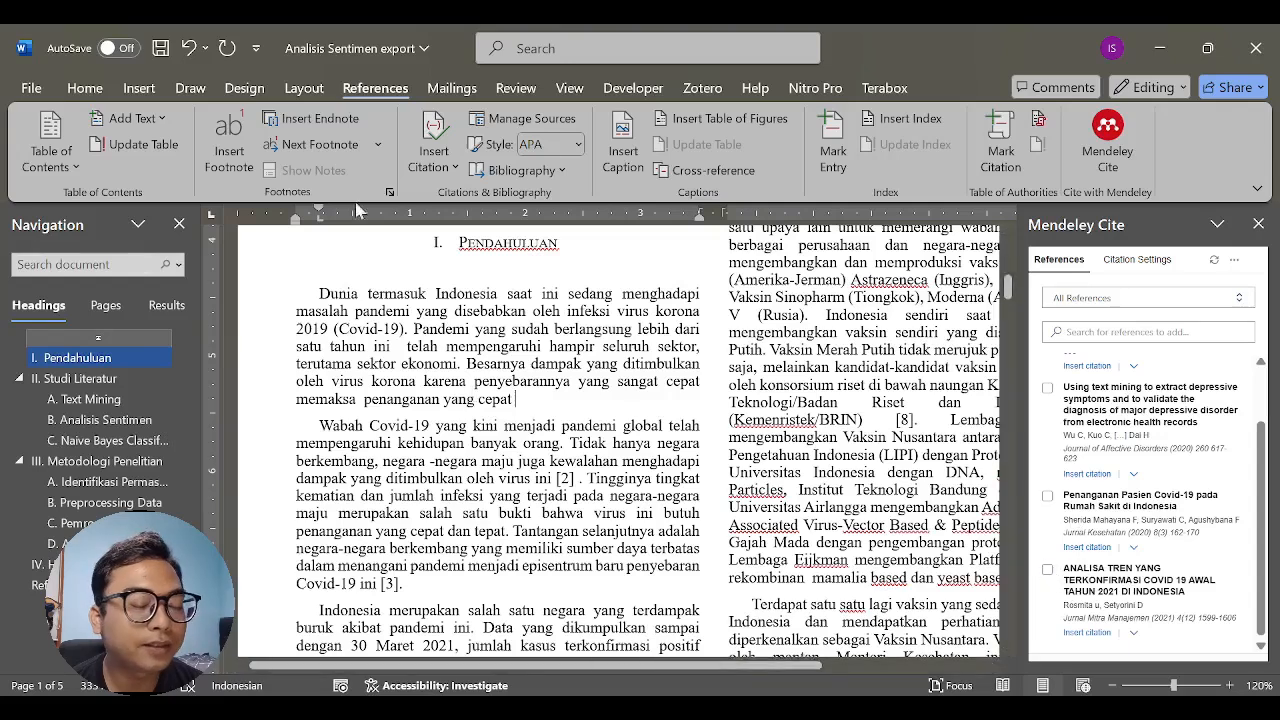
{"action": "left_click", "coordinate": [1047, 571]}
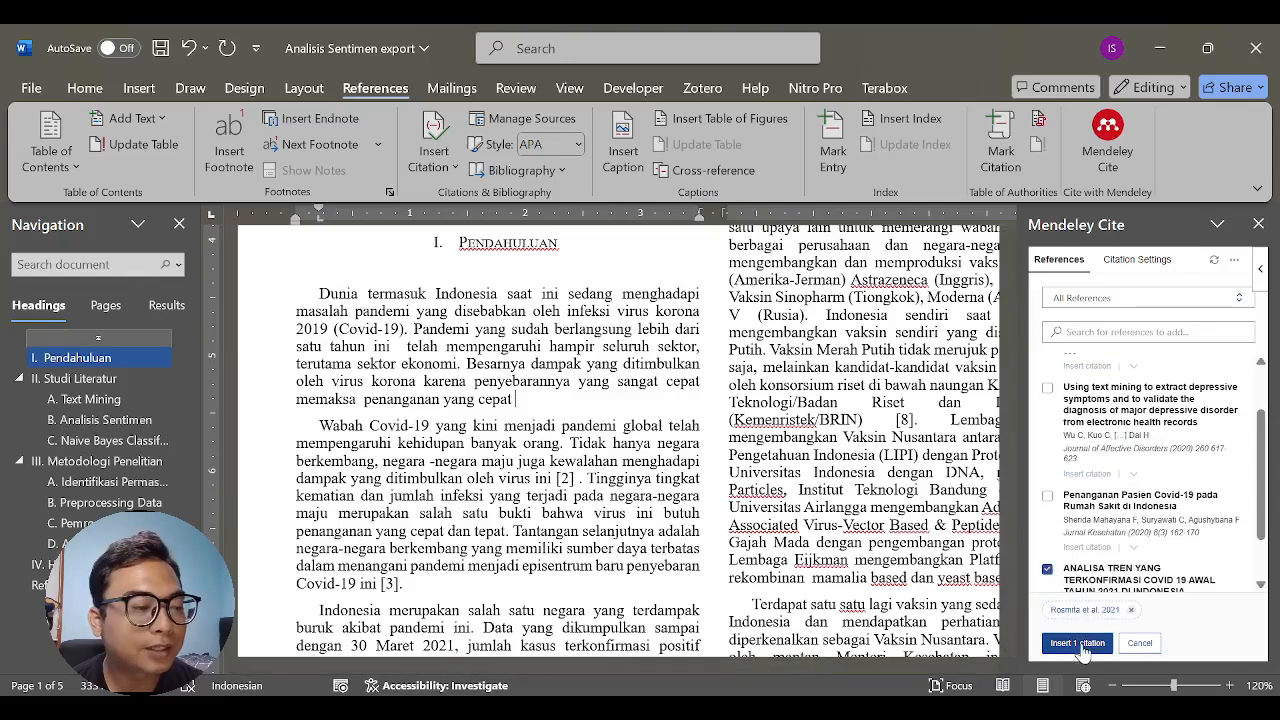
{"action": "left_click", "coordinate": [1077, 643]}
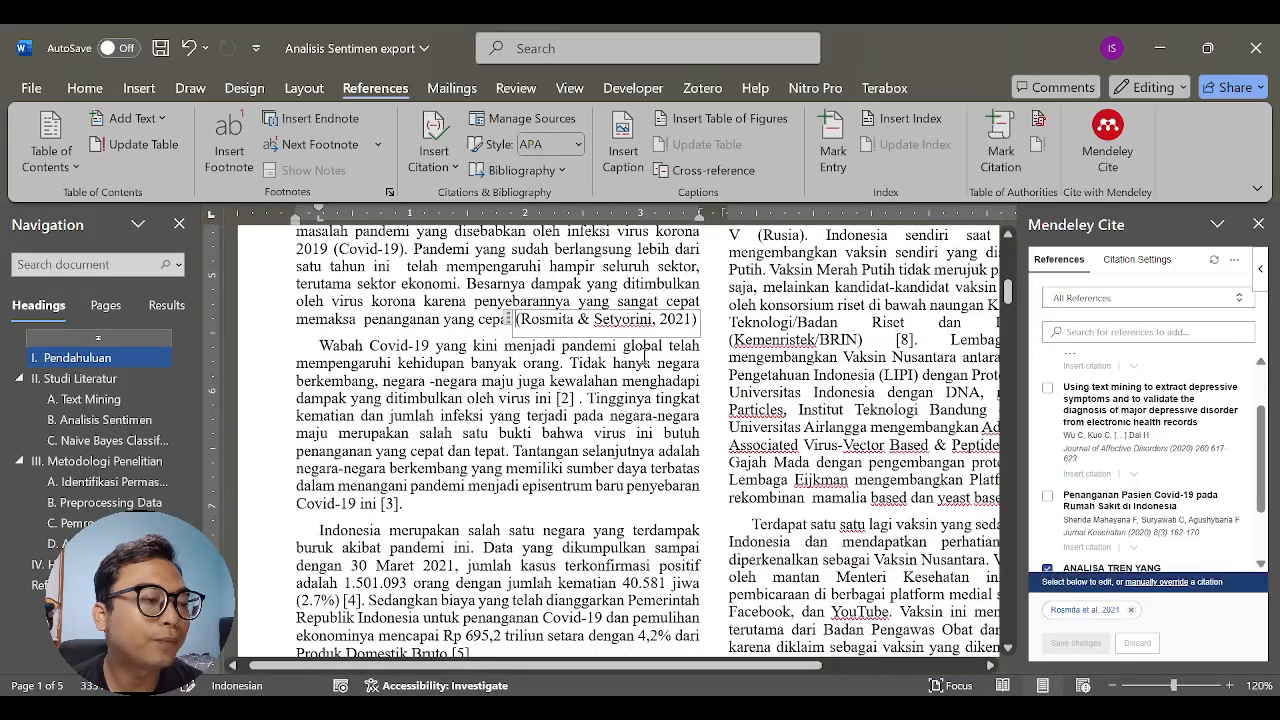
- Select the new citation after "penanganan yang cepat" and change the Mendeley citation style to IEEE
{"action": "left_click", "coordinate": [493, 315]}
{"action": "left_click", "coordinate": [530, 325]}
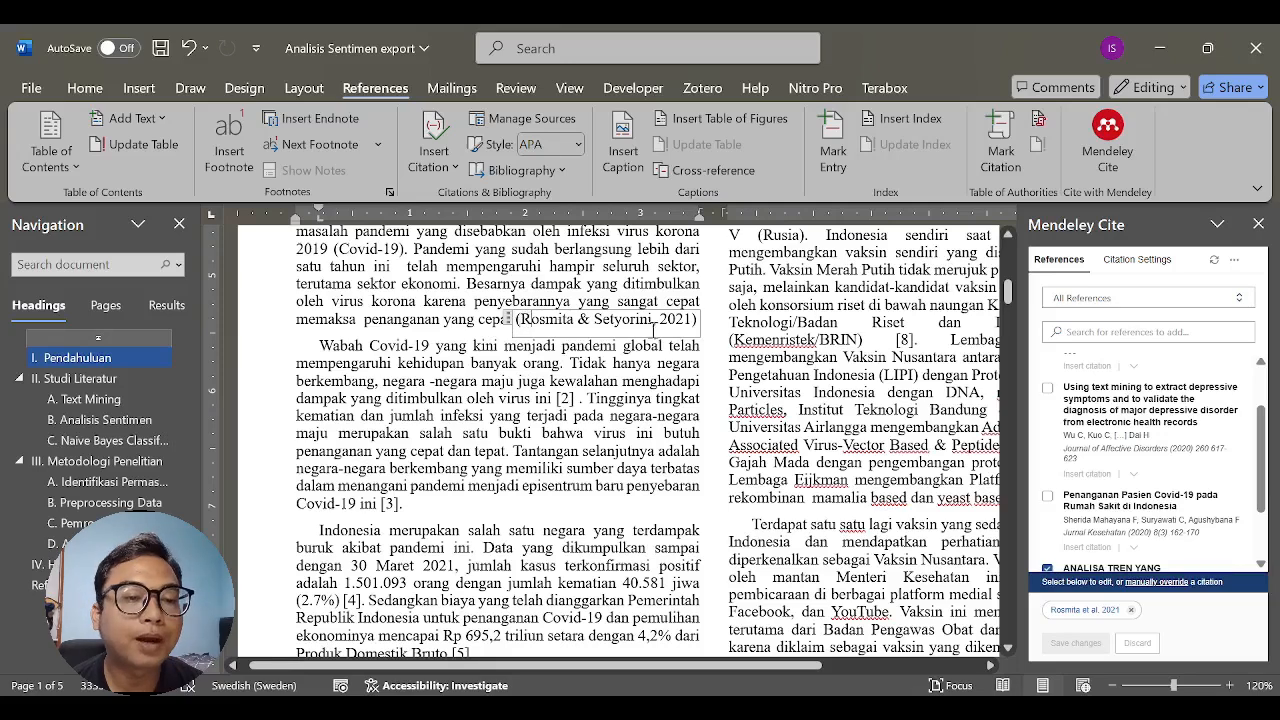
{"action": "left_click", "coordinate": [1129, 266]}
{"action": "left_click", "coordinate": [1087, 342]}
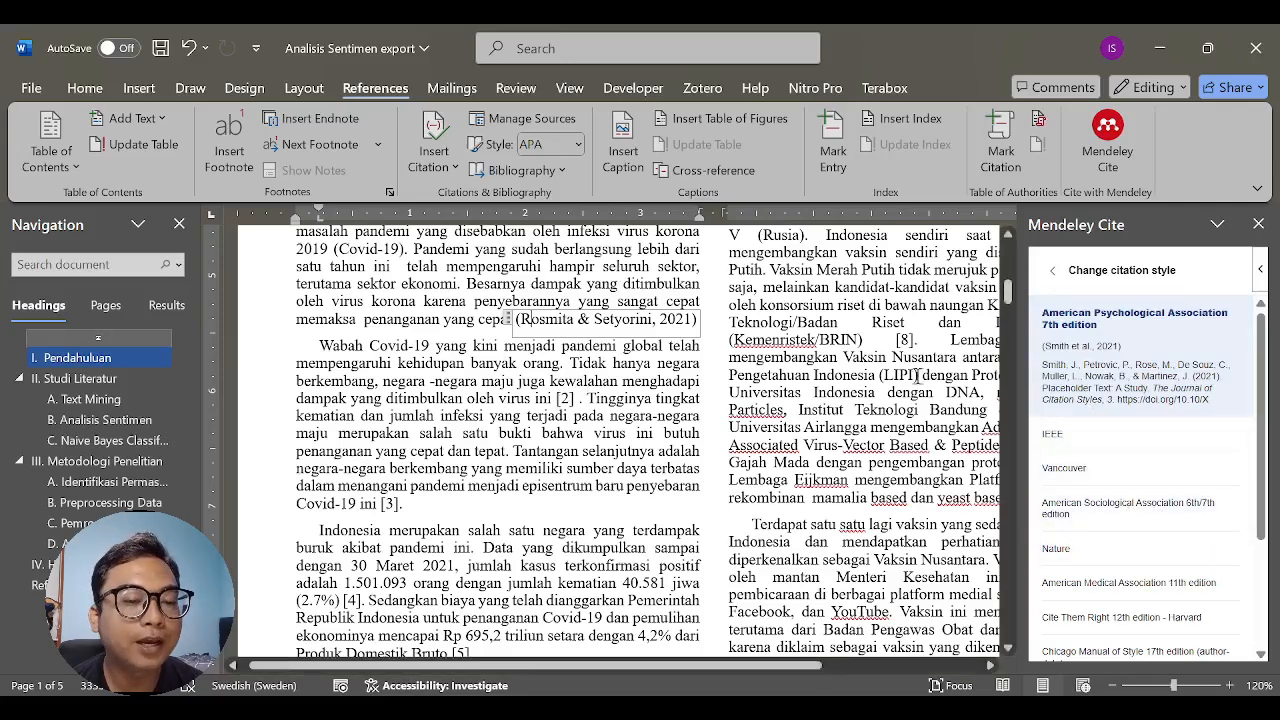
{"action": "left_click", "coordinate": [1072, 438]}
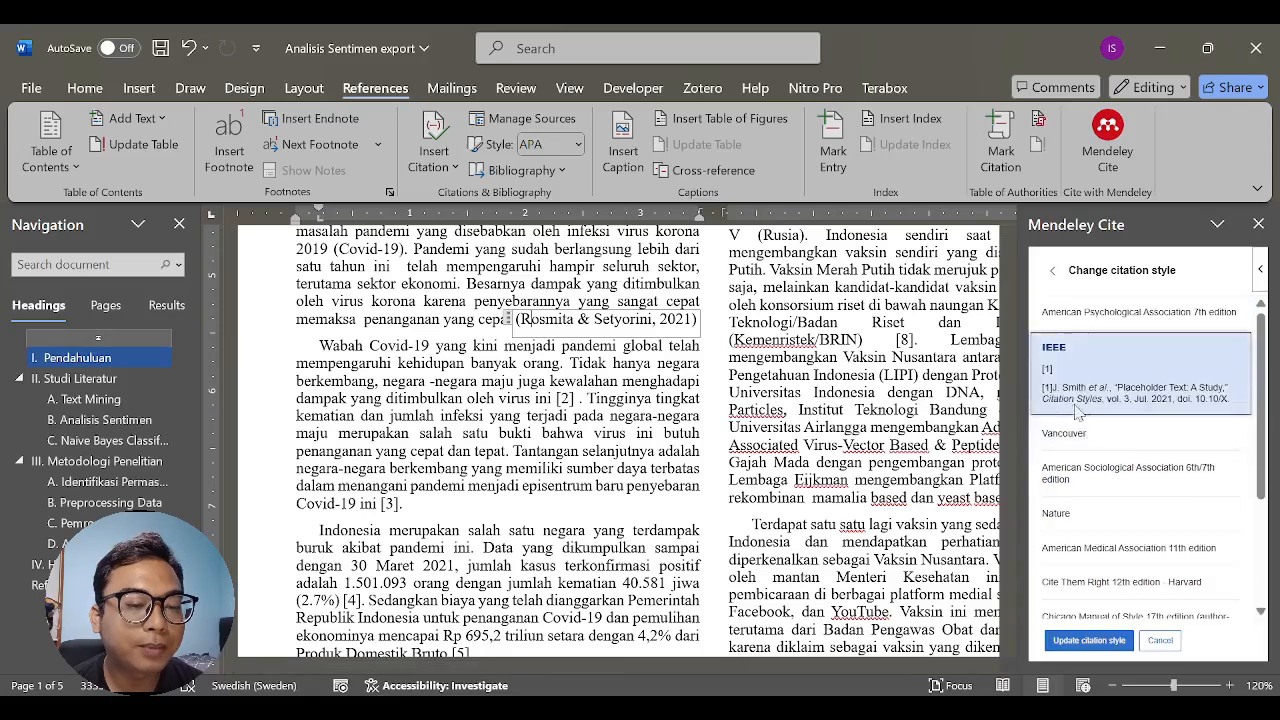
{"action": "left_click", "coordinate": [1096, 638]}
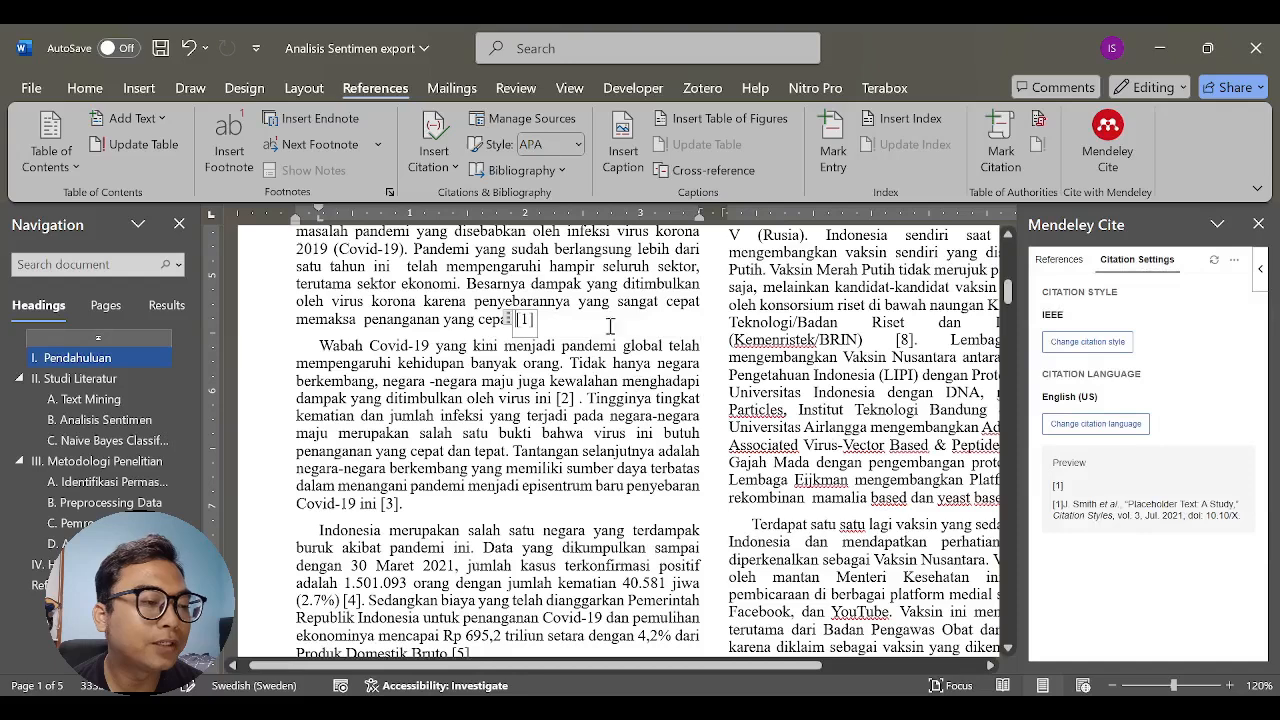
- Change the Mendeley citation style back to American Psychological Association 7th edition
{"action": "left_click", "coordinate": [1088, 342]}
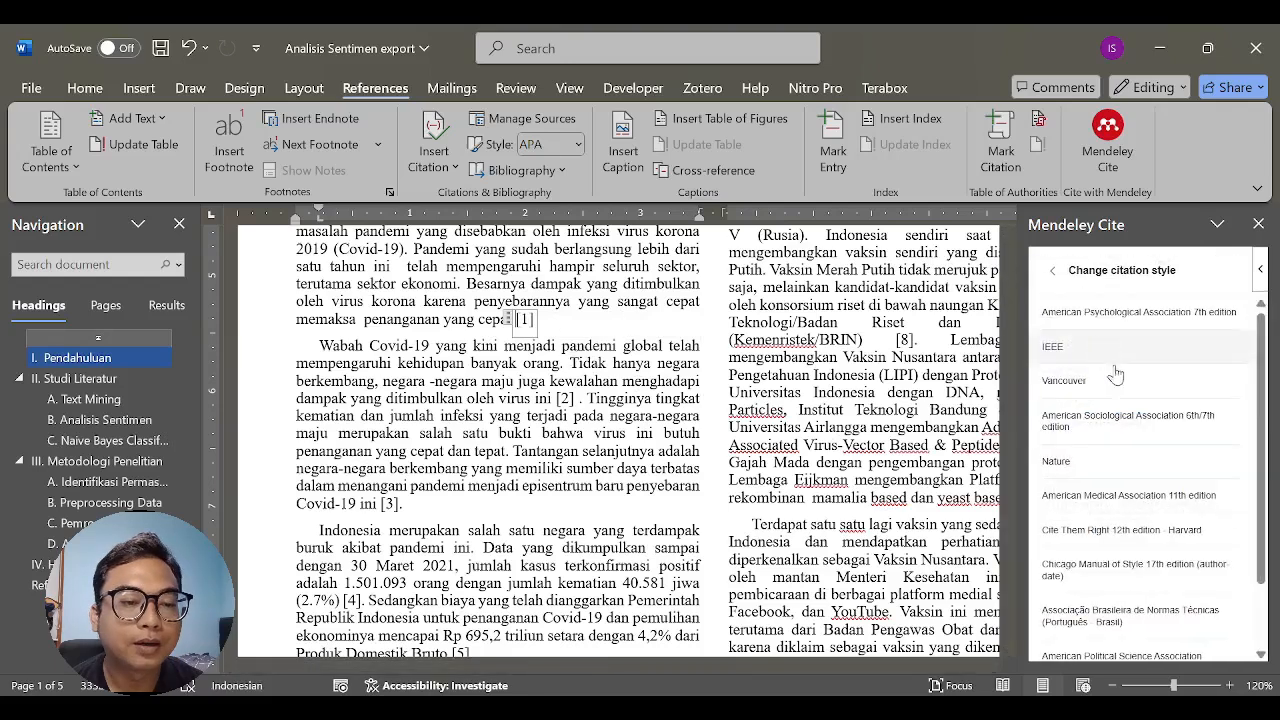
{"action": "left_click", "coordinate": [1140, 312]}
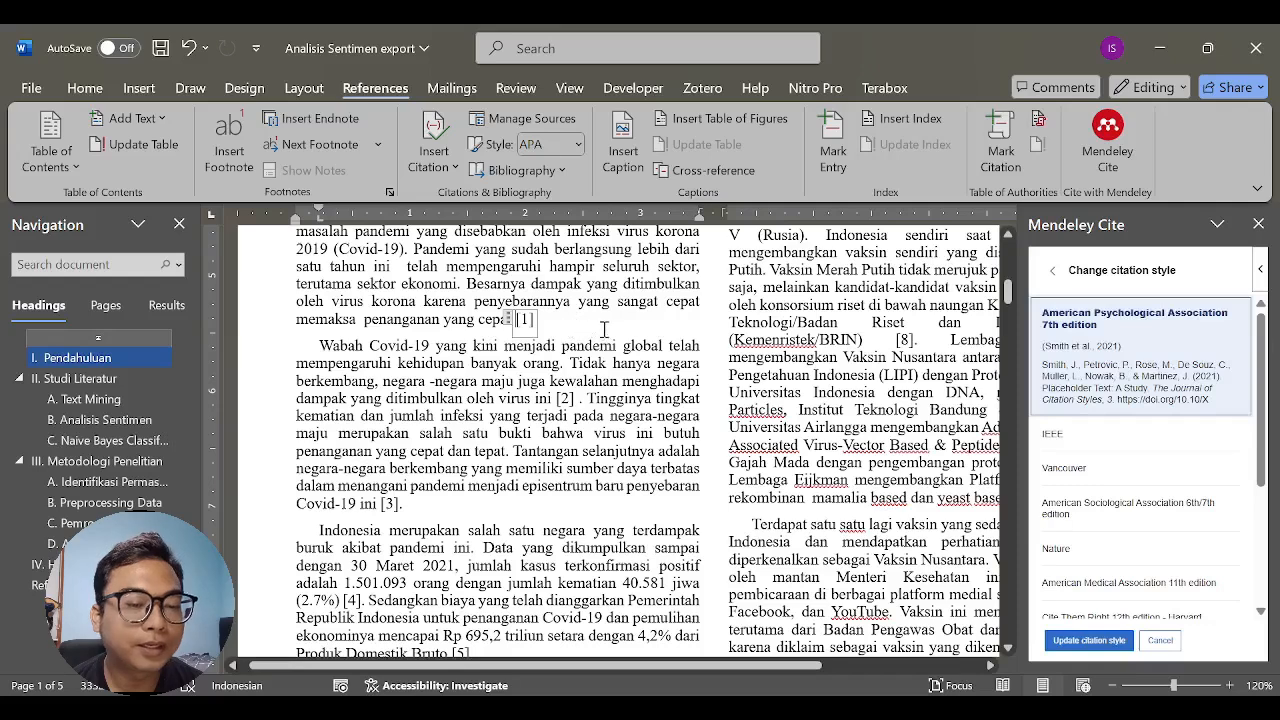
{"action": "left_click", "coordinate": [1089, 640]}
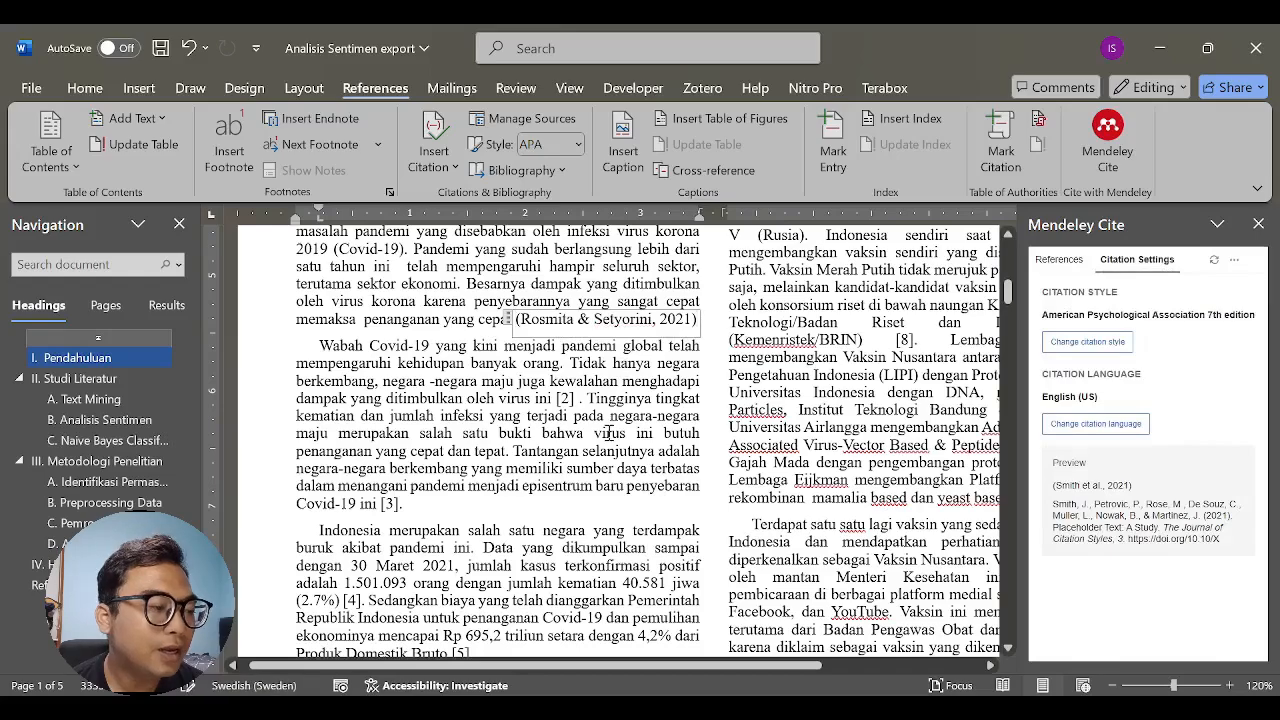
- Add the word "Menurut" at the start of the paragraph beginning "Indonesia merupakan salah satu negara" in the Pendahuluan section
{"action": "scroll", "coordinate": [533, 385], "scroll_direction": "down", "scroll_amount": 5}
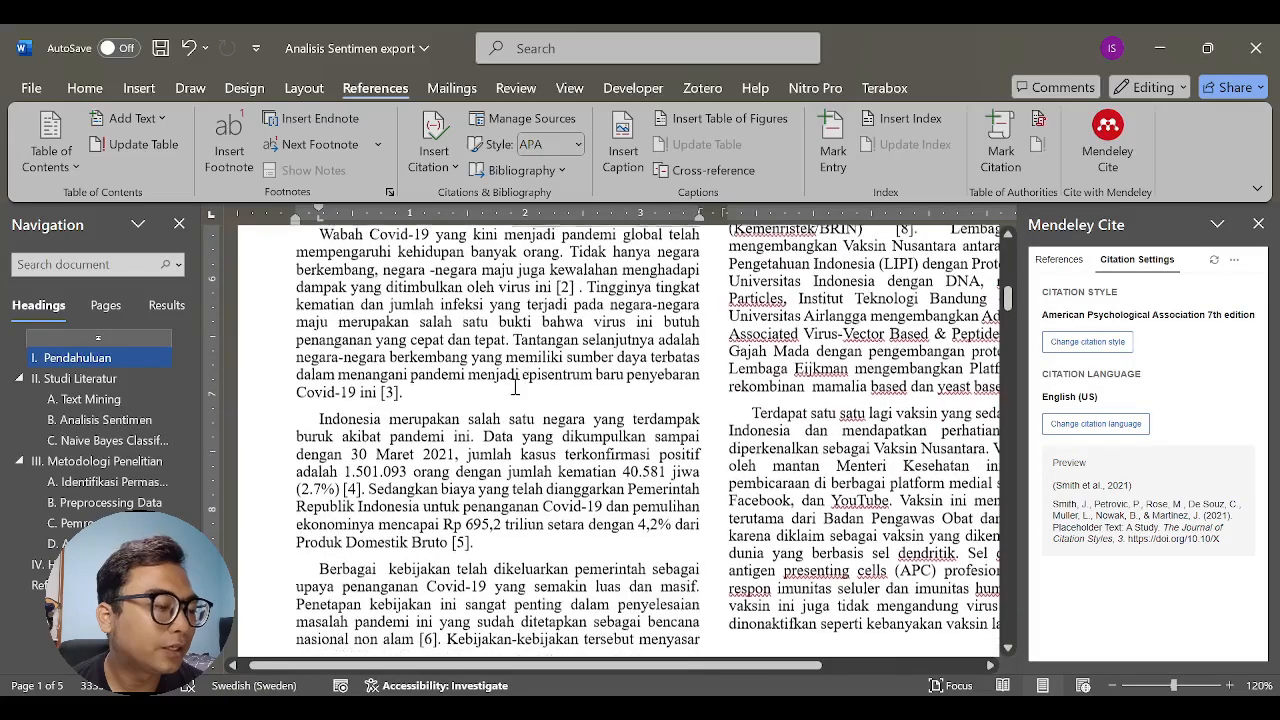
{"action": "scroll", "coordinate": [550, 405], "scroll_direction": "up", "scroll_amount": 7}
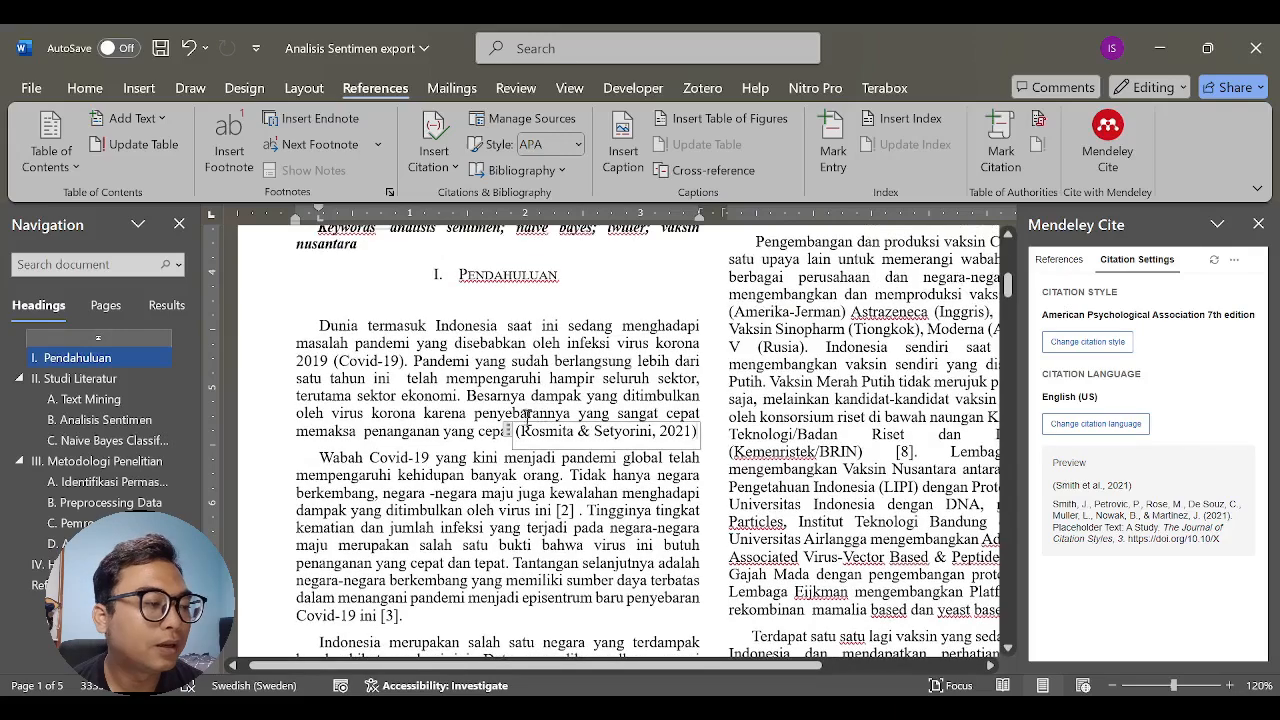
{"action": "scroll", "coordinate": [525, 418], "scroll_direction": "down", "scroll_amount": 1}
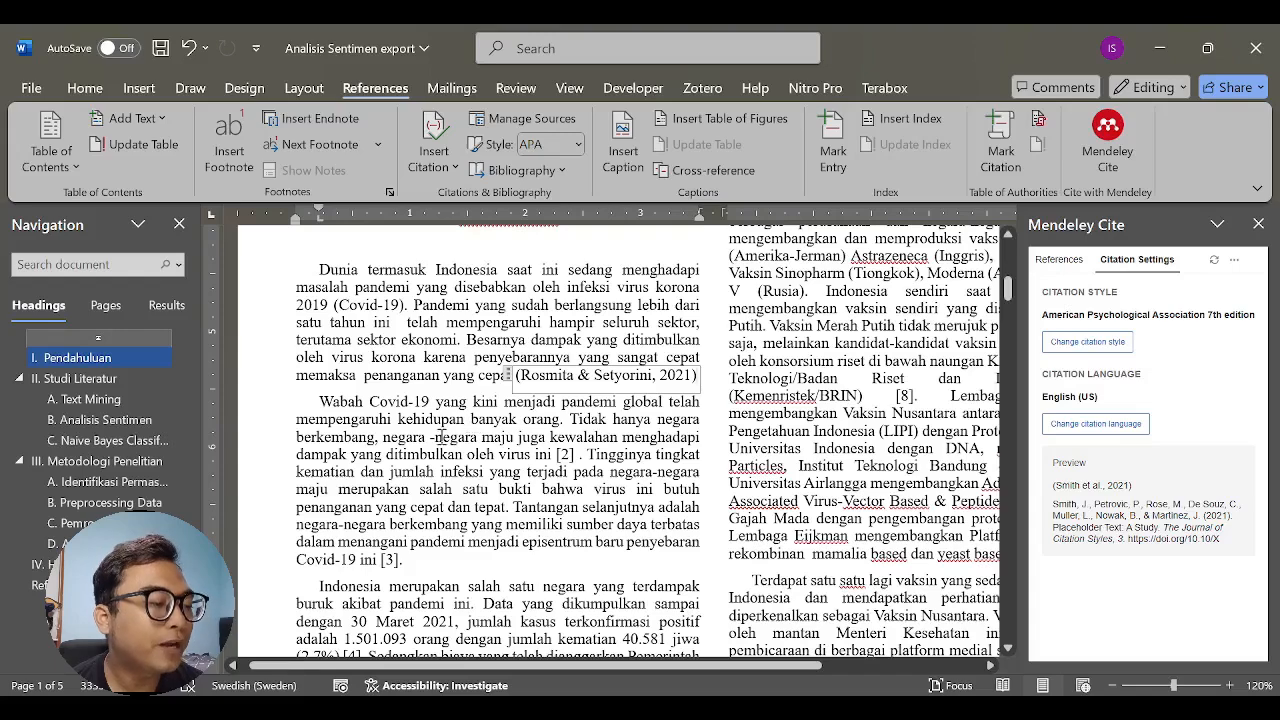
{"action": "scroll", "coordinate": [394, 470], "scroll_direction": "down", "scroll_amount": 3}
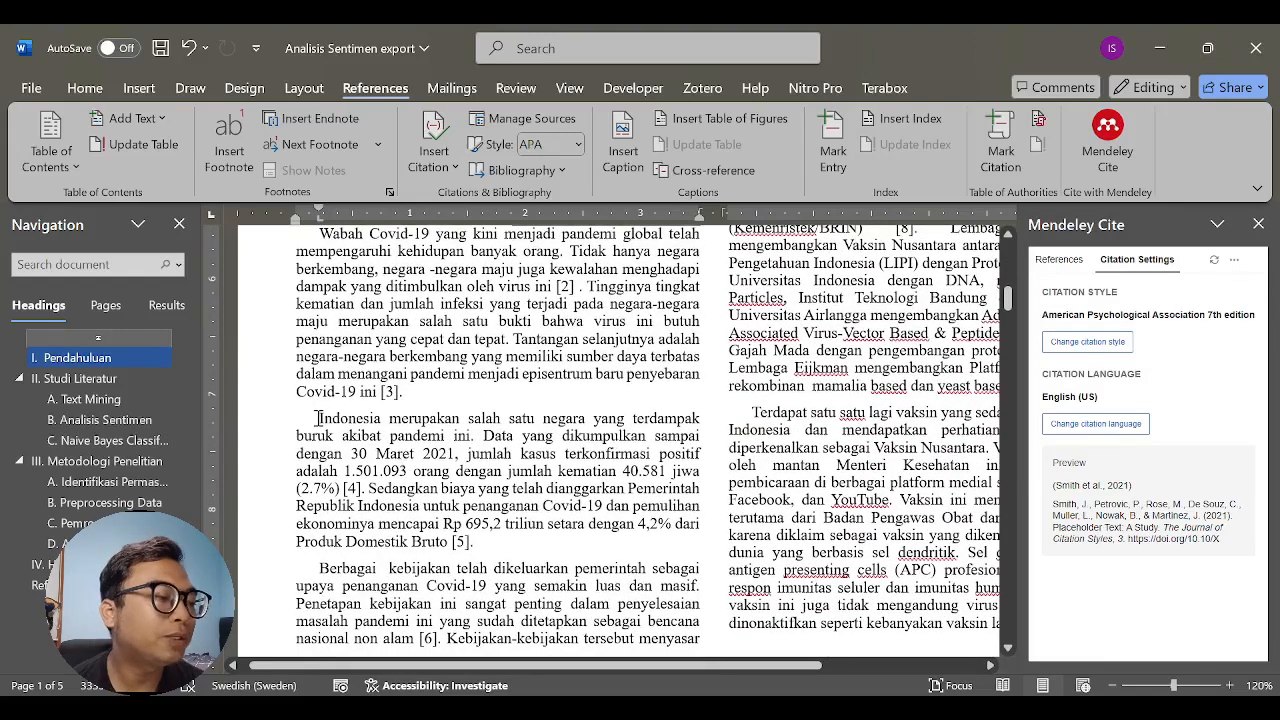
{"action": "left_click", "coordinate": [316, 424]}
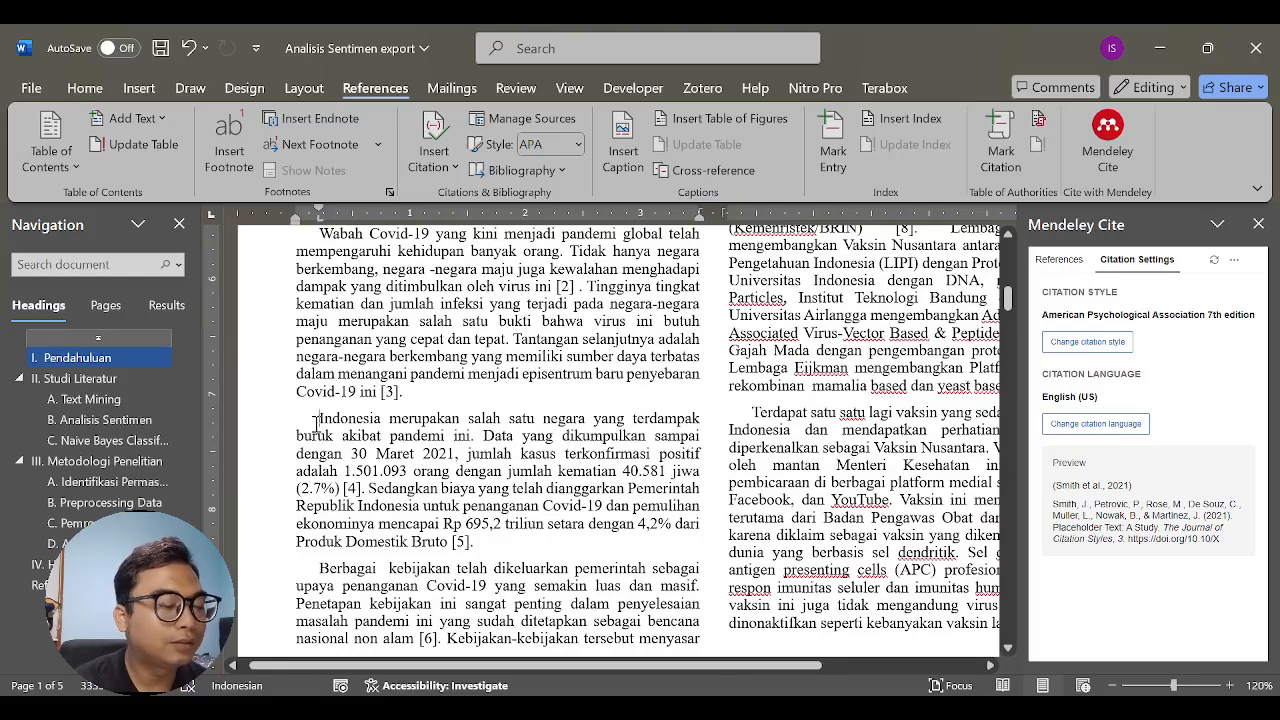
{"action": "type", "text": "Menurut"}
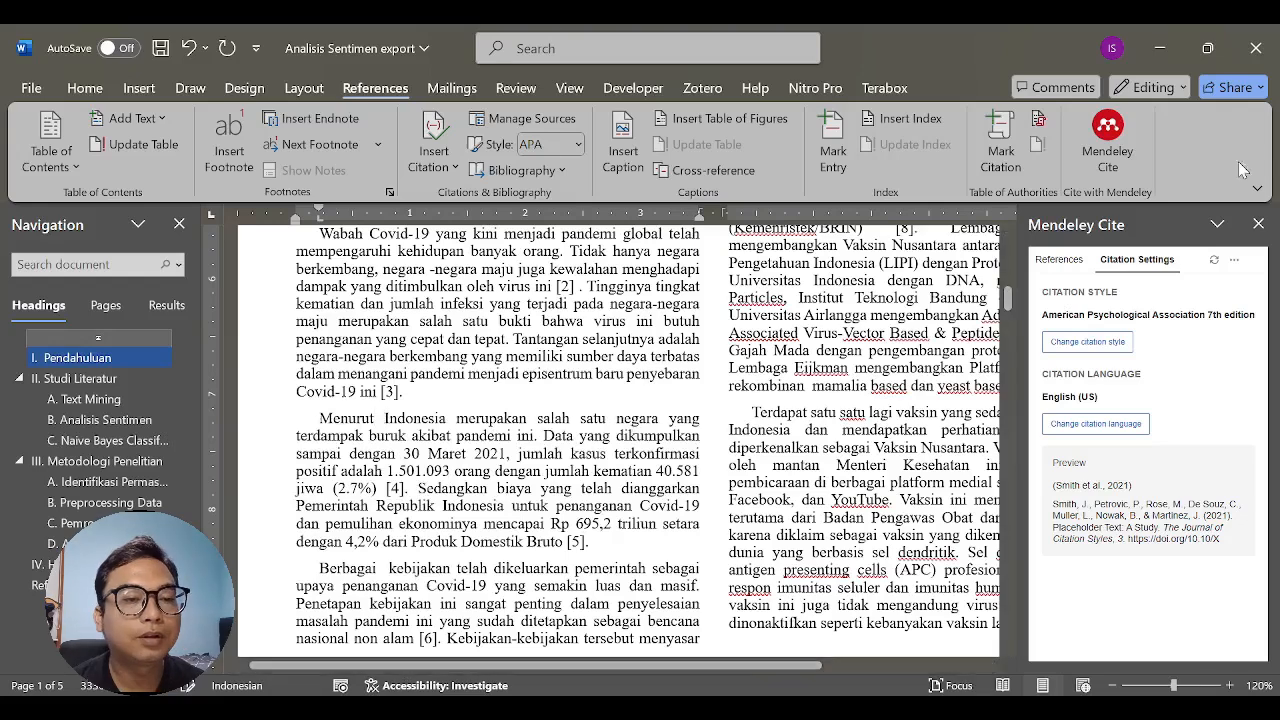
- Insert the Mendeley citation for "Using text mining to extract depressive symptoms" after "Menurut", with a space before "Indonesia"
{"action": "left_click", "coordinate": [1058, 262]}
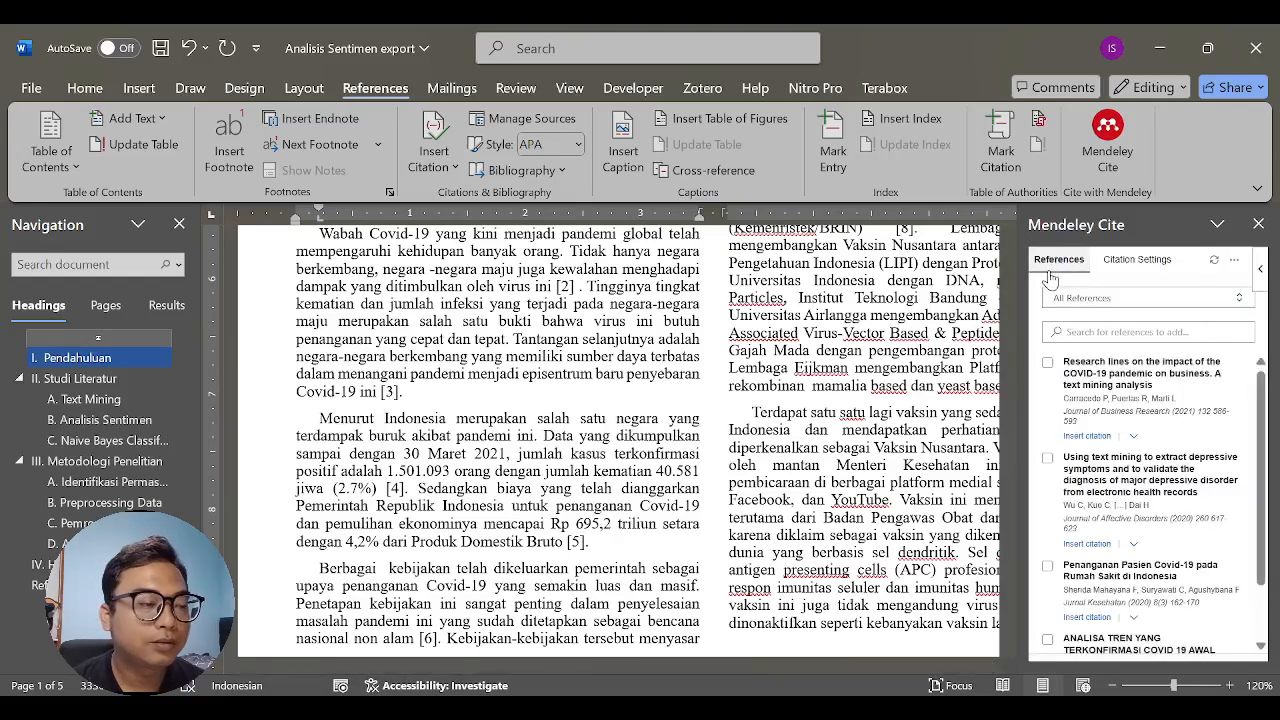
{"action": "left_click", "coordinate": [1047, 459]}
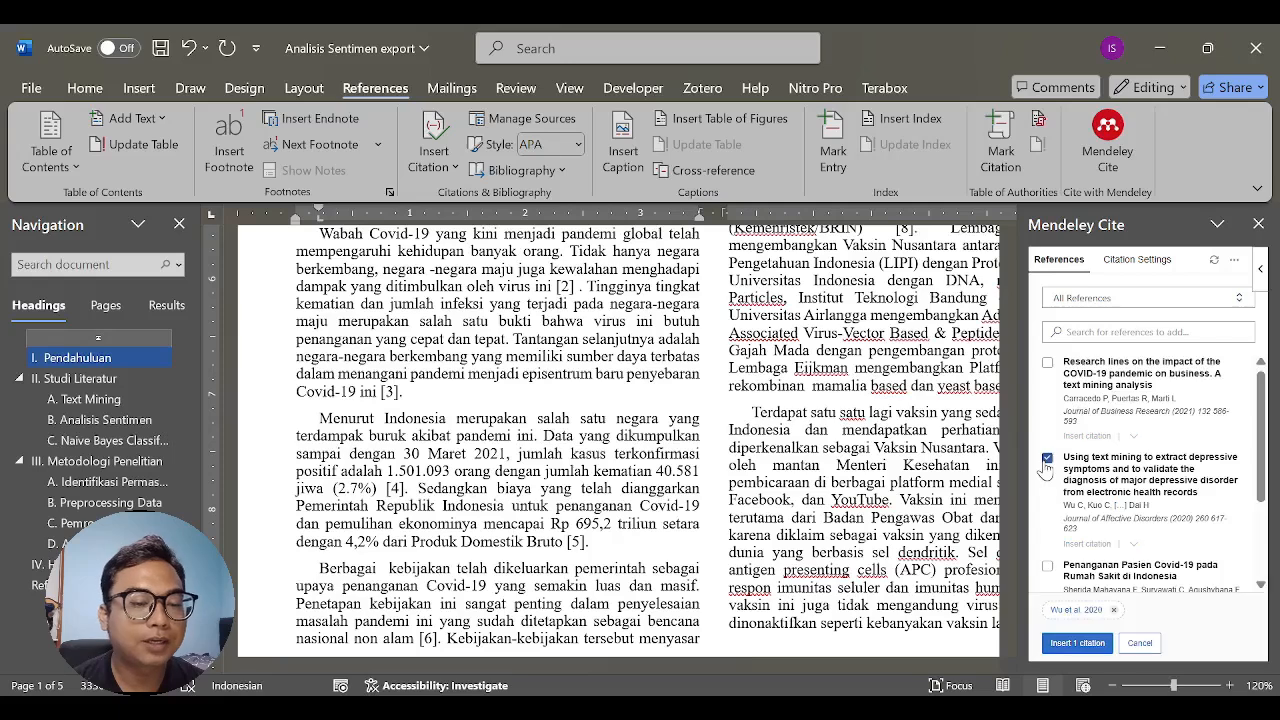
{"action": "left_click", "coordinate": [1077, 642]}
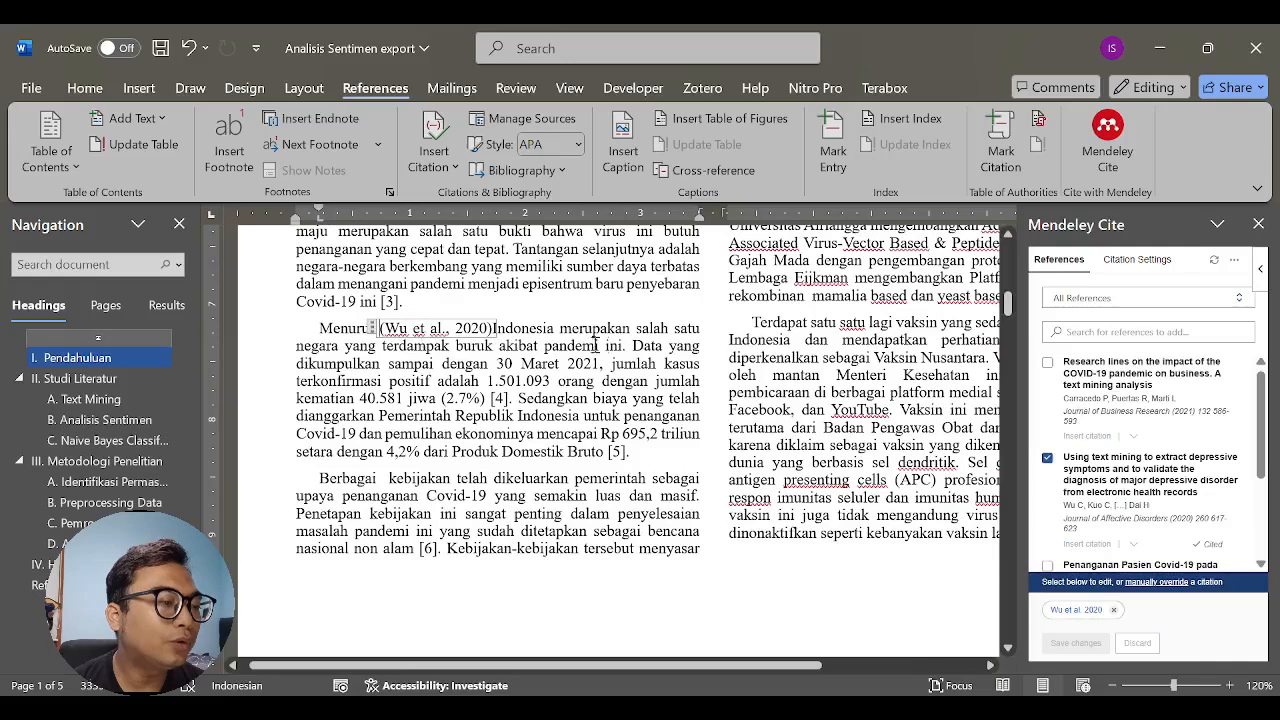
{"action": "left_click", "coordinate": [595, 343]}
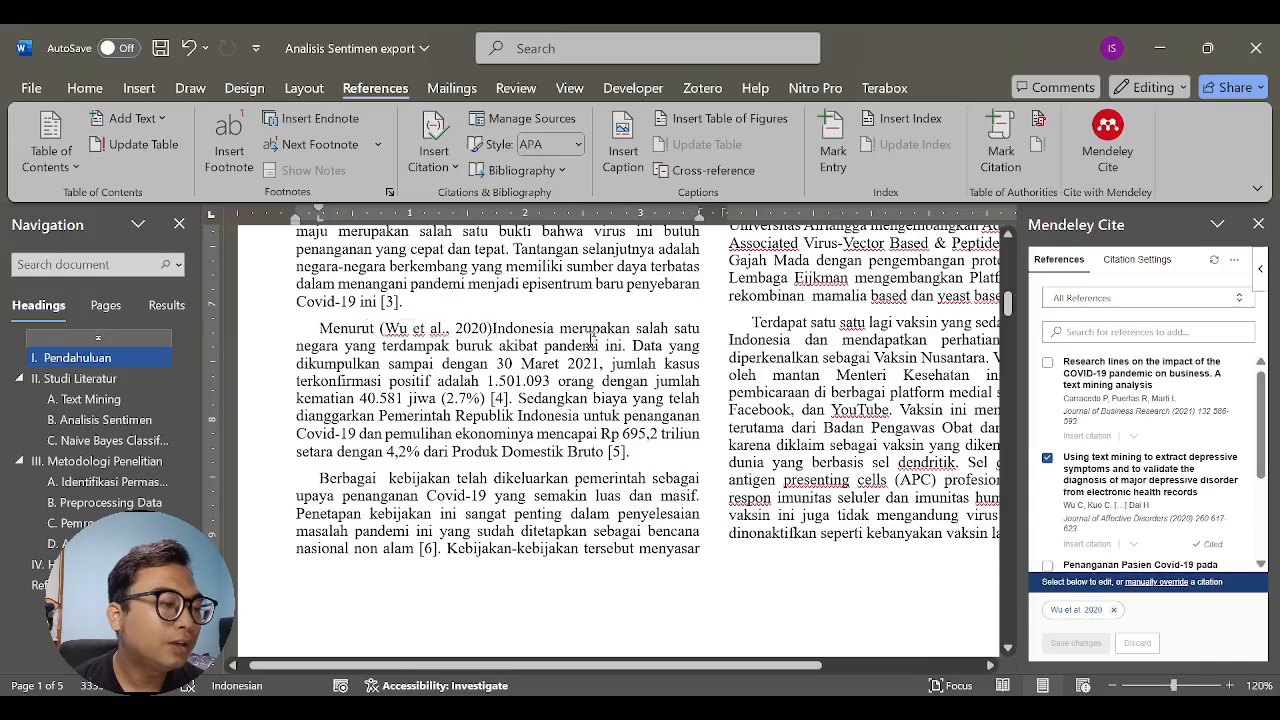
{"action": "left_click", "coordinate": [491, 328]}
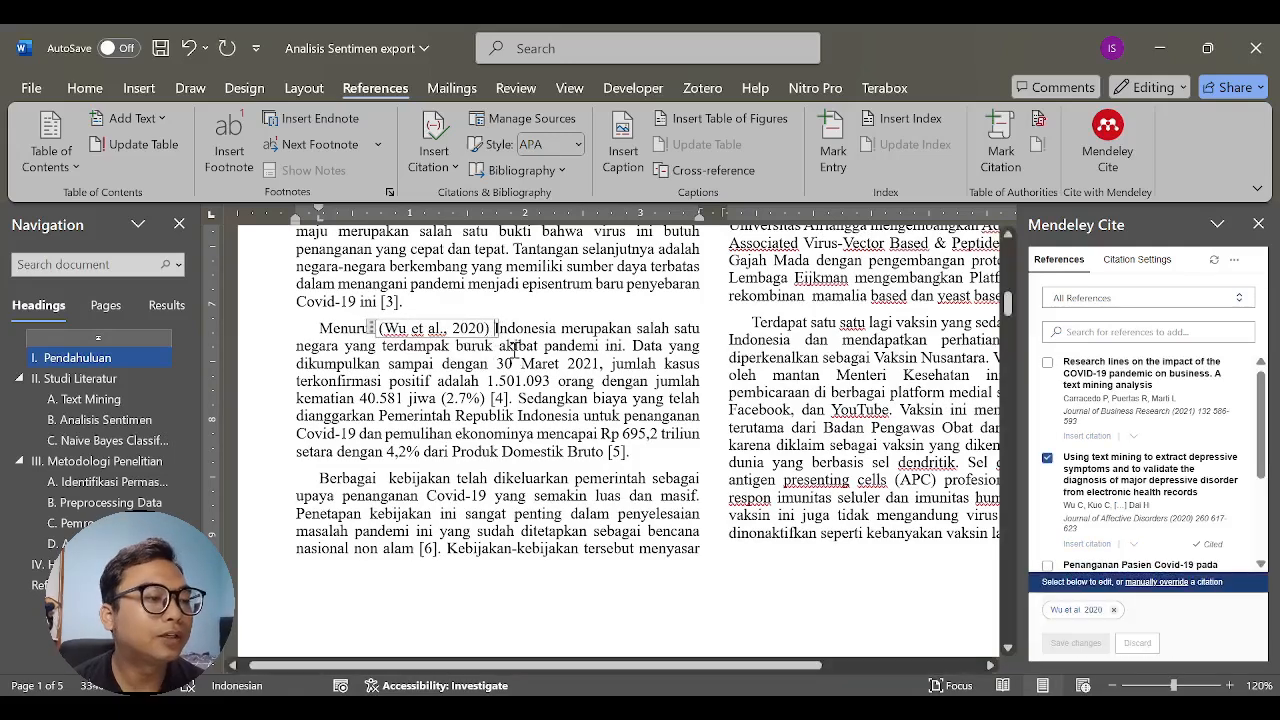
{"action": "left_click", "coordinate": [532, 344]}
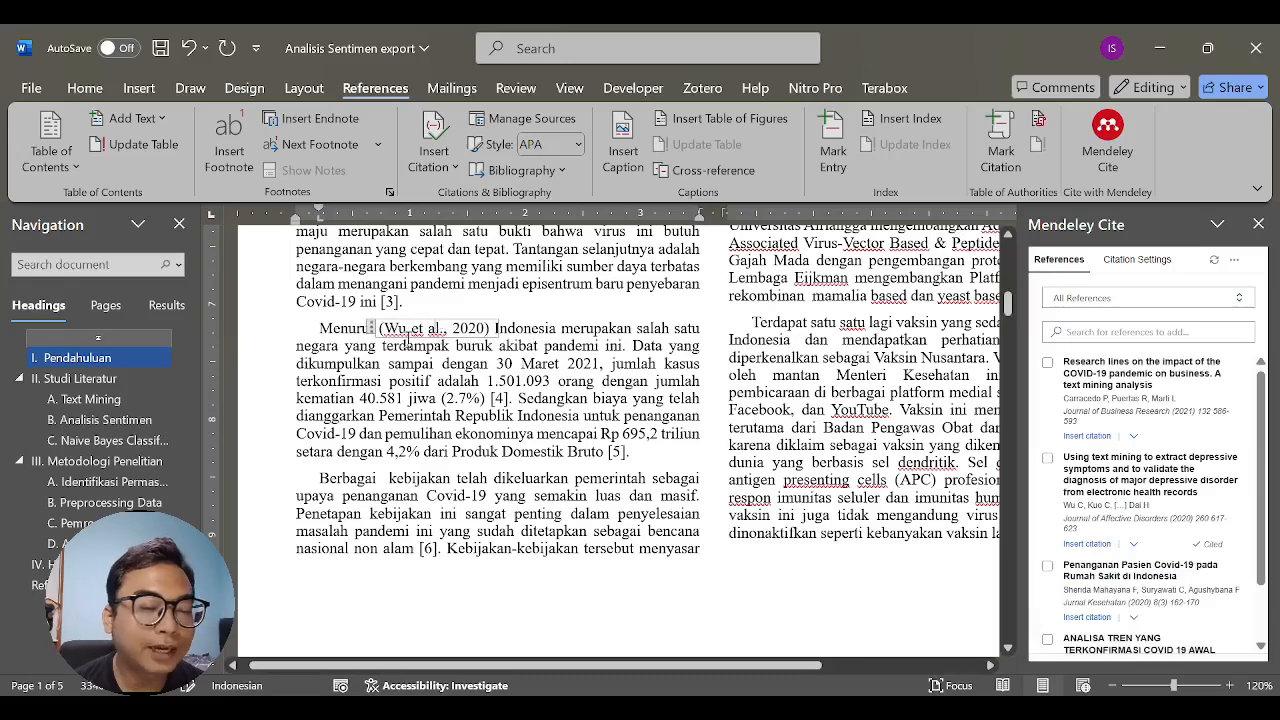
- Set the citation after "Menurut" to display as Author (Year) and restore the space following it
{"action": "left_click", "coordinate": [407, 333]}
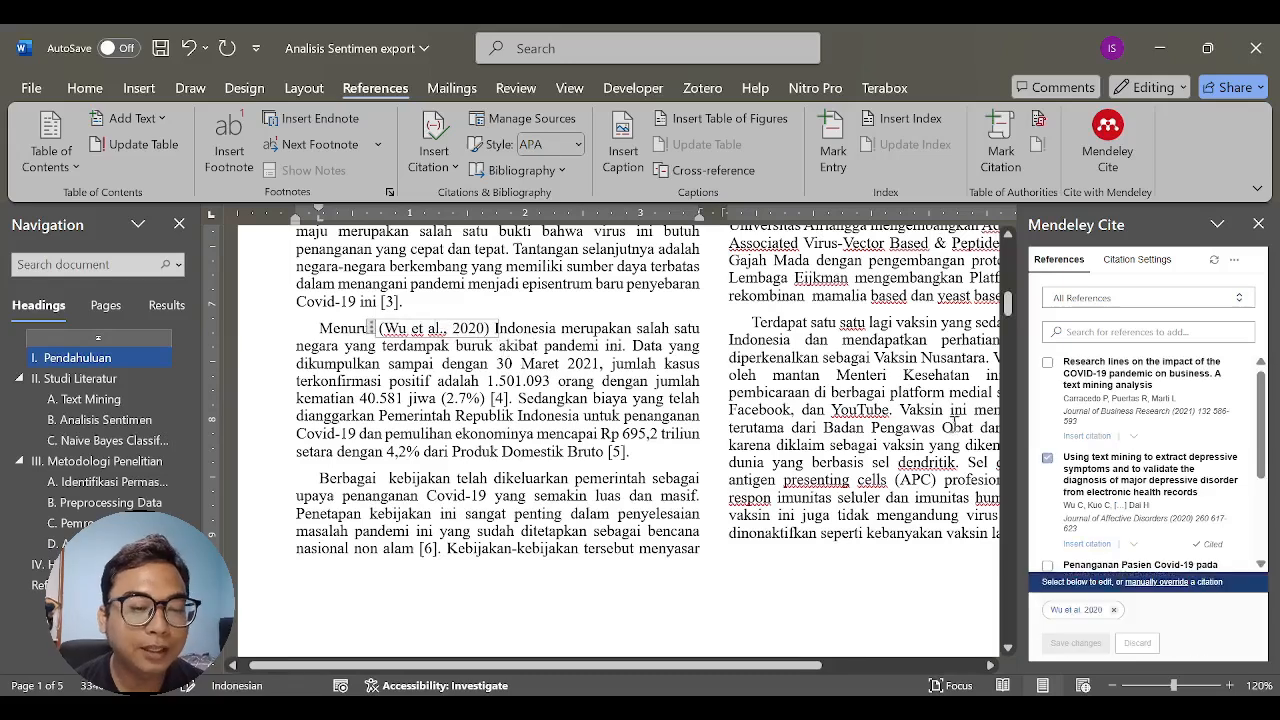
{"action": "left_click", "coordinate": [1077, 611]}
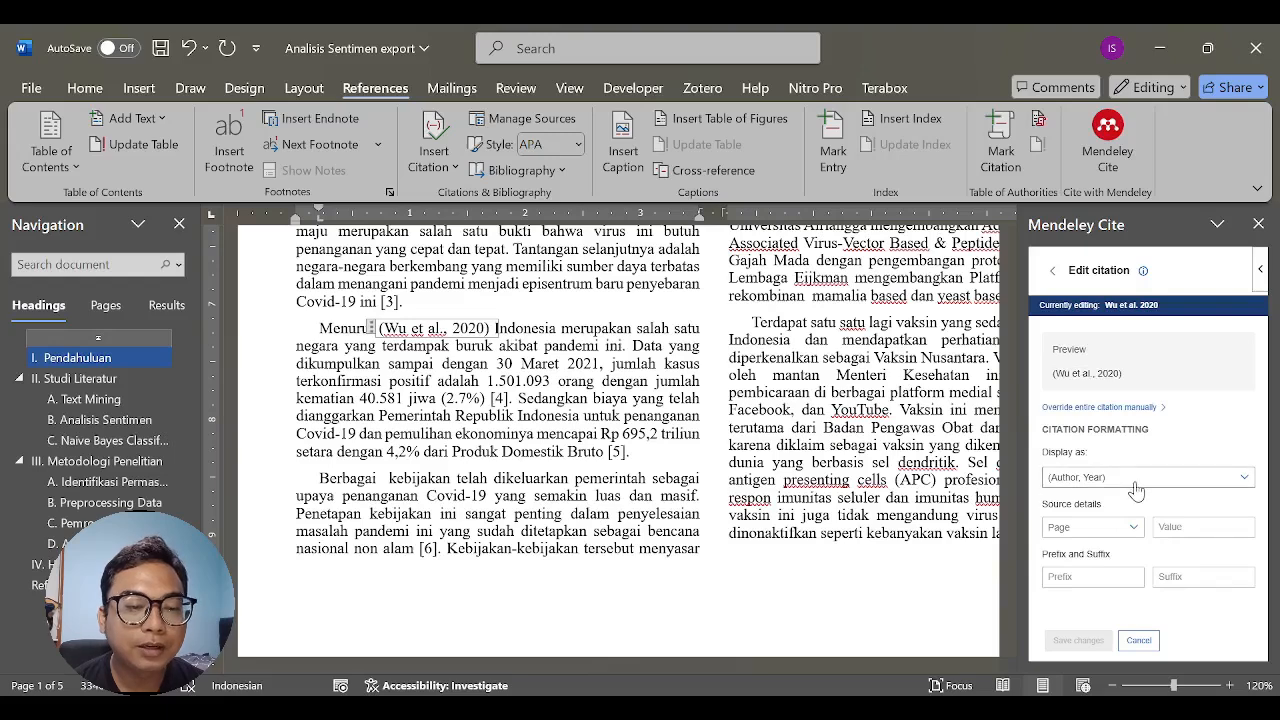
{"action": "left_click", "coordinate": [1136, 487]}
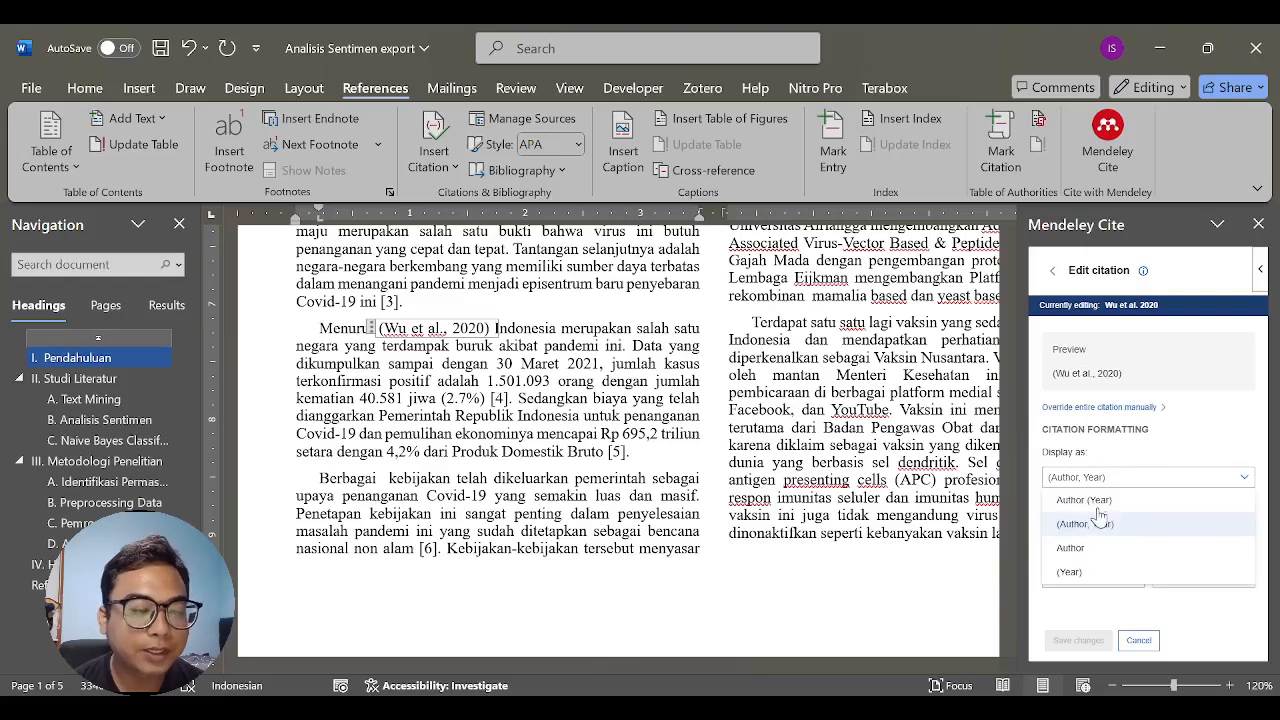
{"action": "left_click", "coordinate": [1096, 502]}
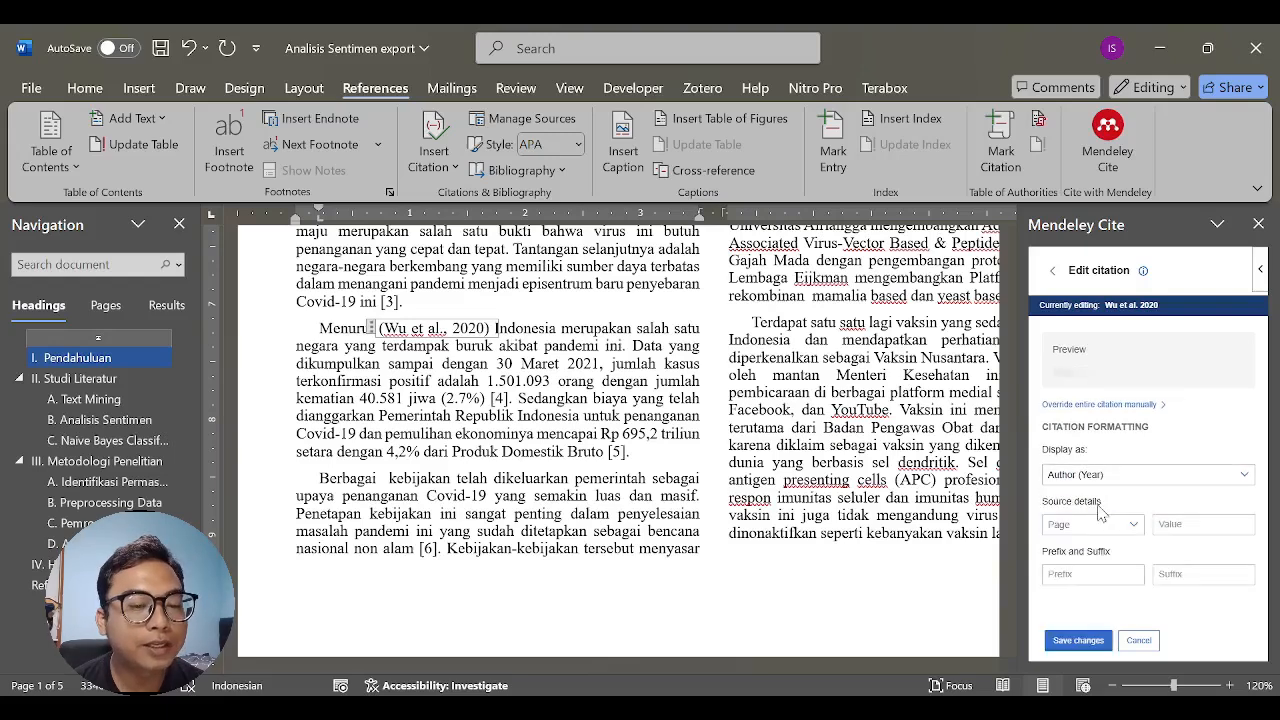
{"action": "left_click", "coordinate": [1078, 641]}
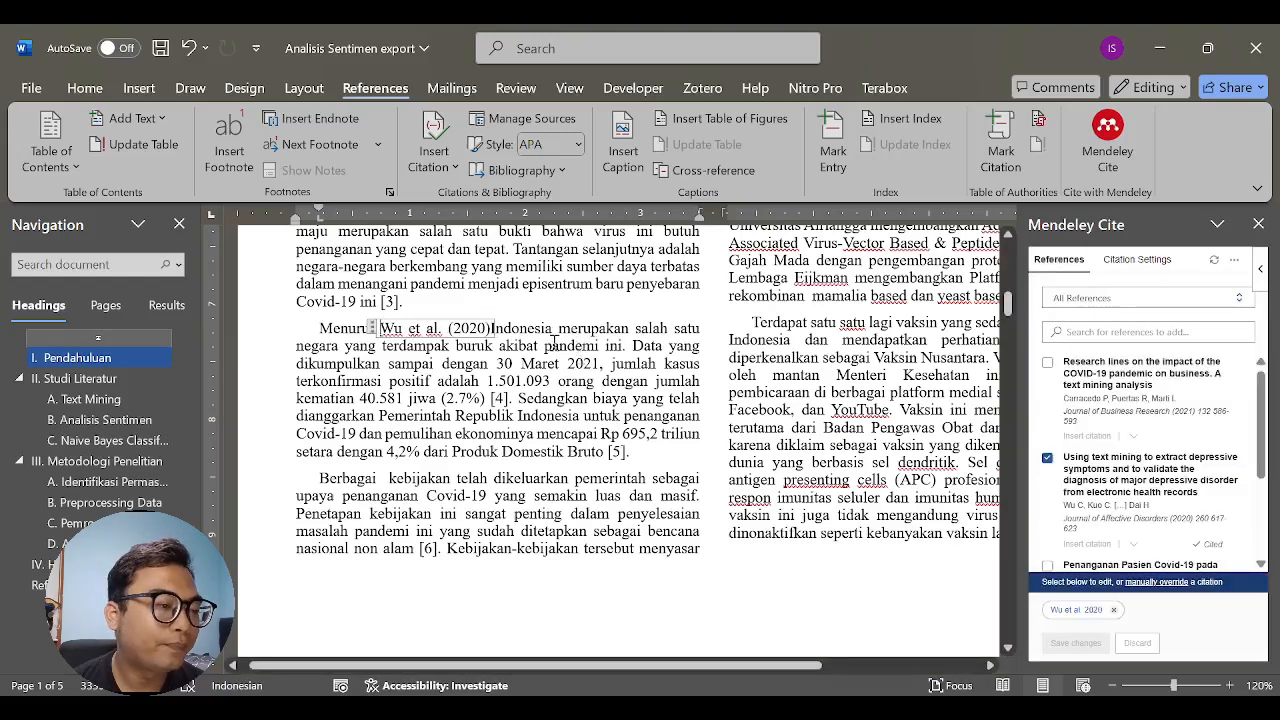
{"action": "left_click", "coordinate": [520, 330]}
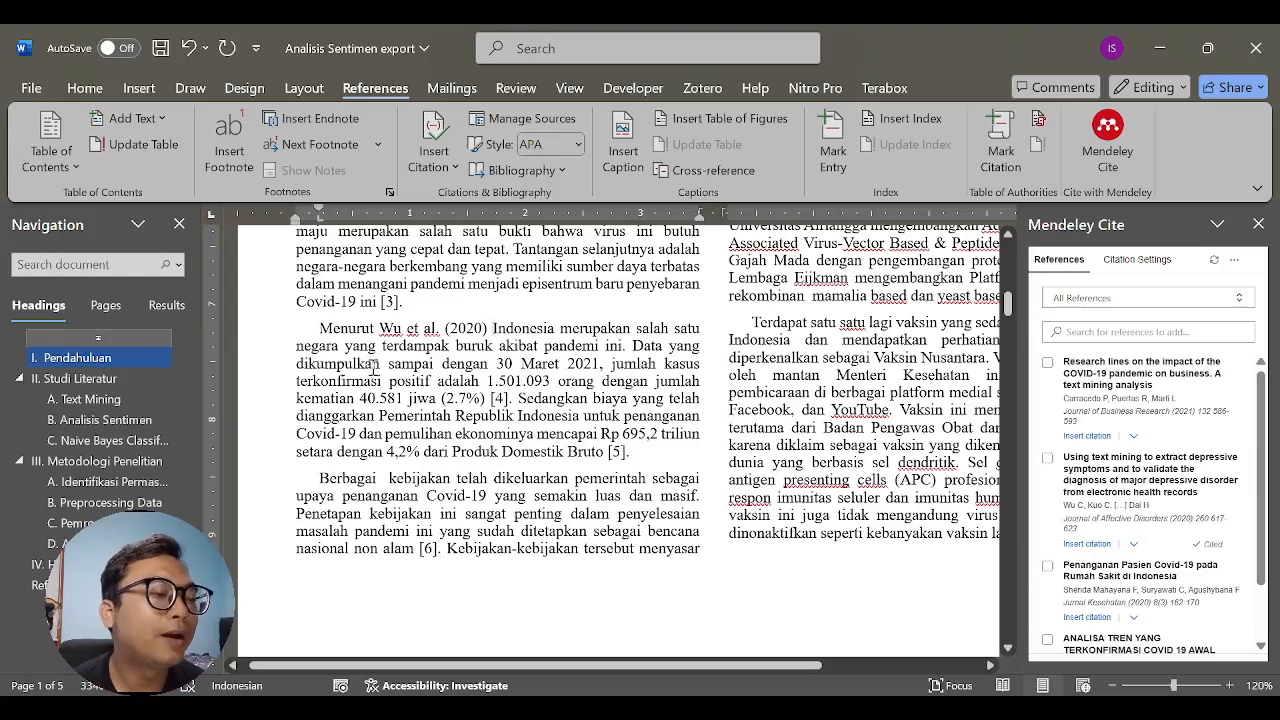
- Add the text "Daftar Pustaka" on a new line below the Hasil dan Pembahasan paragraph, ahead of the Referensi section
{"action": "scroll", "coordinate": [508, 392], "scroll_direction": "up", "scroll_amount": 4}
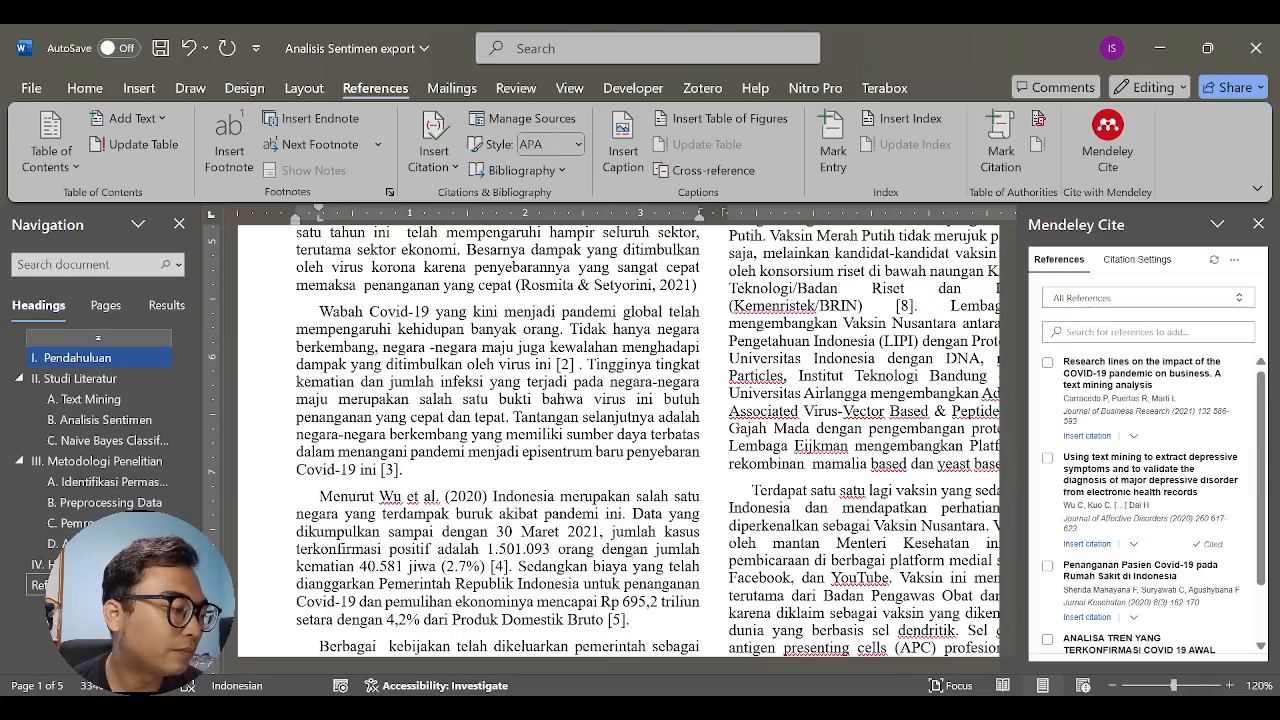
{"action": "left_click", "coordinate": [92, 585]}
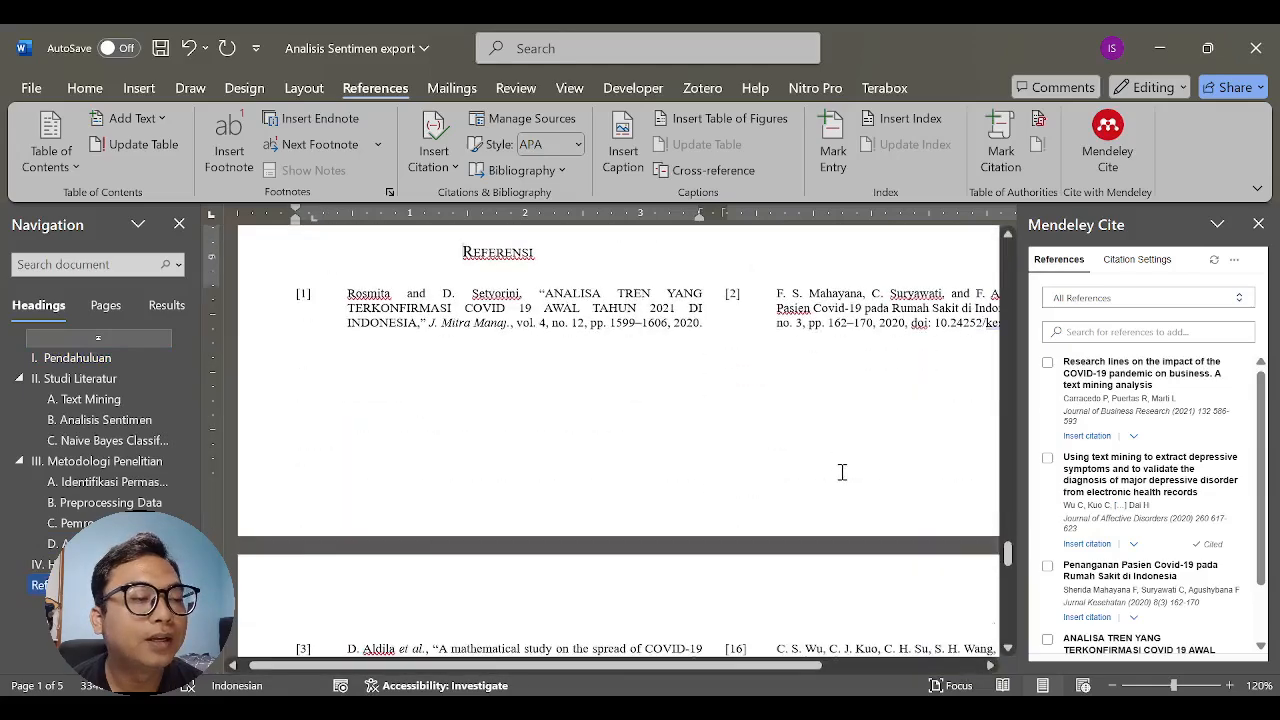
{"action": "scroll", "coordinate": [840, 471], "scroll_direction": "down", "scroll_amount": 3}
{"action": "scroll", "coordinate": [846, 457], "scroll_direction": "up", "scroll_amount": 6}
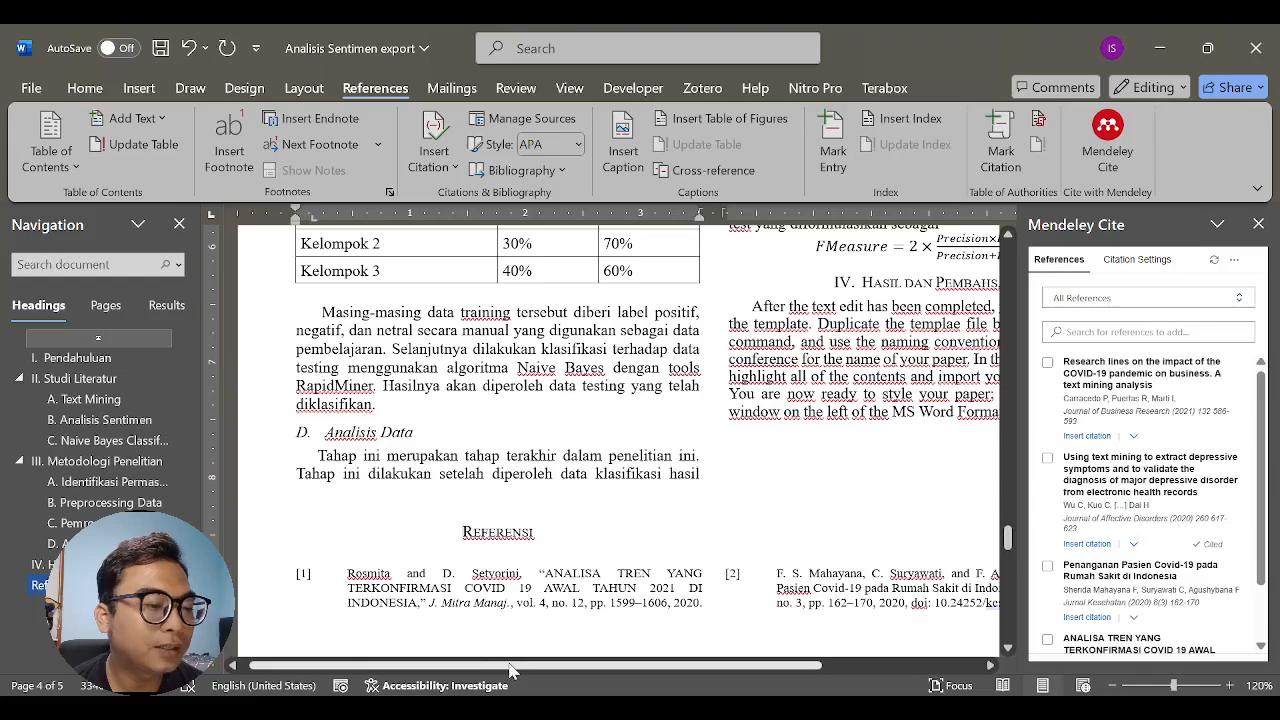
{"action": "left_click_drag", "start_coordinate": [514, 665], "coordinate": [557, 670]}
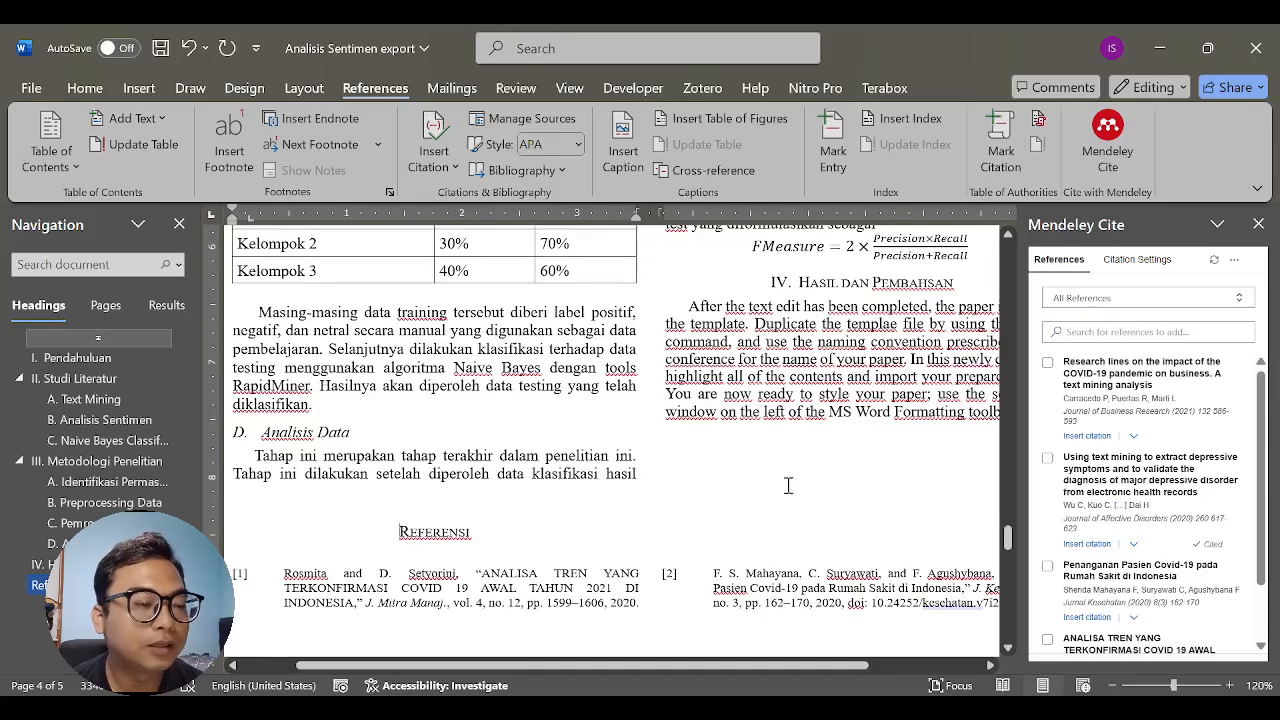
{"action": "left_click", "coordinate": [786, 445]}
{"action": "scroll", "coordinate": [700, 500], "scroll_direction": "down", "scroll_amount": 3}
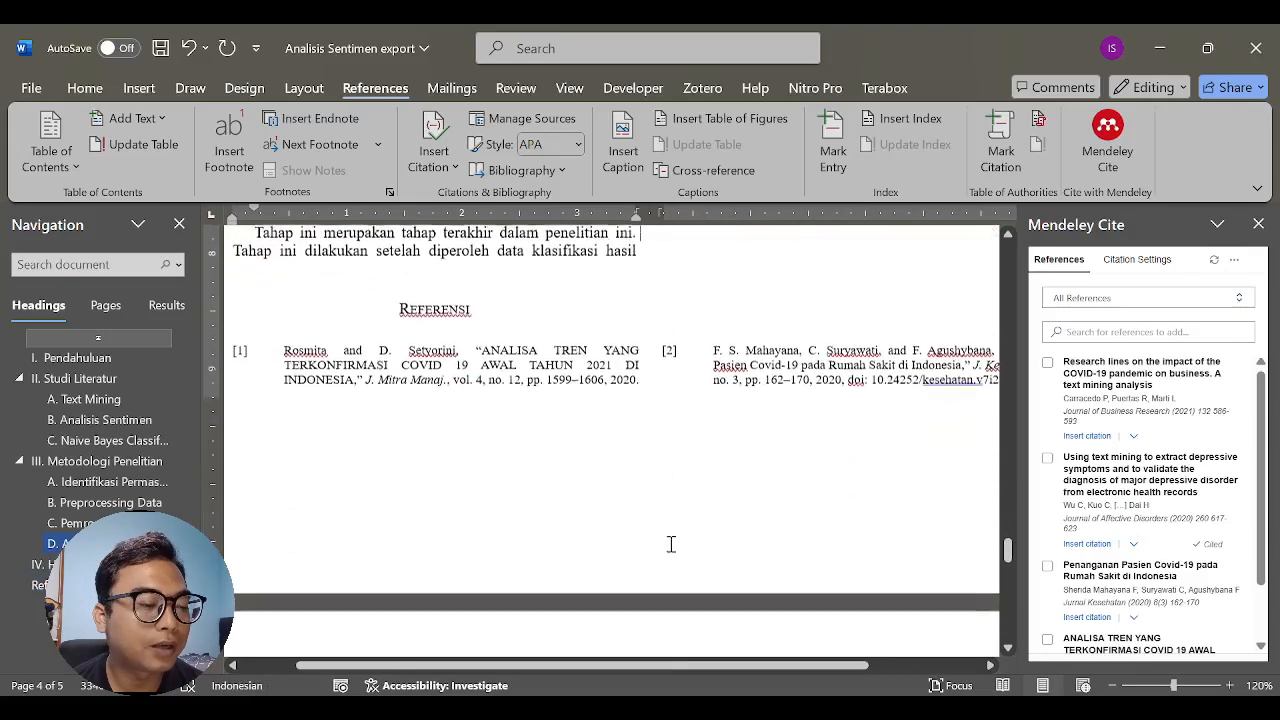
{"action": "left_click_drag", "start_coordinate": [663, 666], "coordinate": [734, 672]}
{"action": "scroll", "coordinate": [946, 437], "scroll_direction": "up", "scroll_amount": 1}
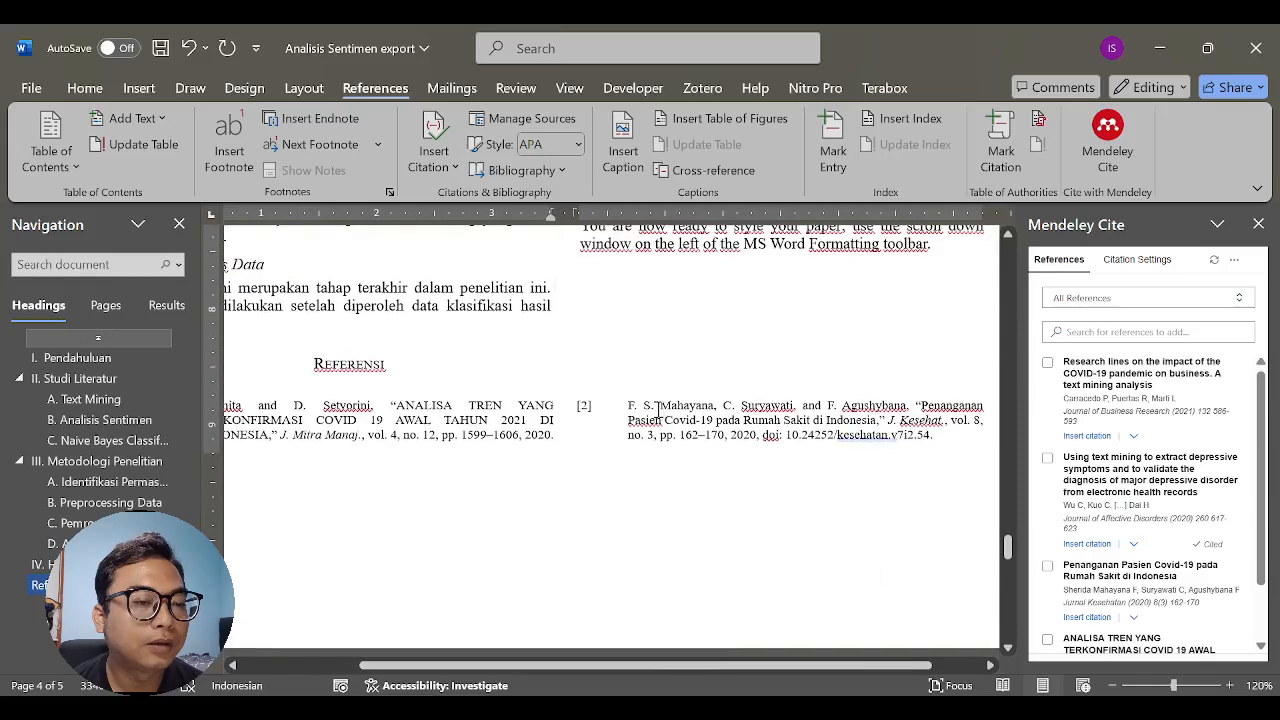
{"action": "left_click", "coordinate": [955, 255]}
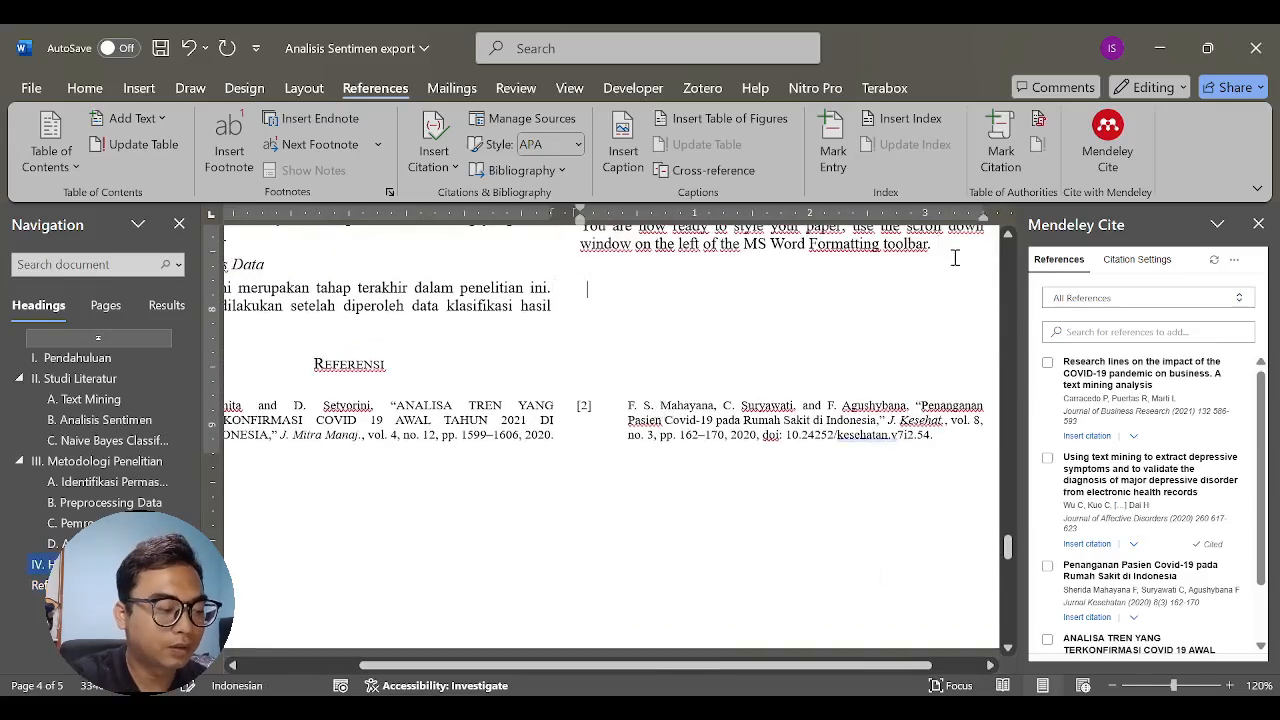
{"action": "key", "text": "Return"}
{"action": "type", "text": "D"}
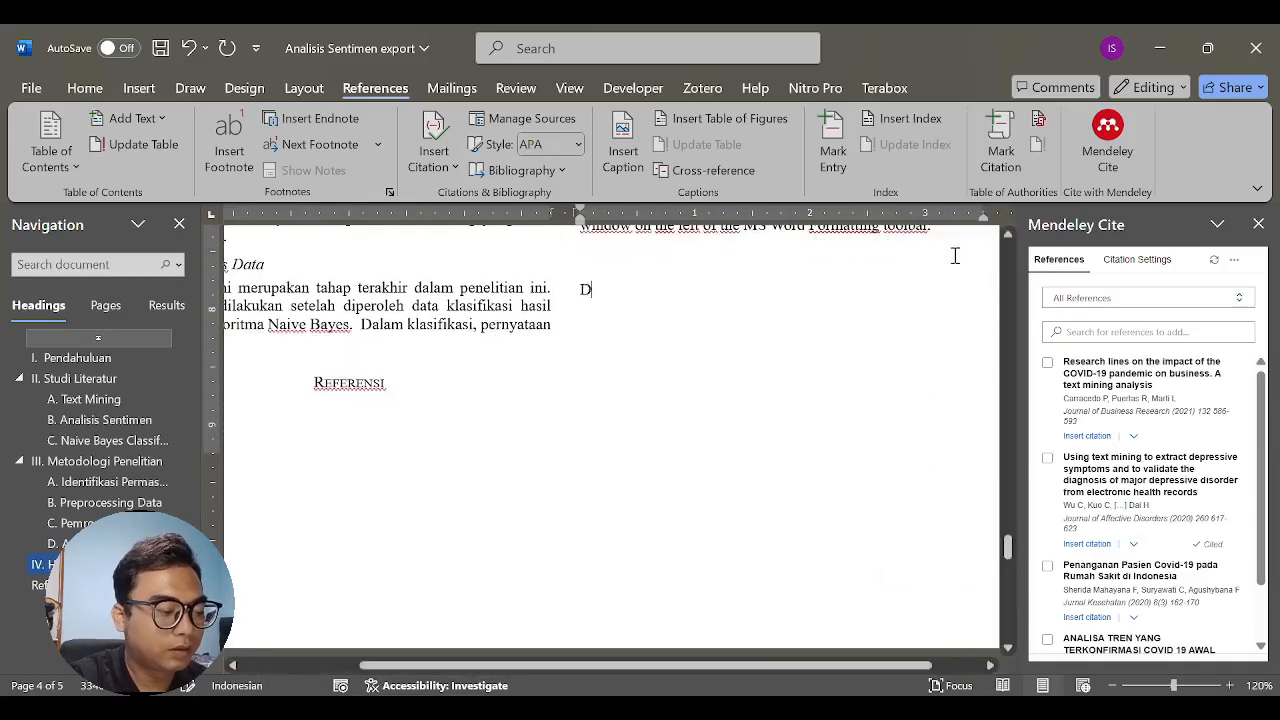
{"action": "type", "text": "aftar P"}
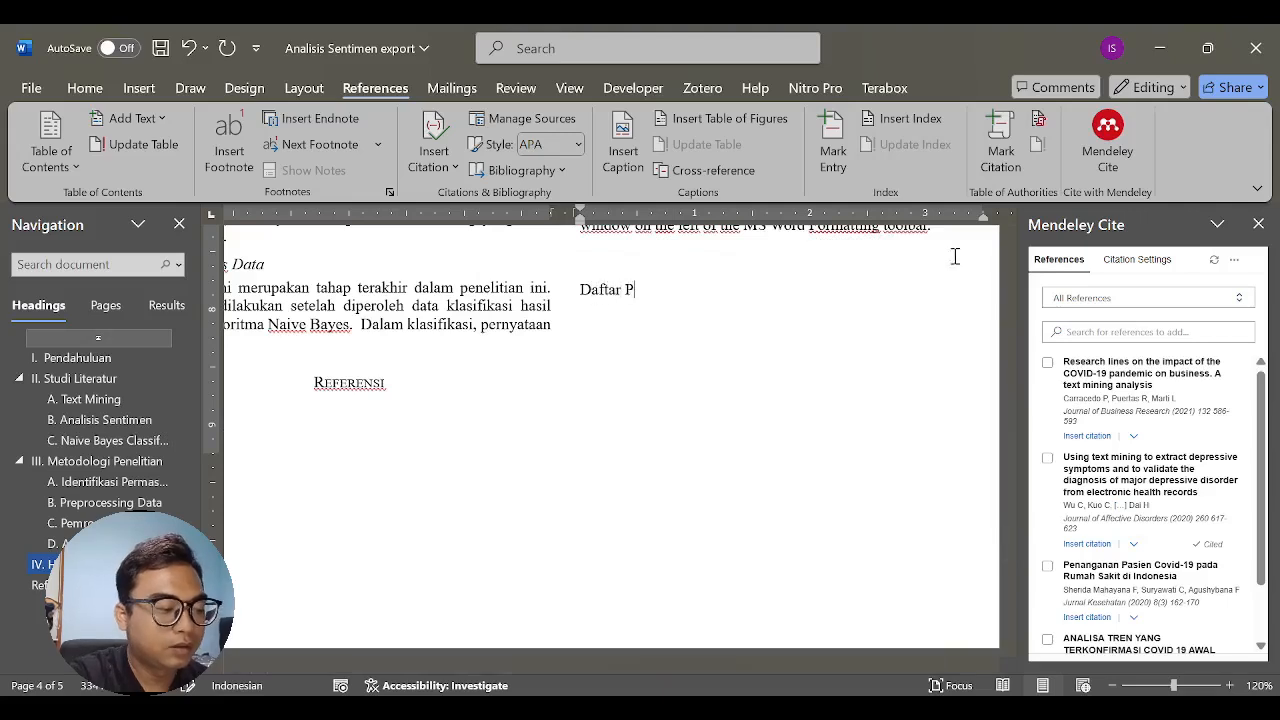
{"action": "type", "text": "ustaka"}
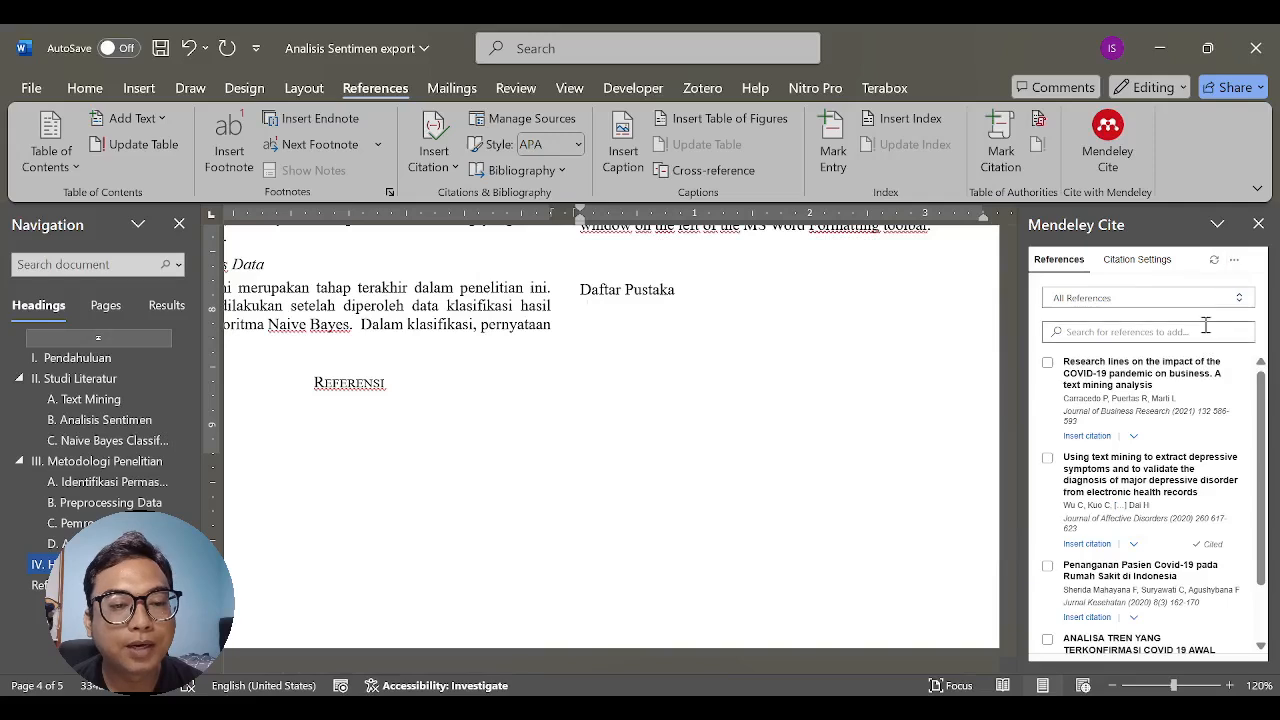
- Insert the Mendeley bibliography at the cursor location below "Daftar Pustaka"
{"action": "scroll", "coordinate": [1206, 328], "scroll_direction": "up", "scroll_amount": 1}
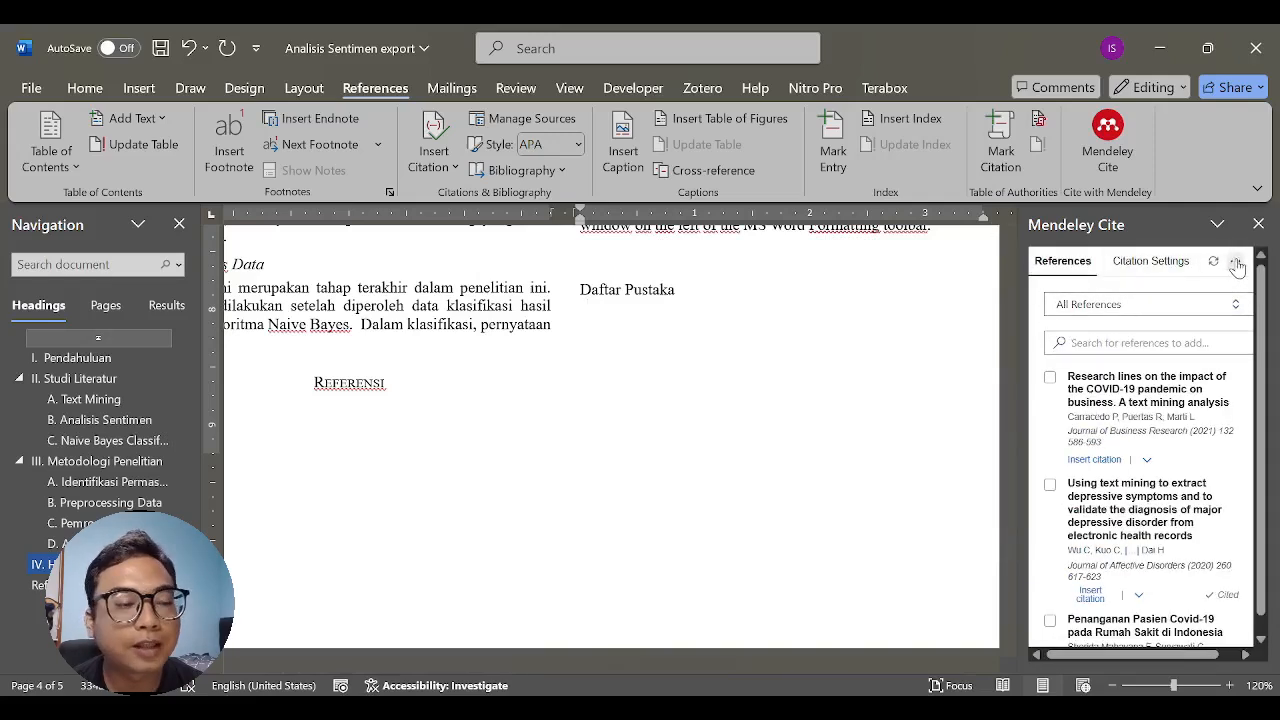
{"action": "scroll", "coordinate": [737, 383], "scroll_direction": "up", "scroll_amount": 1}
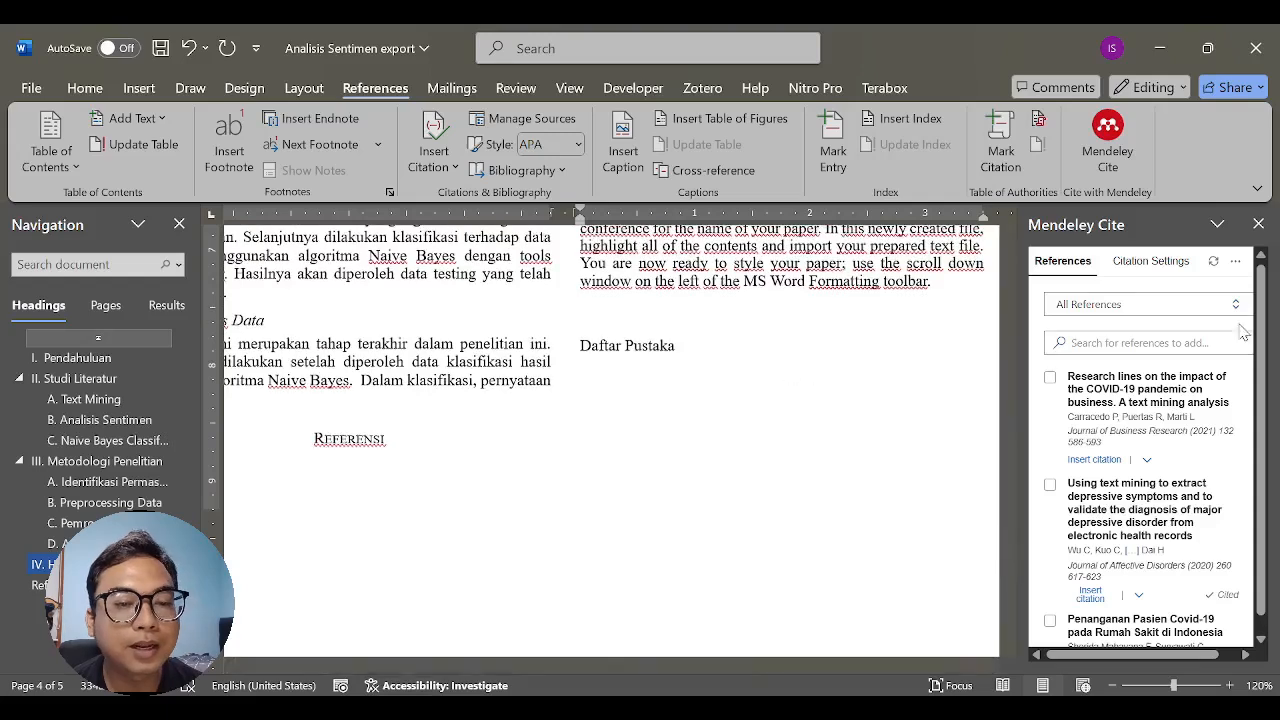
{"action": "left_click", "coordinate": [1237, 264]}
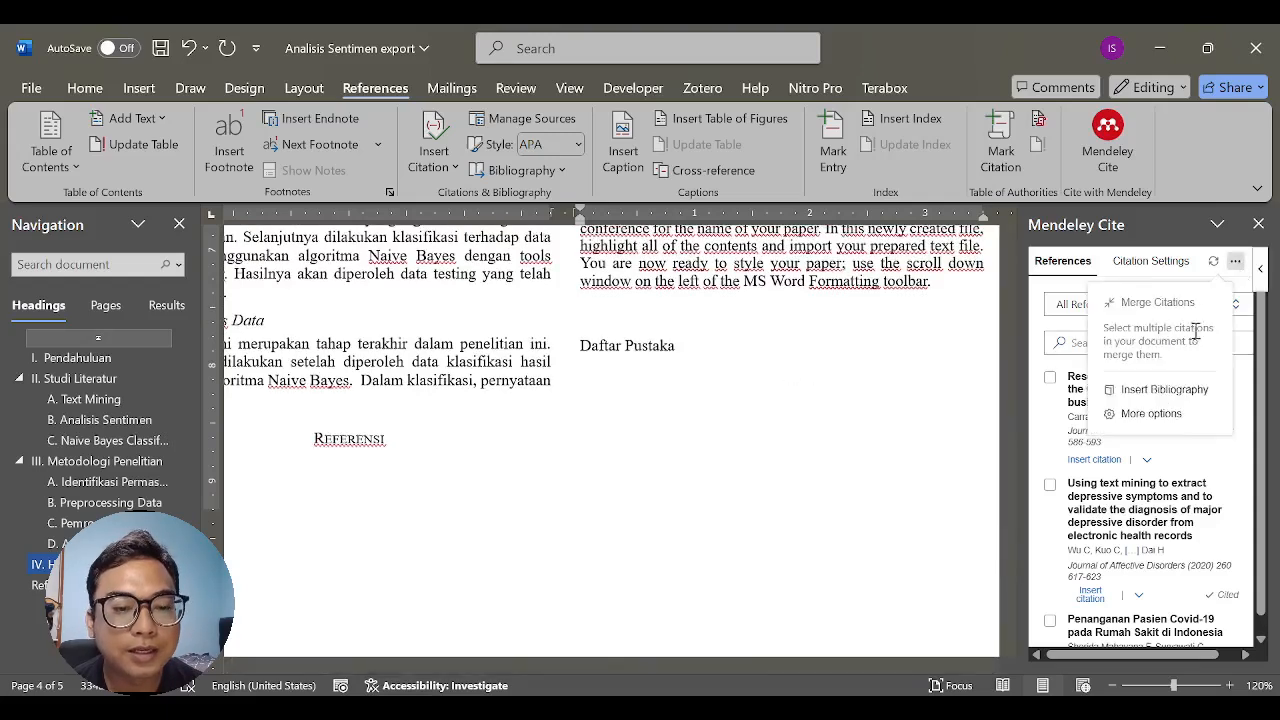
{"action": "left_click", "coordinate": [1165, 392]}
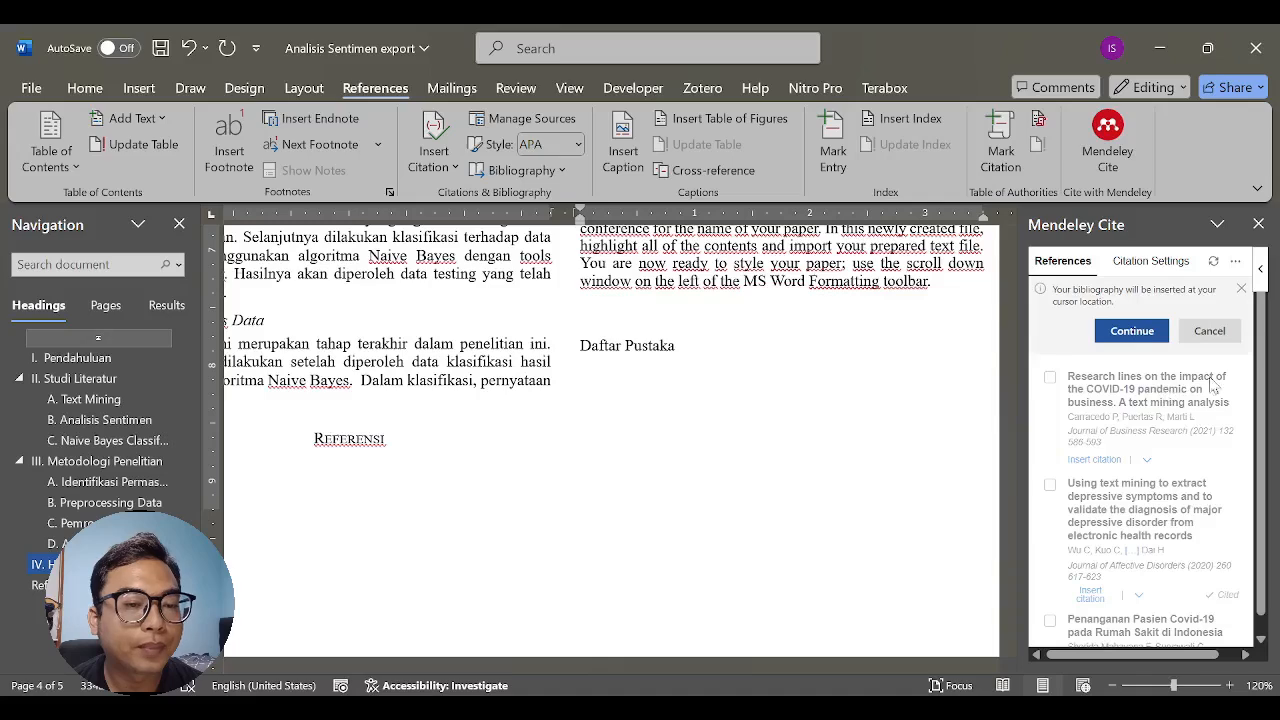
{"action": "left_click", "coordinate": [1131, 330]}
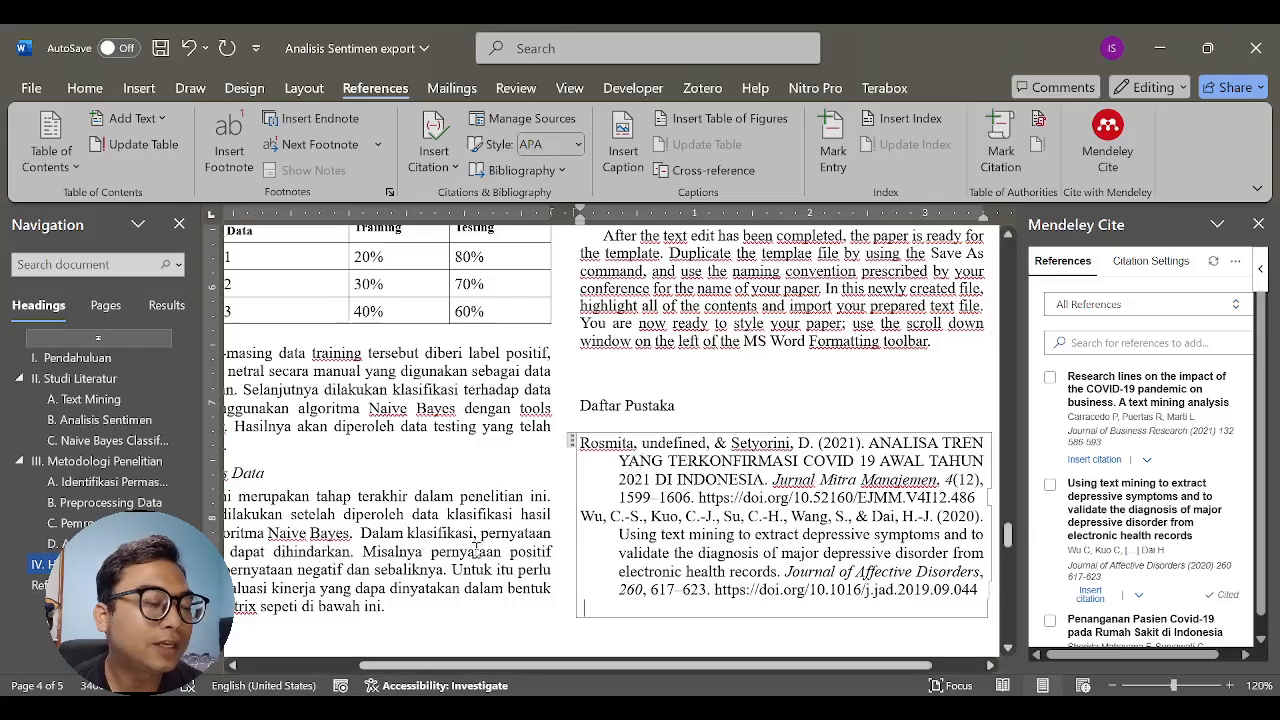
- Replace the manual citation [14] in the Text Mining section with the Mendeley citation for "Research lines on the impact of the COVID-19 pandemic on business"
{"action": "scroll", "coordinate": [470, 550], "scroll_direction": "up", "scroll_amount": 10}
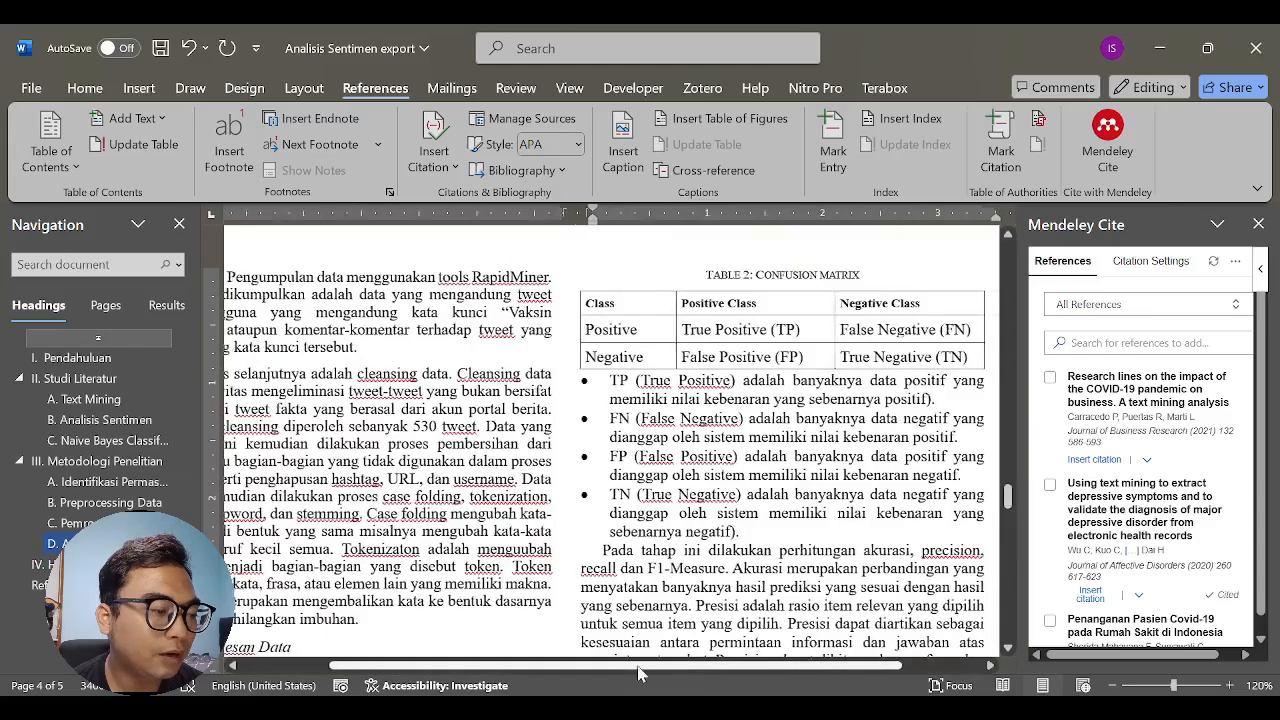
{"action": "left_click_drag", "start_coordinate": [672, 666], "coordinate": [547, 668]}
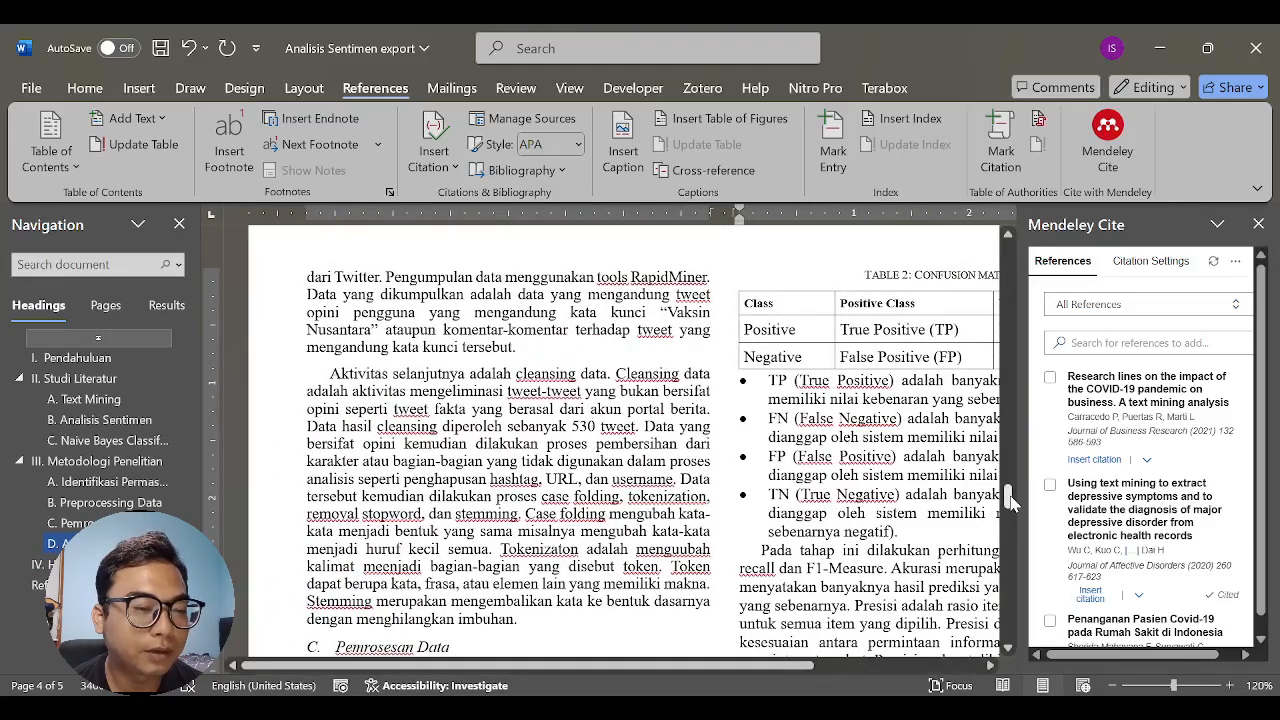
{"action": "left_click_drag", "start_coordinate": [1006, 497], "coordinate": [1007, 372]}
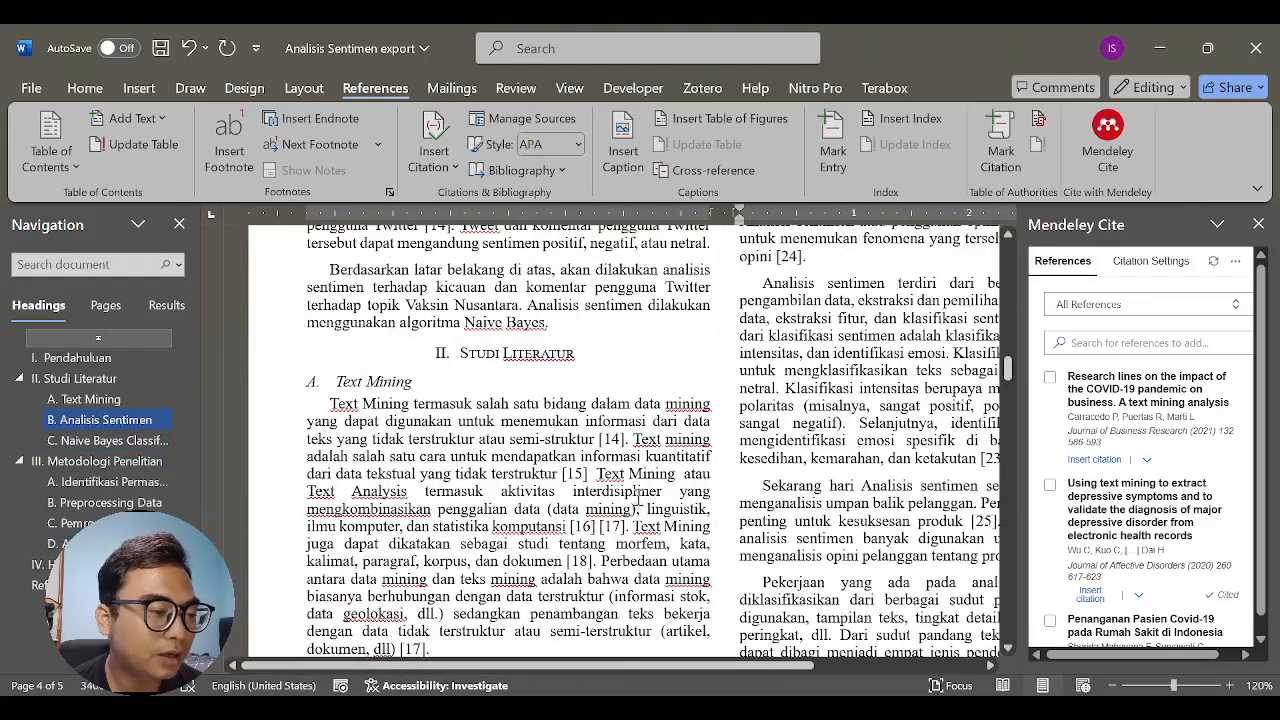
{"action": "left_click", "coordinate": [597, 440]}
{"action": "left_click_drag", "start_coordinate": [626, 439], "coordinate": [546, 440]}
{"action": "left_click", "coordinate": [622, 444]}
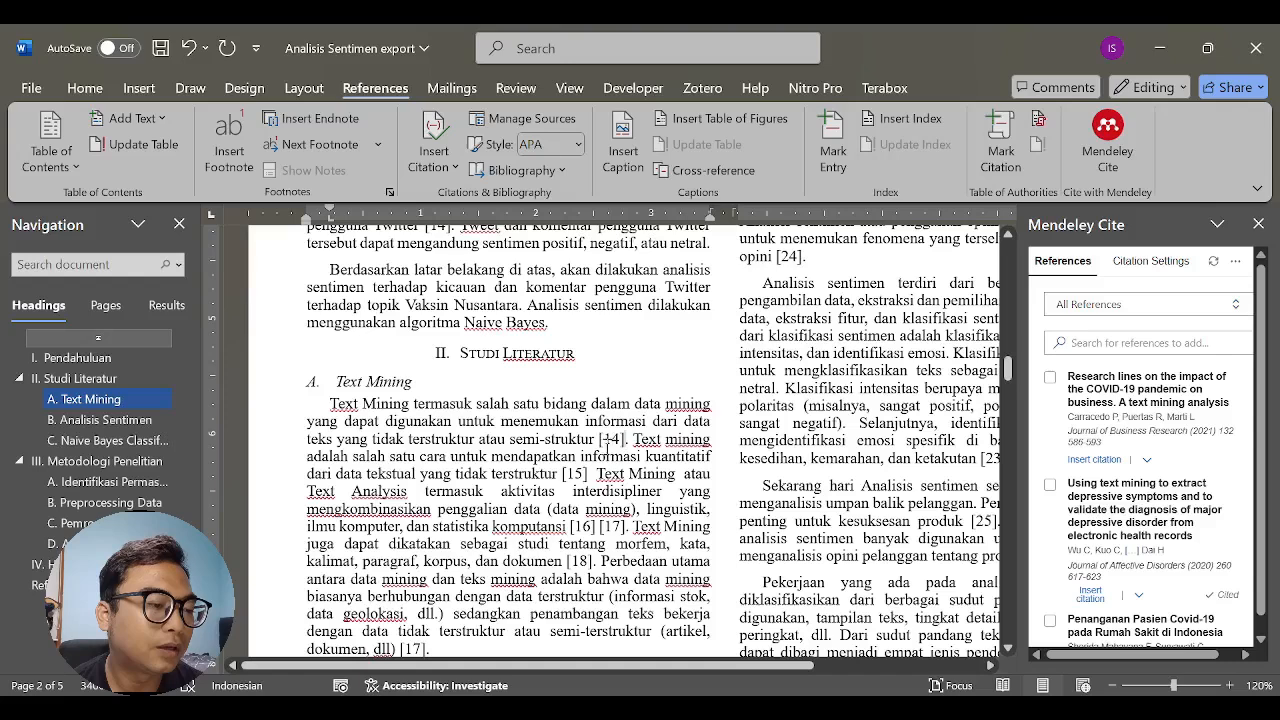
{"action": "left_click_drag", "start_coordinate": [627, 440], "coordinate": [602, 439]}
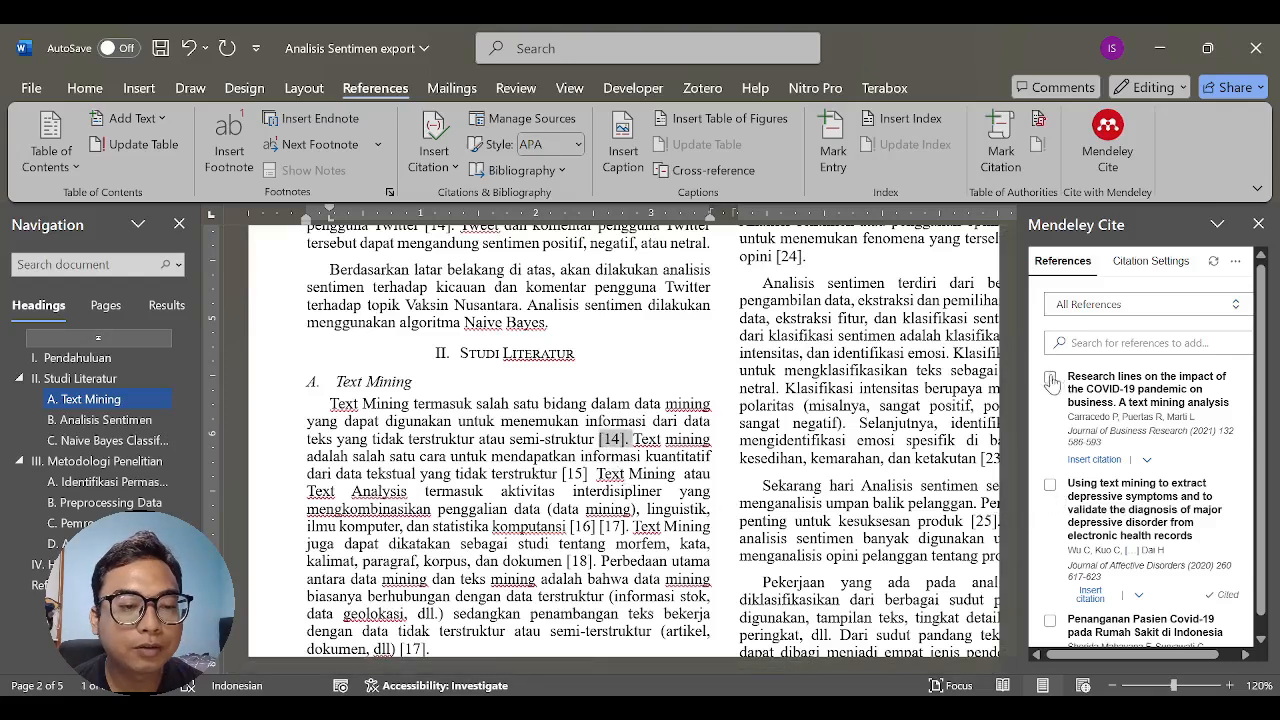
{"action": "left_click", "coordinate": [1051, 382]}
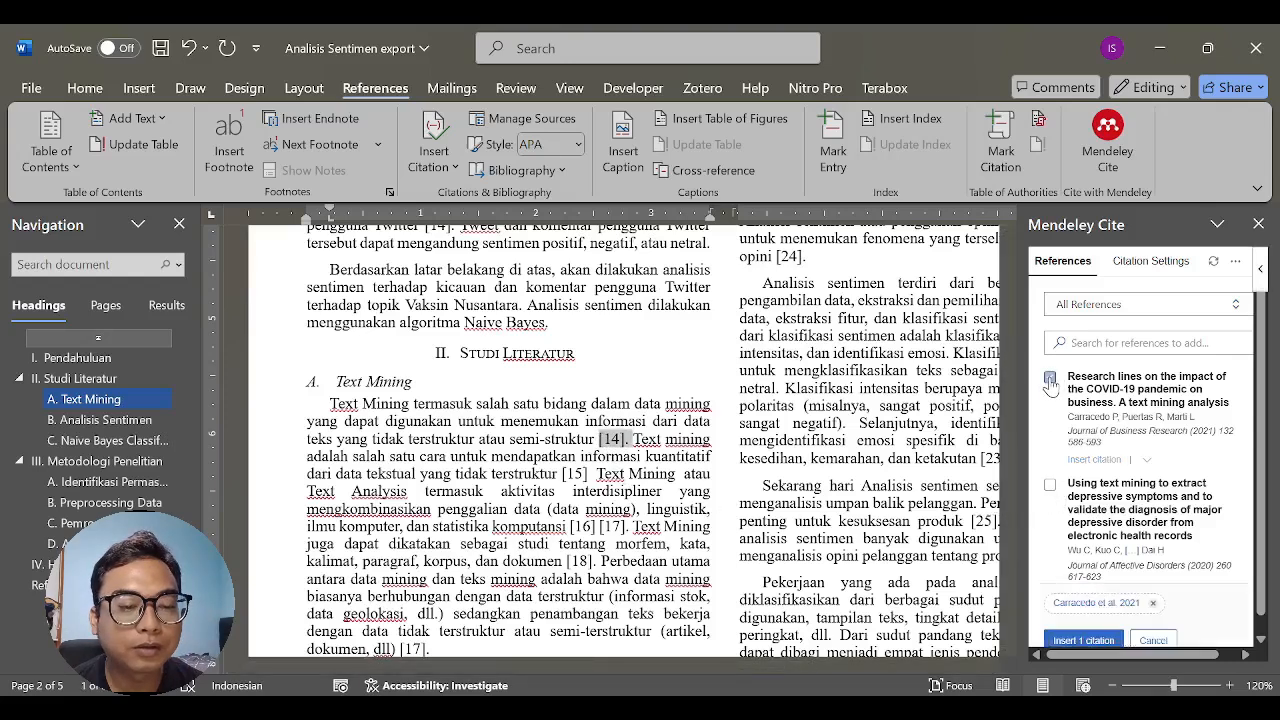
{"action": "left_click", "coordinate": [1072, 641]}
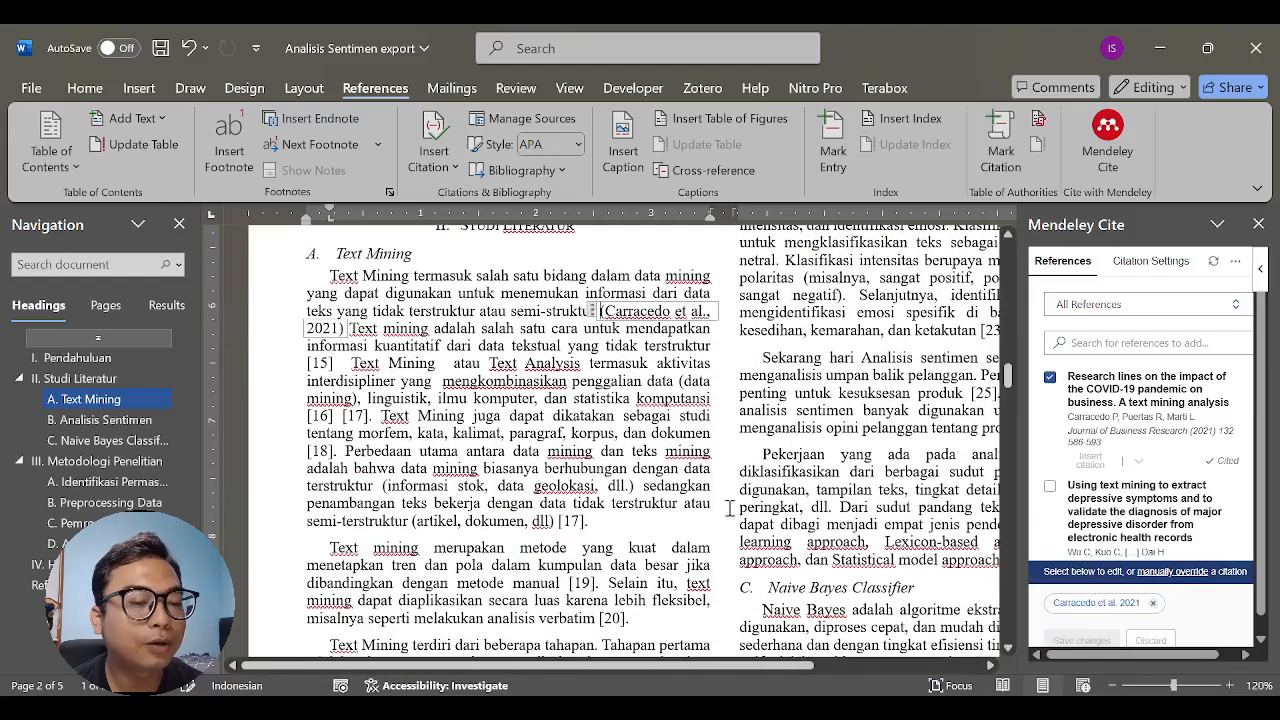
- Examine the Daftar Pustaka bibliography for the entry of the source cited in the Text Mining section
{"action": "left_click_drag", "start_coordinate": [754, 668], "coordinate": [845, 666]}
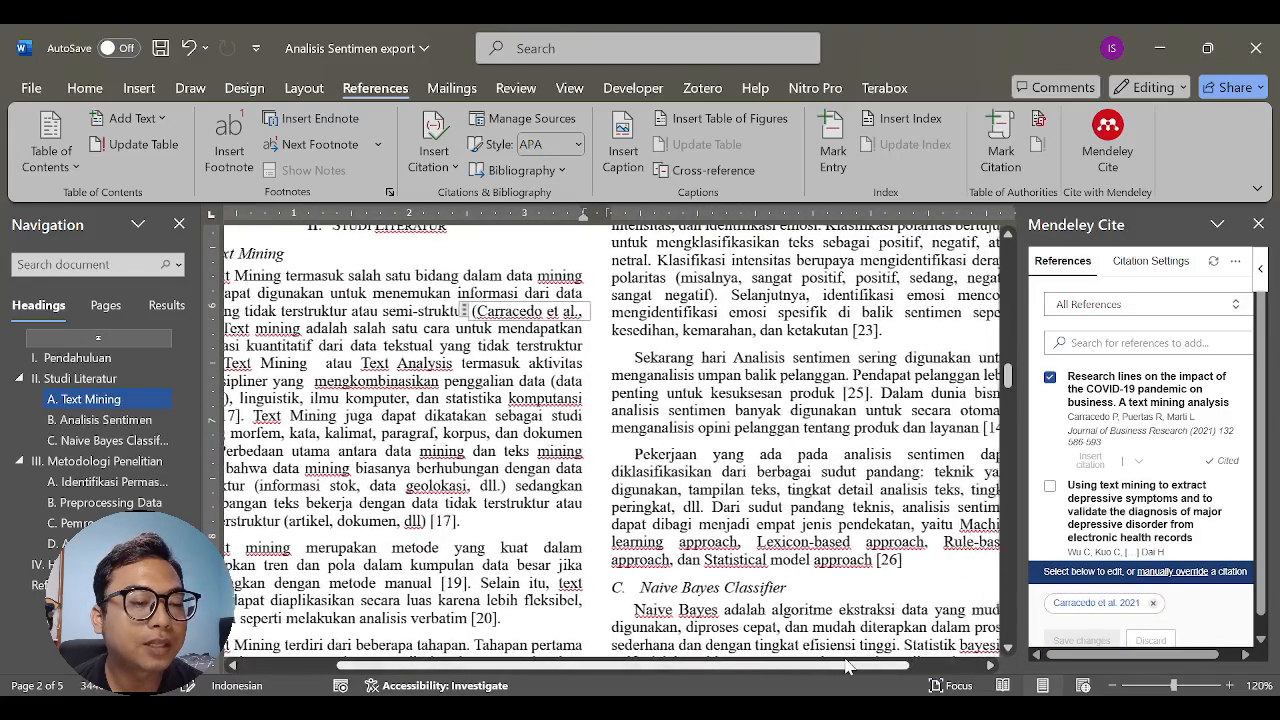
{"action": "scroll", "coordinate": [851, 571], "scroll_direction": "down", "scroll_amount": 15}
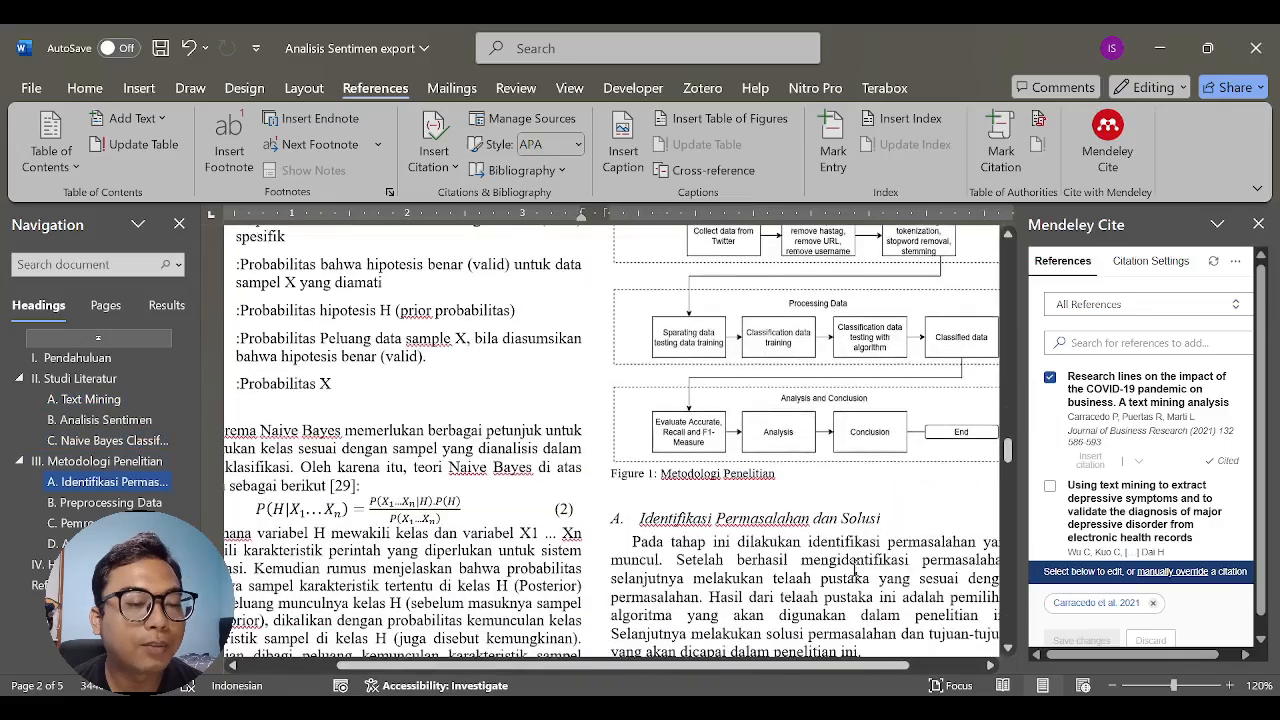
{"action": "scroll", "coordinate": [853, 570], "scroll_direction": "down", "scroll_amount": 20}
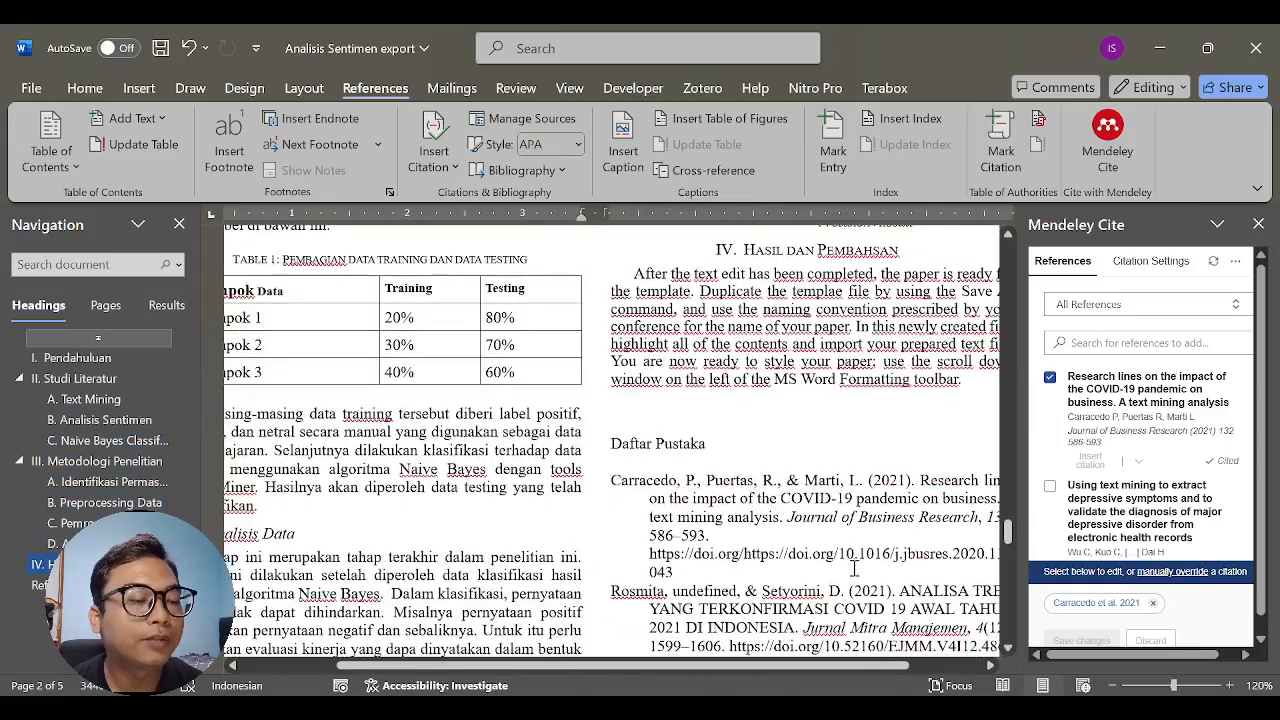
{"action": "scroll", "coordinate": [853, 568], "scroll_direction": "down", "scroll_amount": 4}
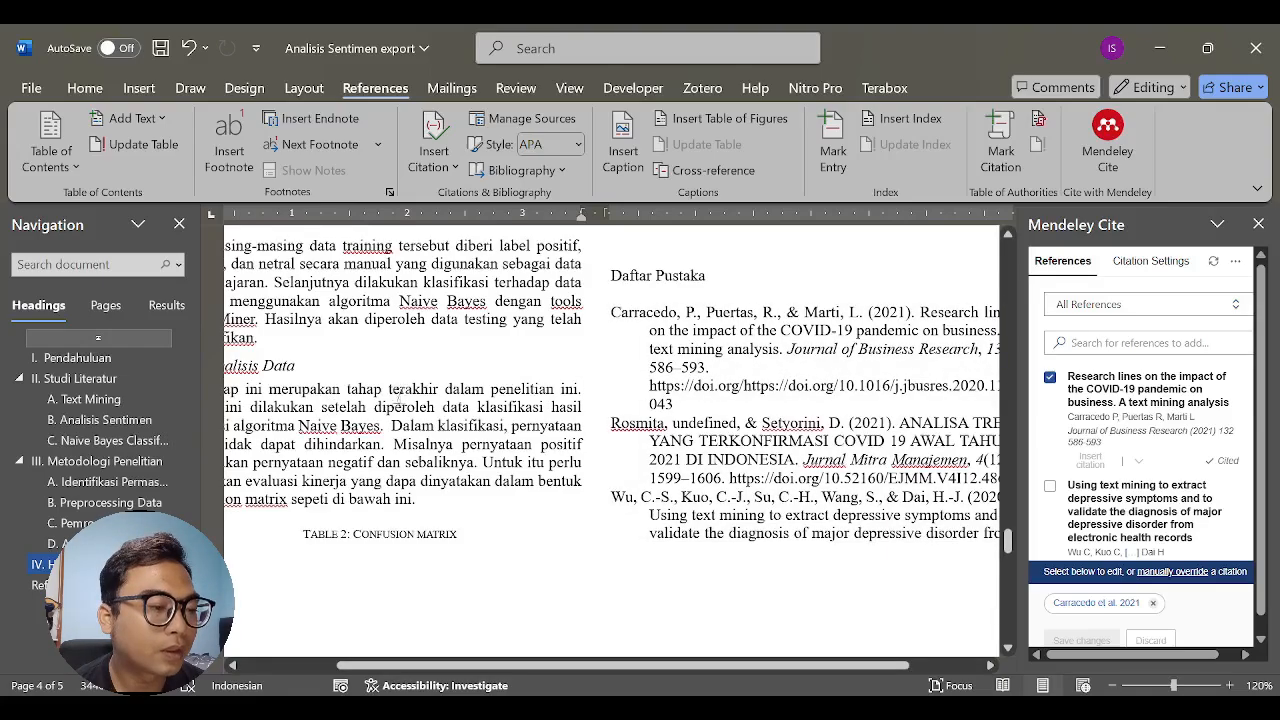
{"action": "scroll", "coordinate": [398, 395], "scroll_direction": "up", "scroll_amount": 10}
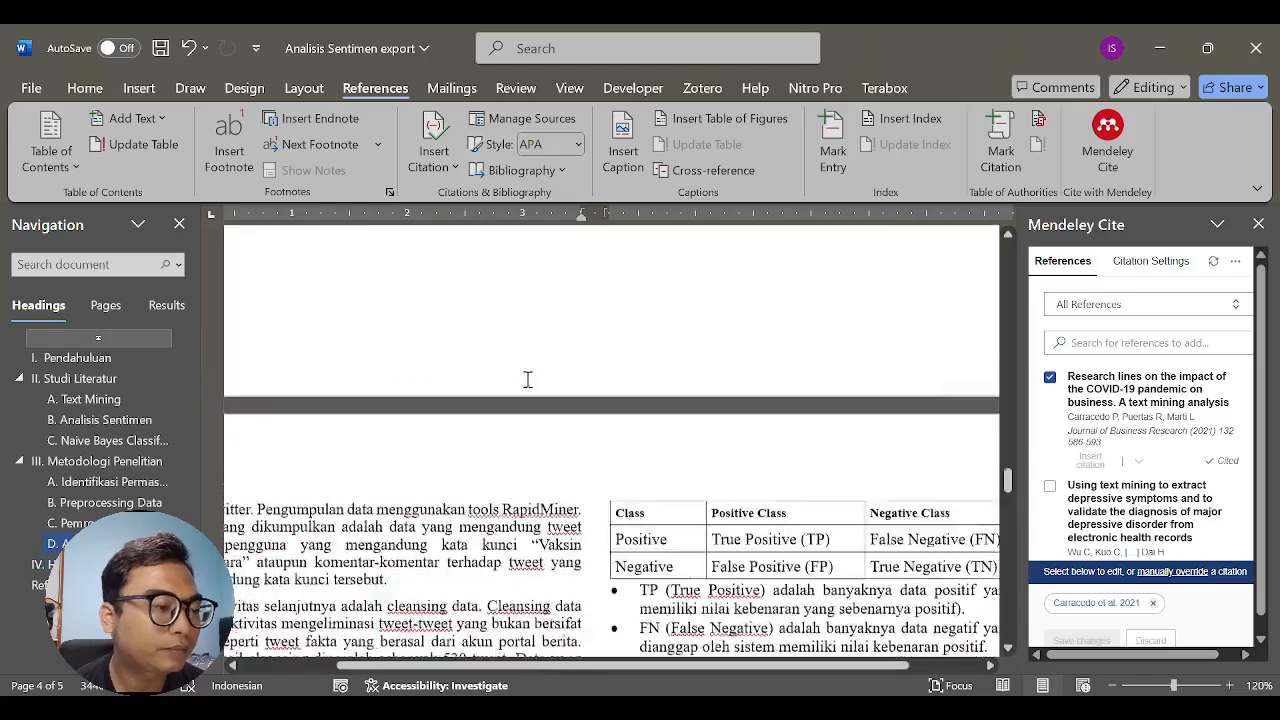
{"action": "scroll", "coordinate": [528, 379], "scroll_direction": "up", "scroll_amount": 8}
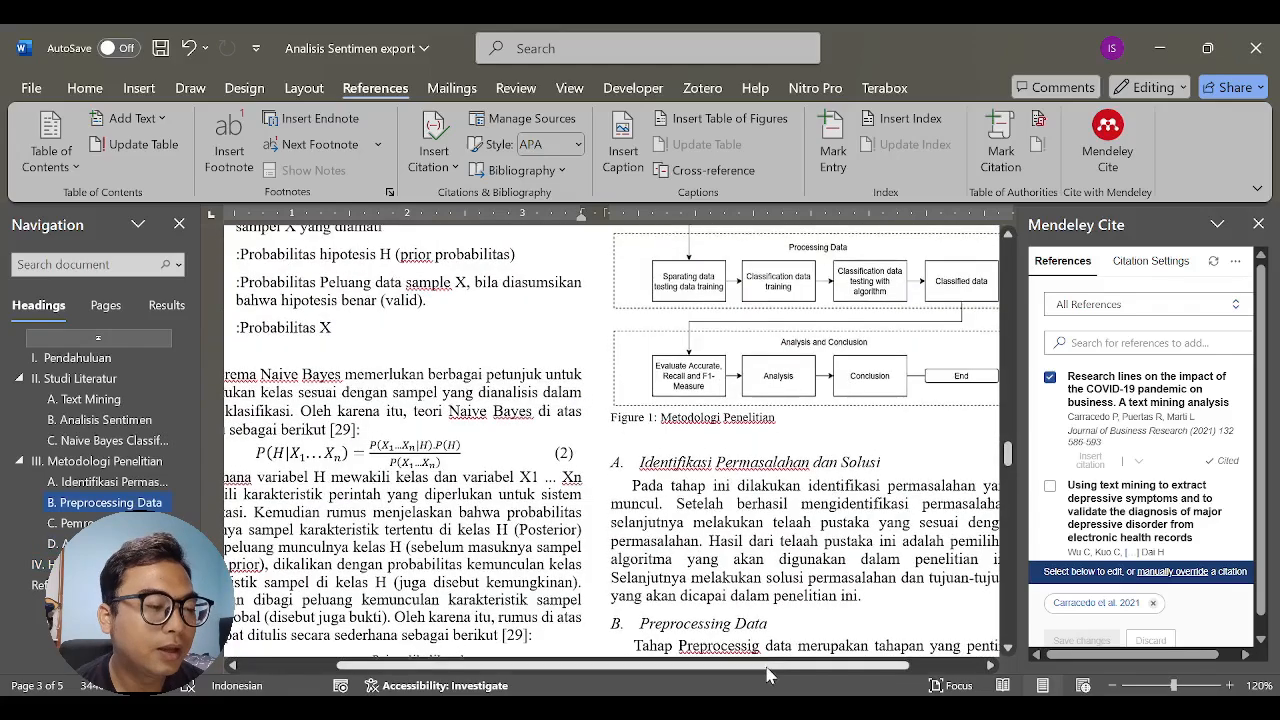
{"action": "left_click_drag", "start_coordinate": [768, 676], "coordinate": [688, 676]}
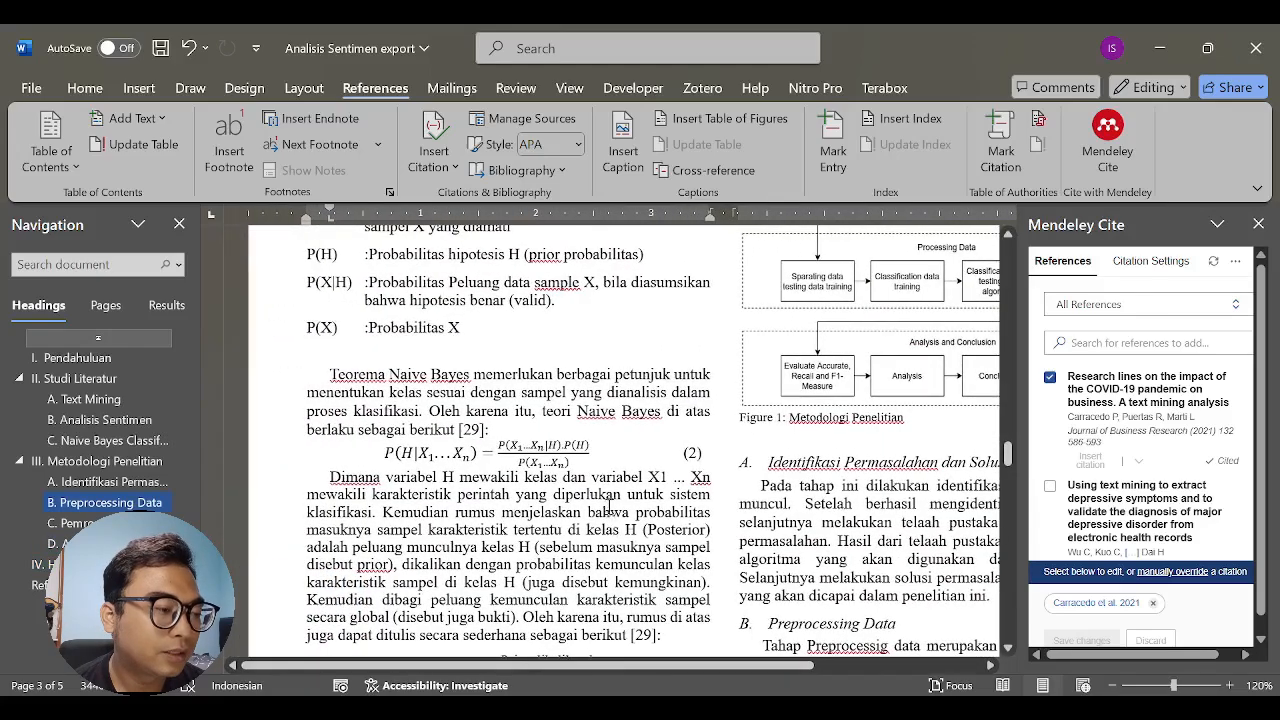
{"action": "scroll", "coordinate": [611, 495], "scroll_direction": "down", "scroll_amount": 10}
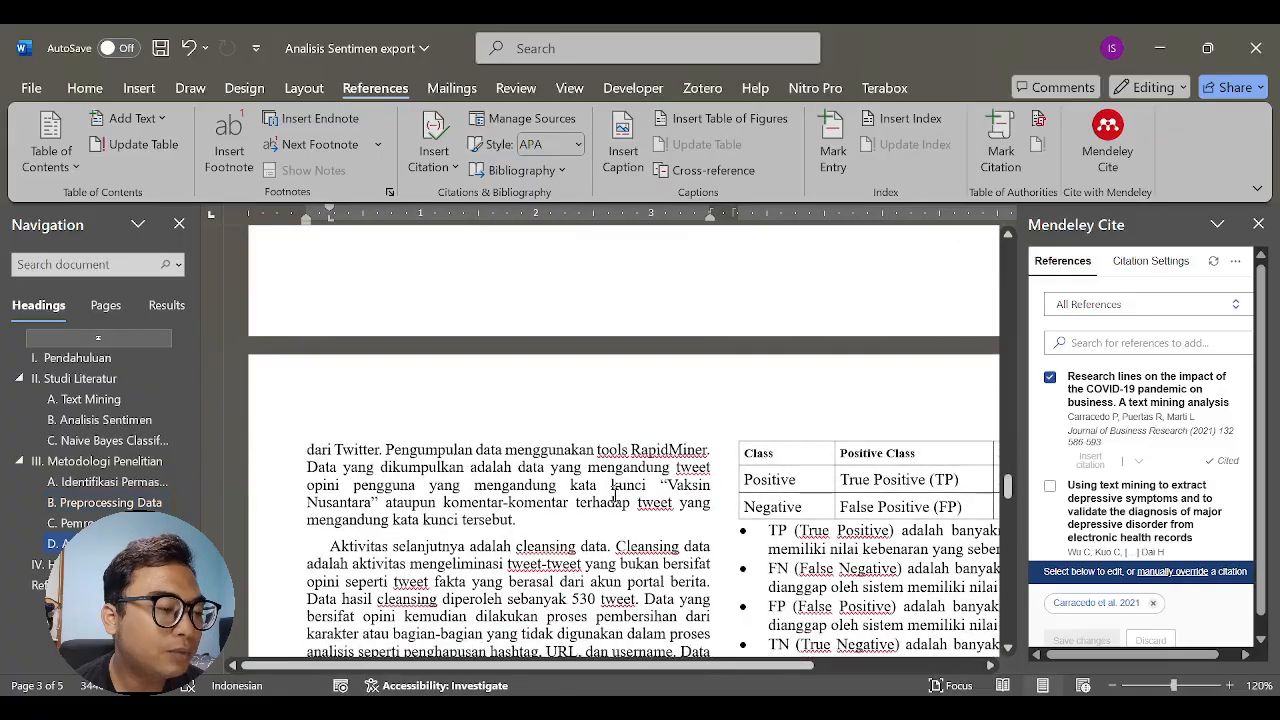
{"action": "scroll", "coordinate": [614, 492], "scroll_direction": "down", "scroll_amount": 3}
- Replace [16] [17] in the Text Mining section with one combined citation of the COVID-19 business "Research lines" article and the "depressive symptoms" text mining article
{"action": "scroll", "coordinate": [630, 470], "scroll_direction": "up", "scroll_amount": 12}
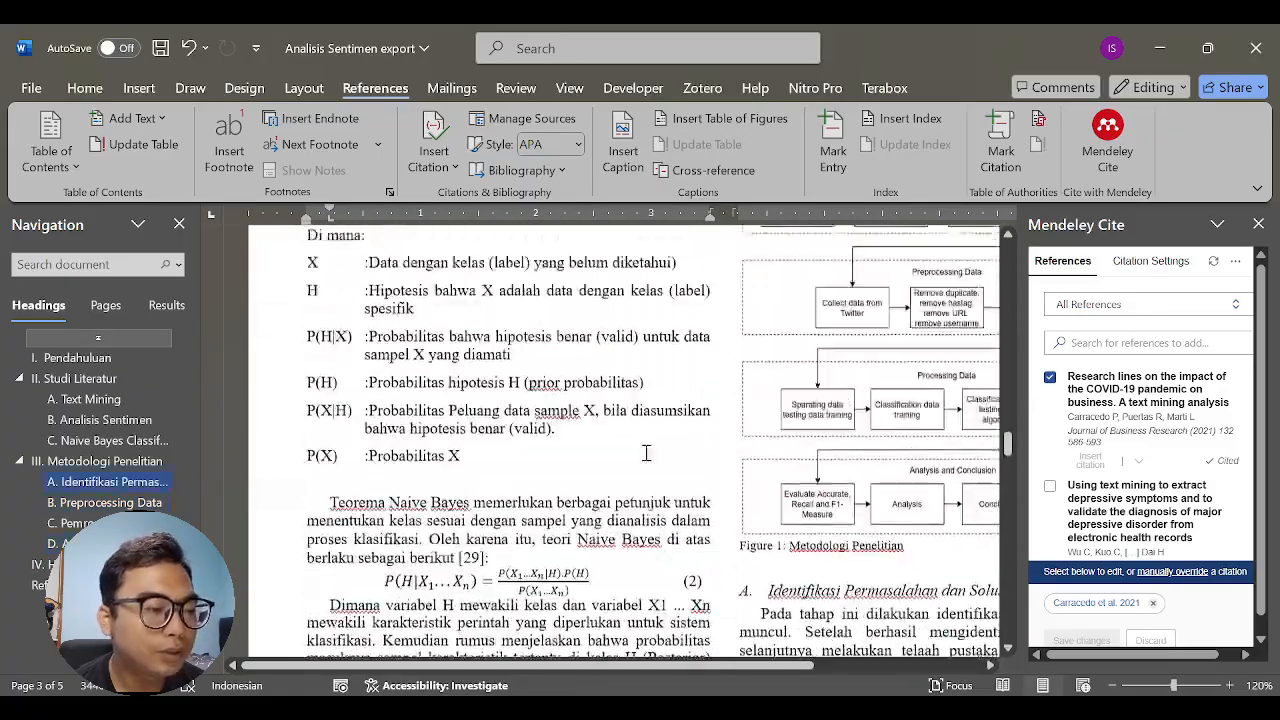
{"action": "scroll", "coordinate": [646, 453], "scroll_direction": "up", "scroll_amount": 15}
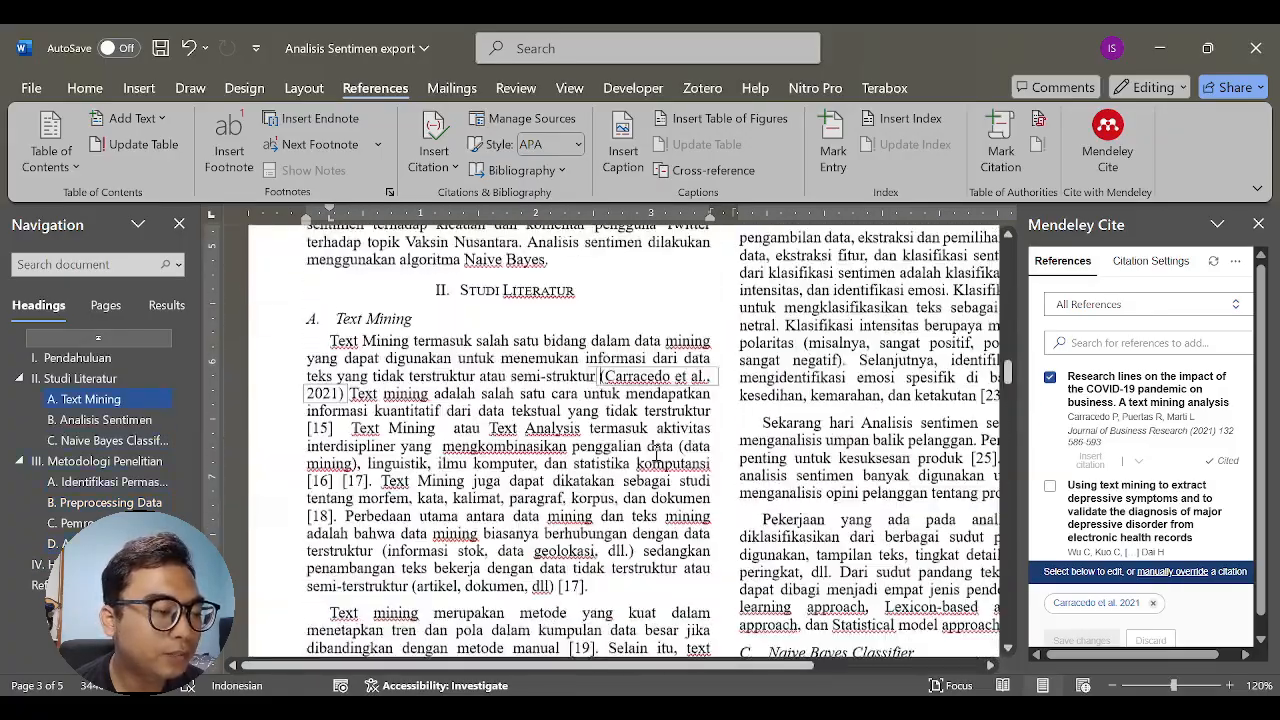
{"action": "scroll", "coordinate": [655, 448], "scroll_direction": "down", "scroll_amount": 1}
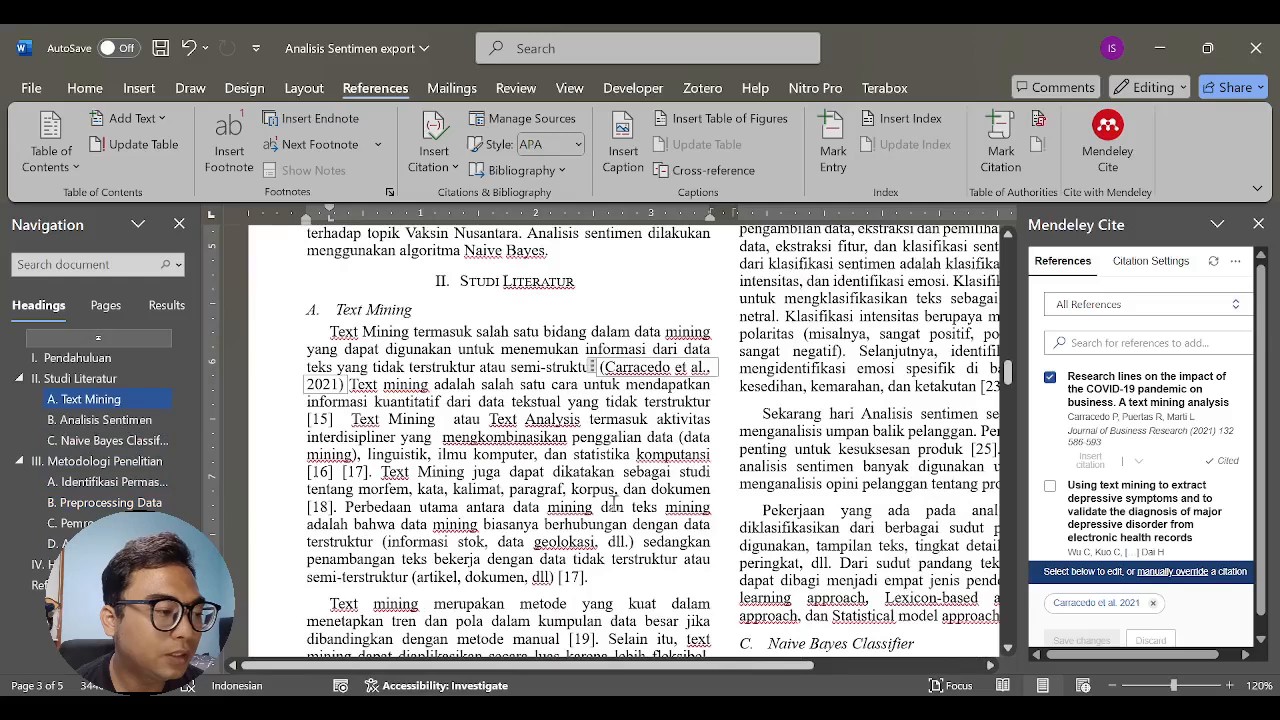
{"action": "left_click", "coordinate": [596, 470]}
{"action": "scroll", "coordinate": [596, 470], "scroll_direction": "down", "scroll_amount": 2}
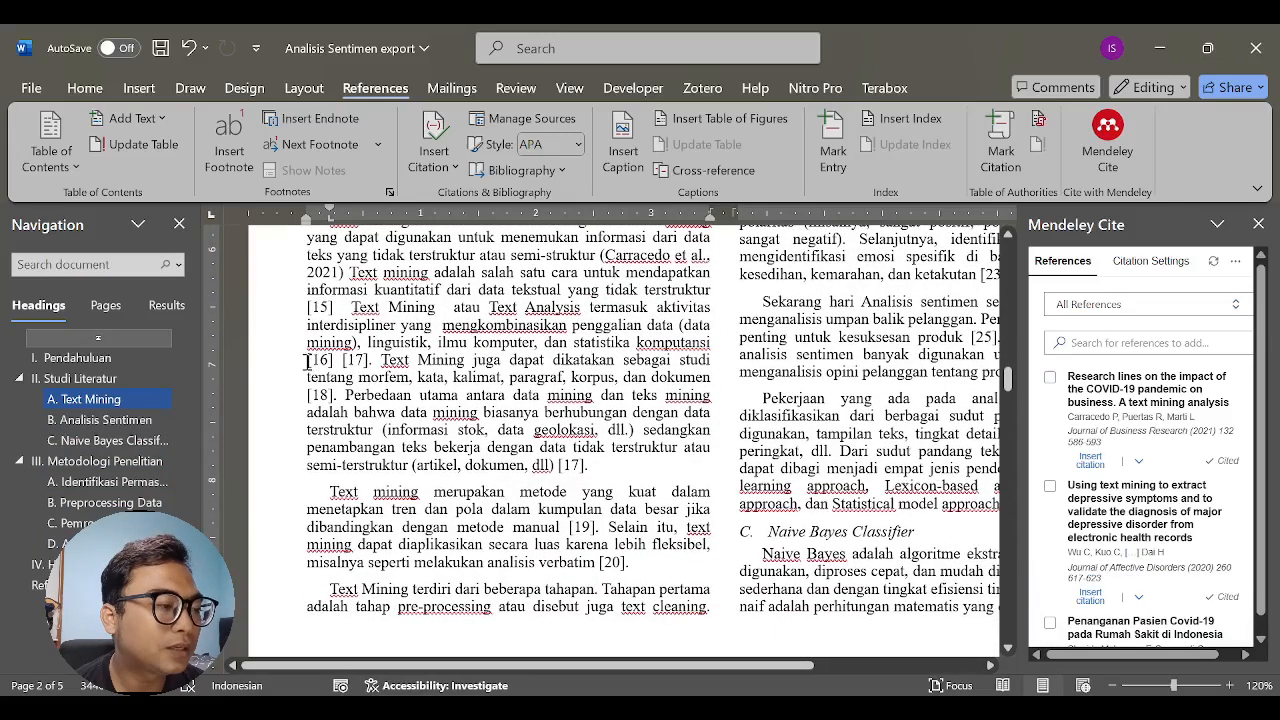
{"action": "left_click", "coordinate": [370, 362]}
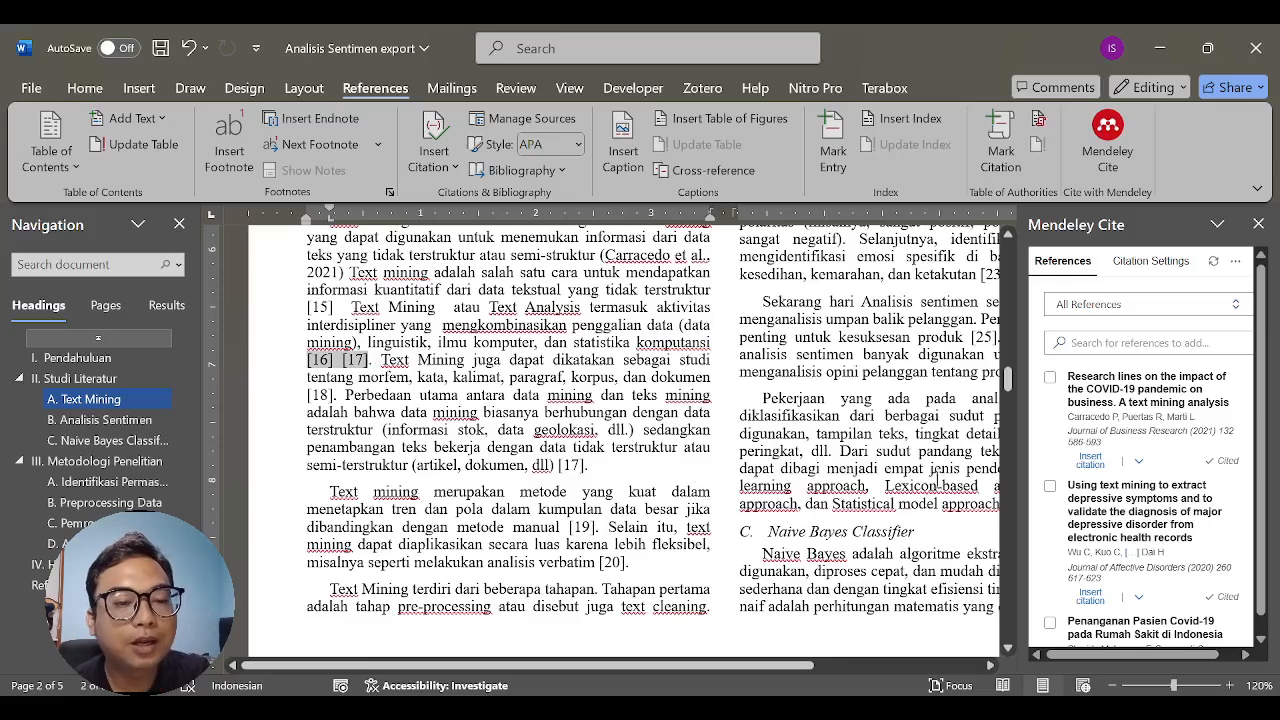
{"action": "left_click", "coordinate": [1050, 377]}
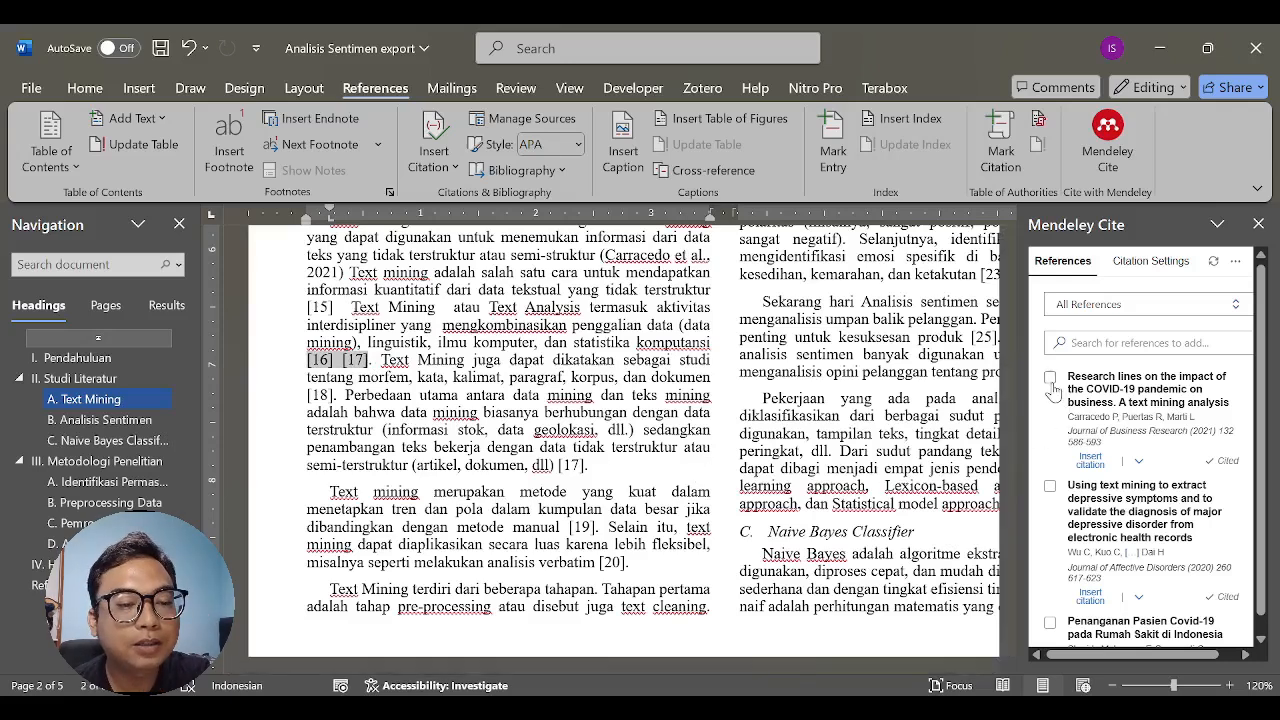
{"action": "left_click", "coordinate": [1050, 486]}
{"action": "scroll", "coordinate": [1115, 500], "scroll_direction": "down", "scroll_amount": 3}
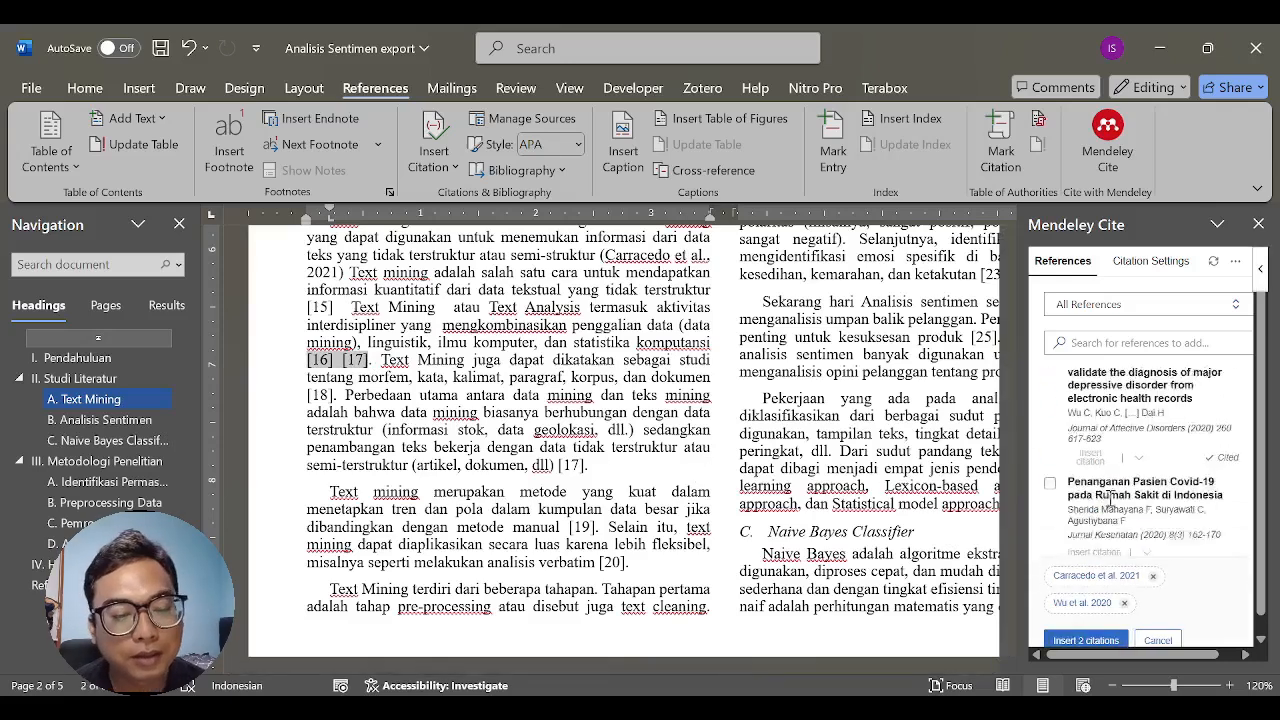
{"action": "left_click", "coordinate": [1086, 640]}
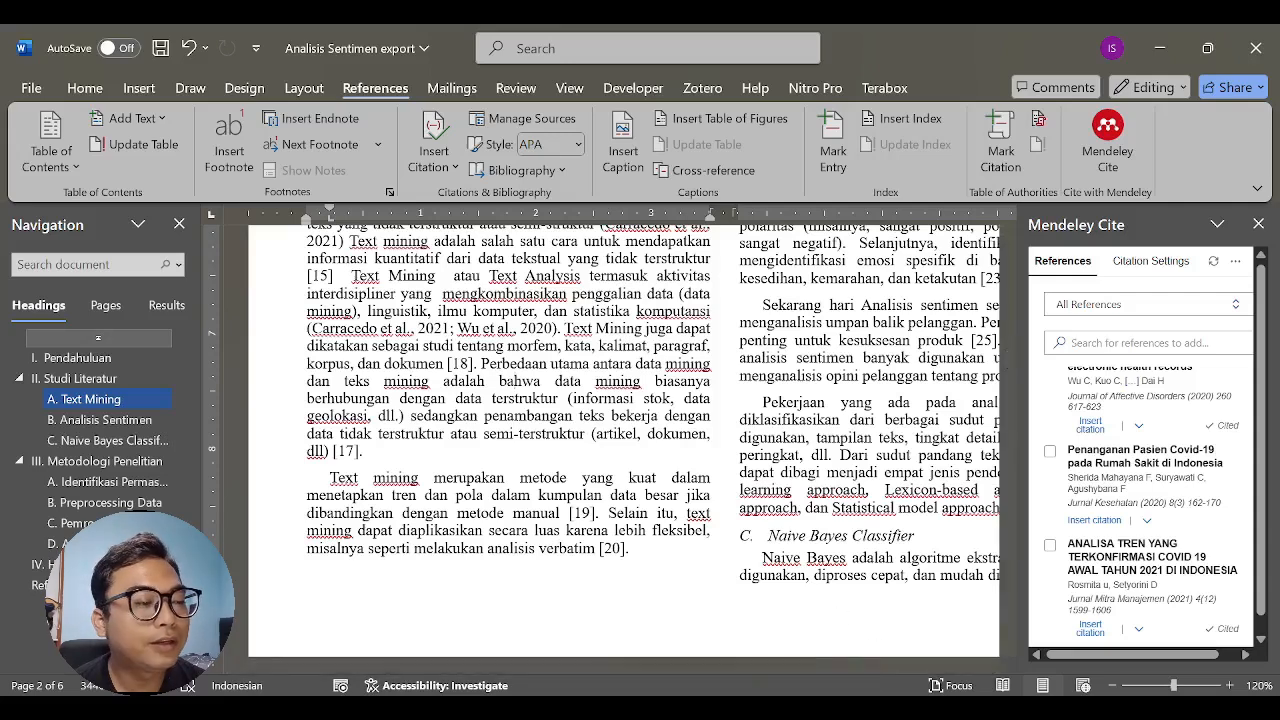
{"action": "key", "text": "alt+Tab"}
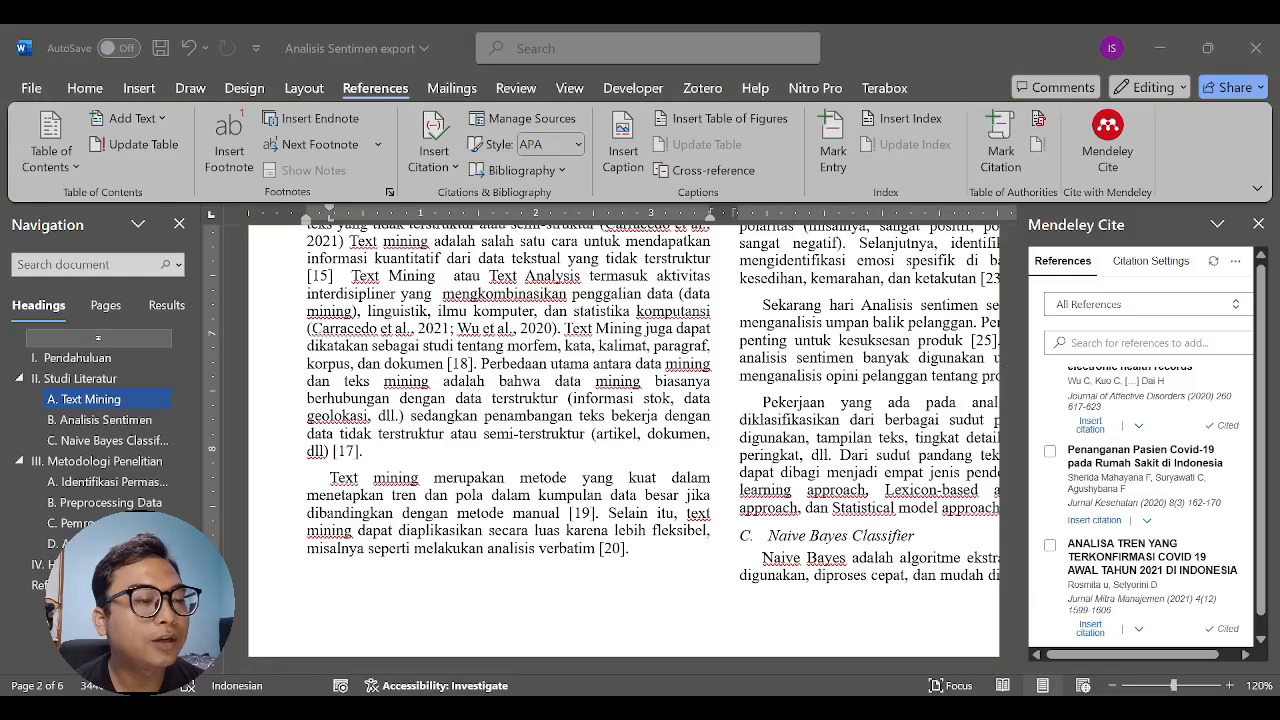